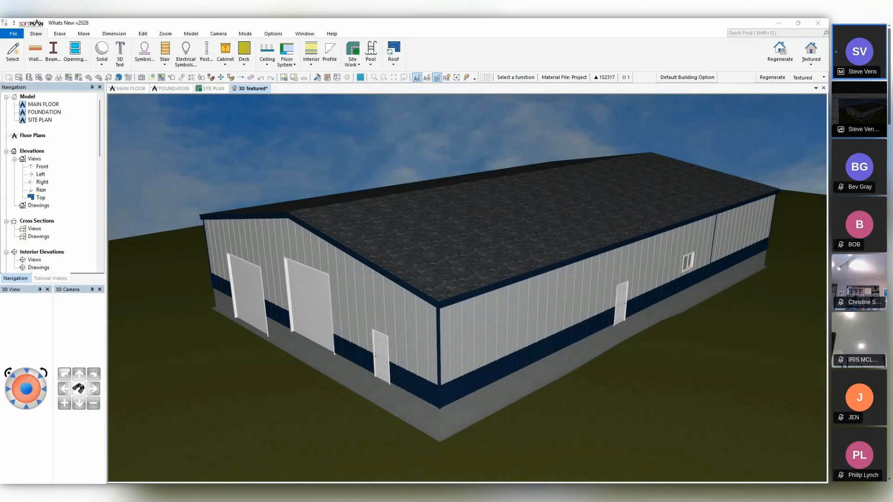
# Examine the siding profile settings in the definition of the building's long side wall.
pyautogui.moveTo(570, 327); pyautogui.dragTo(393, 195, button='middle')
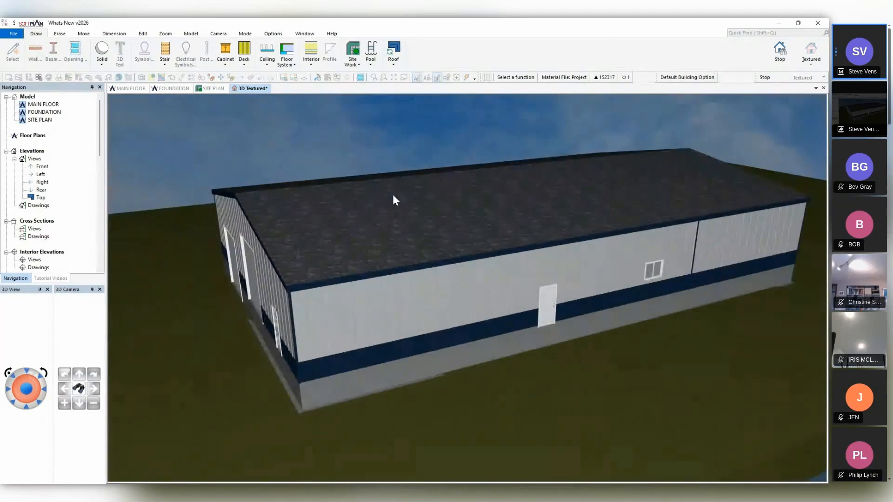
pyautogui.click(170, 78)
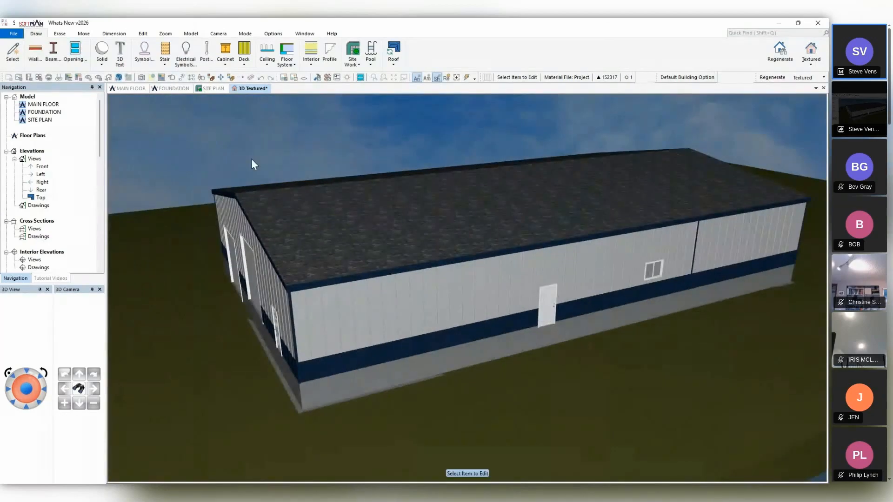
pyautogui.click(363, 304)
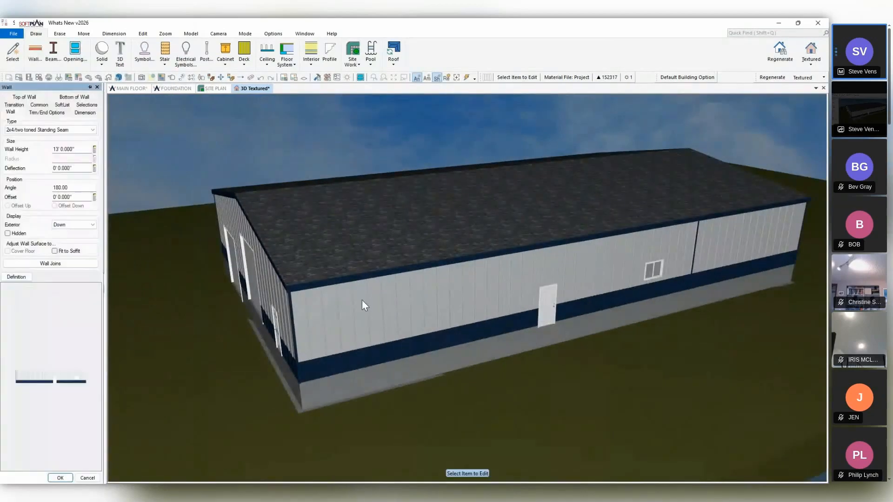
pyautogui.click(16, 276)
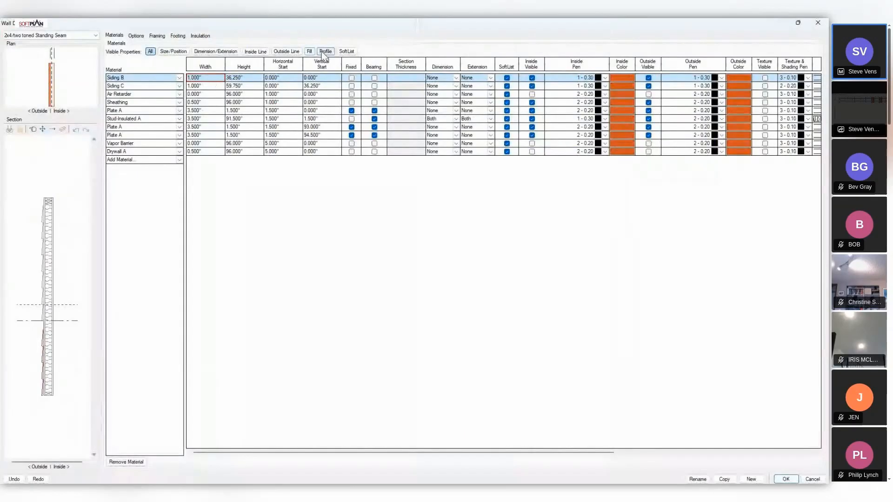
pyautogui.click(326, 51)
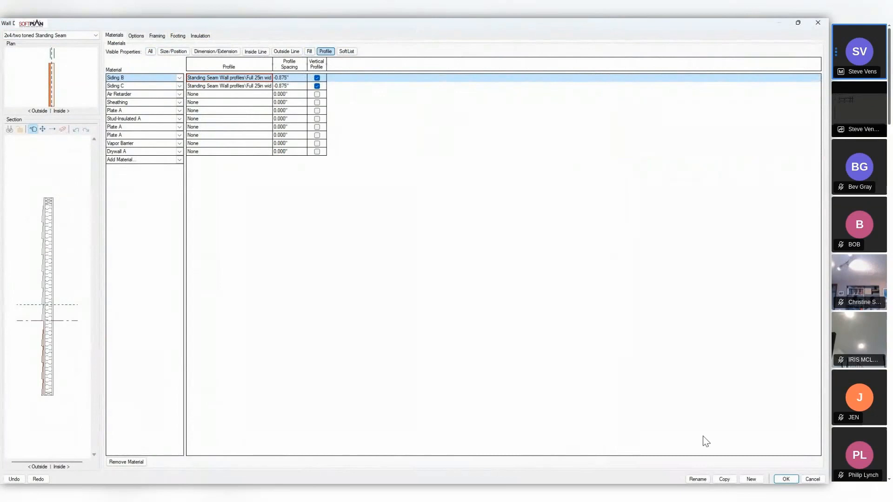
pyautogui.click(813, 479)
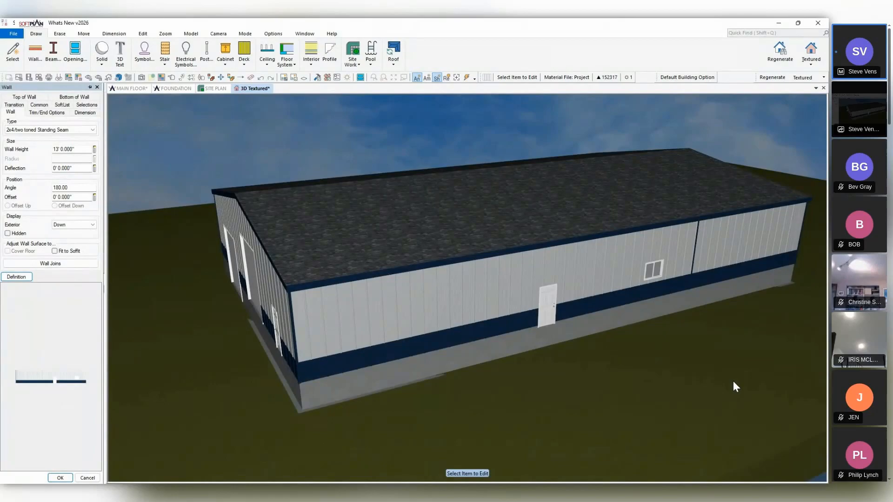
pyautogui.click(87, 477)
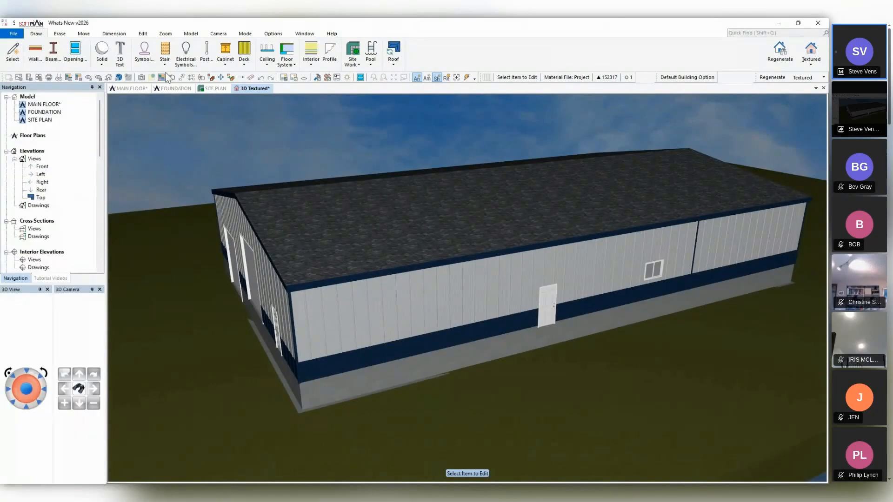
# Set the roof material finish to Standing Seam Metal.
pyautogui.click(506, 217)
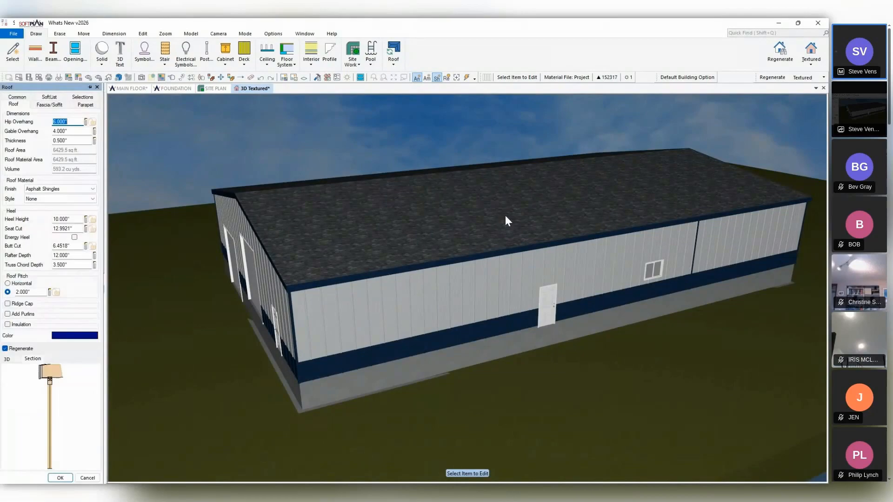
pyautogui.click(55, 186)
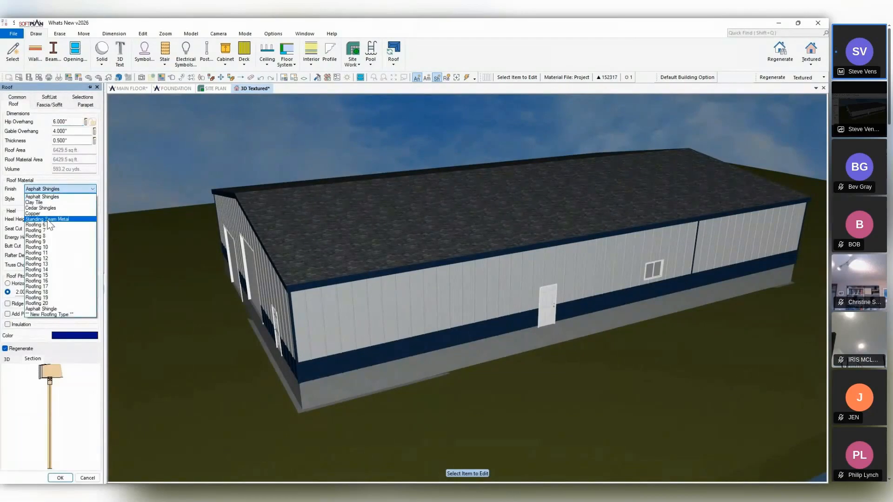
pyautogui.click(48, 219)
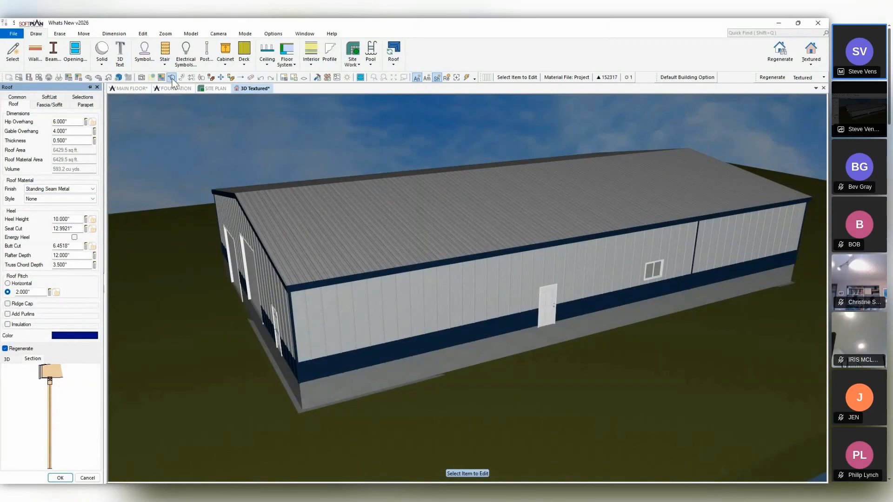
# Try the bright blue and the red-brown metal textures on the roof surface material.
pyautogui.click(201, 78)
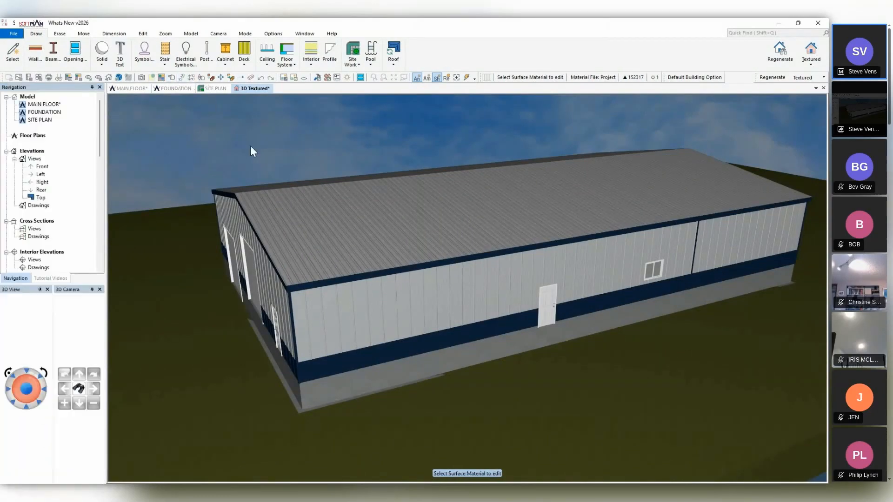
pyautogui.click(387, 234)
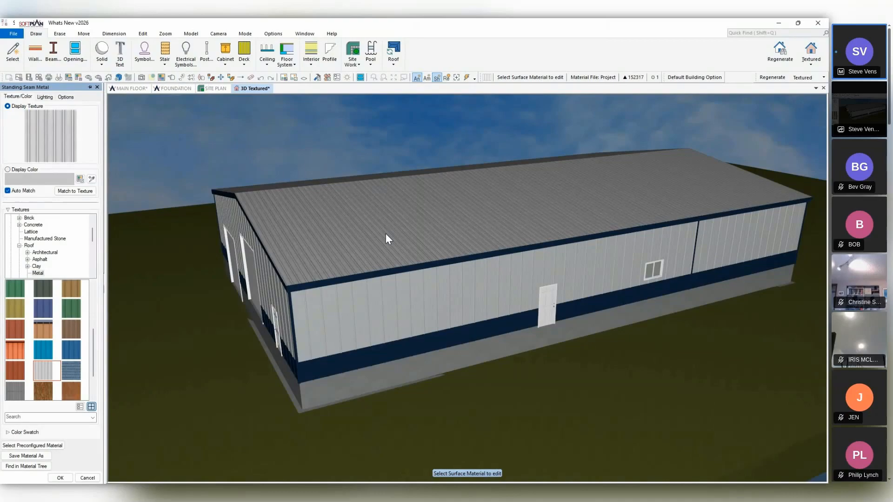
pyautogui.click(45, 345)
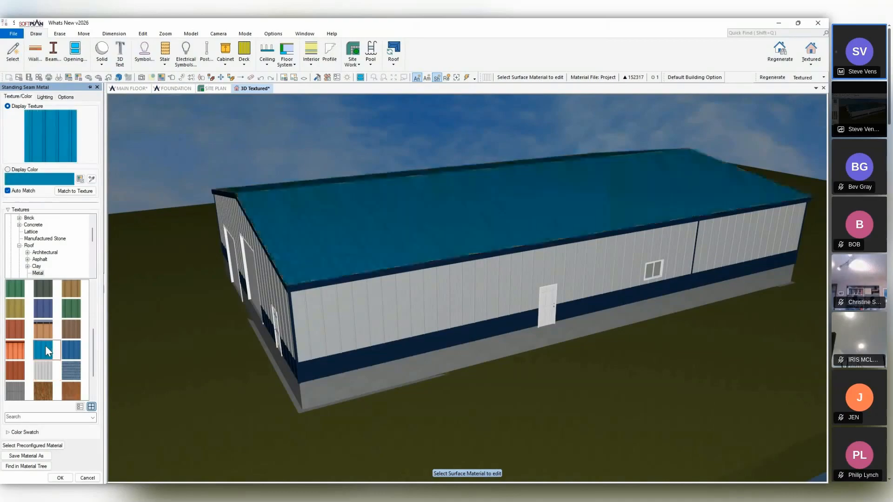
pyautogui.click(15, 329)
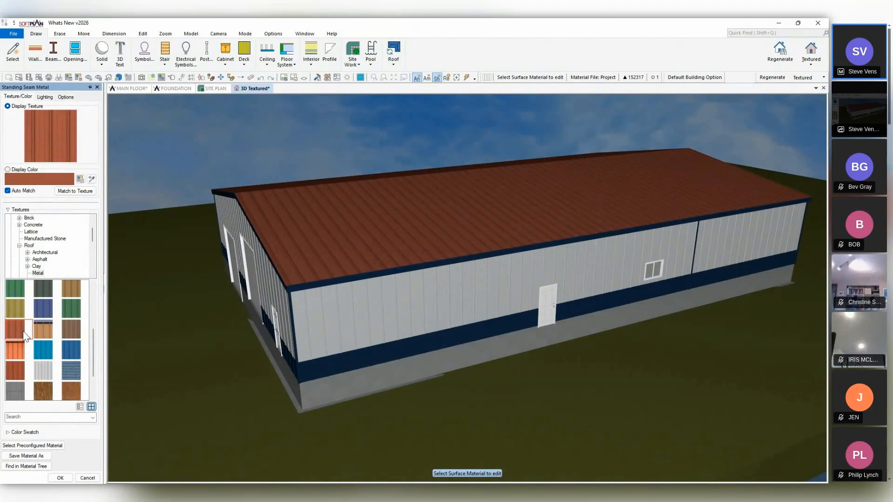
pyautogui.click(86, 477)
pyautogui.click(467, 197)
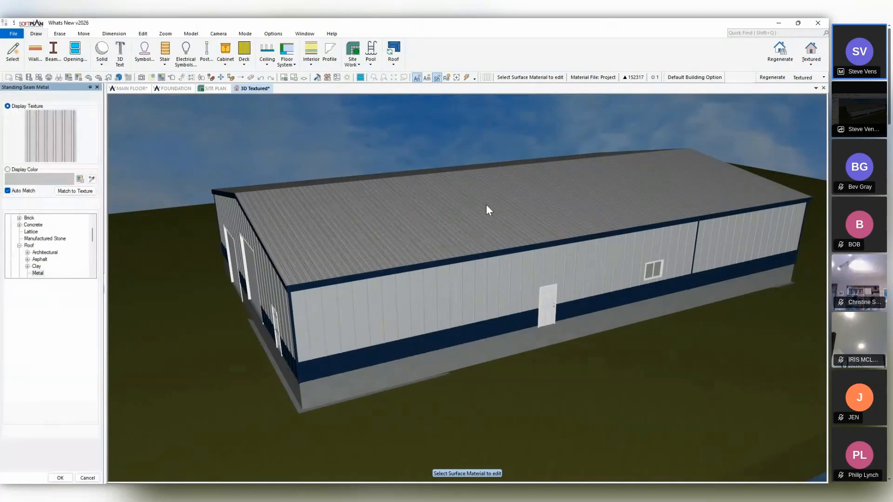
# Set the roof material style to Profile, using the 24 inch Trapezoid roof material profile.
pyautogui.click(170, 77)
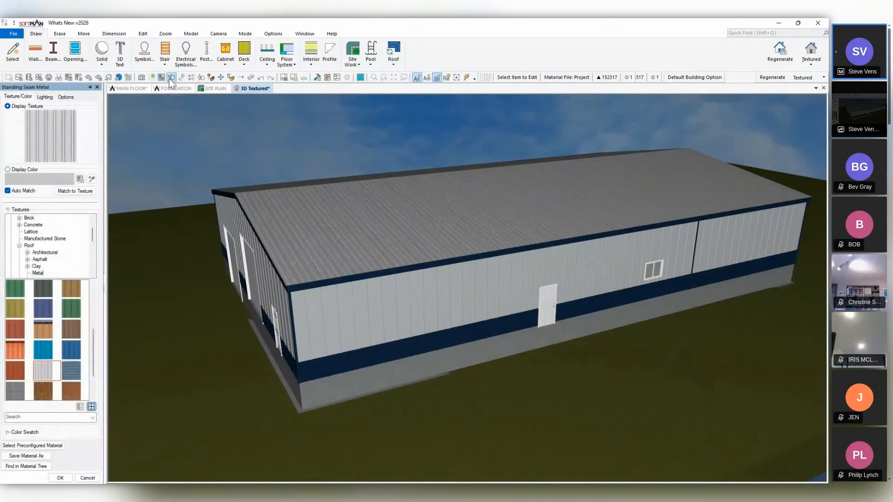
pyautogui.click(440, 220)
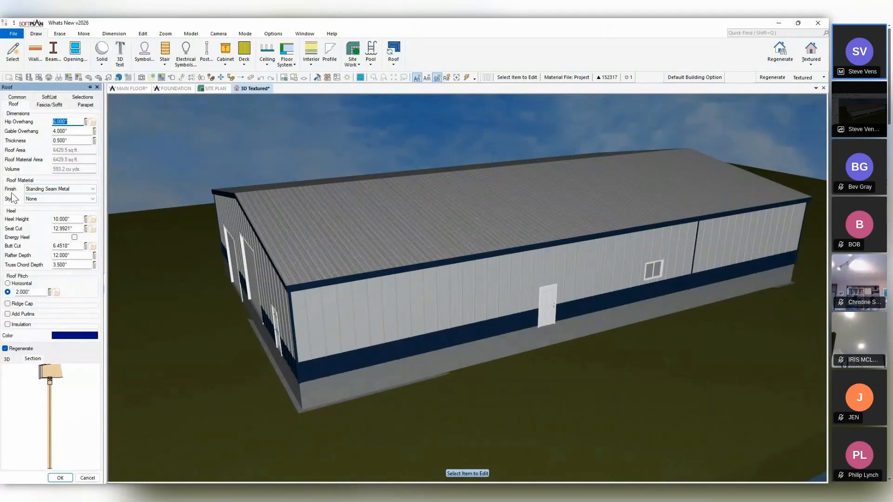
pyautogui.click(49, 200)
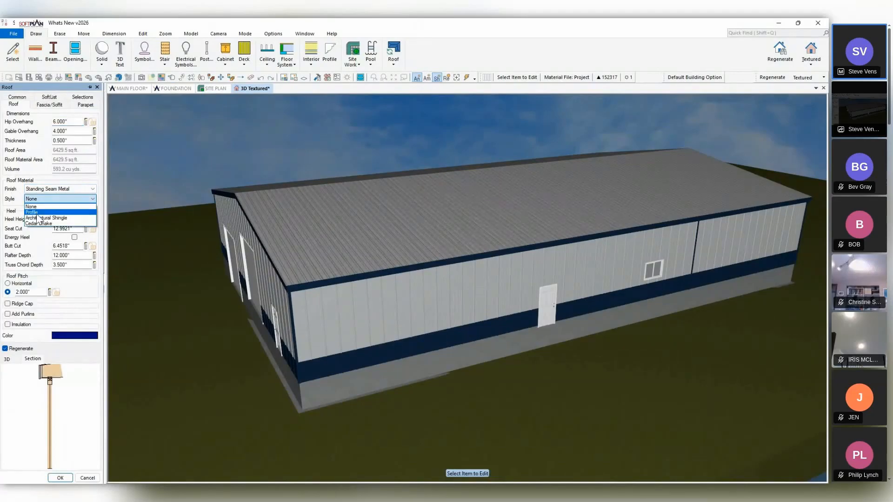
pyautogui.click(38, 213)
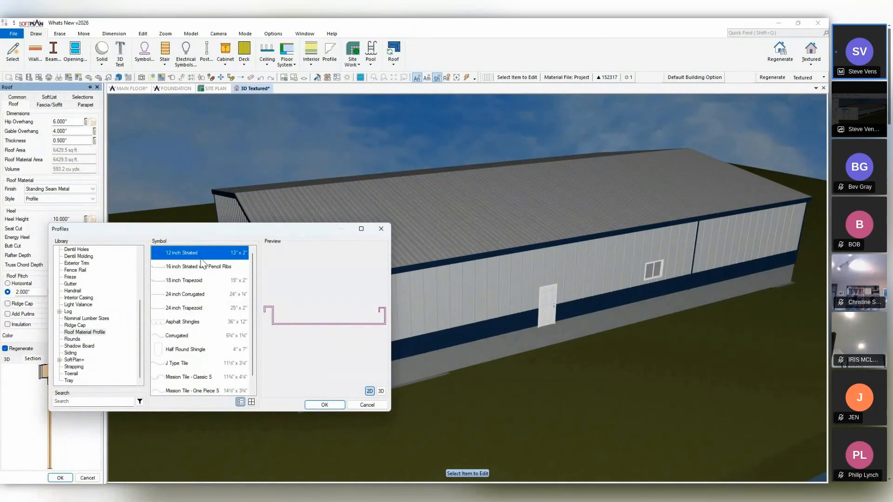
pyautogui.click(198, 310)
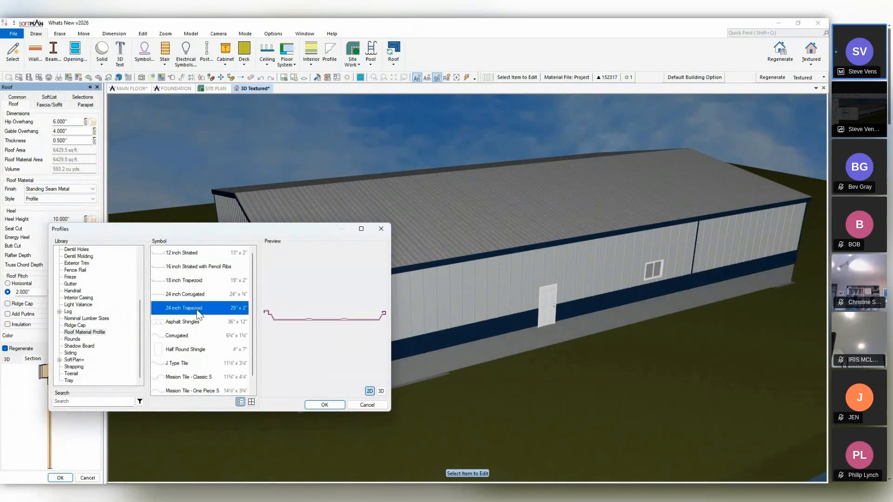
pyautogui.click(324, 406)
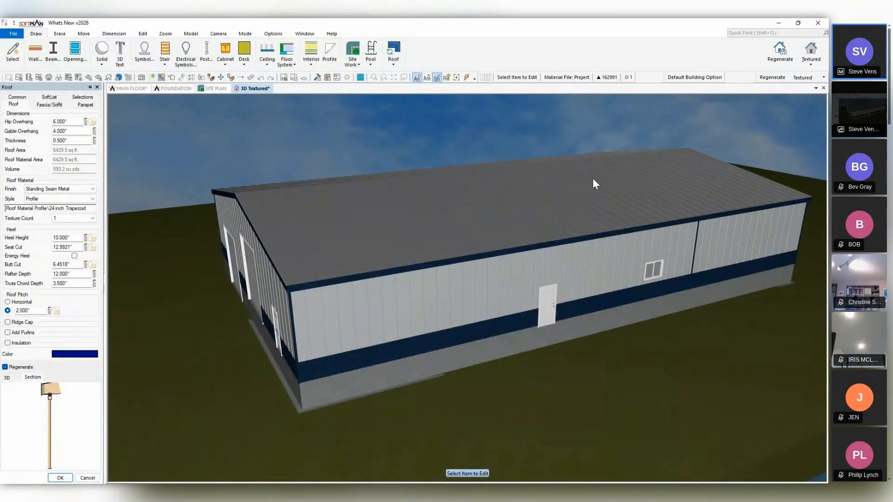
# Switch the 3D model to Shaded rendering and view the roof profile up close.
pyautogui.click(811, 58)
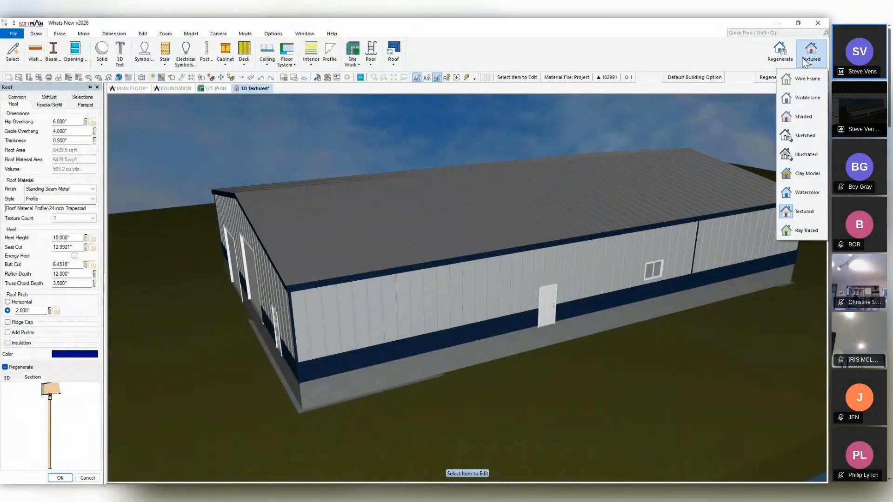
pyautogui.click(805, 117)
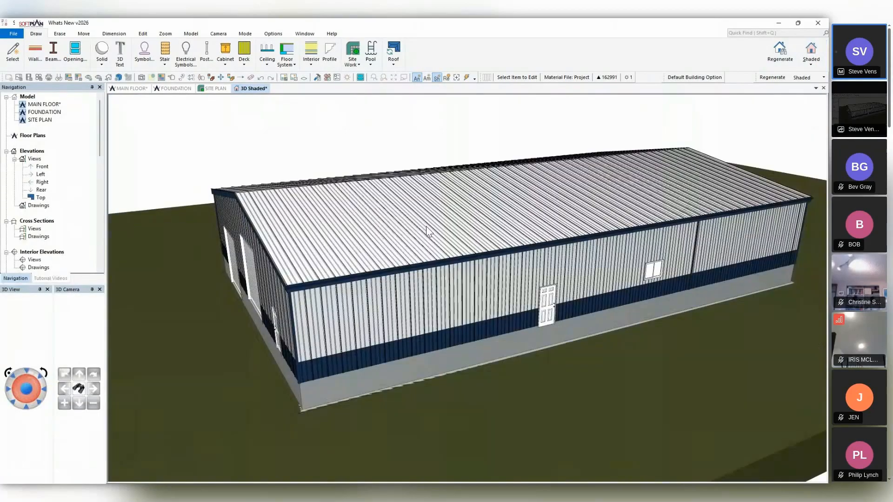
pyautogui.moveTo(427, 227); pyautogui.dragTo(401, 253, button='middle')
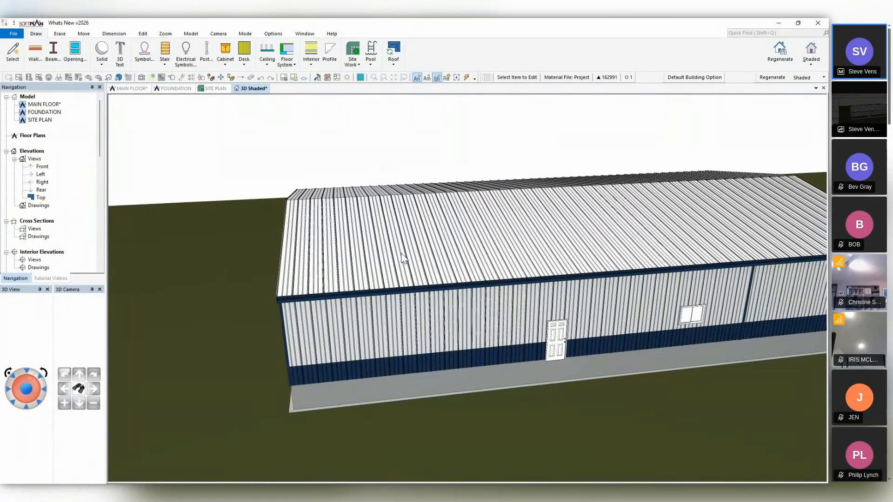
# Try brown, tan and teal (RGB 64, 128, 128) display colors on the roof's metal surface material.
pyautogui.click(202, 77)
pyautogui.click(398, 230)
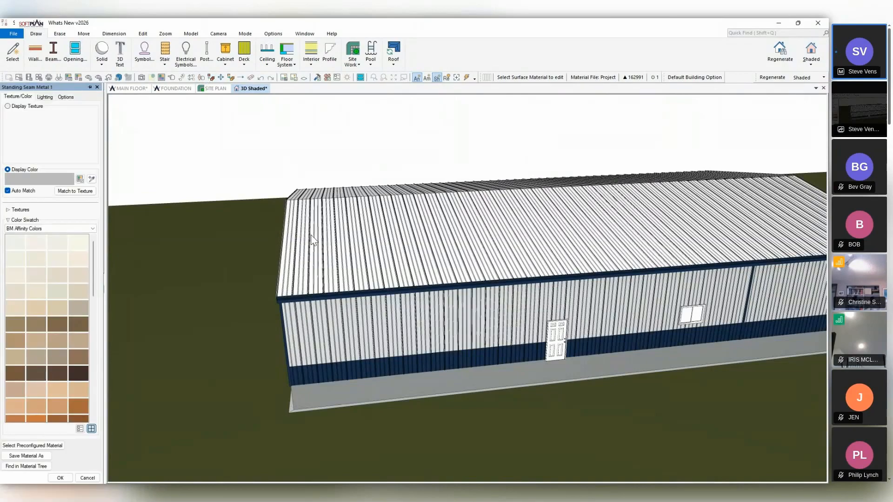
pyautogui.click(53, 326)
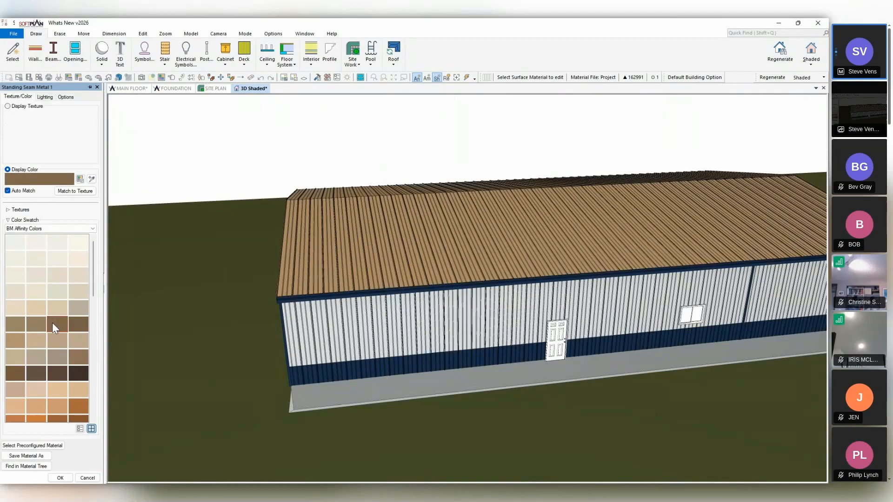
pyautogui.click(56, 407)
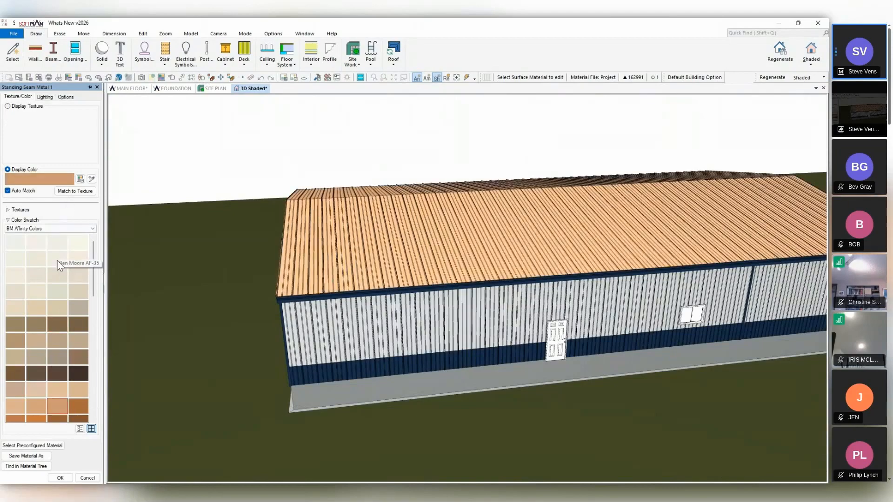
pyautogui.click(80, 180)
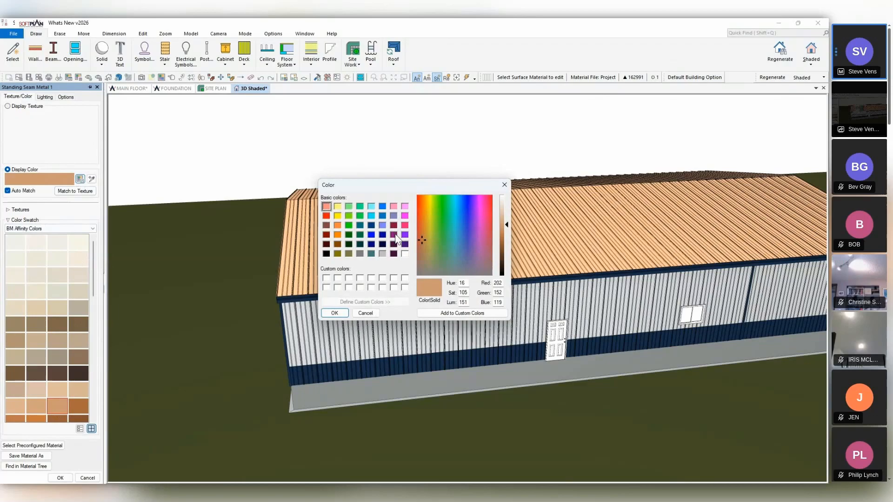
pyautogui.click(371, 253)
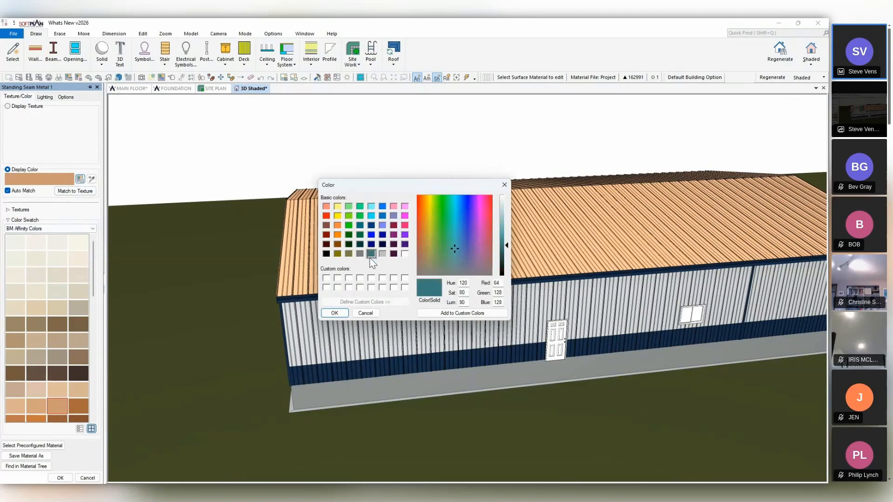
pyautogui.click(334, 313)
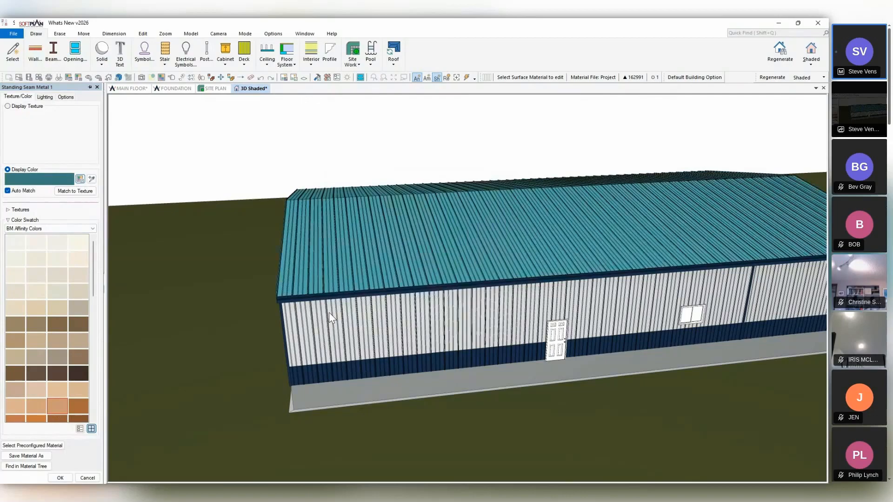
# Copy the surface material of the white wall siding onto the roof.
pyautogui.click(210, 77)
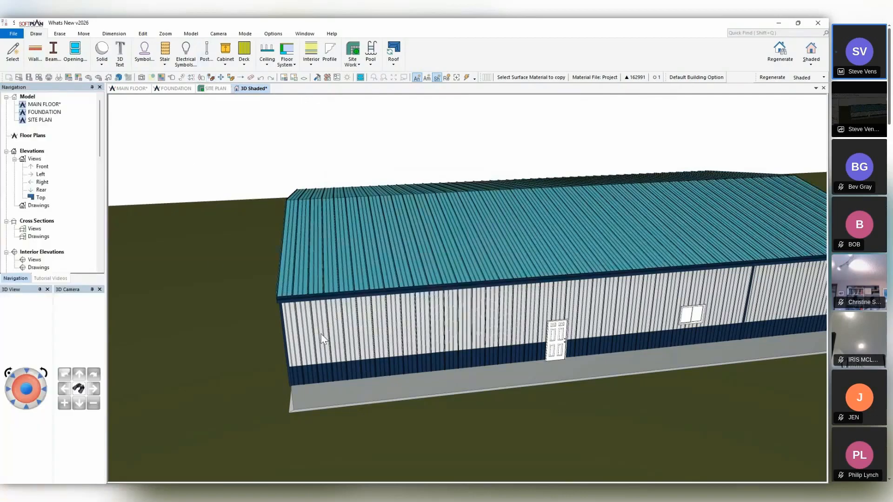
pyautogui.click(352, 347)
pyautogui.click(350, 273)
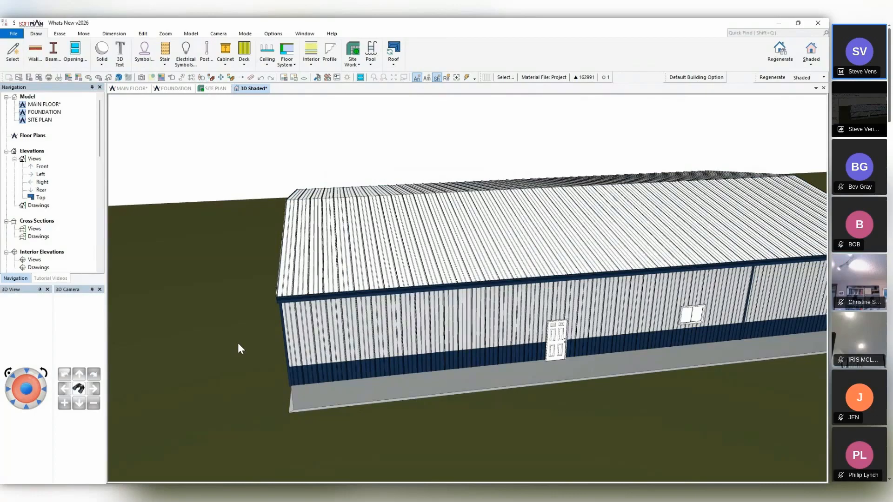
# View the building's front elevation and return to the MAIN FLOOR plan.
pyautogui.moveTo(256, 335)
pyautogui.mouseDown()
pyautogui.moveTo(214, 344)
pyautogui.moveTo(148, 320)
pyautogui.mouseUp()
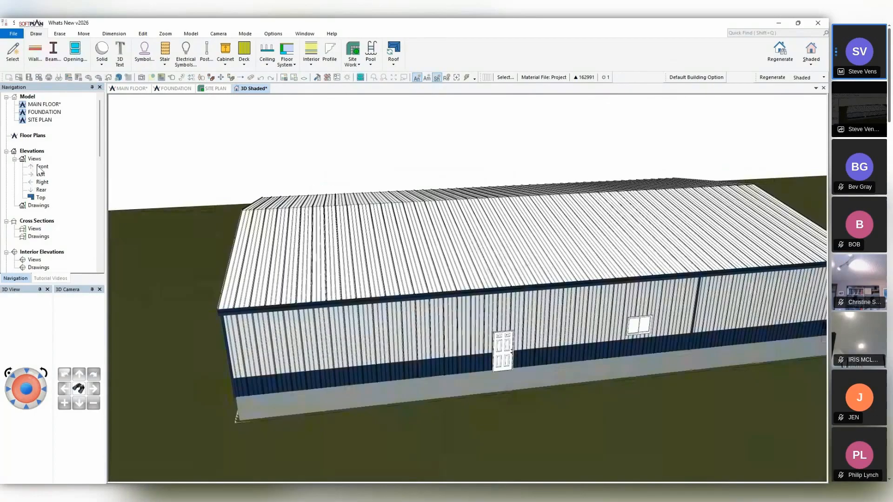
pyautogui.doubleClick(40, 167)
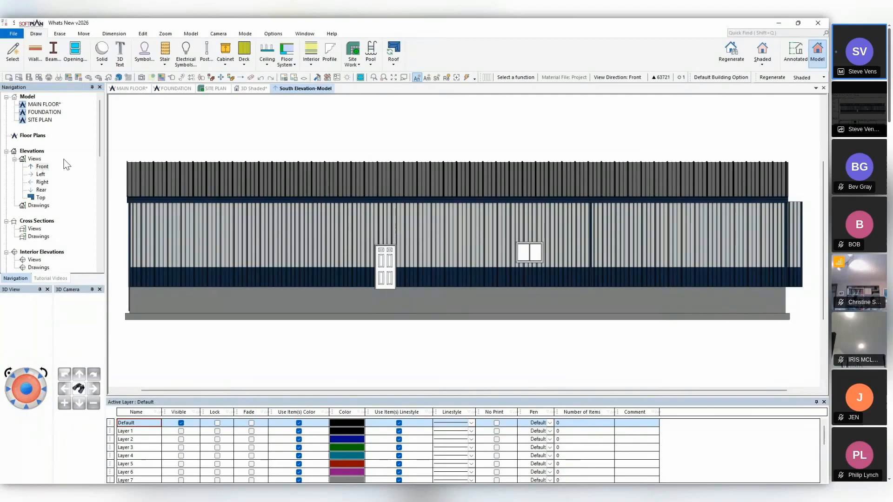
pyautogui.click(127, 88)
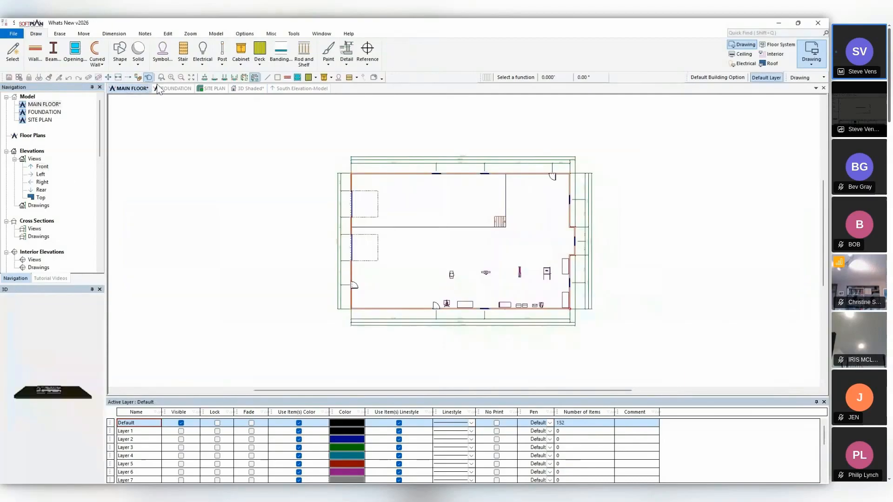
# In the shaded 3D model, set the roof material finish to Clay Tile with the Mission Tile - One Piece S profile.
pyautogui.click(247, 89)
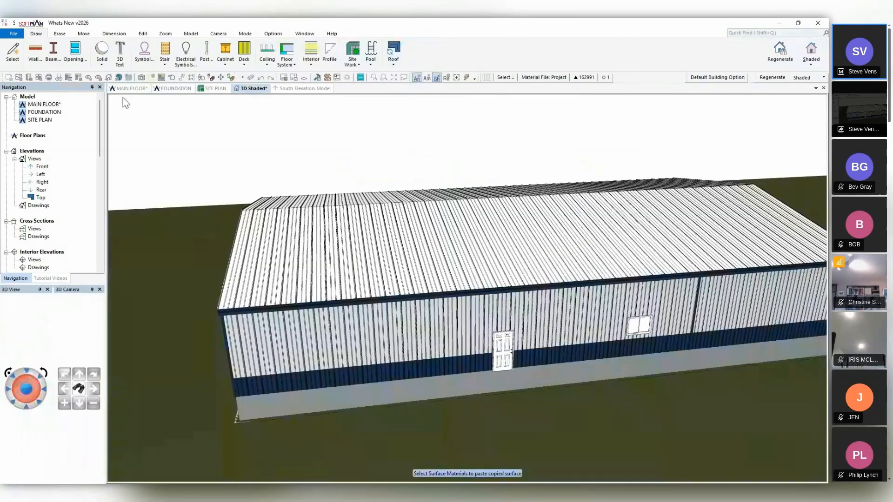
pyautogui.click(171, 80)
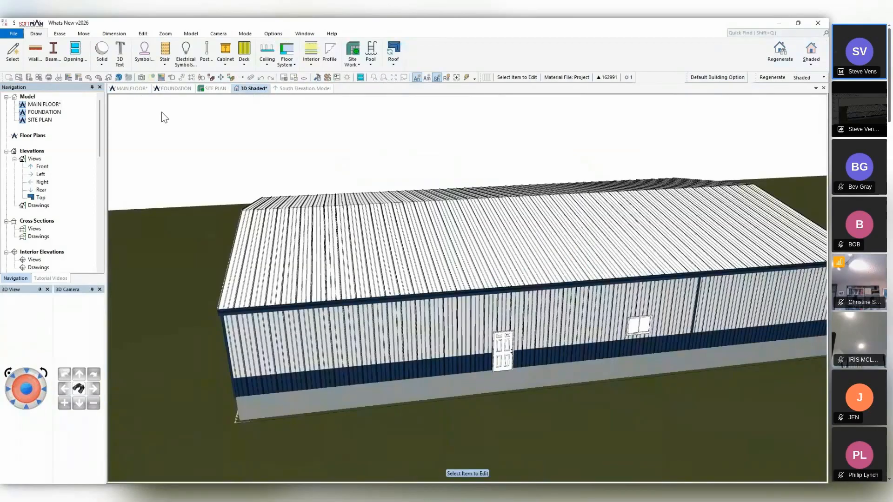
pyautogui.click(358, 241)
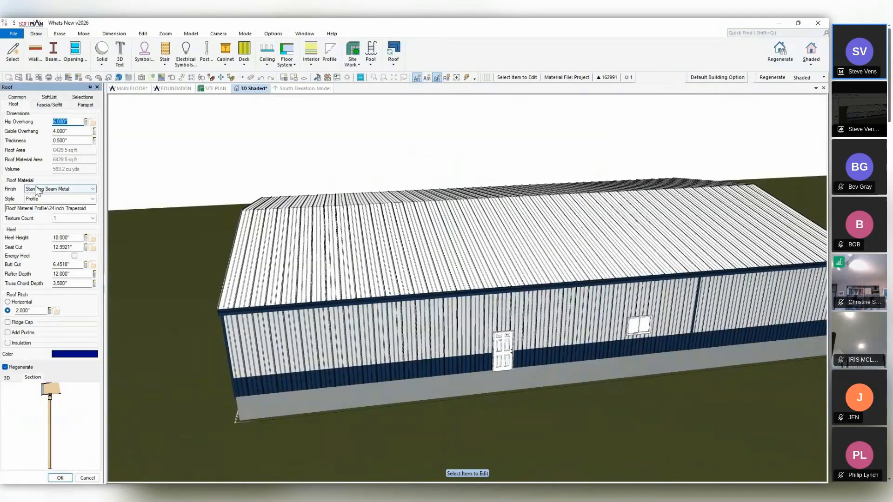
pyautogui.click(60, 189)
pyautogui.click(37, 205)
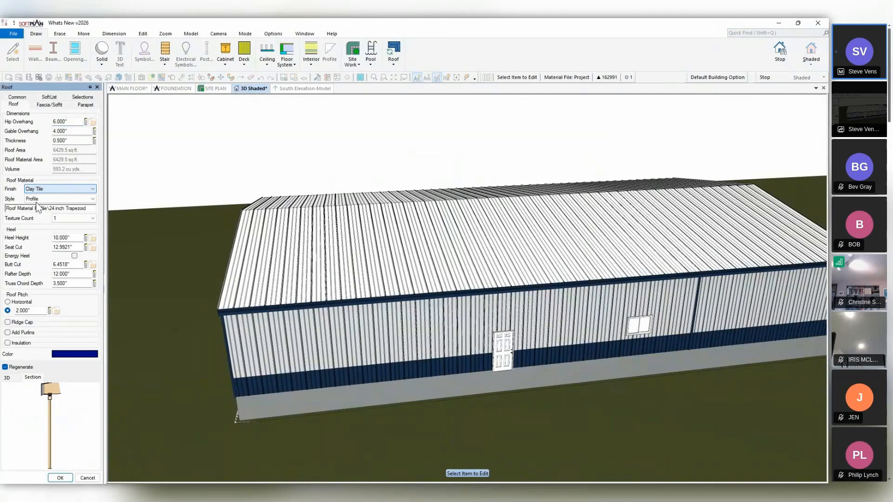
pyautogui.click(37, 208)
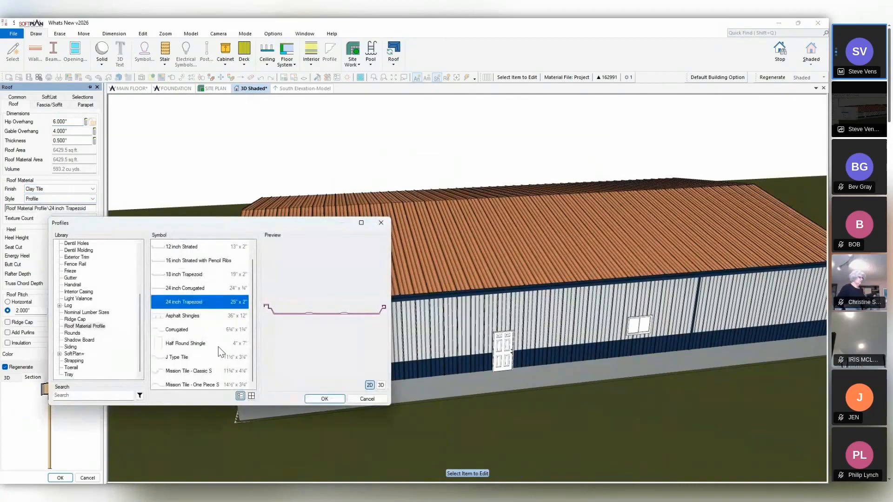
pyautogui.scroll(-1, 218, 347)
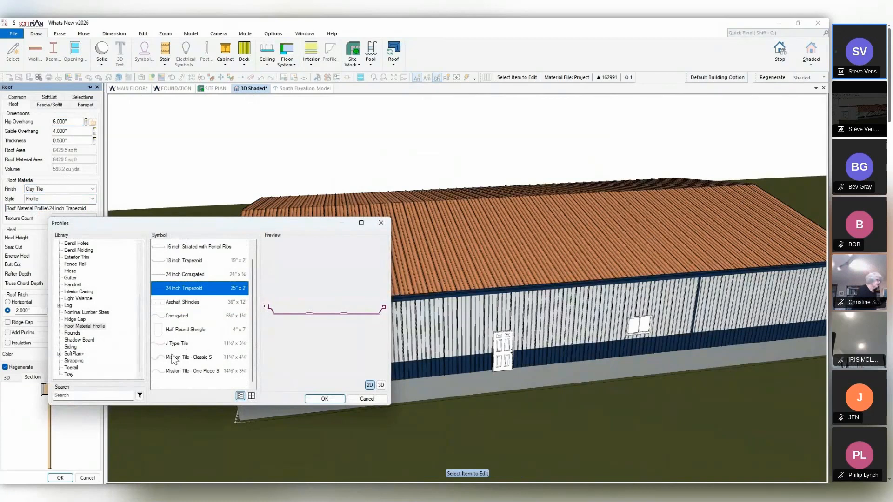
pyautogui.click(176, 370)
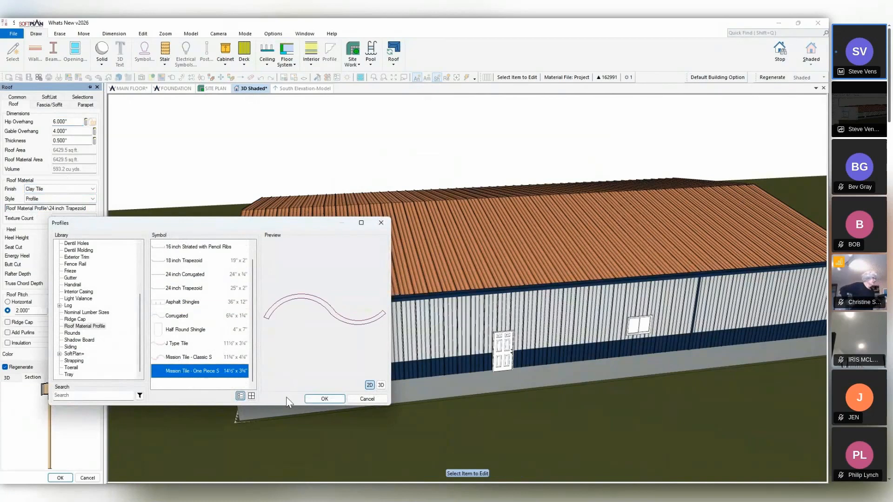
pyautogui.click(324, 399)
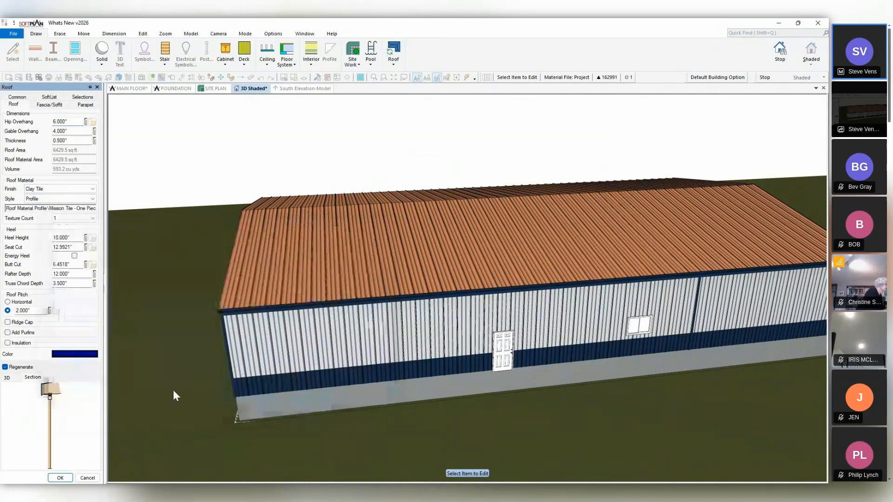
pyautogui.click(71, 478)
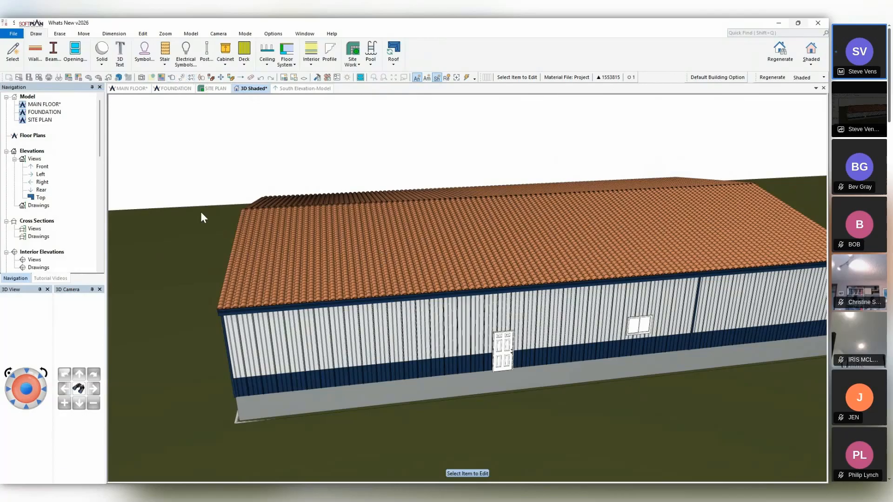
# Set the roof material finish to Asphalt Shingles with the Asphalt Shingles roof material profile.
pyautogui.click(64, 191)
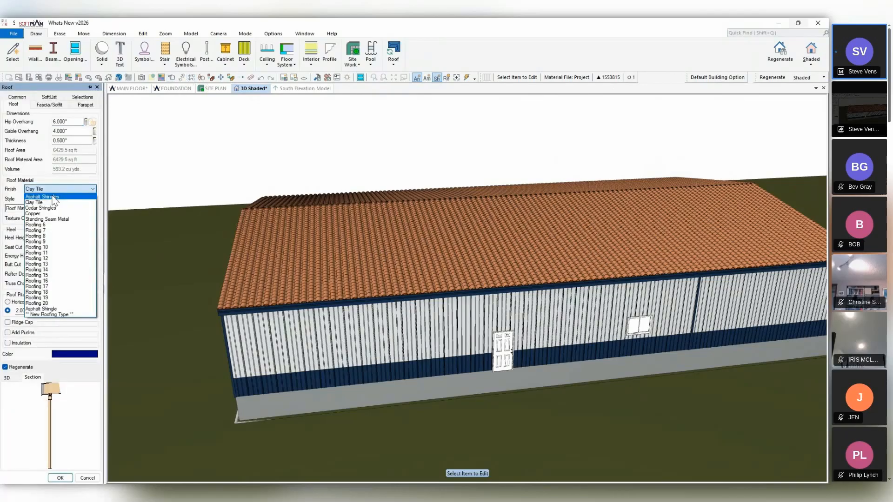
pyautogui.click(54, 198)
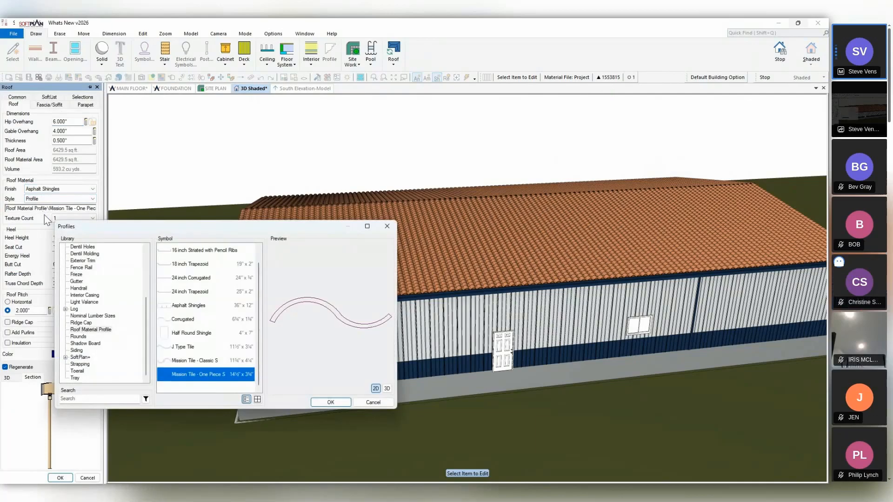
pyautogui.click(177, 309)
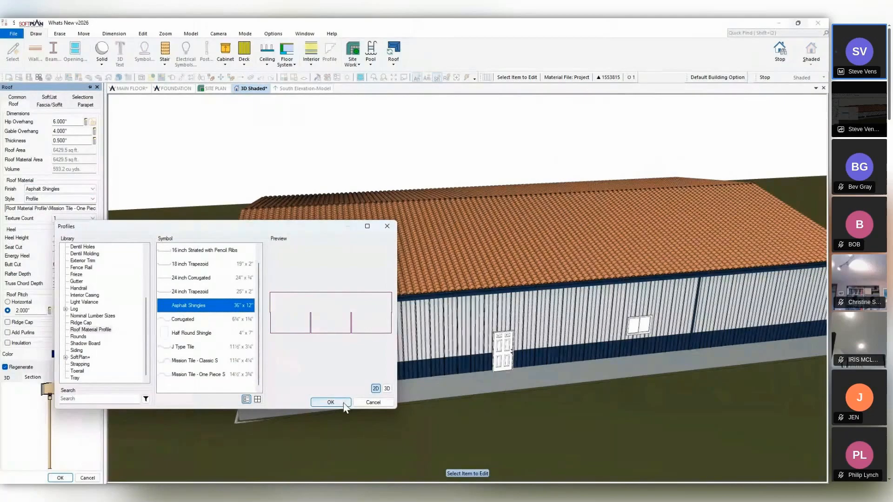
pyautogui.click(331, 403)
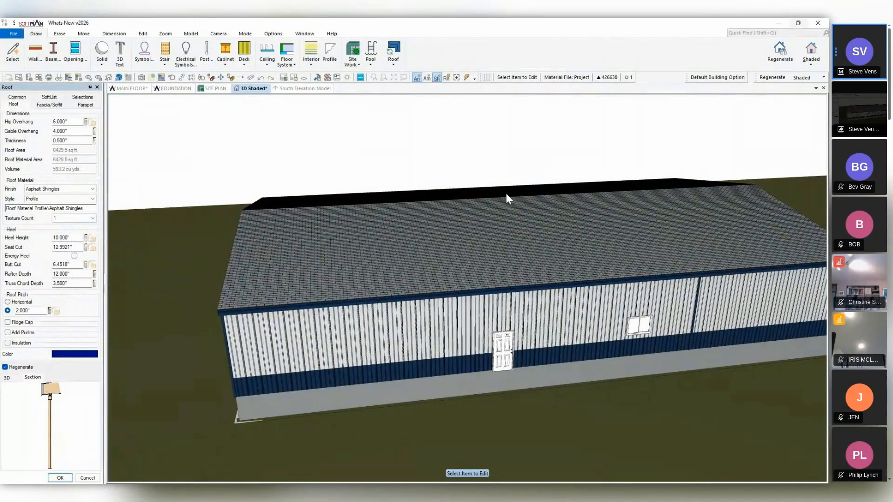
# Inspect the shingled roof from a tilted angle in the South Elevation-Model, check its roof properties, and return to the 3D model.
pyautogui.click(320, 88)
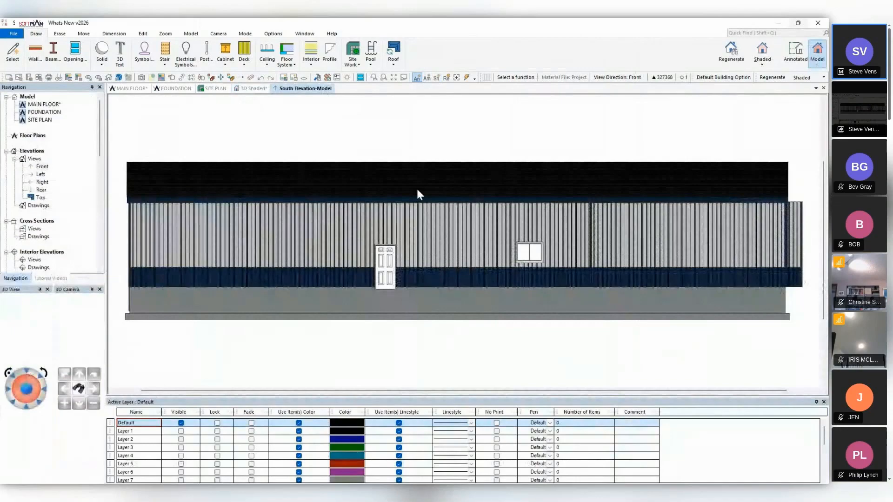
pyautogui.moveTo(417, 188); pyautogui.dragTo(419, 210, button='middle')
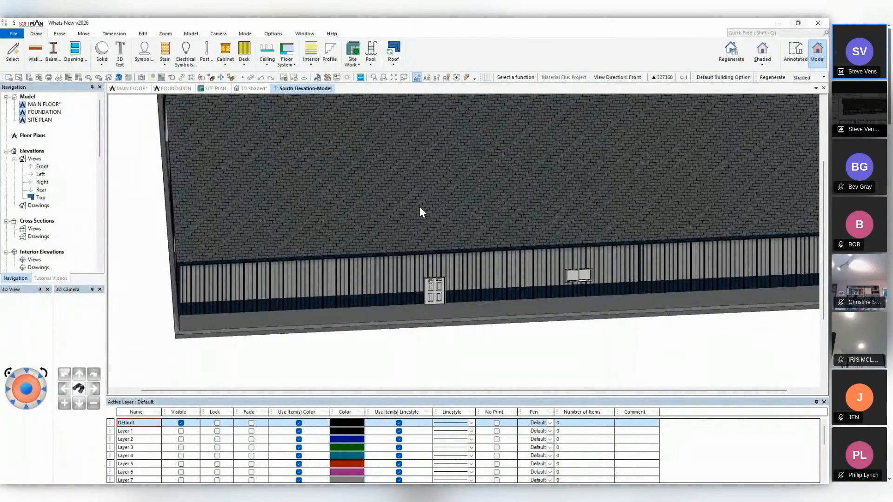
pyautogui.click(182, 77)
pyautogui.click(298, 167)
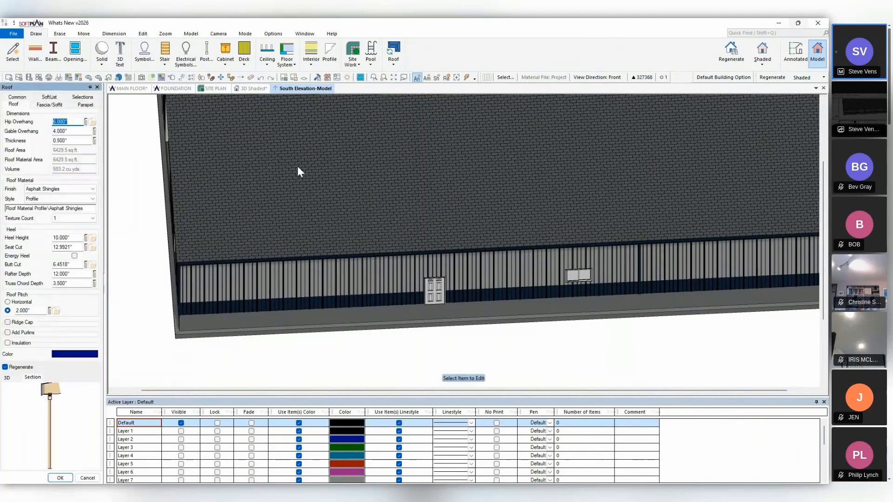
pyautogui.click(251, 88)
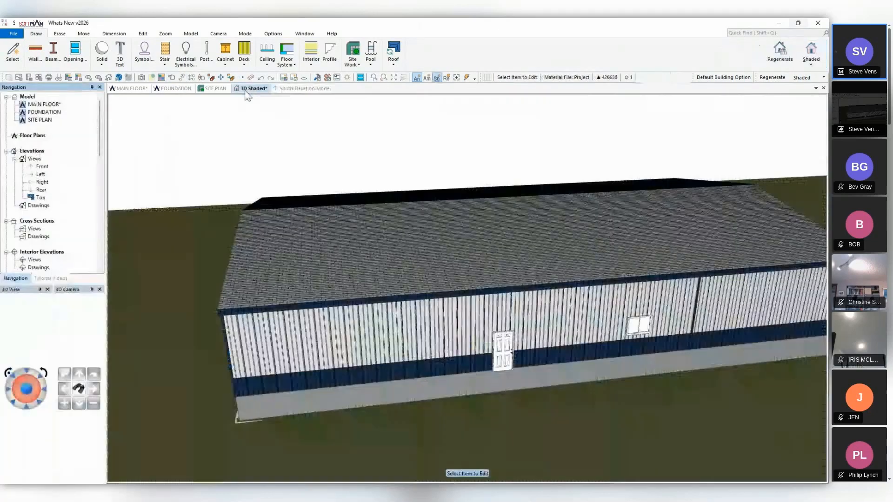
# Set the roof material style to None for the asphalt shingle roof.
pyautogui.click(250, 208)
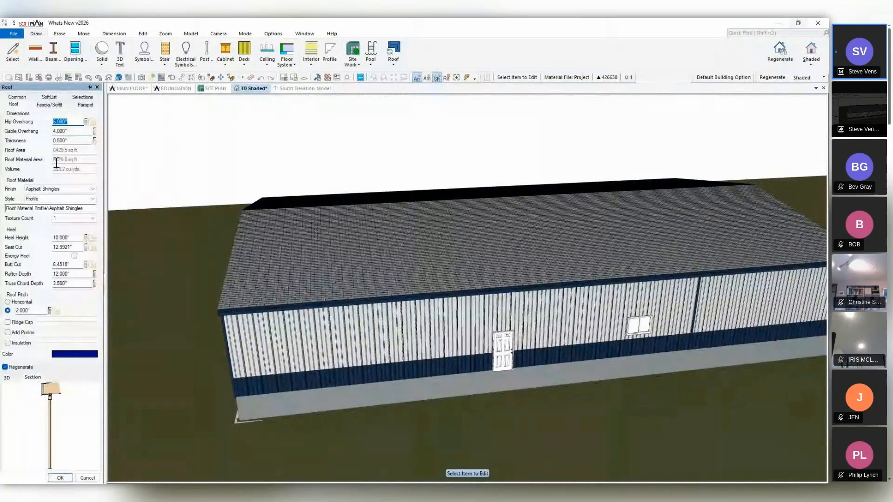
pyautogui.click(40, 199)
pyautogui.click(41, 208)
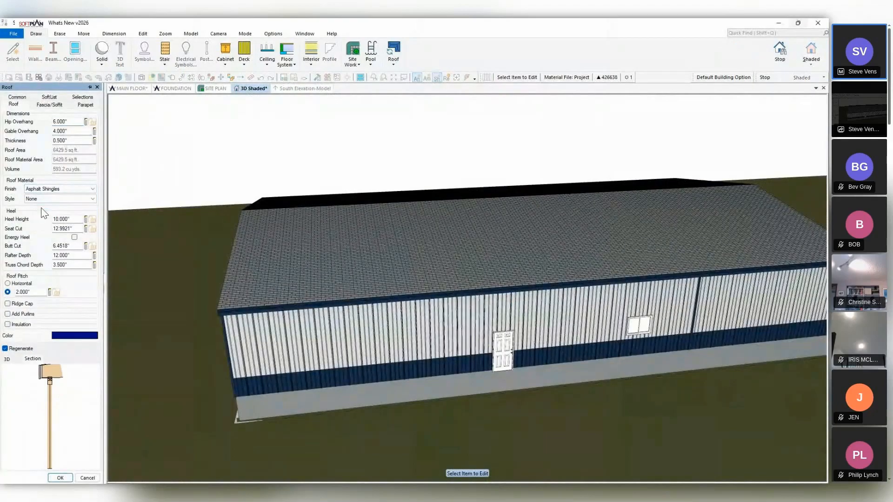
# View the 3D model in Textured rendering and return it to Shaded.
pyautogui.click(812, 61)
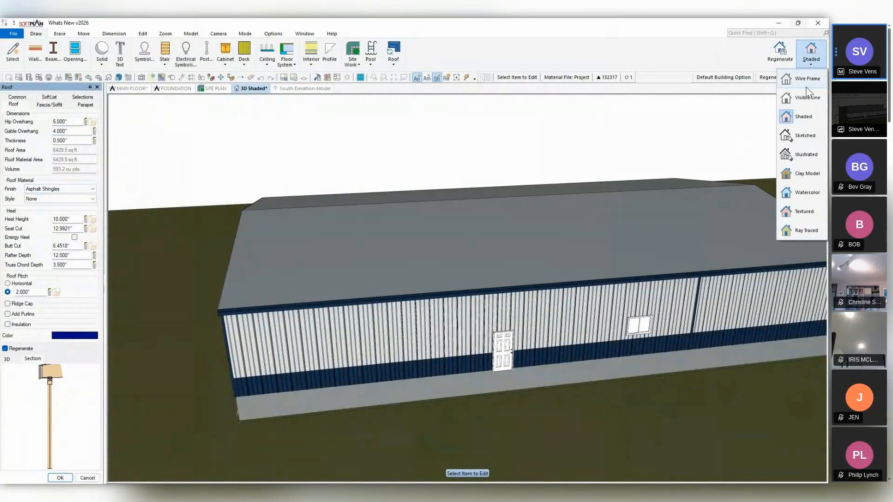
pyautogui.click(809, 210)
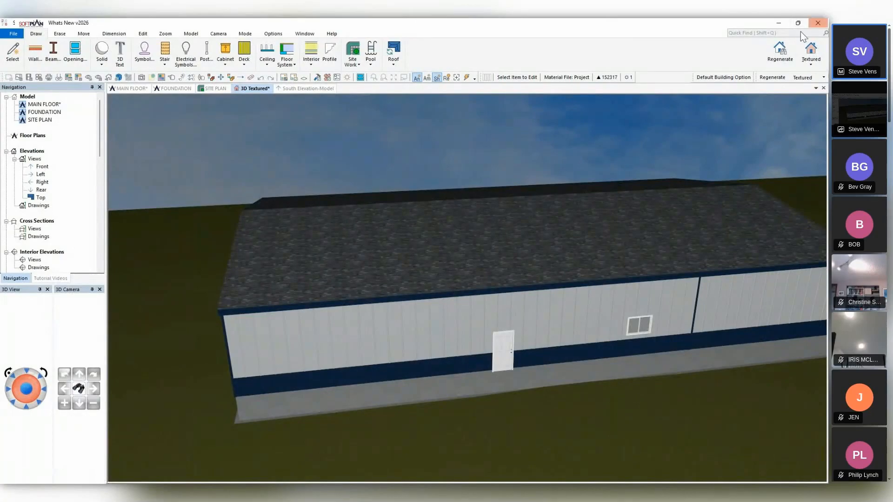
pyautogui.click(812, 52)
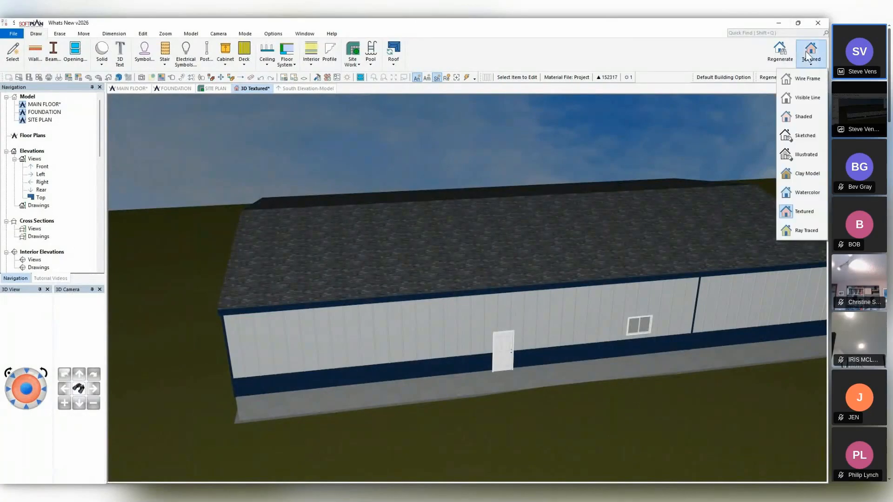
pyautogui.click(803, 116)
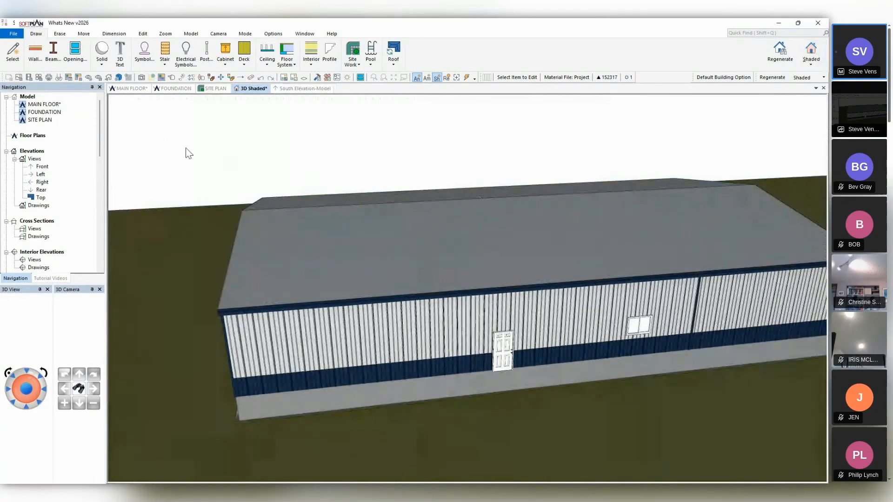
# Set the roof material style to Architectural Shingle with a texture count of 5.
pyautogui.click(289, 236)
pyautogui.click(52, 199)
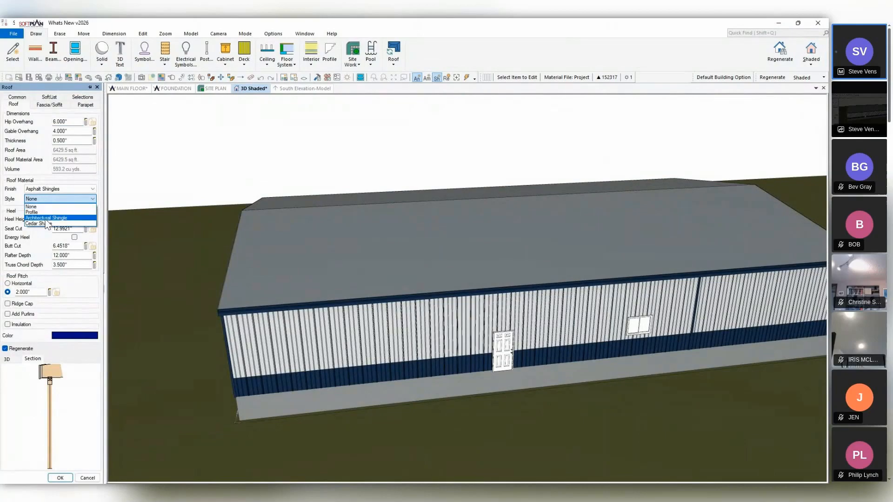
pyautogui.click(45, 220)
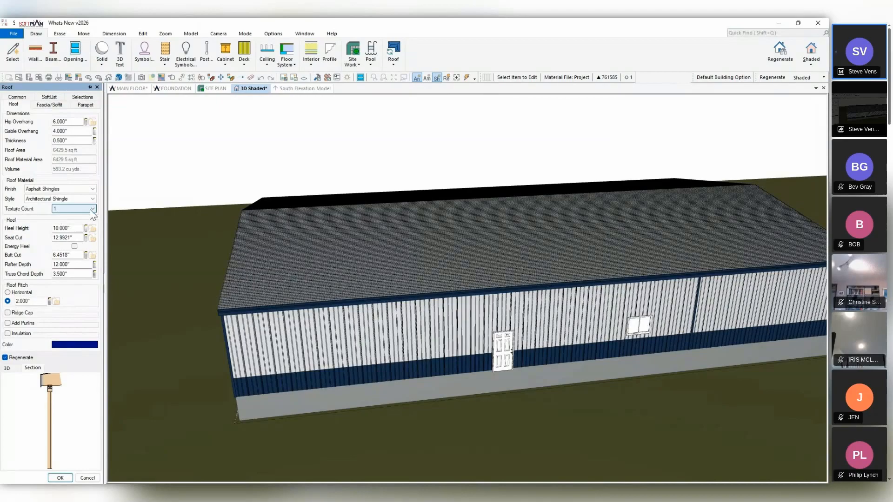
pyautogui.click(58, 210)
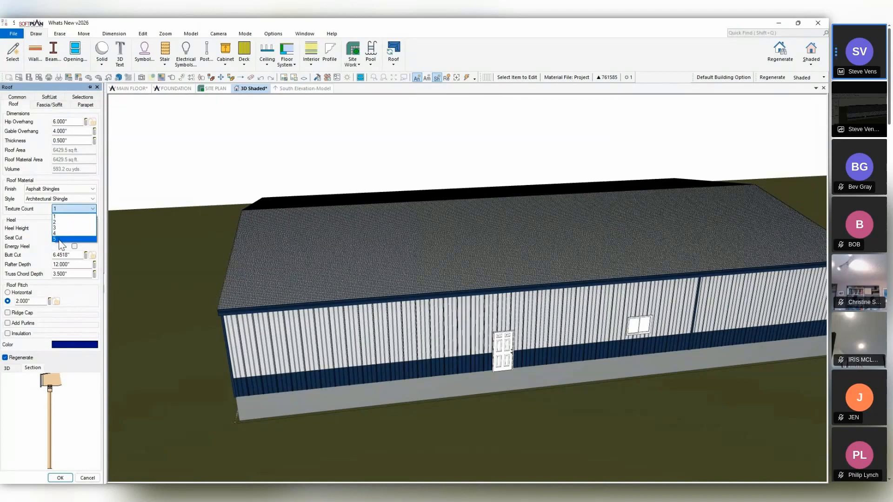
pyautogui.click(59, 240)
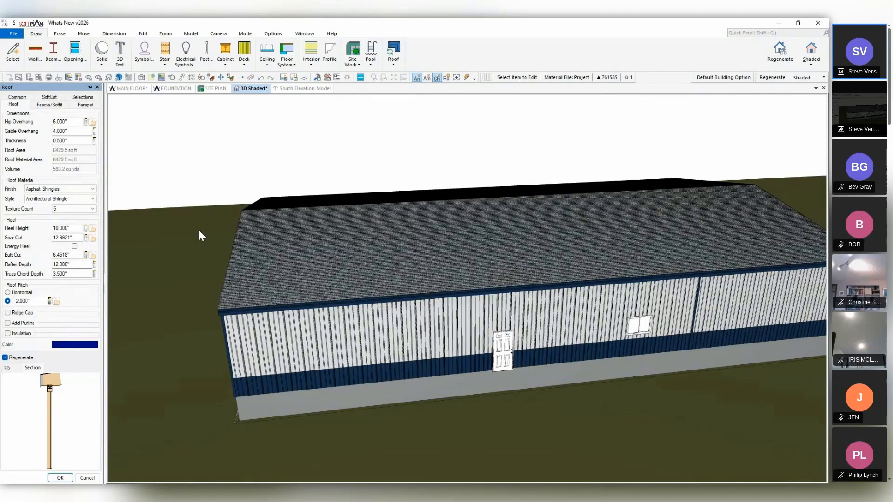
# Change the roof material finish to Cedar Shingles and the style to Cedar Shake.
pyautogui.click(68, 189)
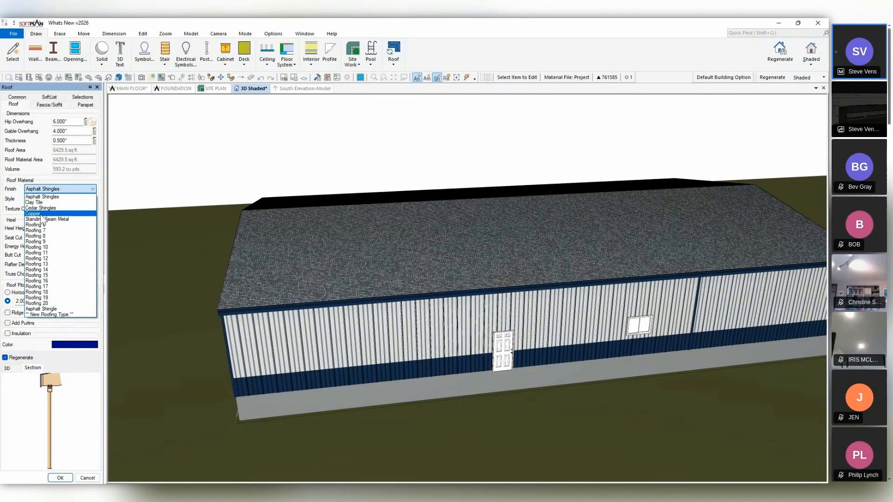
pyautogui.click(42, 209)
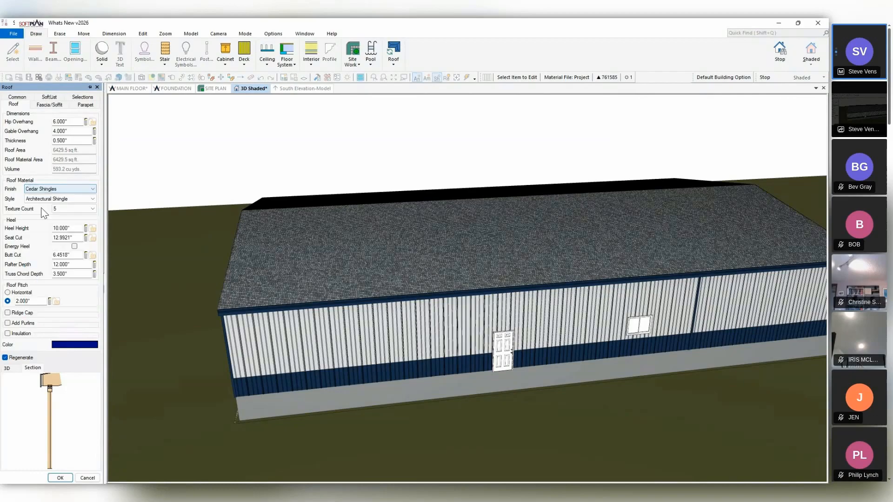
pyautogui.click(67, 200)
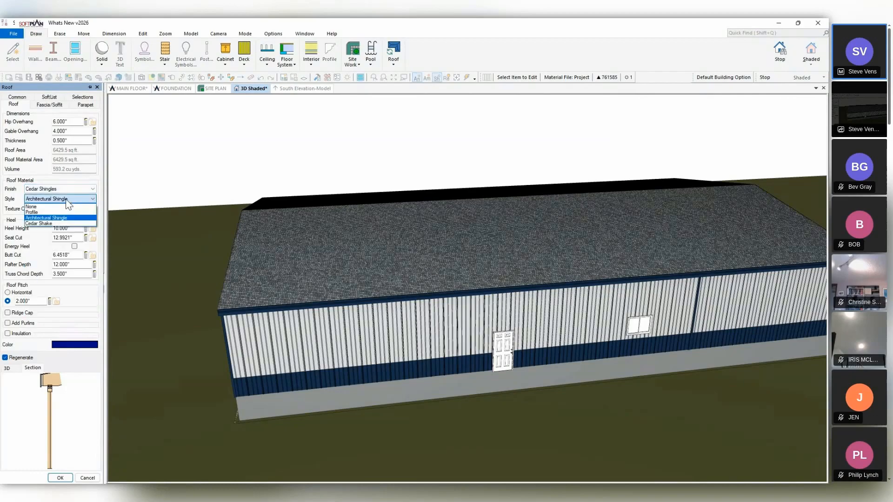
pyautogui.click(48, 223)
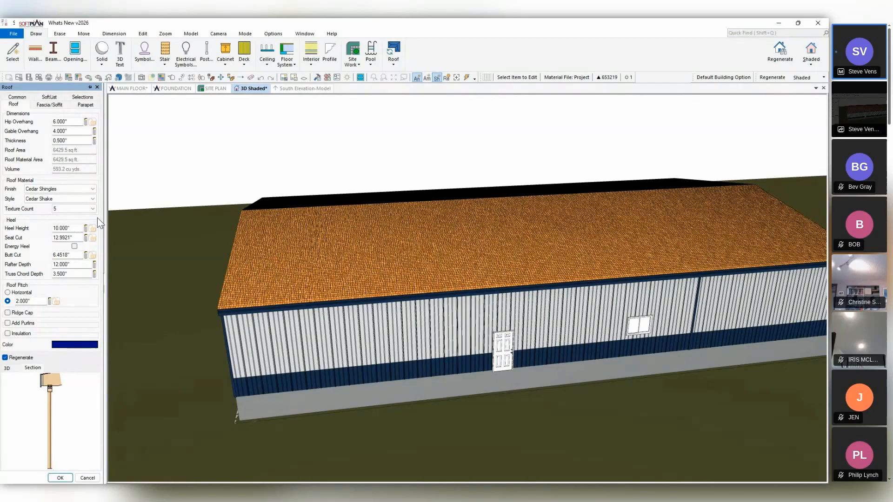
# Change the roof material to Standing Seam Metal with the 24 inch Trapezoid profile and a texture count of 1.
pyautogui.click(68, 189)
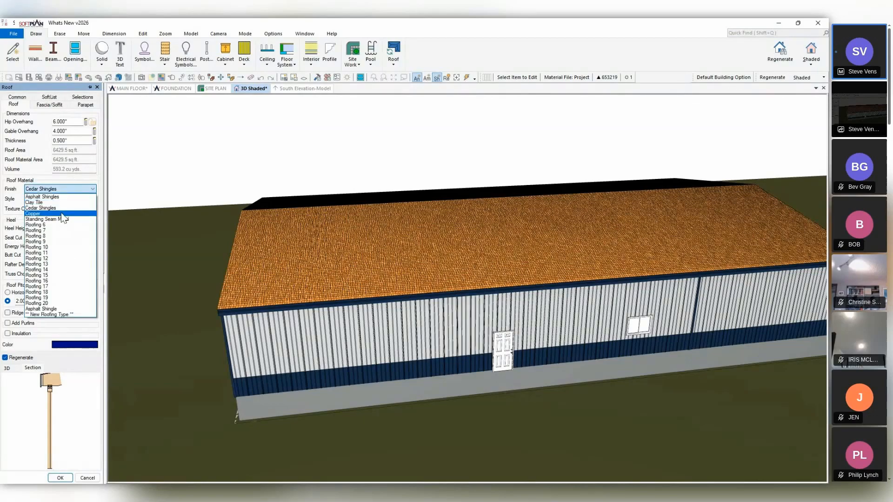
pyautogui.click(60, 219)
pyautogui.click(55, 199)
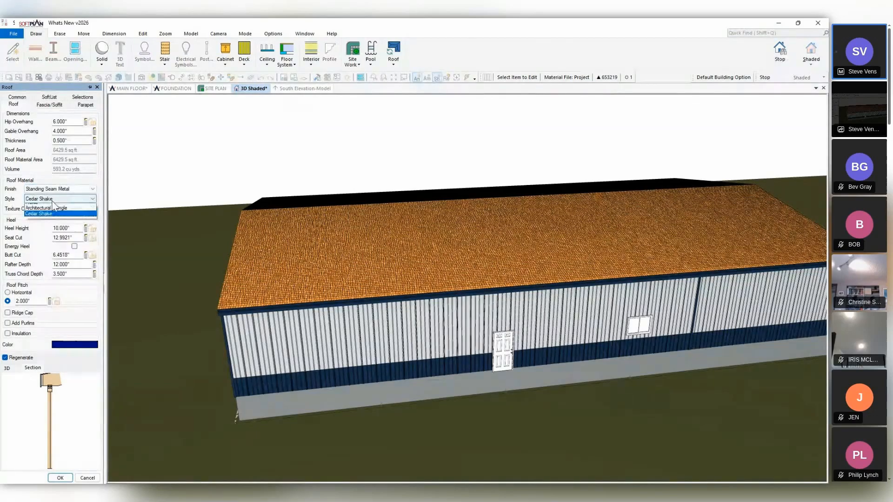
pyautogui.click(52, 211)
pyautogui.click(50, 208)
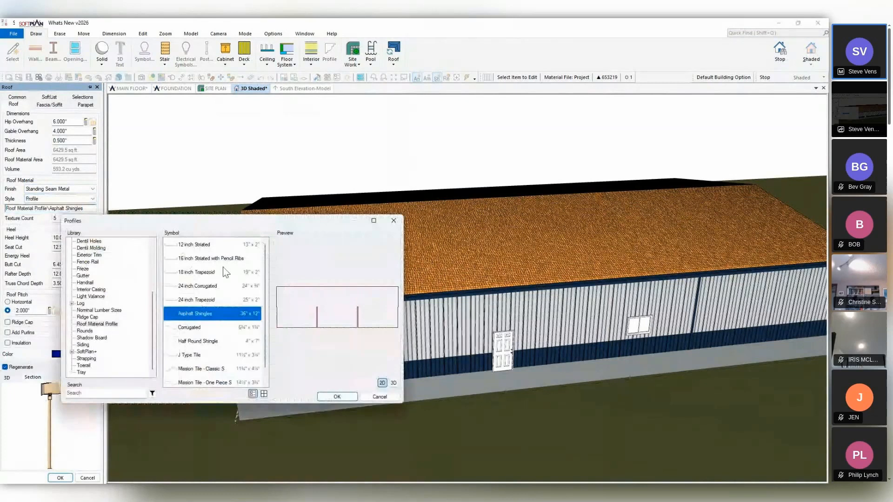
pyautogui.click(196, 300)
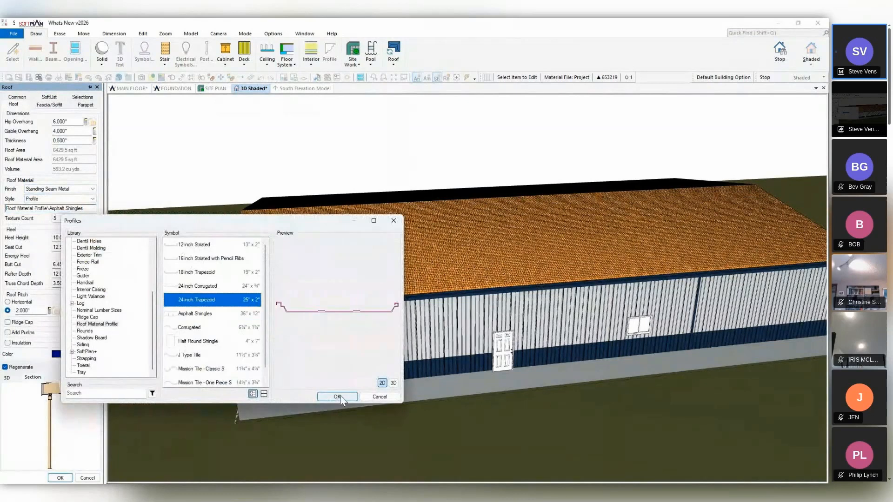
pyautogui.click(337, 397)
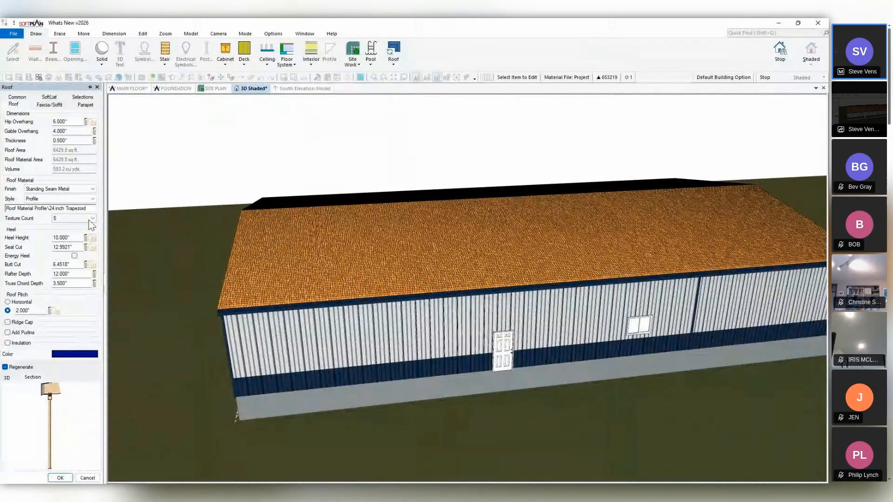
pyautogui.click(71, 219)
pyautogui.click(65, 226)
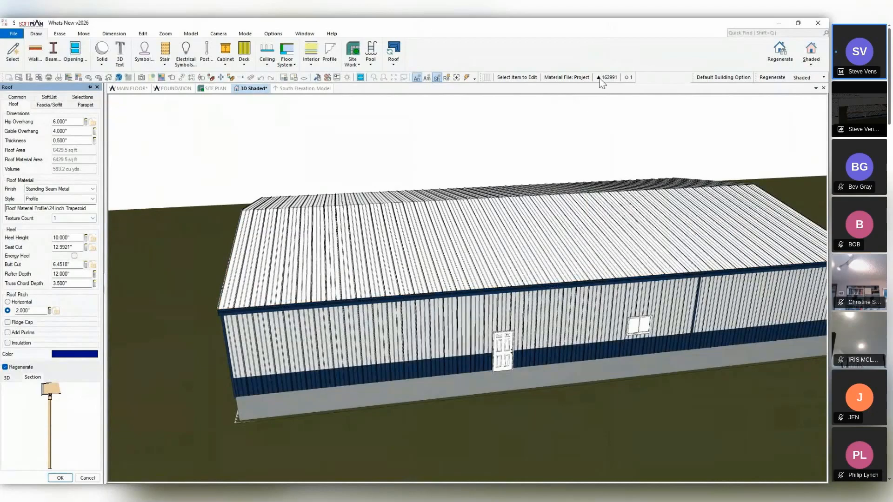
# Search the symbol library for "fork lift" and close the library without choosing a symbol.
pyautogui.press('ctrl')
pyautogui.press('ctrl')
pyautogui.moveTo(528, 280)
pyautogui.mouseDown(button='middle')
pyautogui.moveTo(521, 269)
pyautogui.moveTo(749, 205)
pyautogui.mouseUp(button='middle')
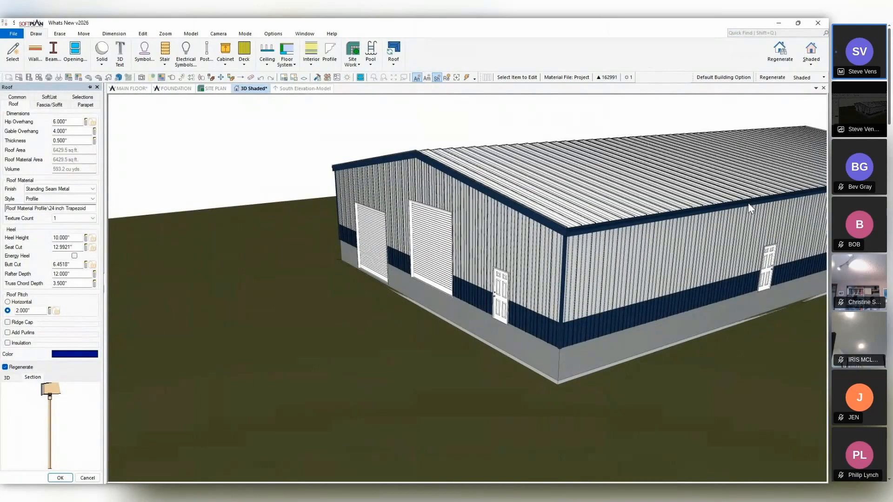
pyautogui.click(144, 52)
pyautogui.click(182, 239)
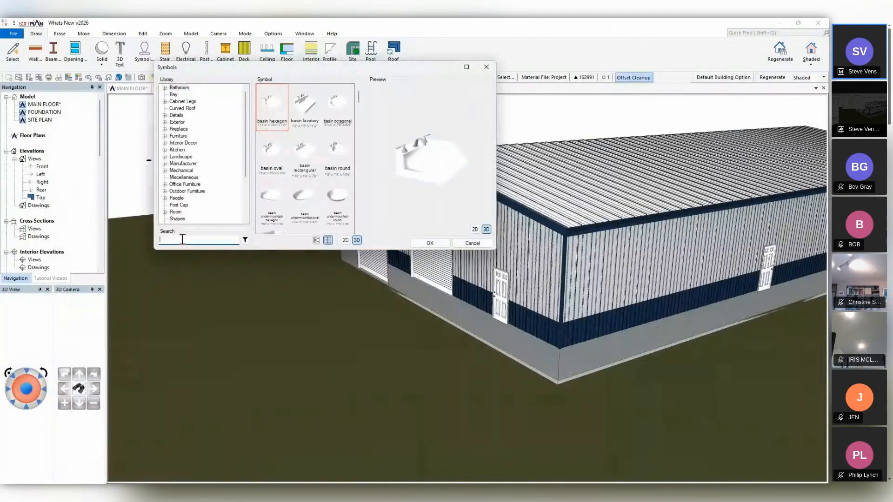
pyautogui.write('for')
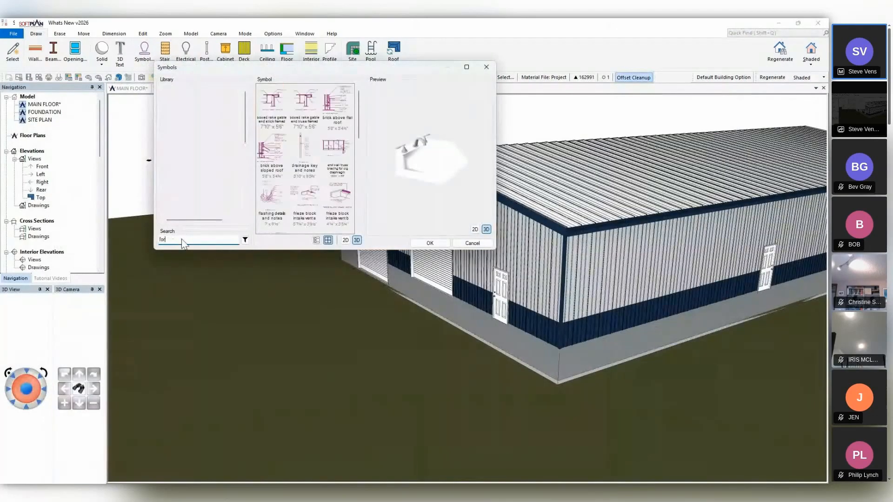
pyautogui.write('k lift')
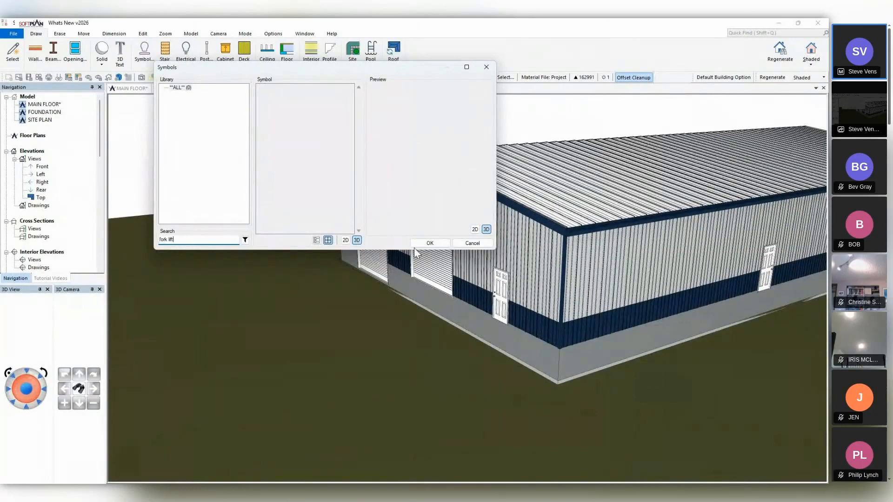
pyautogui.click(472, 244)
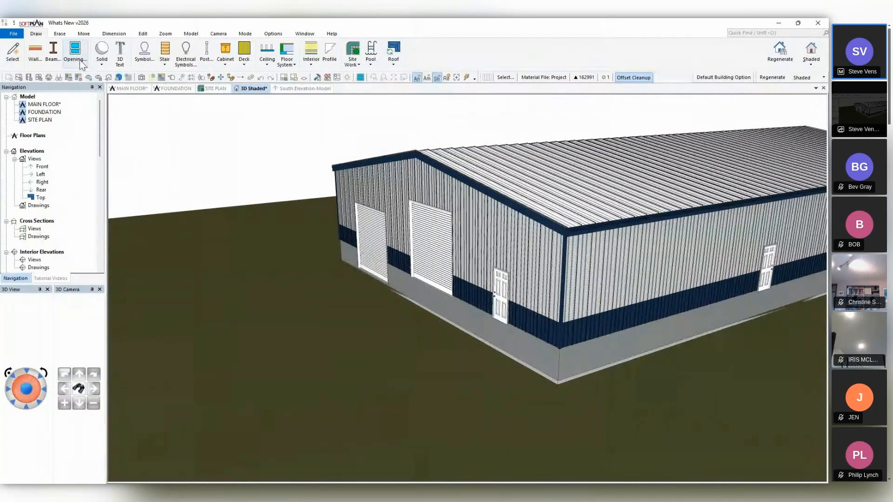
# Start a 3D model download import and search 3D Warehouse for "fork lift".
pyautogui.click(13, 34)
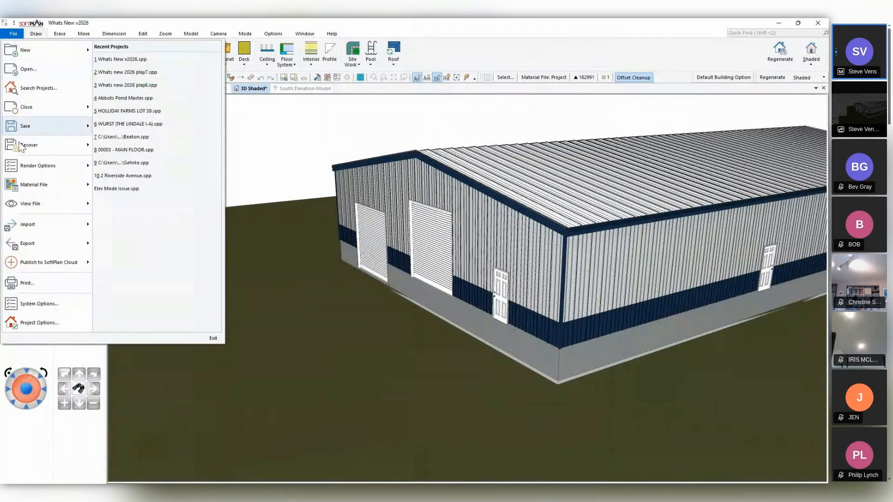
pyautogui.moveTo(35, 229)
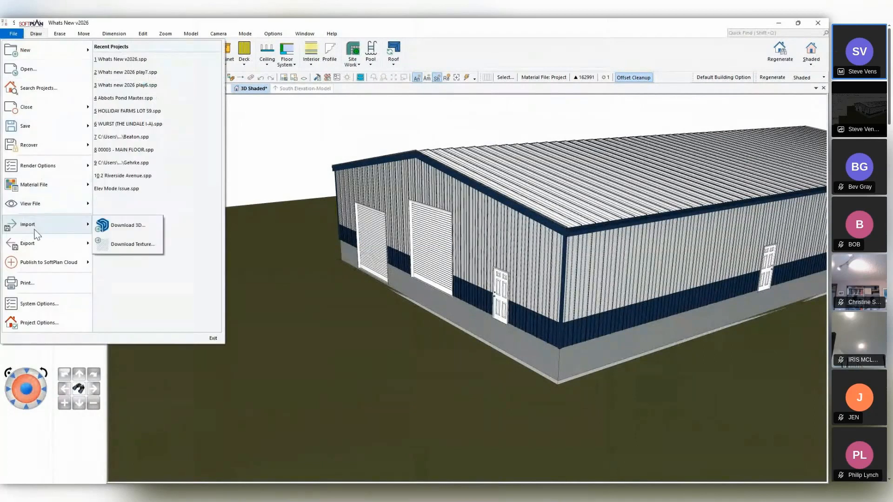
pyautogui.click(103, 230)
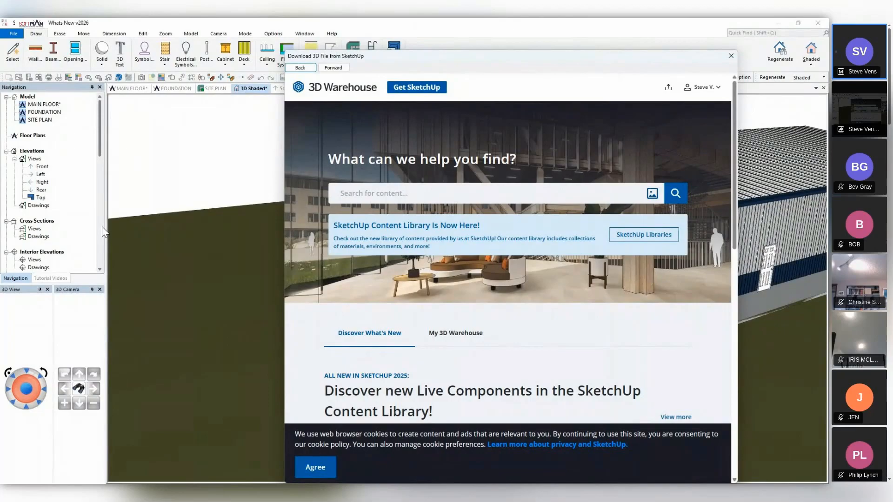
pyautogui.click(362, 194)
pyautogui.write('for')
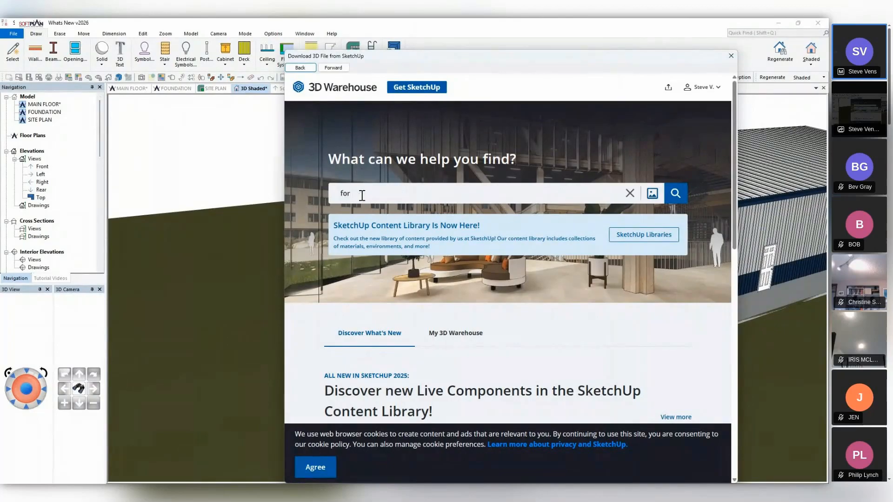
pyautogui.write('k lift')
pyautogui.press('Return')
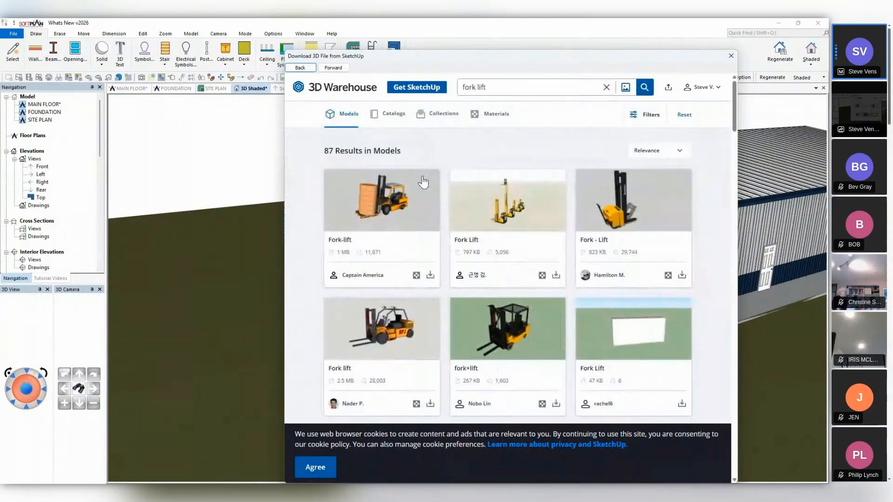
# Browse the fork lift models and download Montacarga (fork lift truck) as a SketchUp file.
pyautogui.scroll(-8, 479, 238)
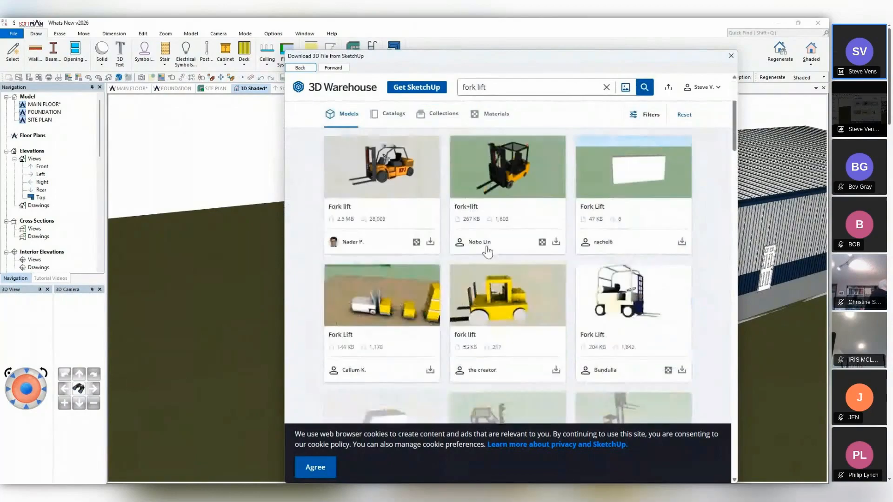
pyautogui.scroll(-15, 493, 253)
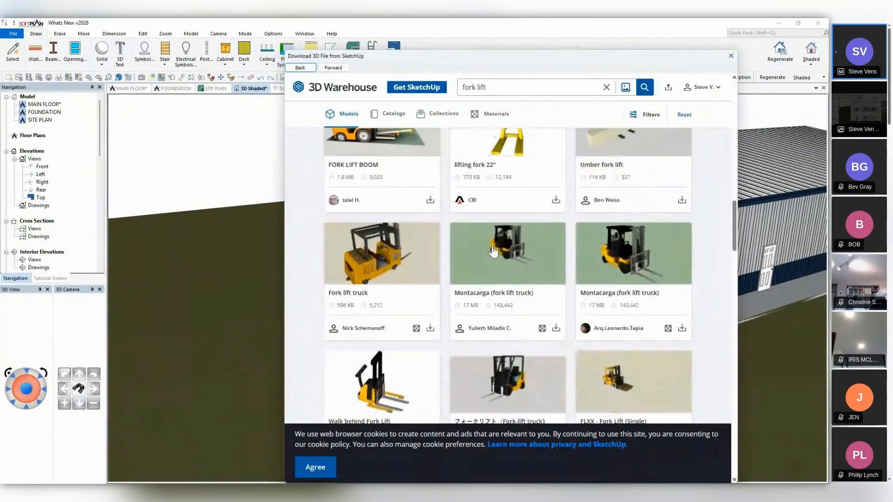
pyautogui.scroll(-12, 492, 245)
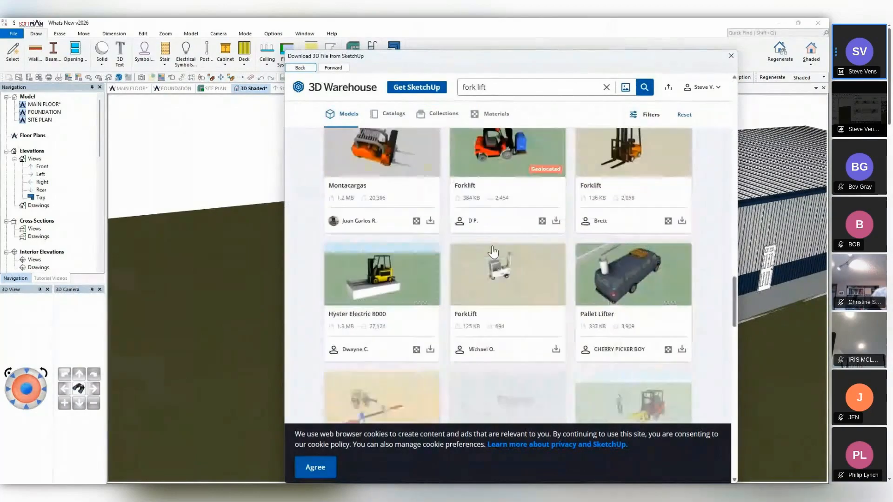
pyautogui.scroll(10, 493, 248)
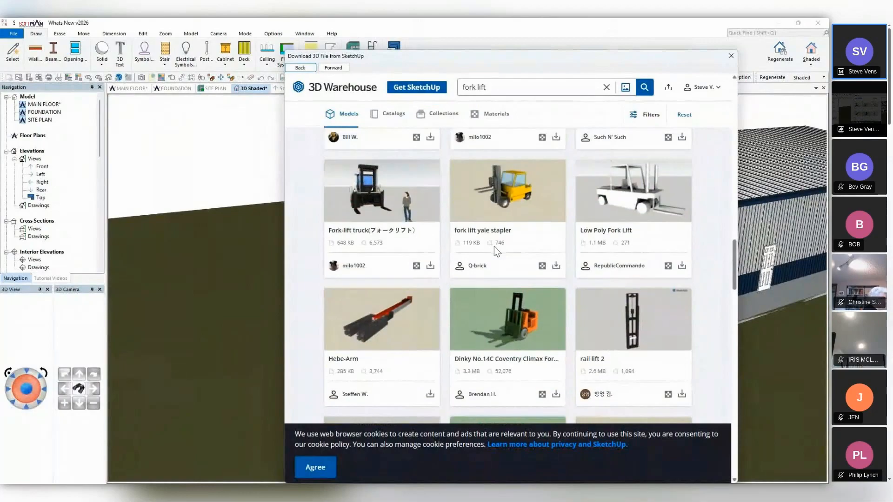
pyautogui.scroll(3, 495, 251)
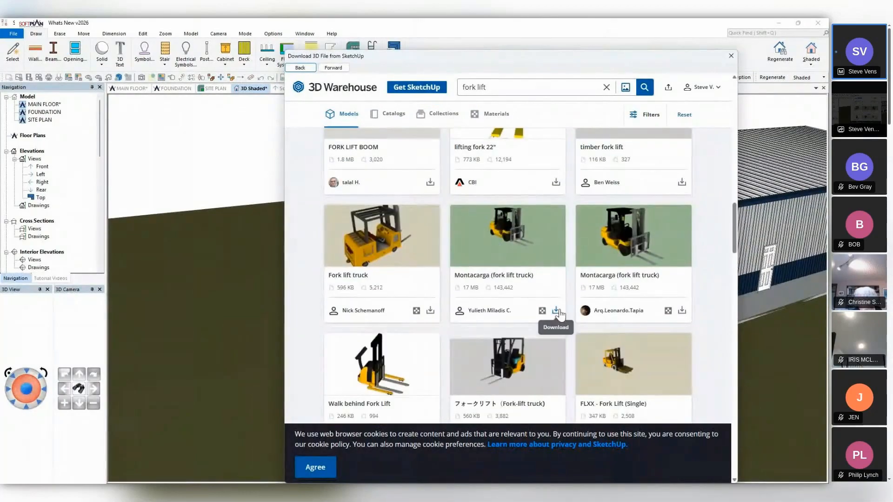
pyautogui.click(520, 246)
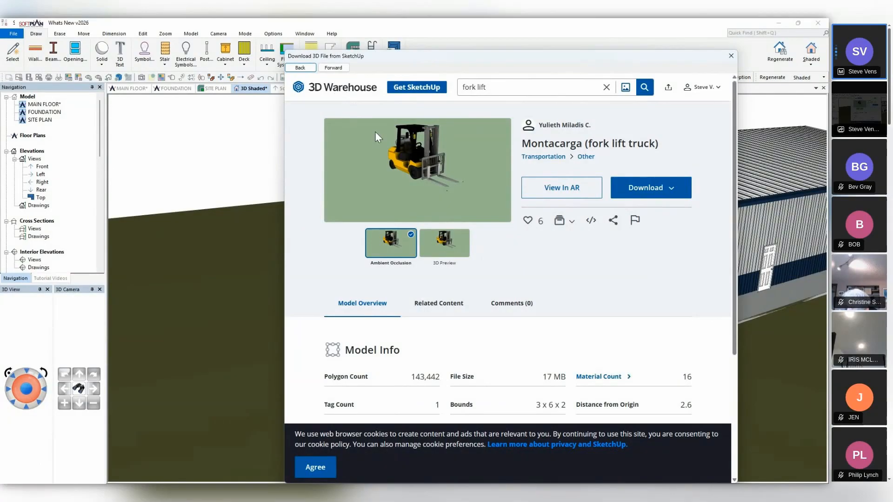
pyautogui.click(641, 187)
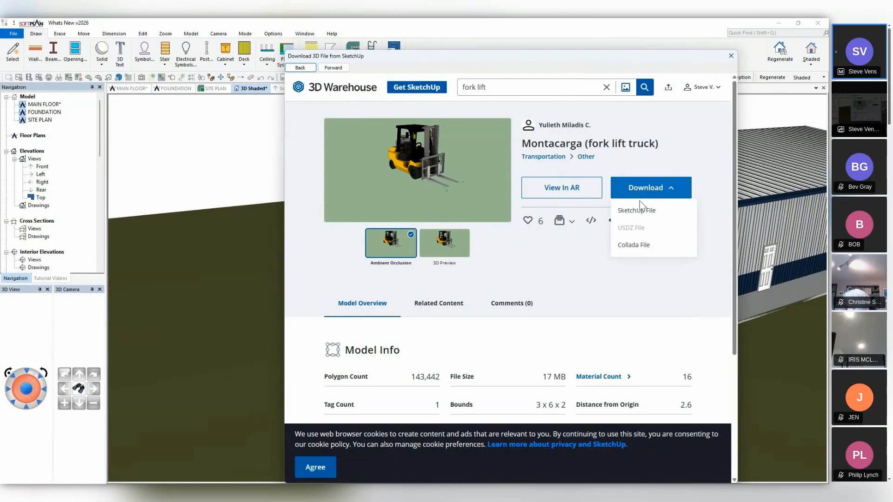
pyautogui.click(641, 212)
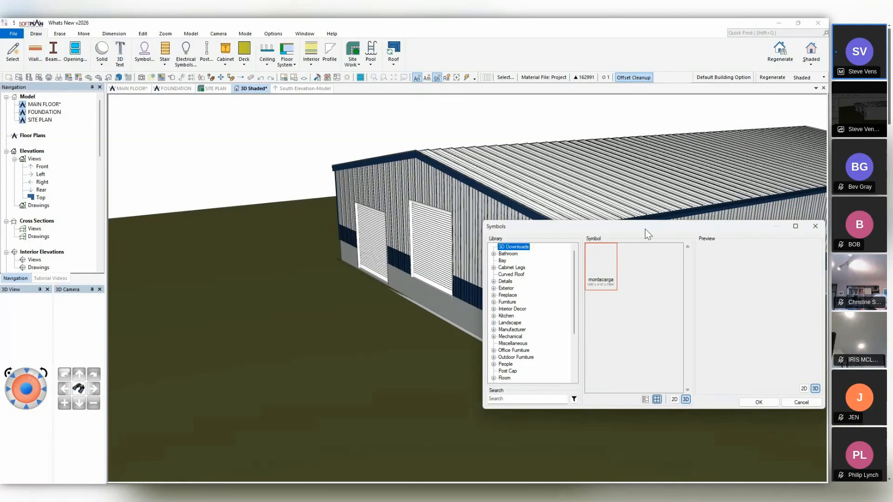
# Place the downloaded montacarga symbol on the ground outside the overhead doors, rotated so its forks point away from the building.
pyautogui.moveTo(645, 229); pyautogui.dragTo(582, 196)
pyautogui.click(693, 369)
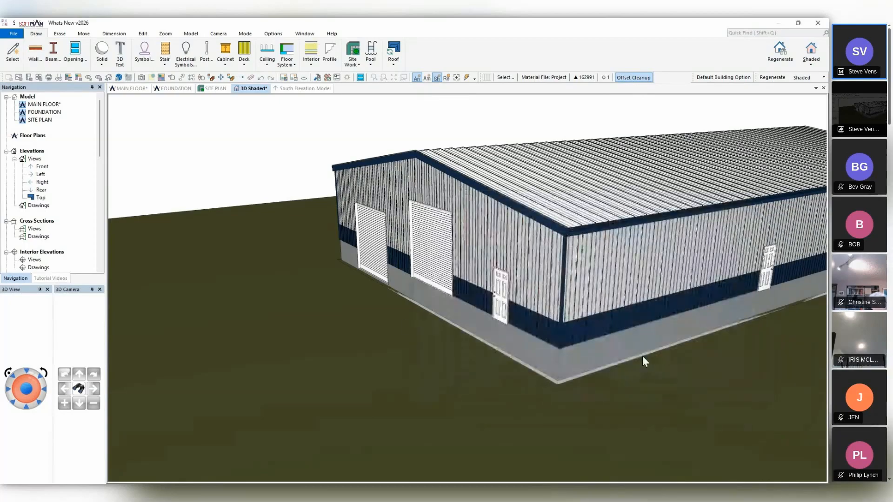
pyautogui.click(344, 312)
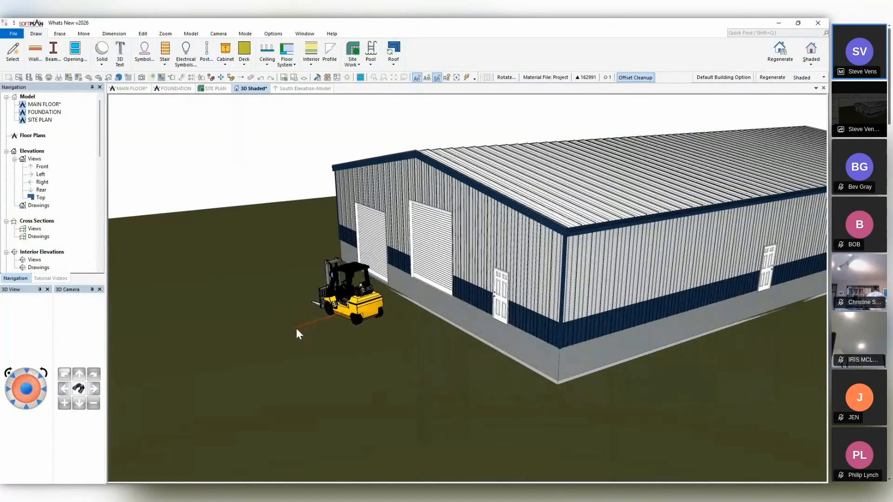
pyautogui.click(364, 330)
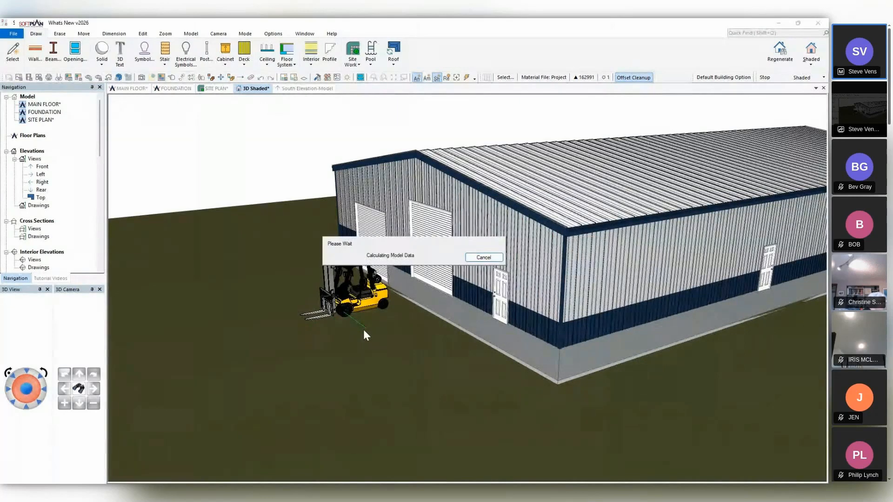
# Move the fork lift along the gable wall to stand in front of the overhead door farthest from the entry door.
pyautogui.moveTo(364, 330); pyautogui.dragTo(409, 345, button='middle')
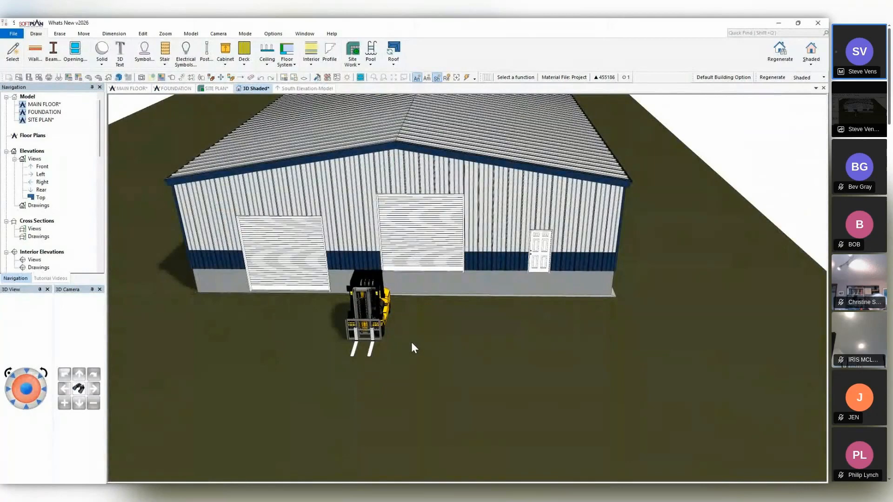
pyautogui.click(182, 78)
pyautogui.click(367, 324)
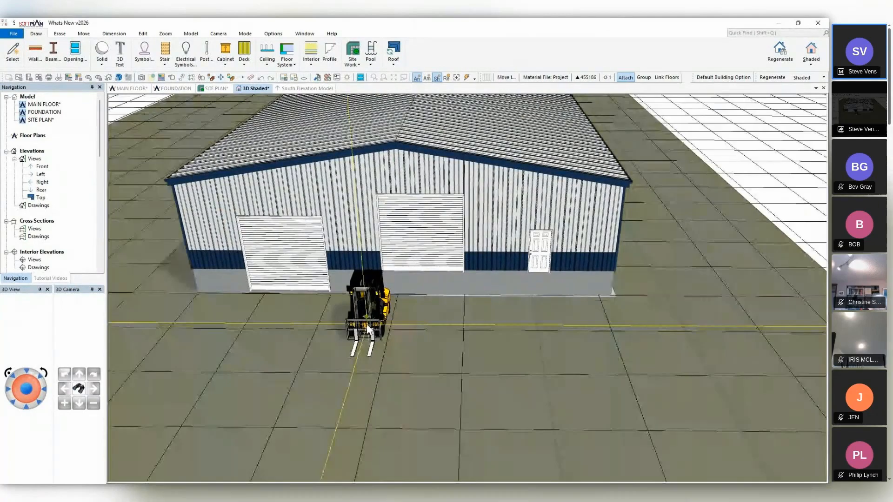
pyautogui.click(266, 315)
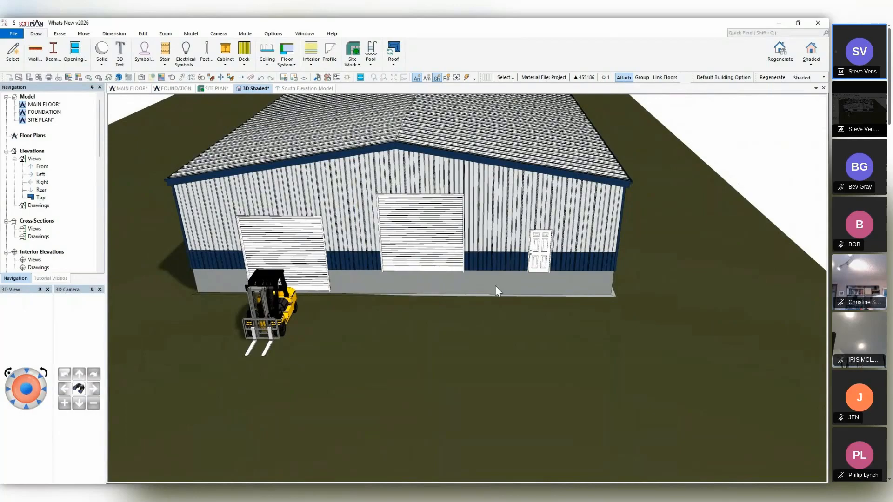
# From the main floor plan, start a 3D model download import and search 3D Warehouse for "extension ladder".
pyautogui.click(130, 88)
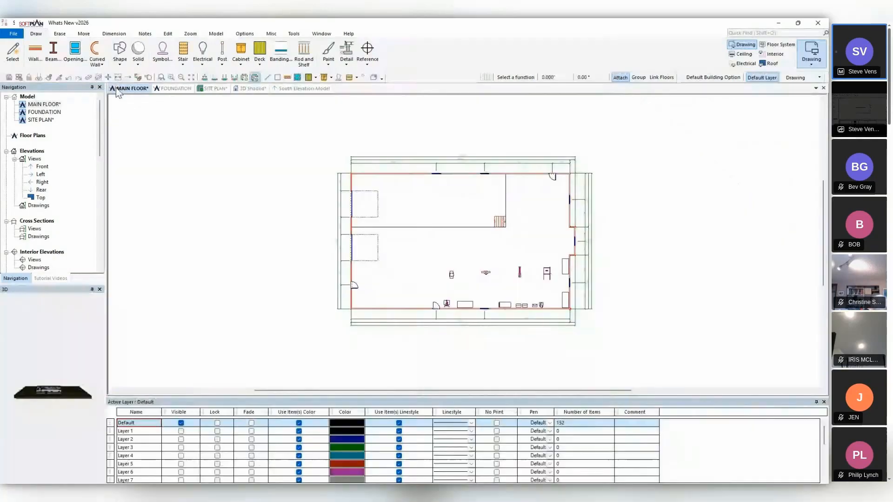
pyautogui.scroll(5, 464, 240)
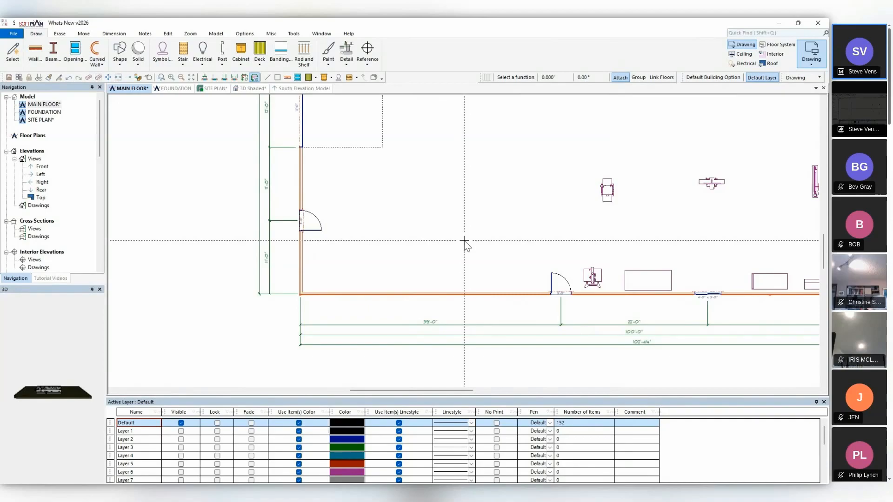
pyautogui.click(14, 34)
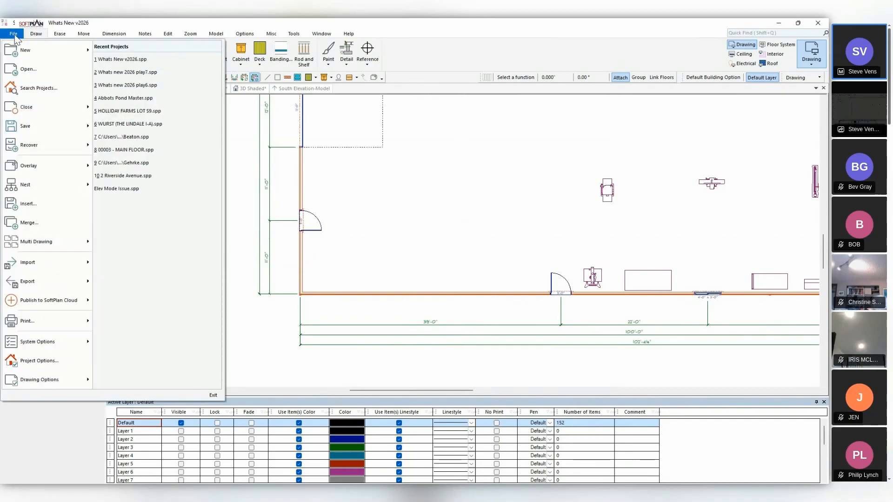
pyautogui.moveTo(30, 267)
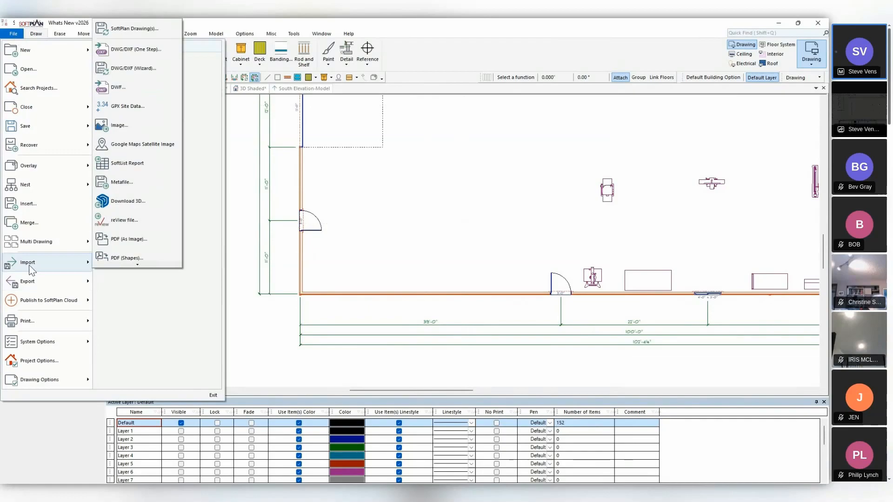
pyautogui.click(138, 200)
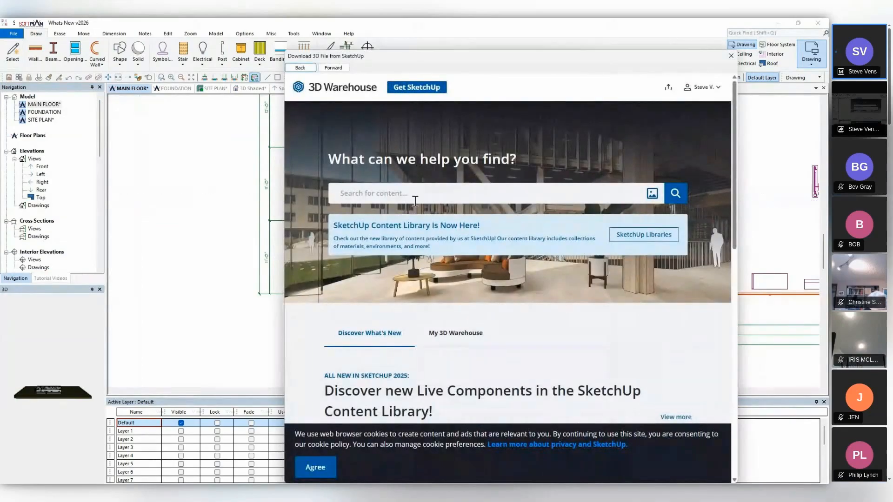
pyautogui.write('extension ladder')
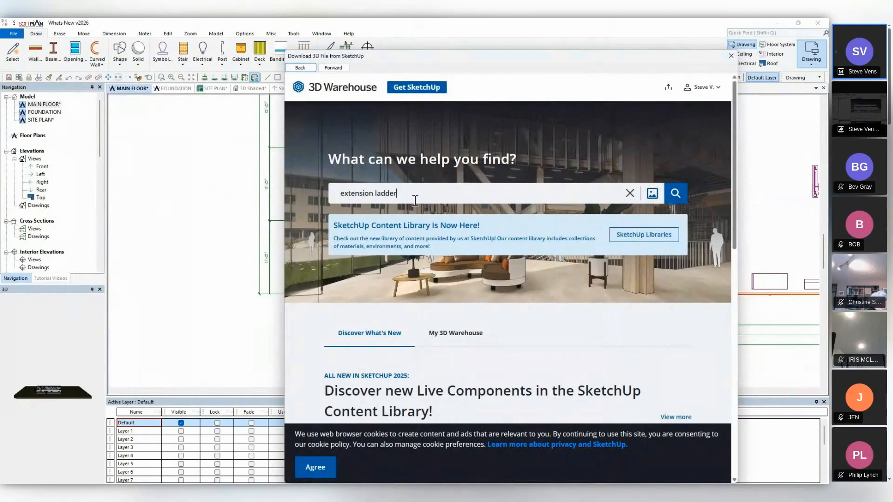
pyautogui.click(676, 193)
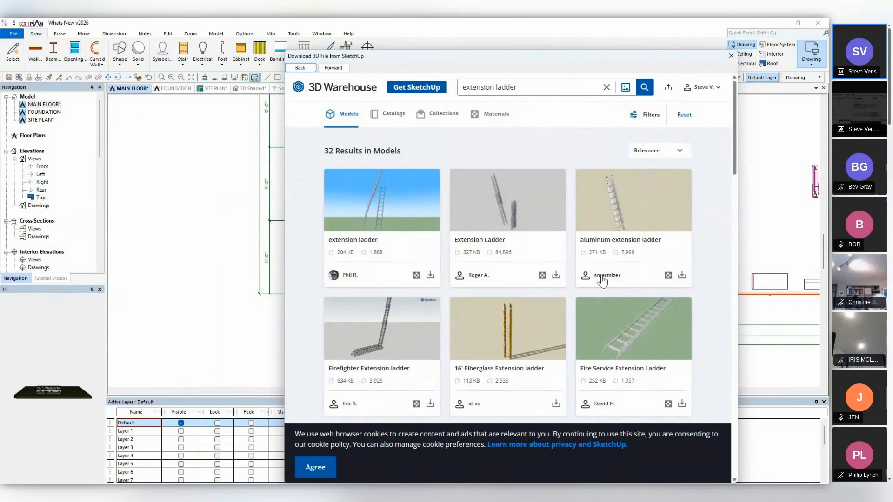
# Download the aluminum extension ladder as a SketchUp file and place it inside the long wall, between the building corner and the entry door.
pyautogui.click(682, 276)
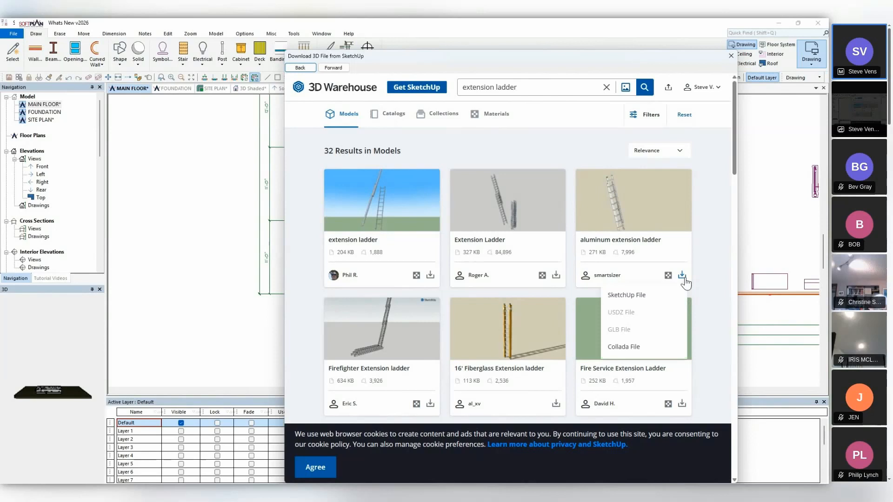
pyautogui.click(641, 292)
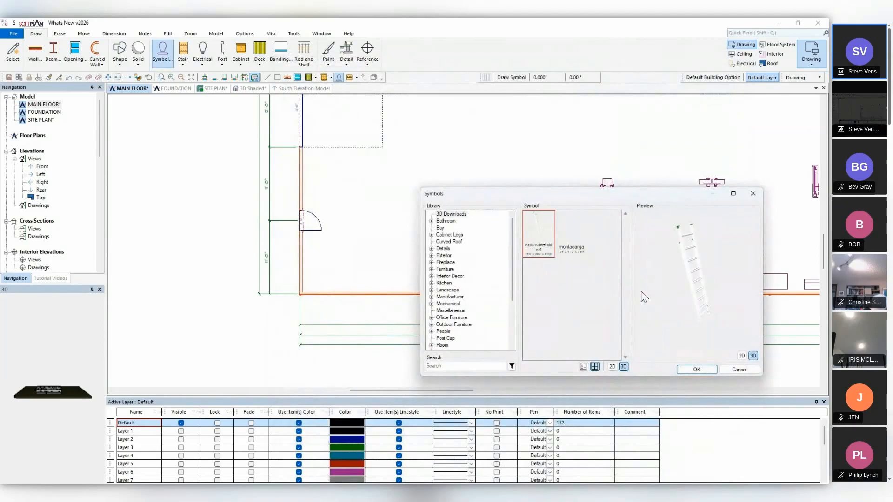
pyautogui.click(696, 371)
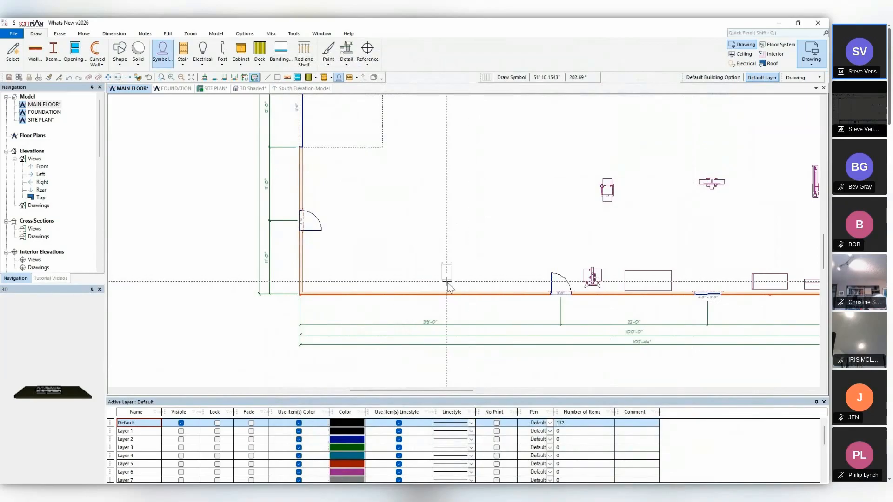
pyautogui.click(447, 282)
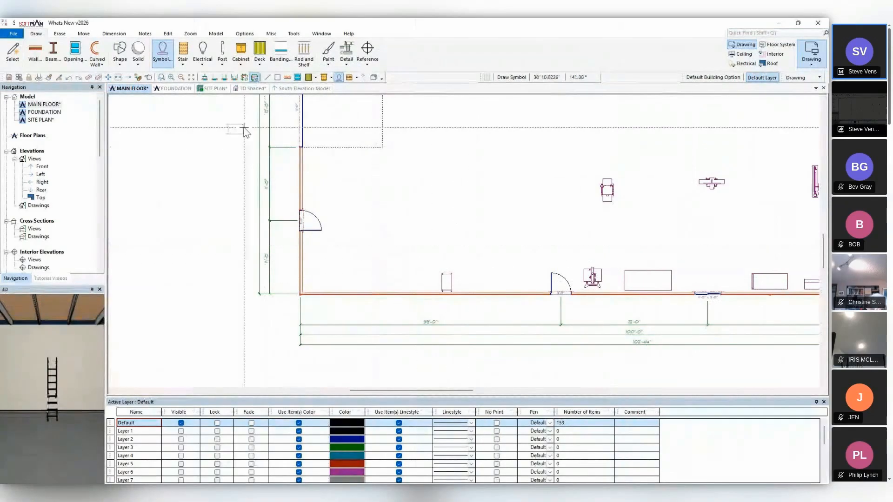
# In the shaded 3D model, enable 3D rotation for the ladder inside the building and set its roll angle to 90.
pyautogui.click(245, 89)
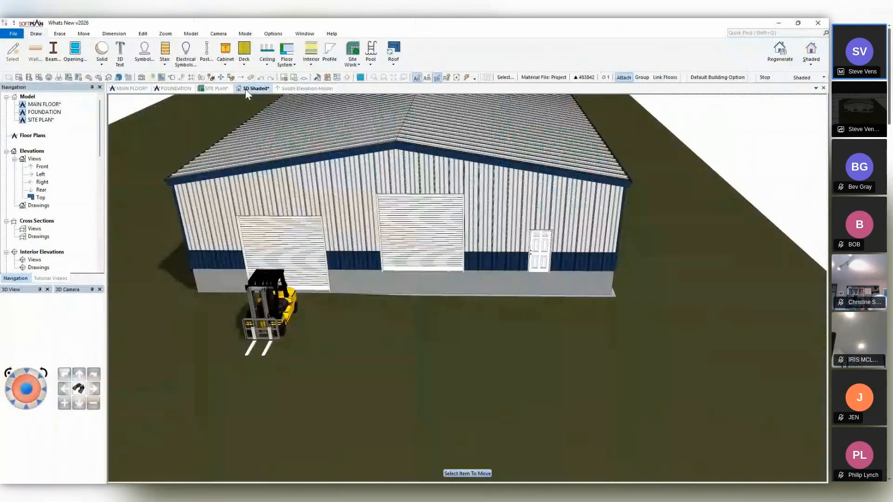
pyautogui.scroll(3, 348, 222)
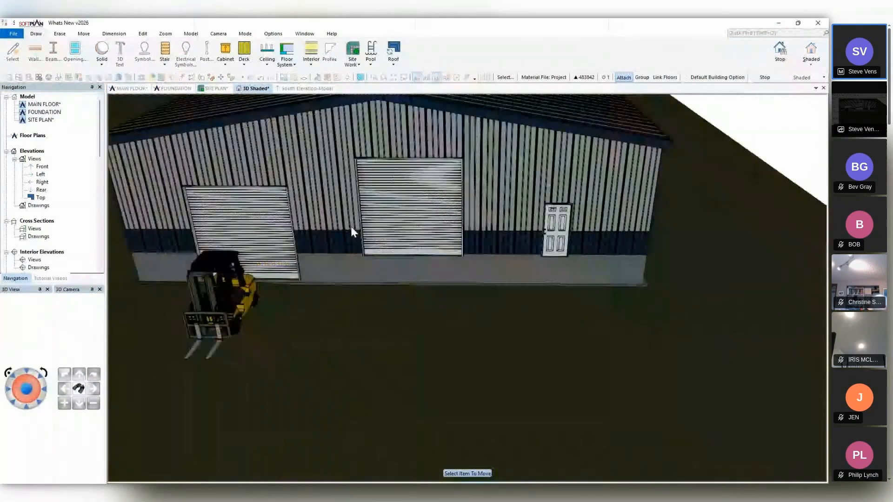
pyautogui.scroll(5, 351, 228)
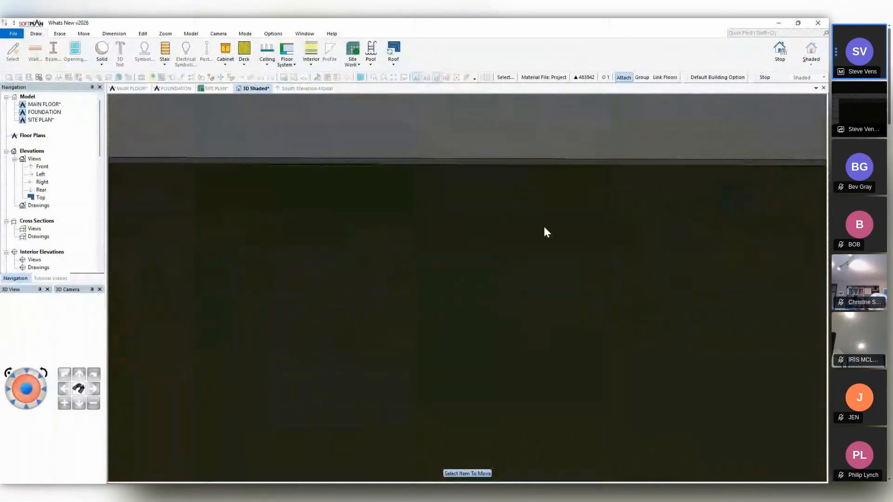
pyautogui.moveTo(544, 228); pyautogui.dragTo(731, 251, button='middle')
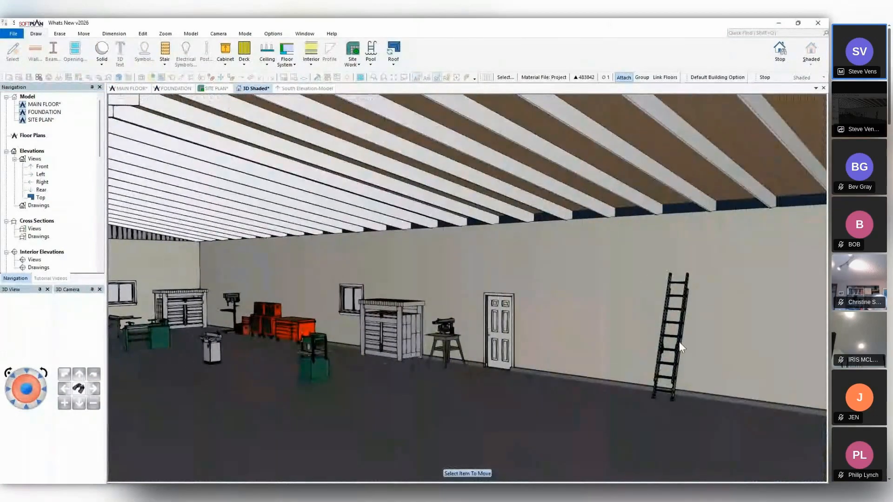
pyautogui.scroll(-2, 680, 343)
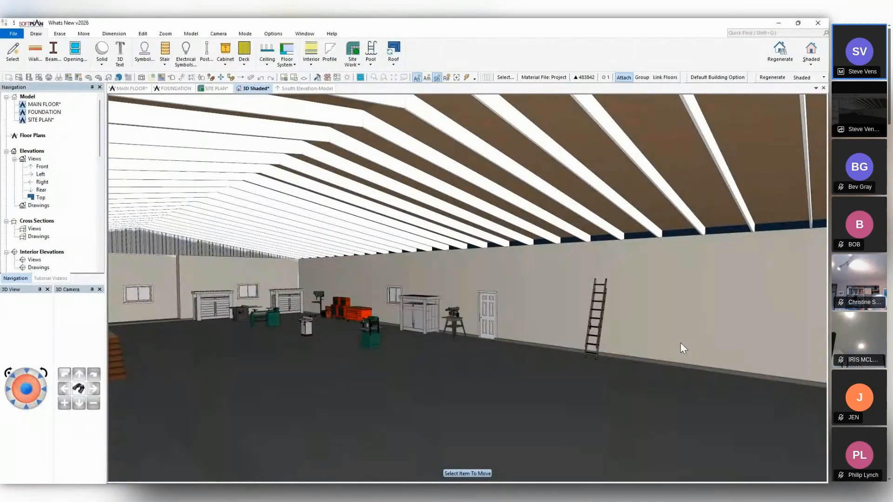
pyautogui.press('Down')
pyautogui.press('Down')
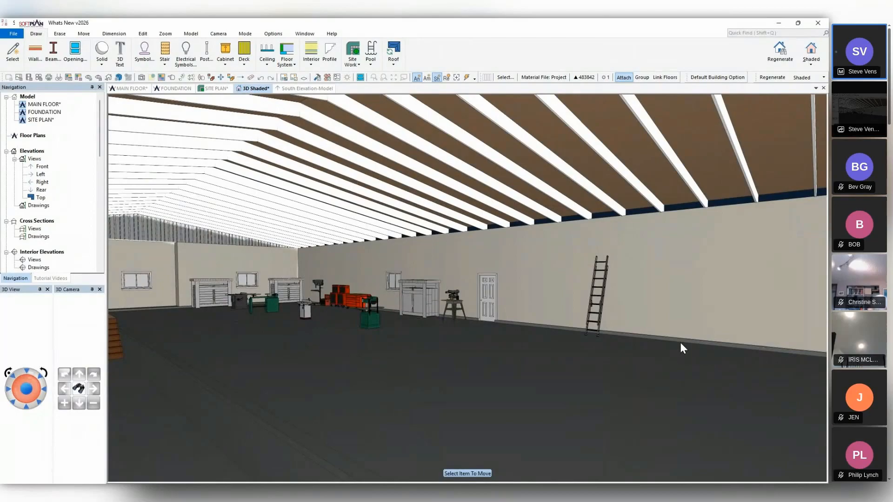
pyautogui.click(172, 77)
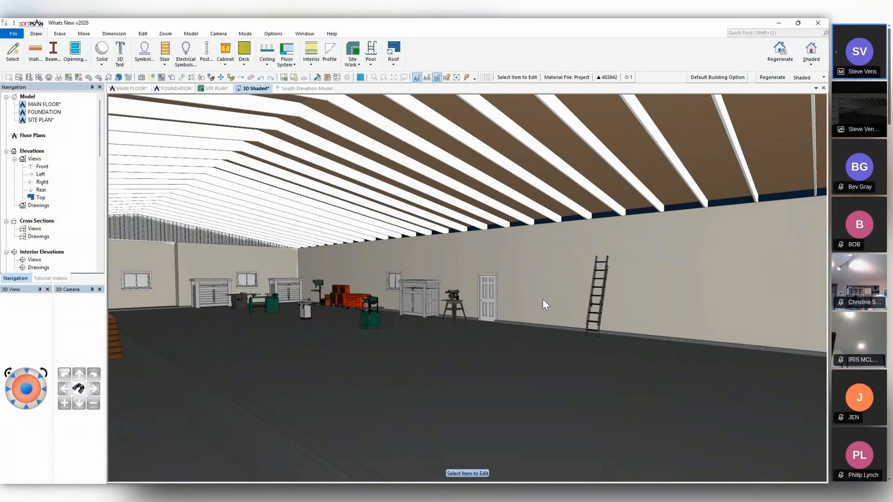
pyautogui.click(602, 307)
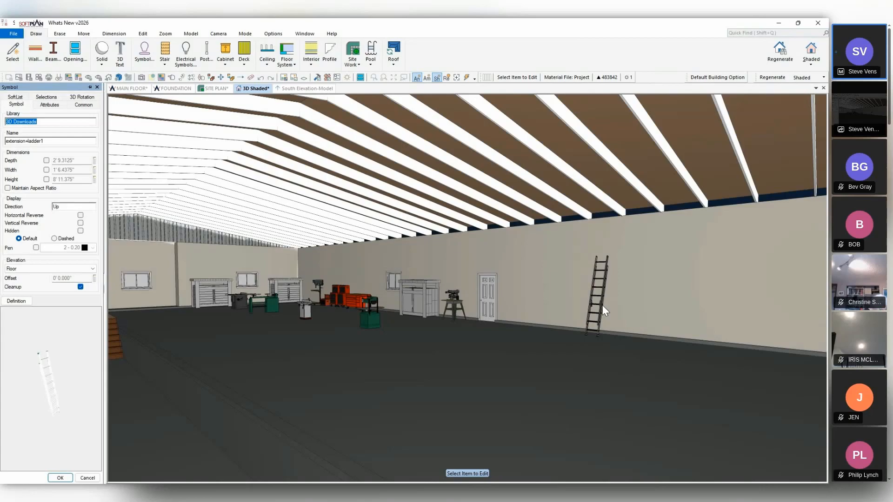
pyautogui.click(82, 97)
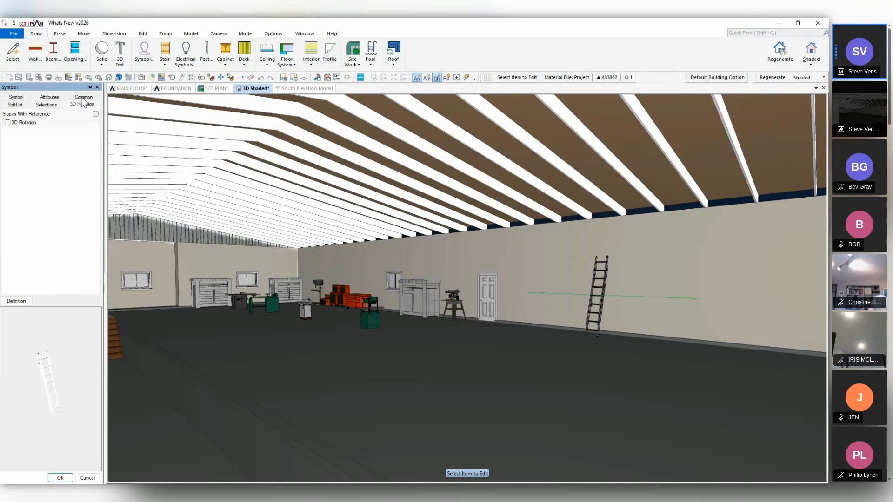
pyautogui.click(19, 124)
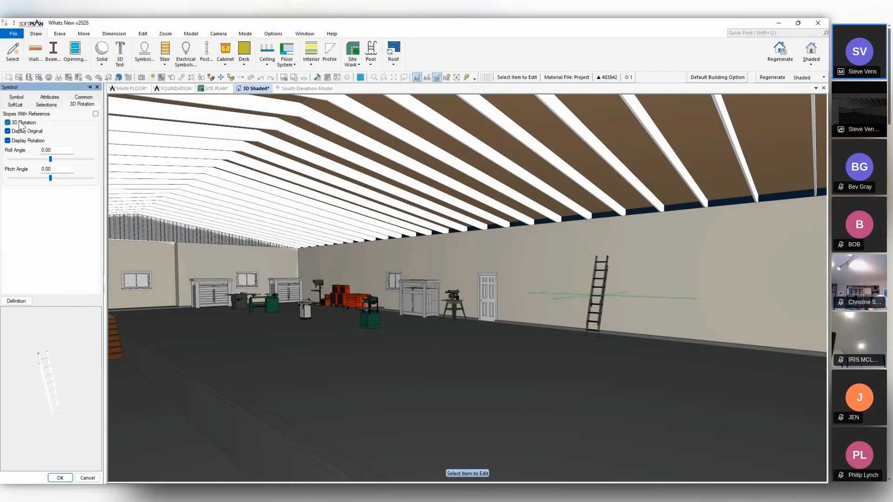
pyautogui.click(57, 151)
pyautogui.write('90')
pyautogui.press('Return')
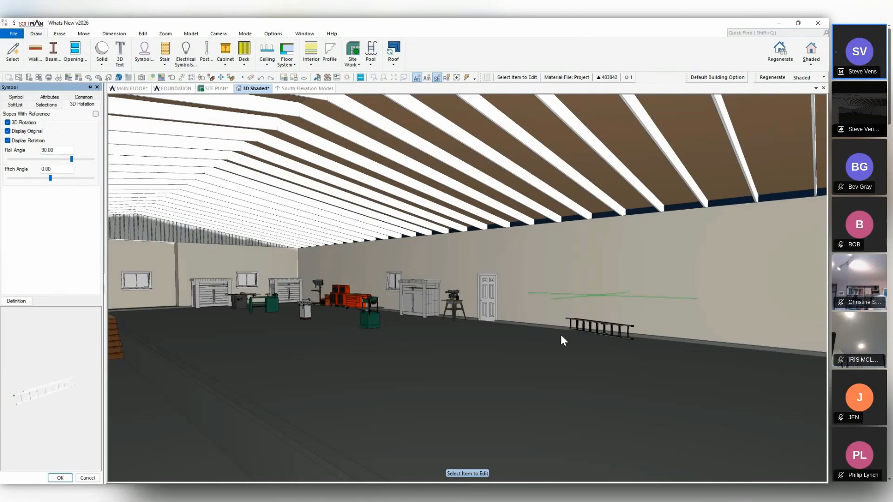
# Move the horizontal ladder straight up from the floor to hang partway up the interior wall.
pyautogui.click(222, 78)
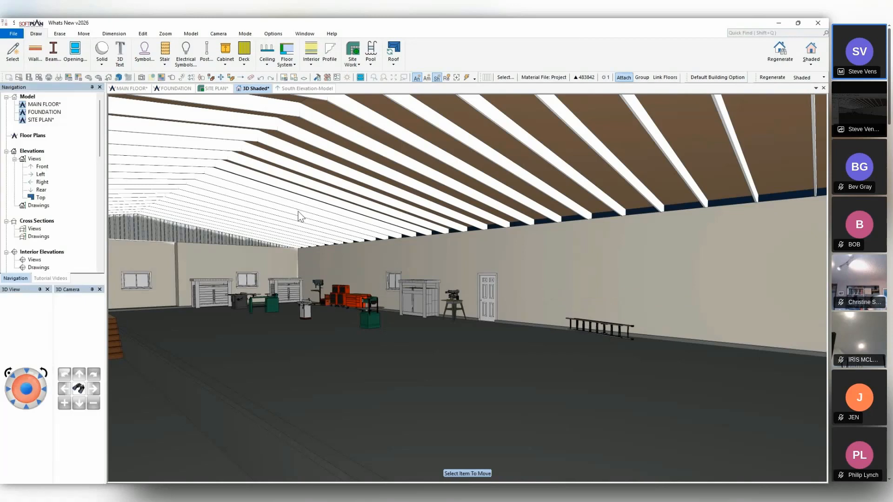
pyautogui.click(596, 325)
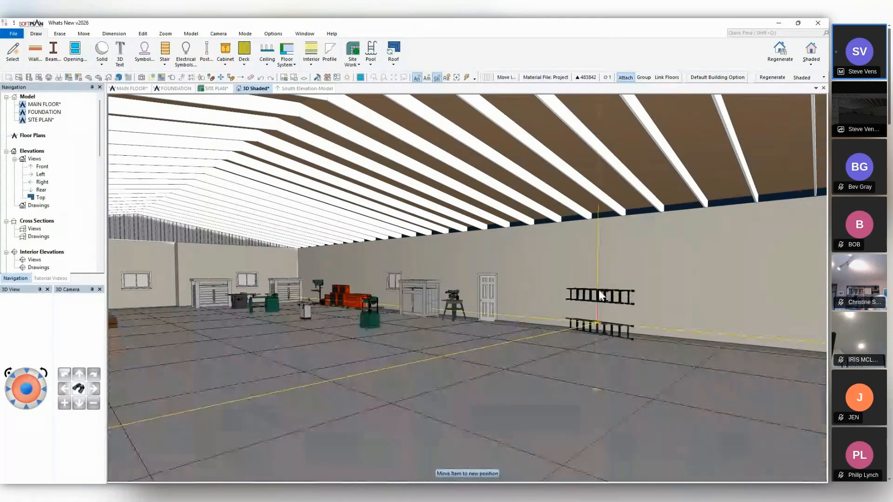
pyautogui.click(598, 274)
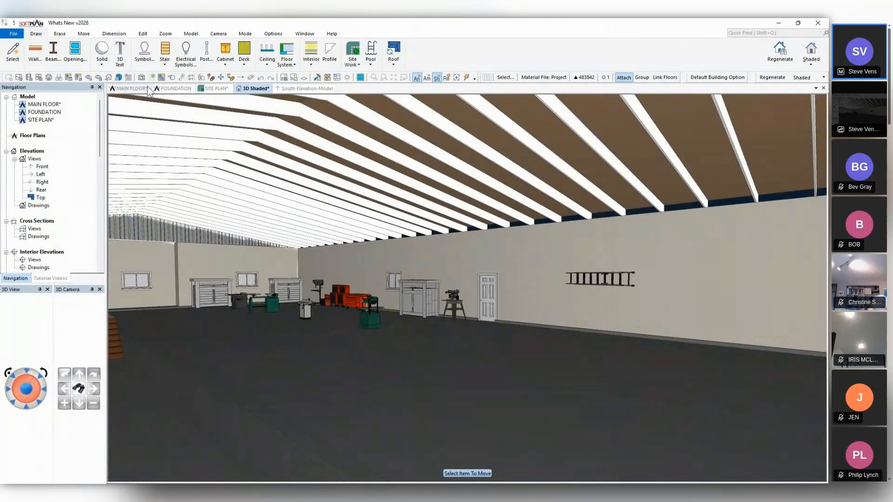
# In the main floor plan, rotate the ladder to run parallel to the wall and move it closer to the wall's inner face.
pyautogui.click(132, 89)
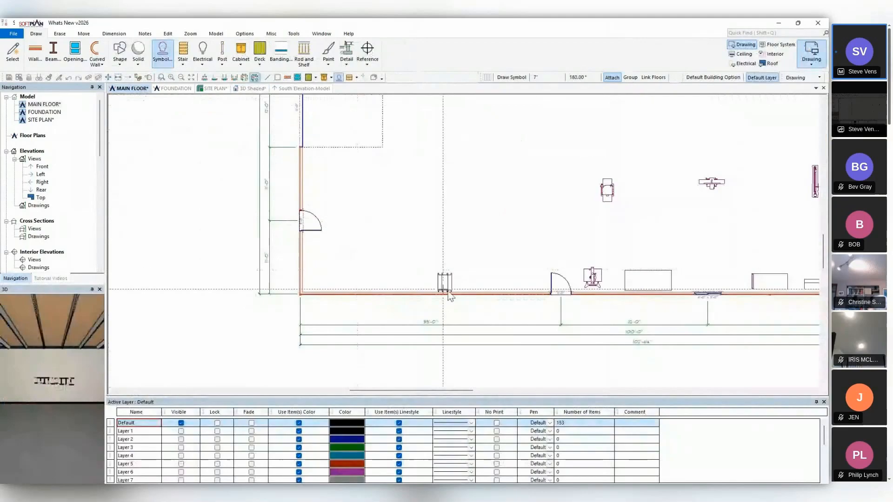
pyautogui.scroll(2, 467, 246)
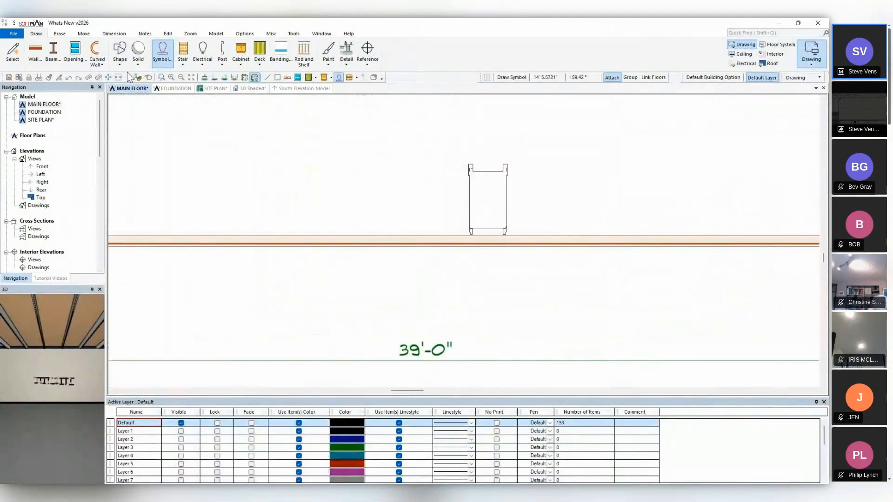
pyautogui.press('Escape')
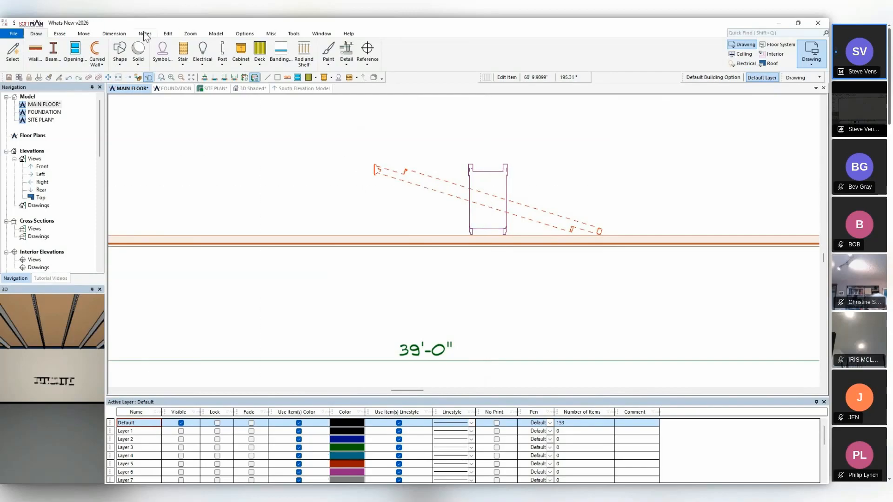
pyautogui.click(84, 33)
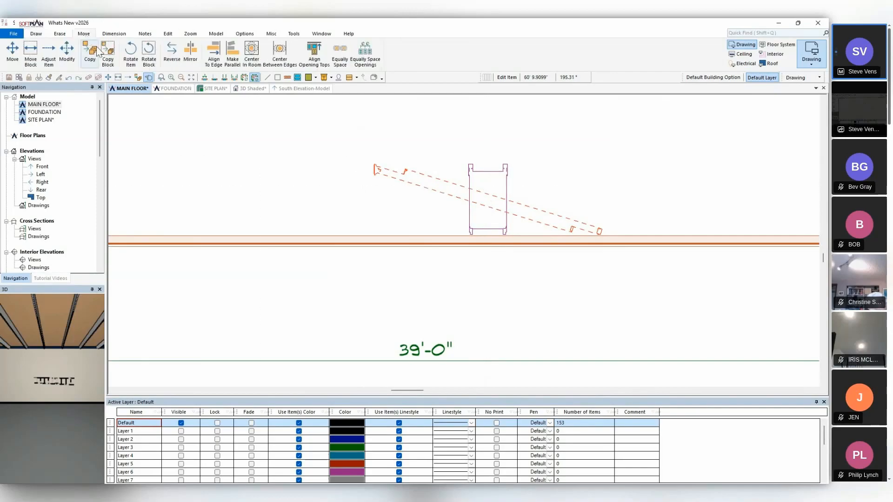
pyautogui.click(130, 52)
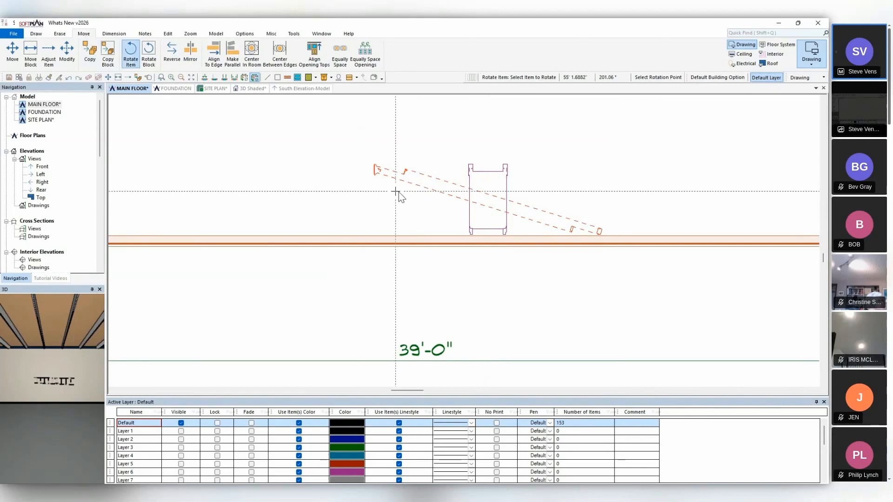
pyautogui.click(491, 234)
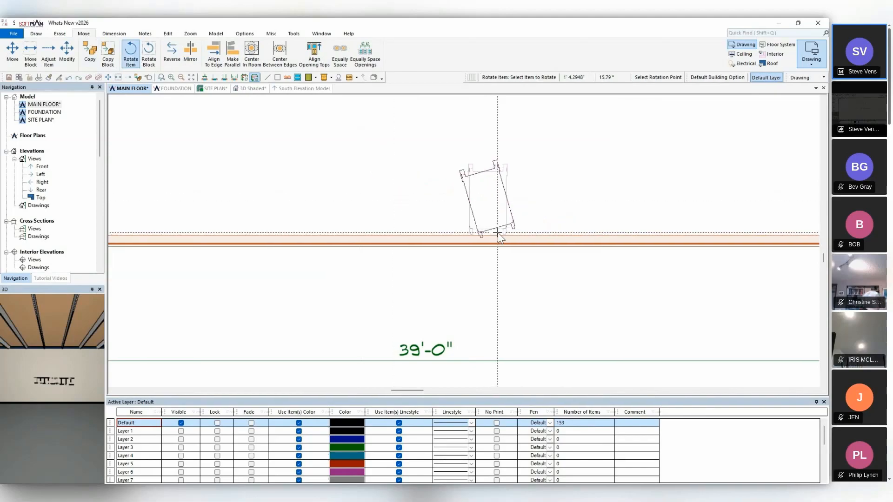
pyautogui.click(498, 234)
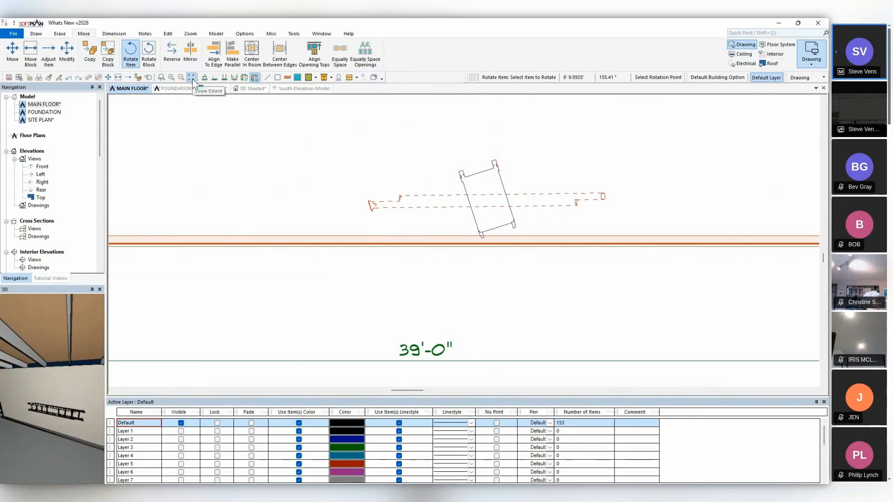
pyautogui.click(108, 77)
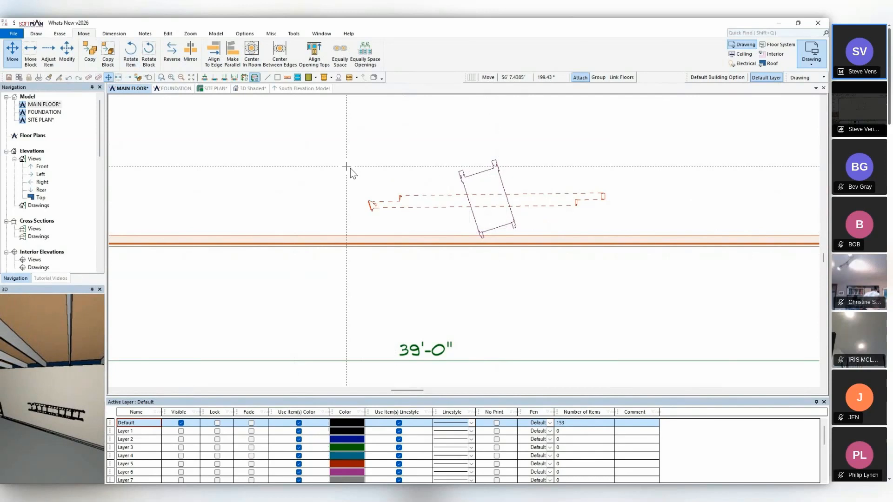
pyautogui.click(470, 205)
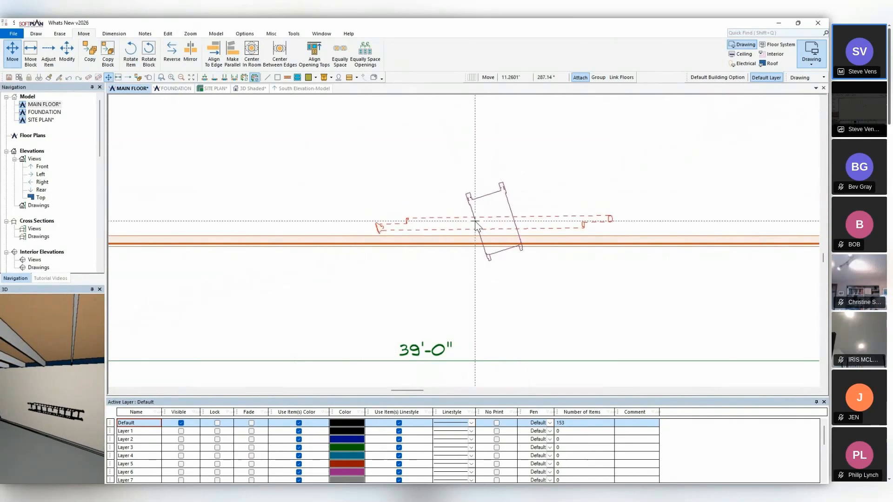
# Edit the ladder's 3D rotation display in the main floor plan, turning off Display Original and leaving Display Rotation on.
pyautogui.click(148, 78)
pyautogui.click(495, 214)
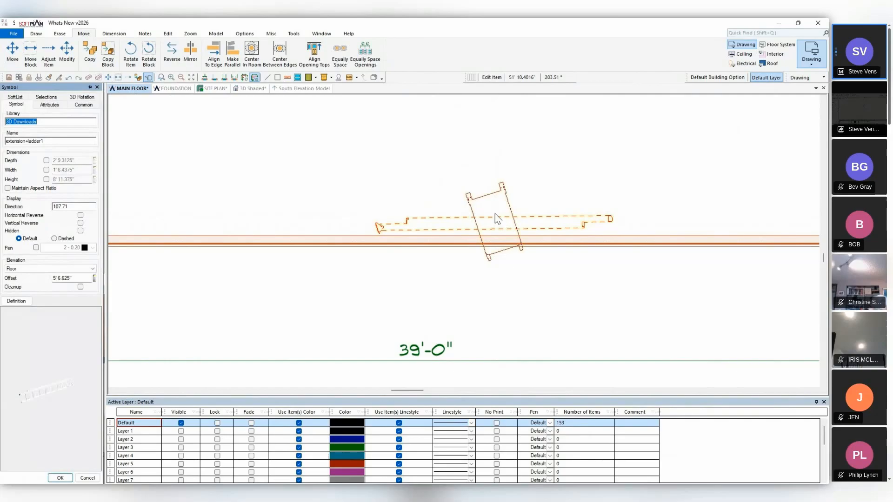
pyautogui.click(94, 97)
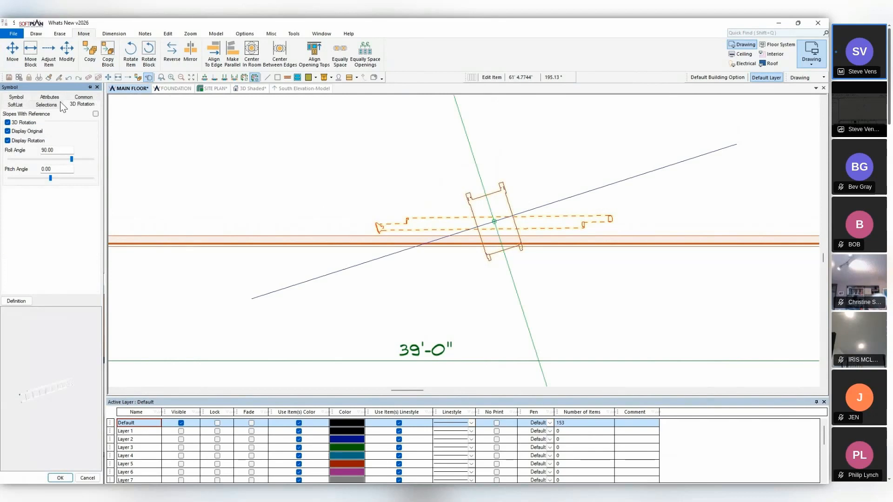
pyautogui.click(7, 141)
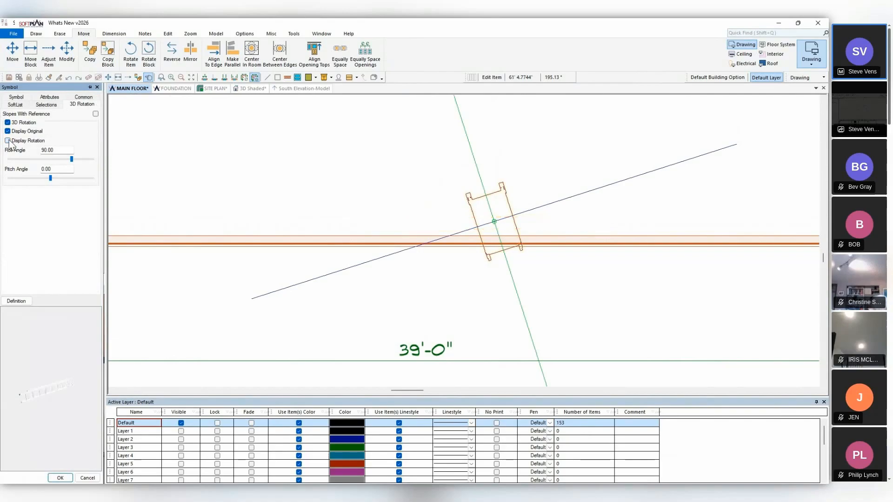
pyautogui.click(7, 140)
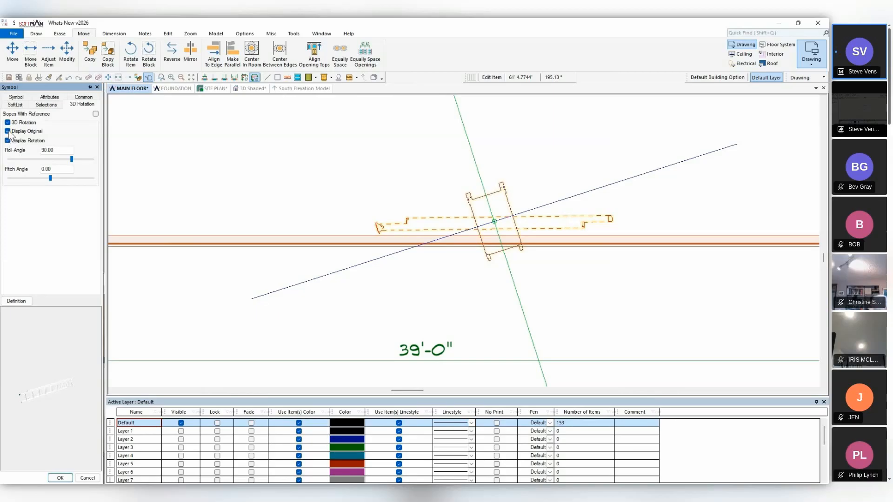
pyautogui.click(7, 131)
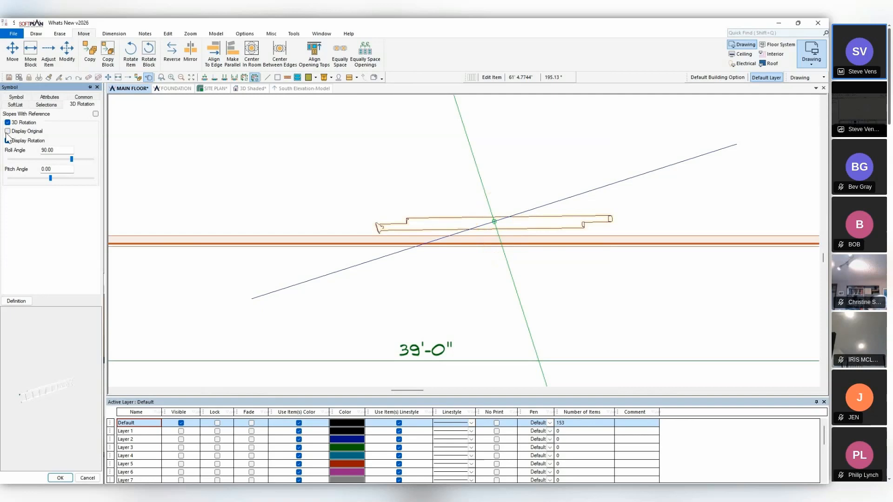
pyautogui.click(7, 140)
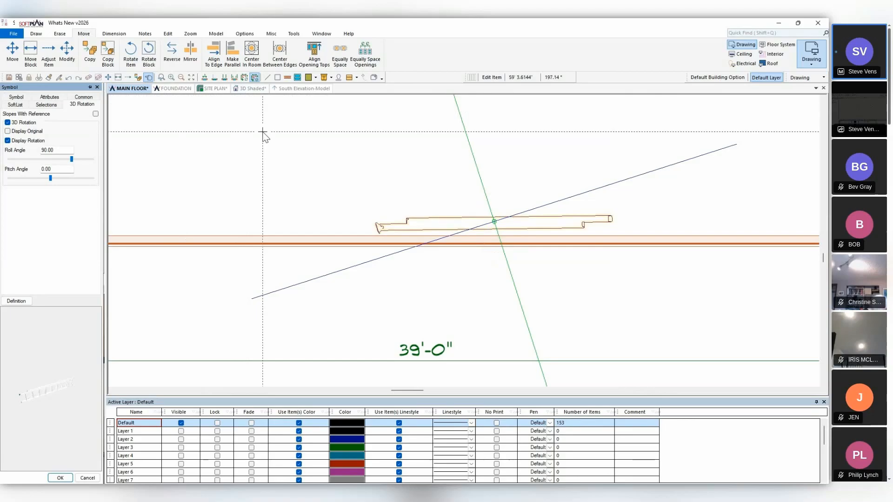
pyautogui.click(60, 478)
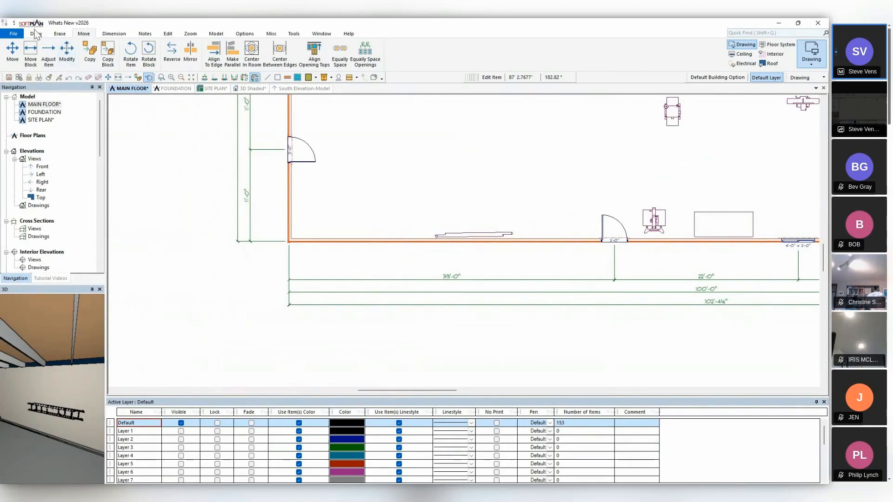
# Draw a solid circular cylinder of about 4 1/2" radius just outside the long wall, near the building corner.
pyautogui.click(36, 34)
pyautogui.click(136, 65)
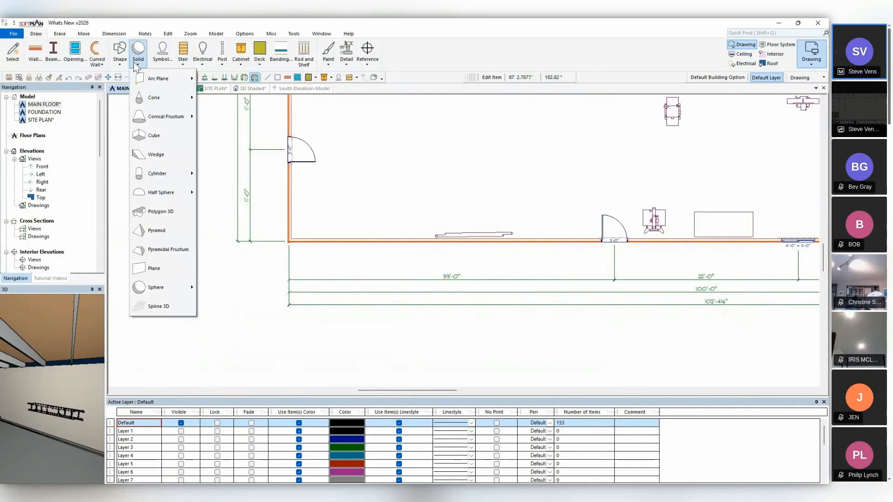
pyautogui.moveTo(164, 175)
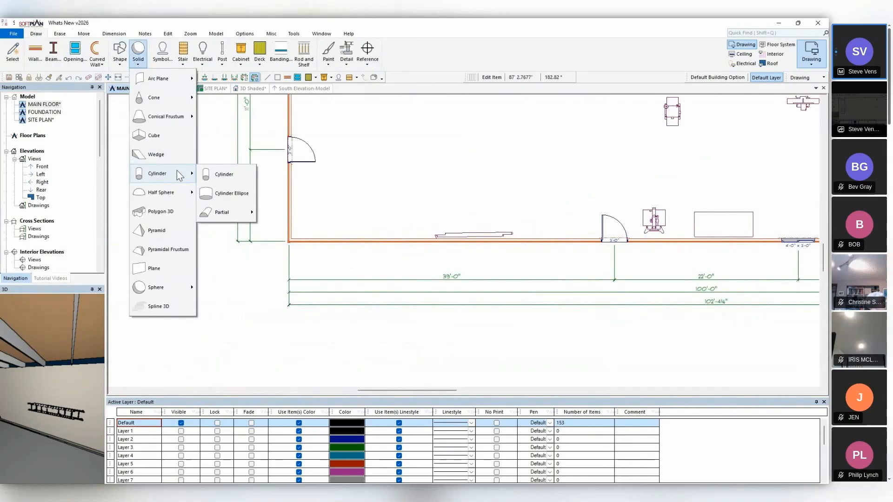
pyautogui.click(223, 176)
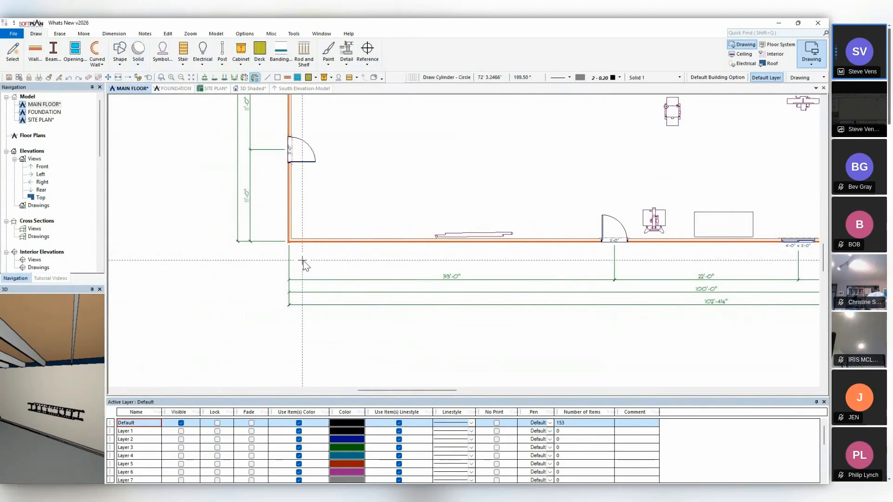
pyautogui.click(345, 259)
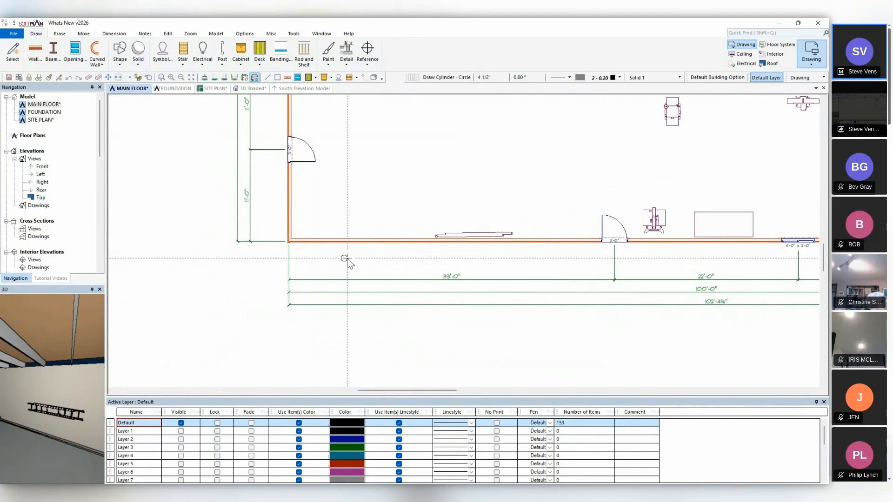
pyautogui.click(349, 263)
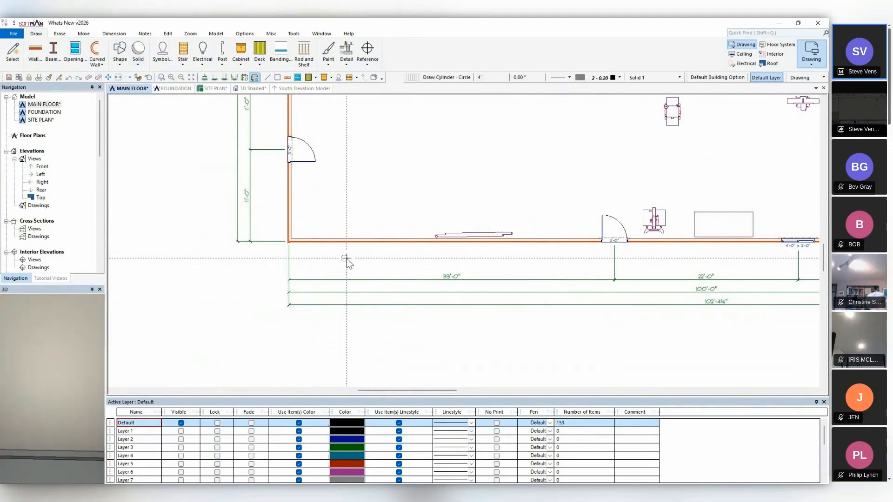
# Set the new cylinder's height to 3'.
pyautogui.click(150, 77)
pyautogui.click(344, 260)
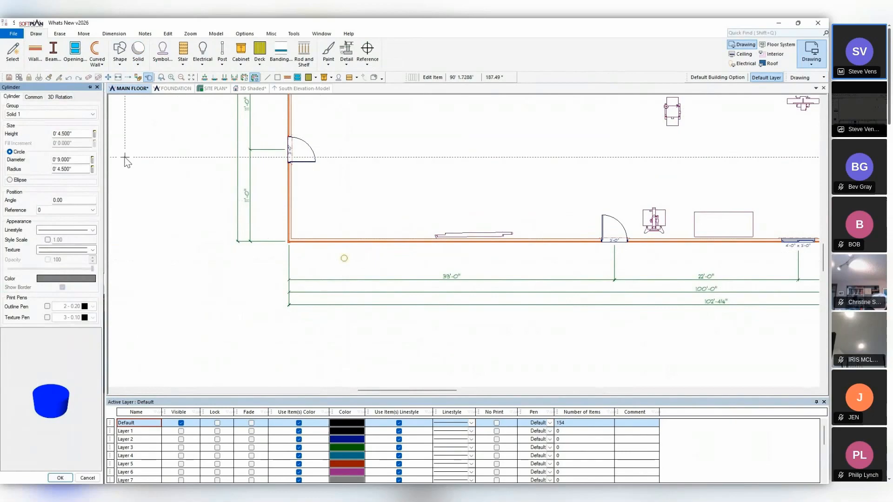
pyautogui.click(78, 134)
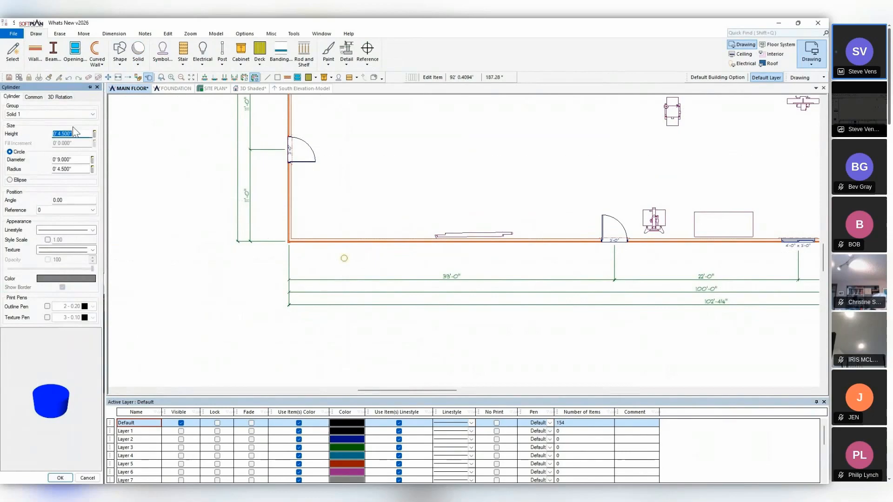
pyautogui.write('36')
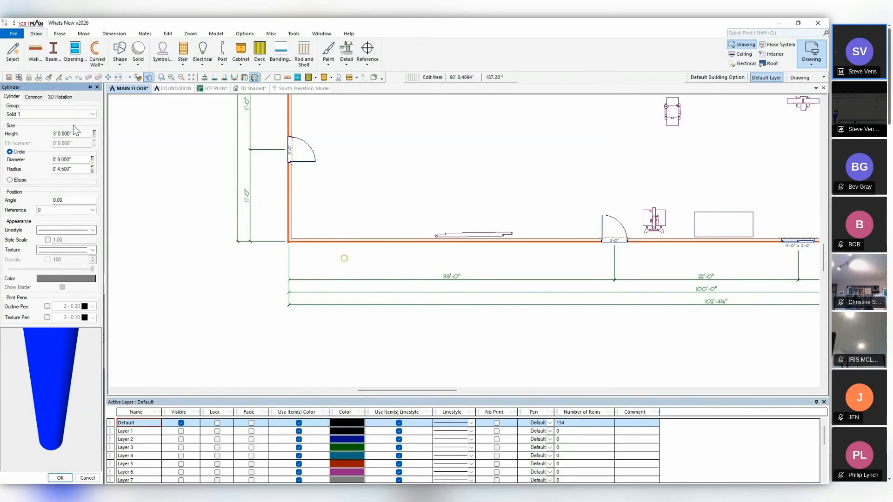
# In the shaded 3D model, enable 3D rotation for the cylinder outside the building and set its roll angle to 90.
pyautogui.click(254, 88)
pyautogui.scroll(-4, 489, 263)
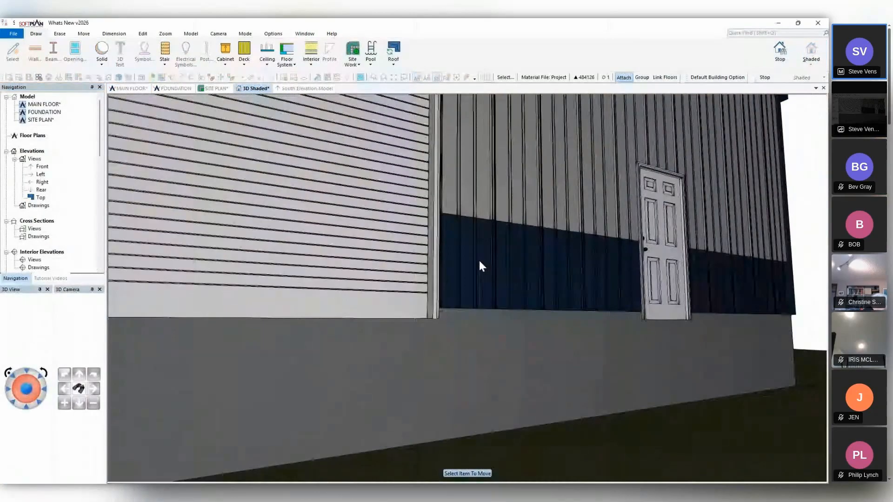
pyautogui.moveTo(479, 261); pyautogui.dragTo(337, 267, button='middle')
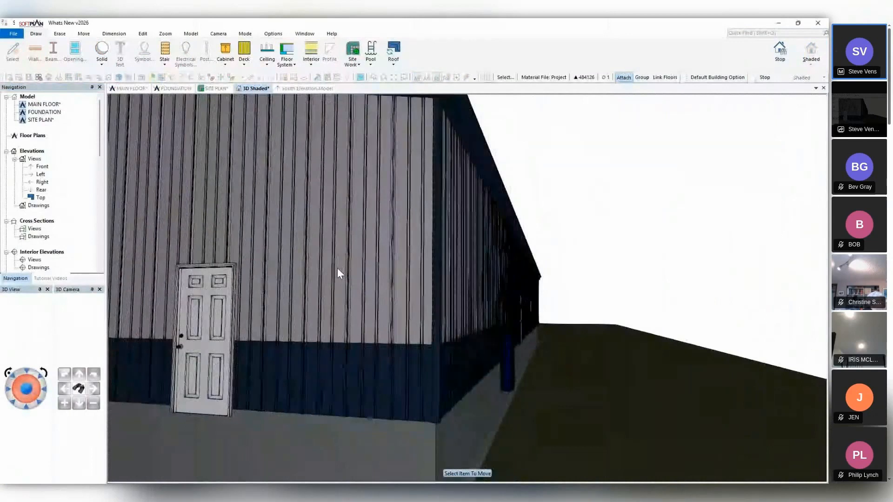
pyautogui.scroll(3, 339, 270)
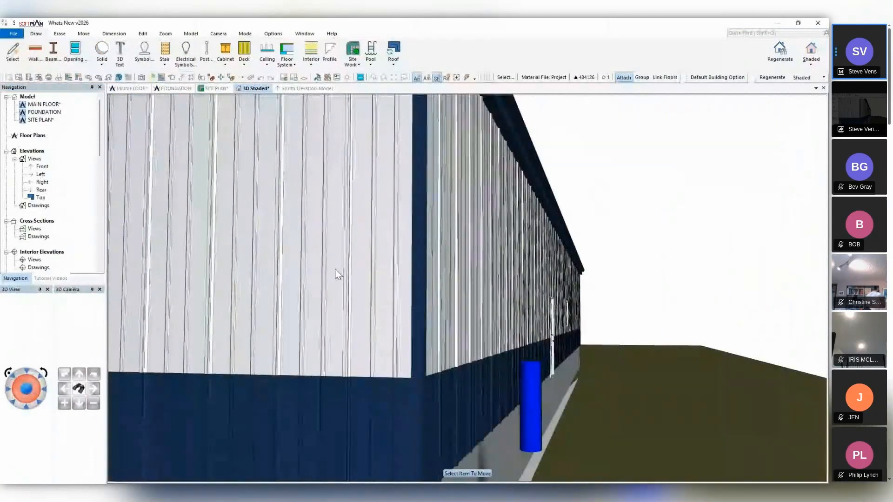
pyautogui.scroll(-3, 339, 274)
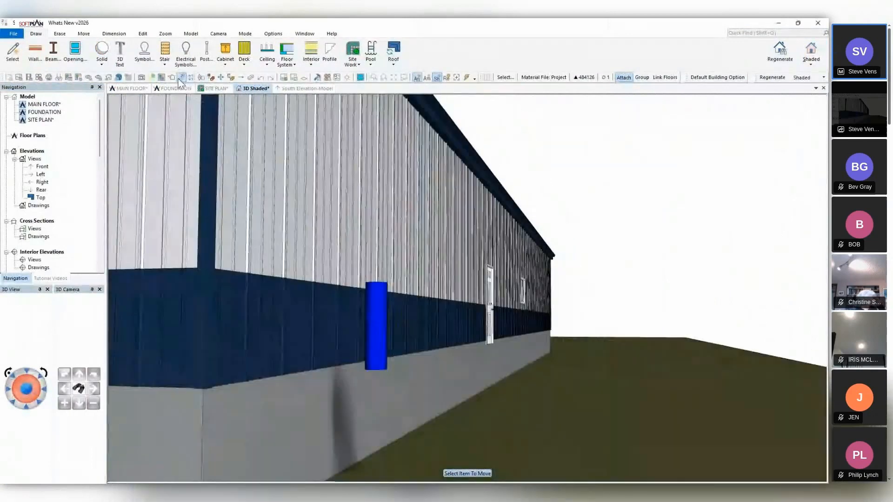
pyautogui.click(181, 78)
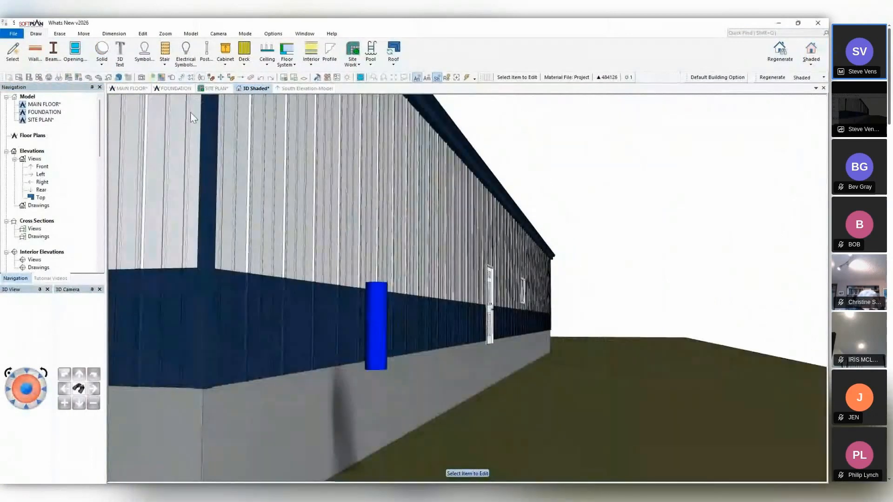
pyautogui.click(369, 307)
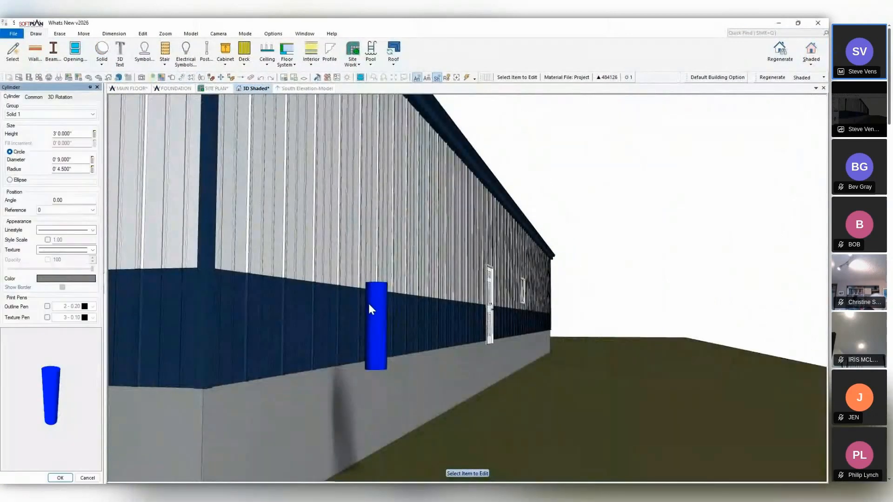
pyautogui.click(69, 97)
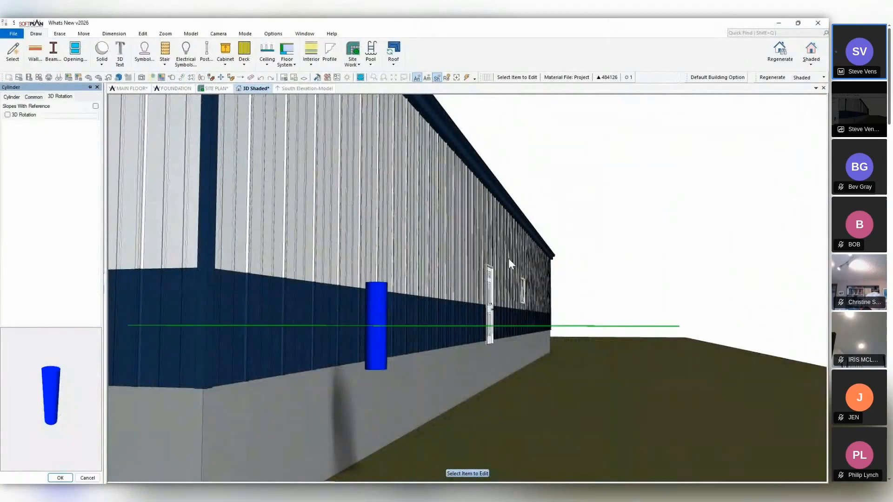
pyautogui.moveTo(507, 259)
pyautogui.mouseDown(button='middle')
pyautogui.moveTo(485, 267)
pyautogui.moveTo(419, 255)
pyautogui.moveTo(515, 201)
pyautogui.moveTo(474, 189)
pyautogui.mouseUp(button='middle')
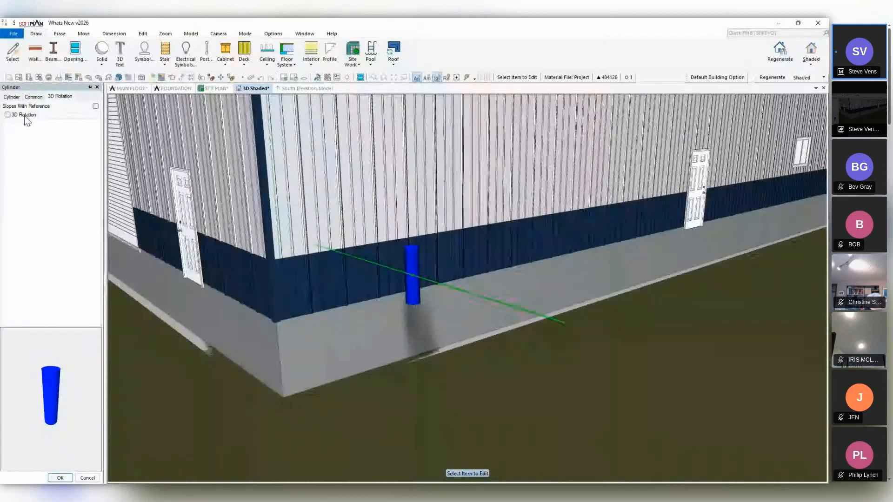
pyautogui.click(25, 115)
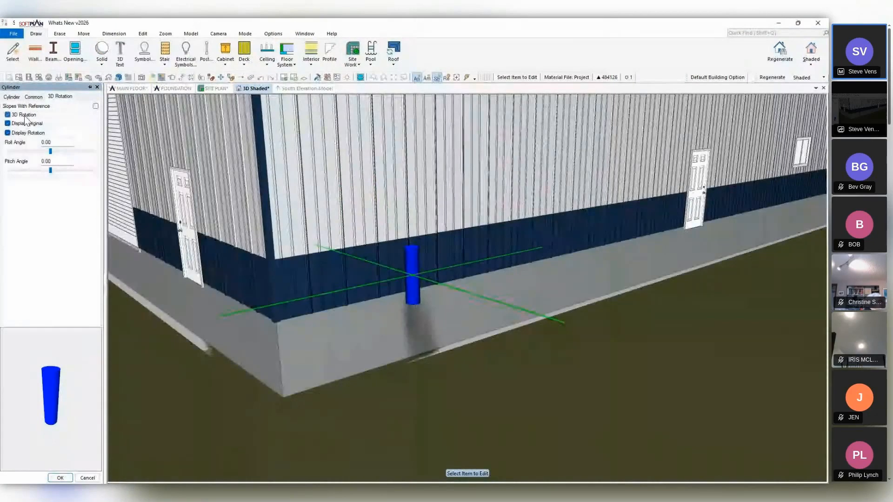
pyautogui.click(62, 141)
pyautogui.press('Return')
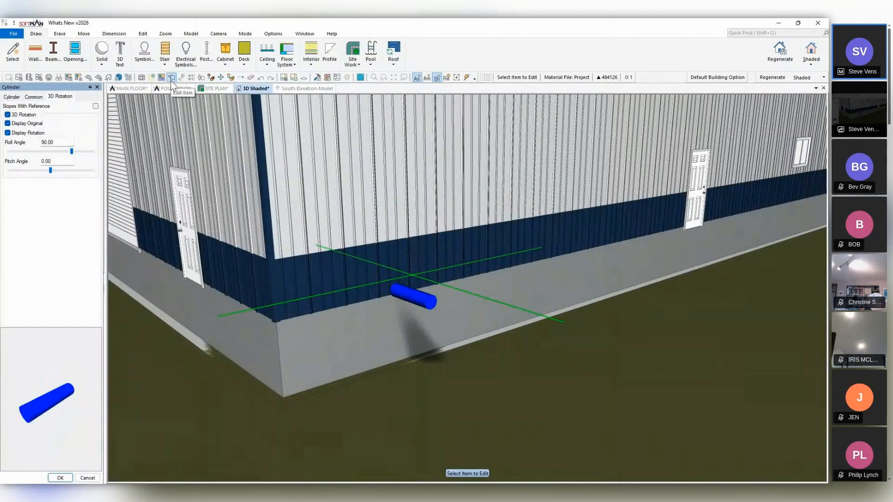
# Move the horizontal cylinder up the exterior wall and inward so that it passes through the wall.
pyautogui.click(221, 78)
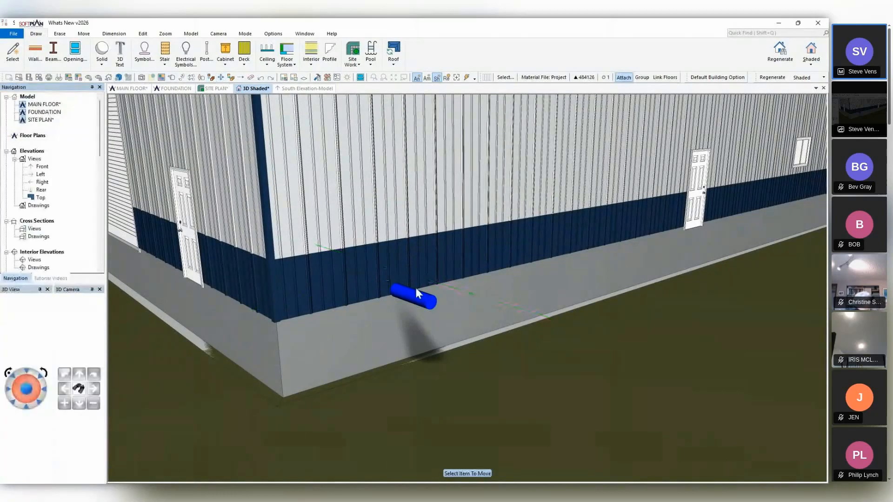
pyautogui.click(415, 288)
pyautogui.click(419, 152)
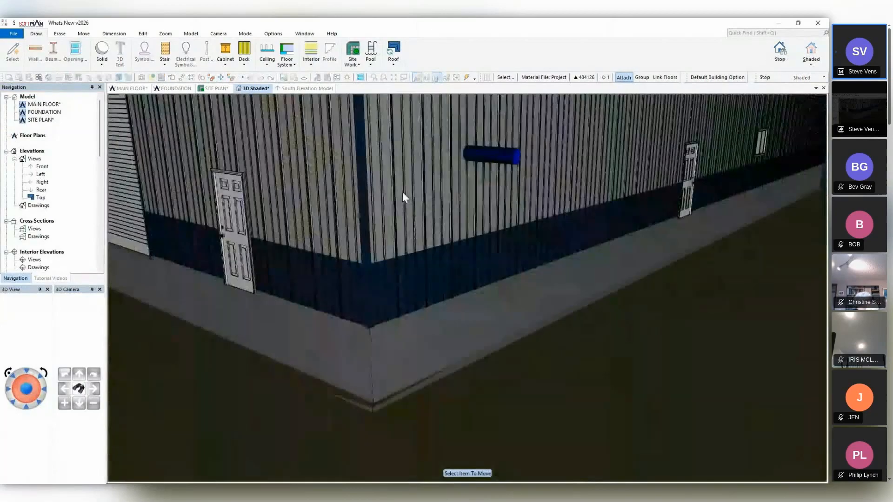
pyautogui.moveTo(403, 192); pyautogui.dragTo(417, 190, button='middle')
pyautogui.click(510, 151)
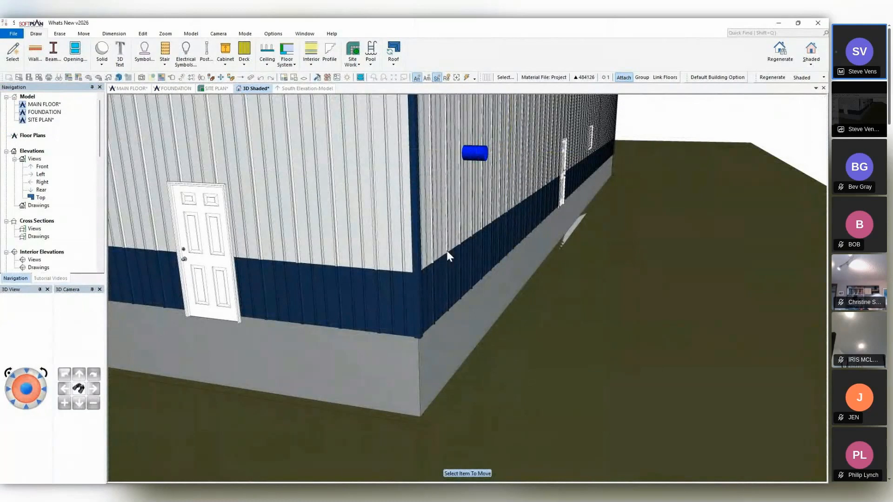
# In the main floor plan, draw a solid cube about 4'-6" by 4'-5" outside the building, below the corner near the cylinder.
pyautogui.click(135, 90)
pyautogui.click(139, 64)
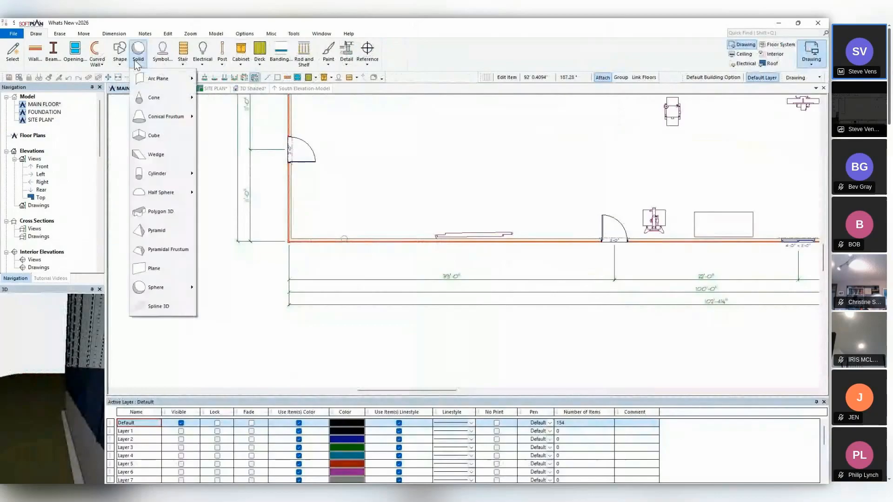
pyautogui.click(158, 132)
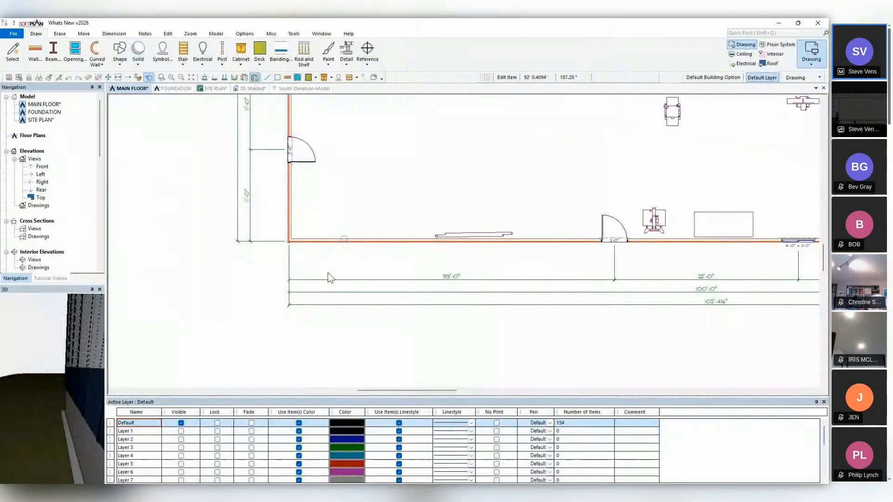
pyautogui.click(298, 281)
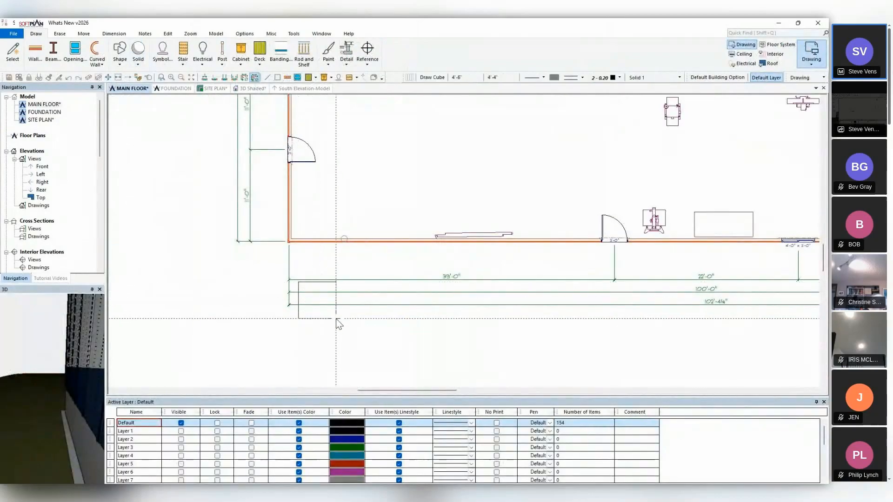
pyautogui.click(336, 318)
# Set the cube's length, width and height to 4' each.
pyautogui.click(149, 77)
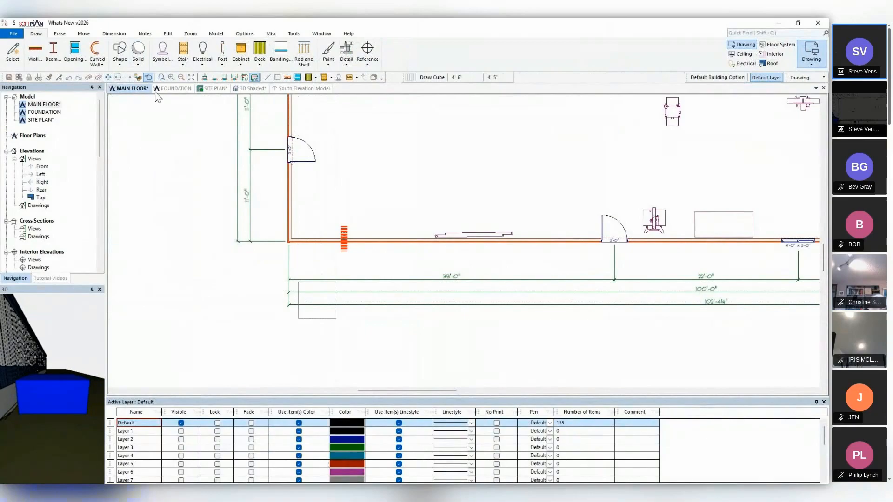
pyautogui.click(324, 310)
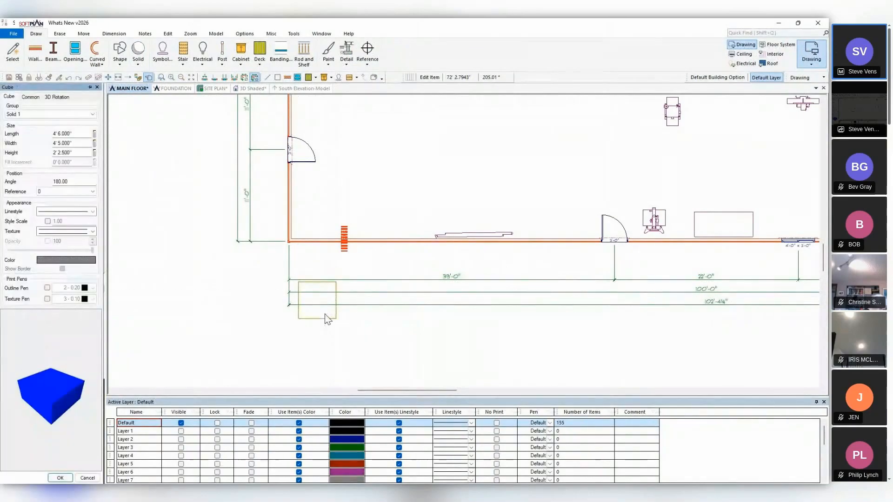
pyautogui.click(78, 136)
pyautogui.write('4')
pyautogui.press('Return')
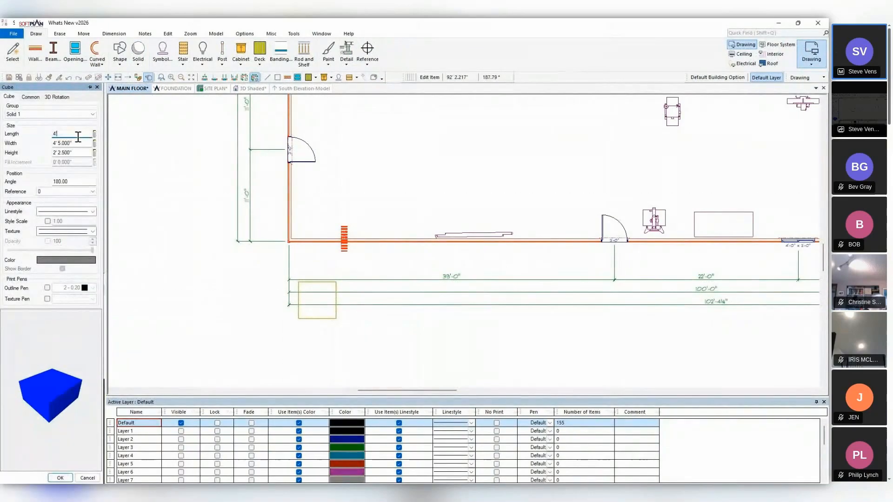
pyautogui.click(77, 143)
pyautogui.write('4')
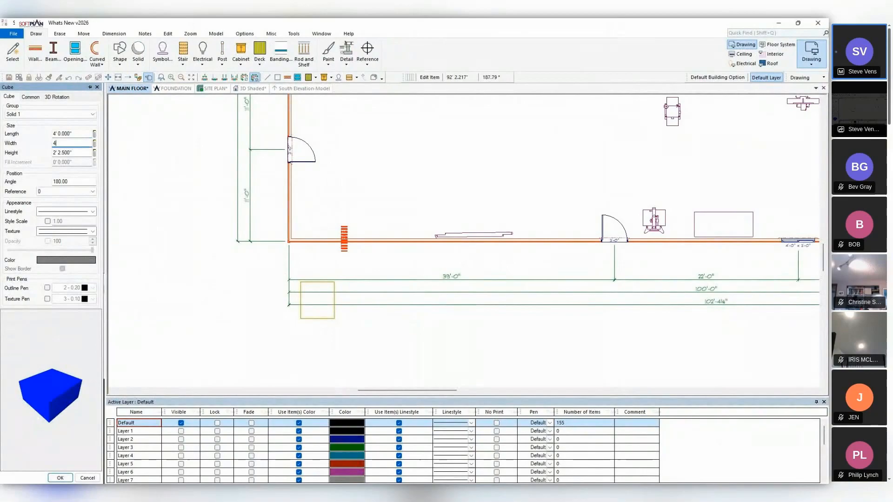
pyautogui.press('Return')
pyautogui.click(75, 153)
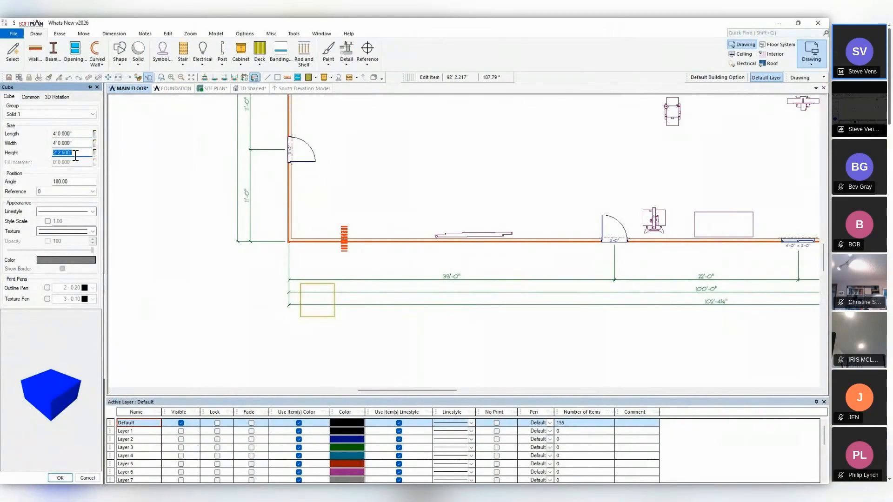
pyautogui.write('4')
pyautogui.press('Return')
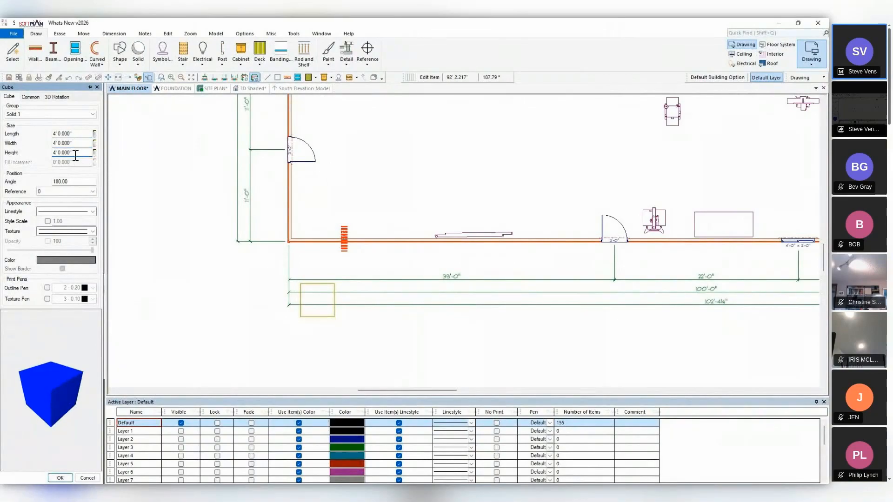
# Enable 3D rotation for the cube outside the building, set its roll and pitch angles to 45, and check it in the shaded 3D view.
pyautogui.click(58, 97)
pyautogui.click(8, 115)
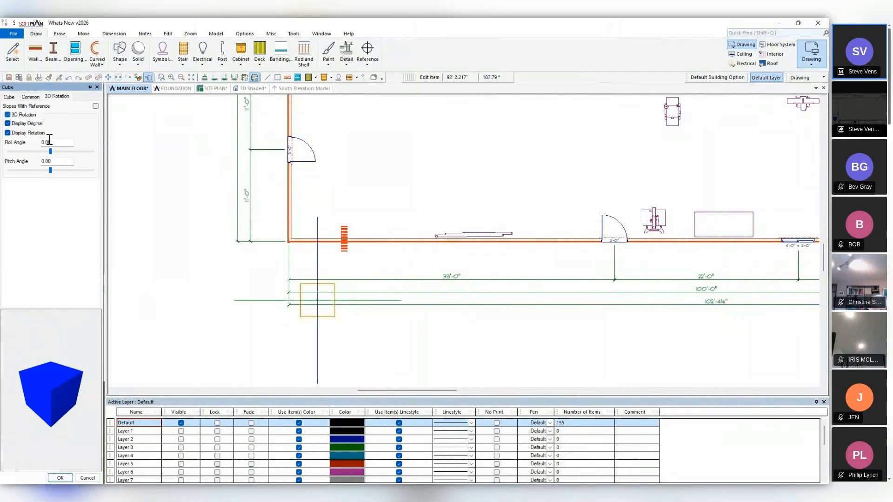
pyautogui.click(58, 142)
pyautogui.write('45')
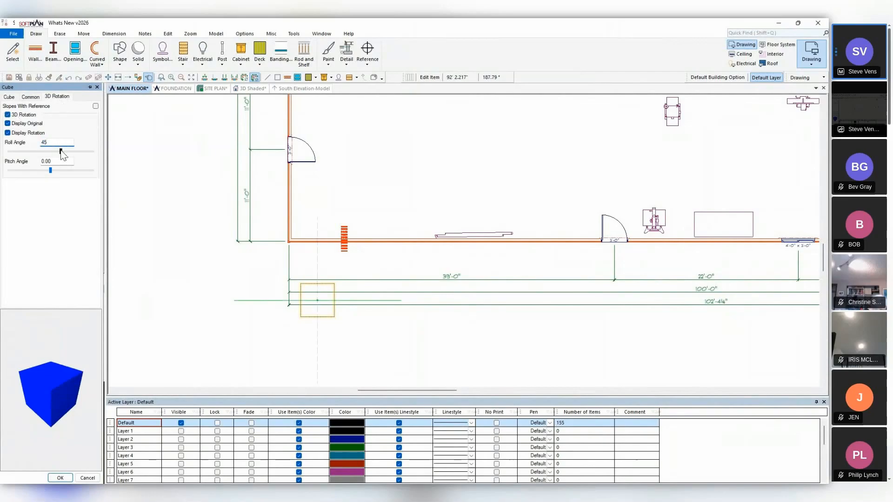
pyautogui.click(61, 161)
pyautogui.write('45')
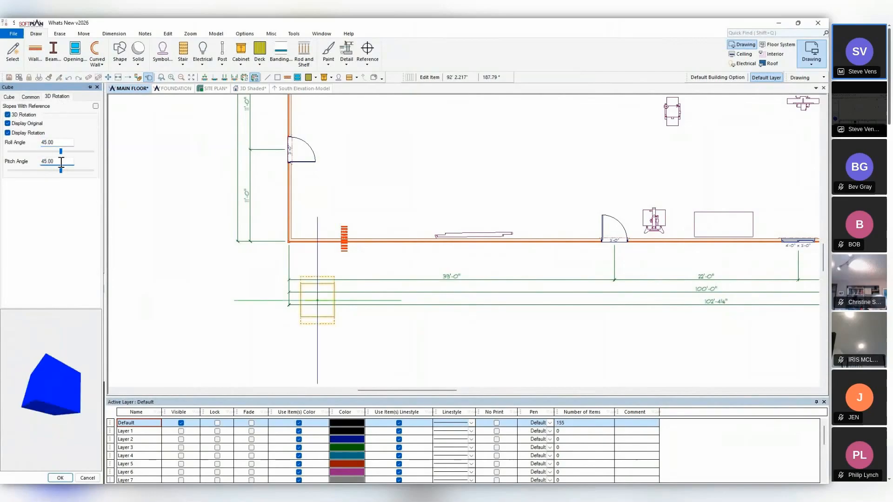
pyautogui.click(255, 89)
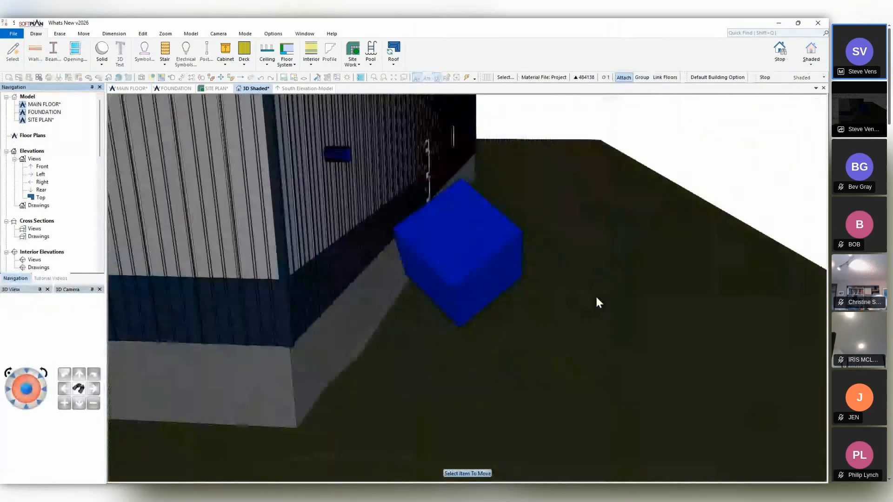
pyautogui.moveTo(597, 297); pyautogui.dragTo(572, 297, button='middle')
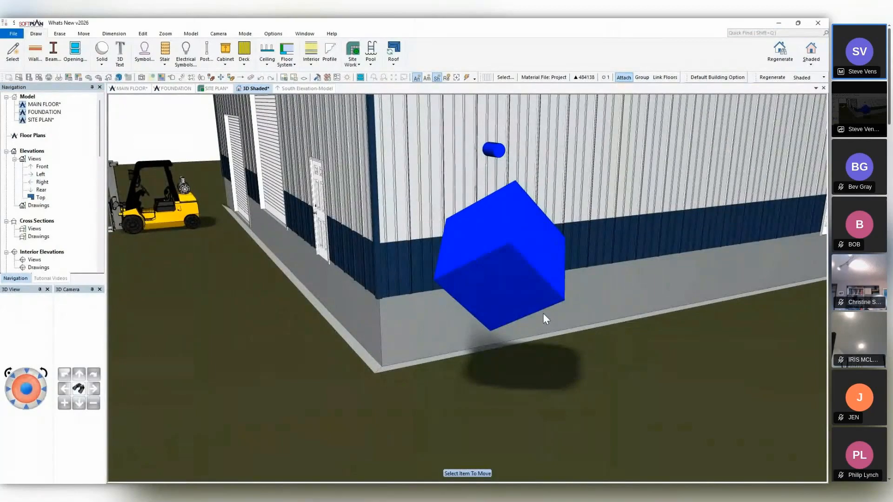
# In the main floor plan, turn off the display of the cube's original outline, leaving only its rotated outline shown.
pyautogui.click(139, 90)
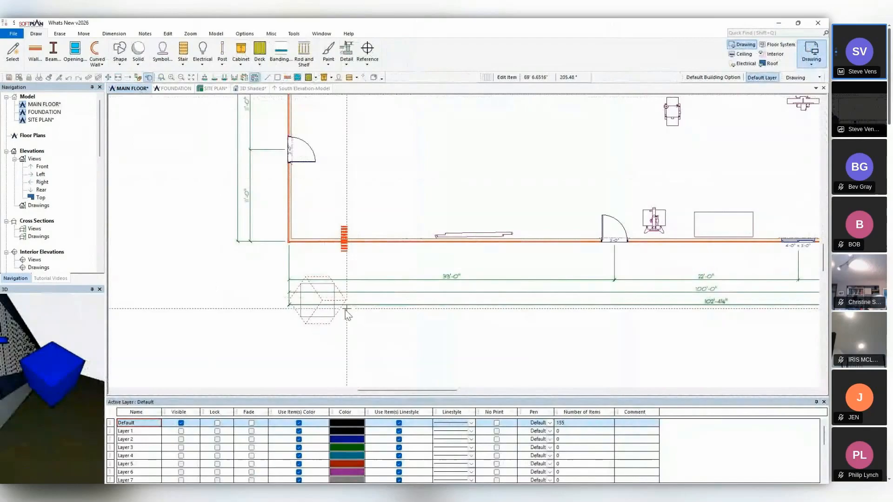
pyautogui.scroll(2, 339, 308)
pyautogui.scroll(1, 465, 244)
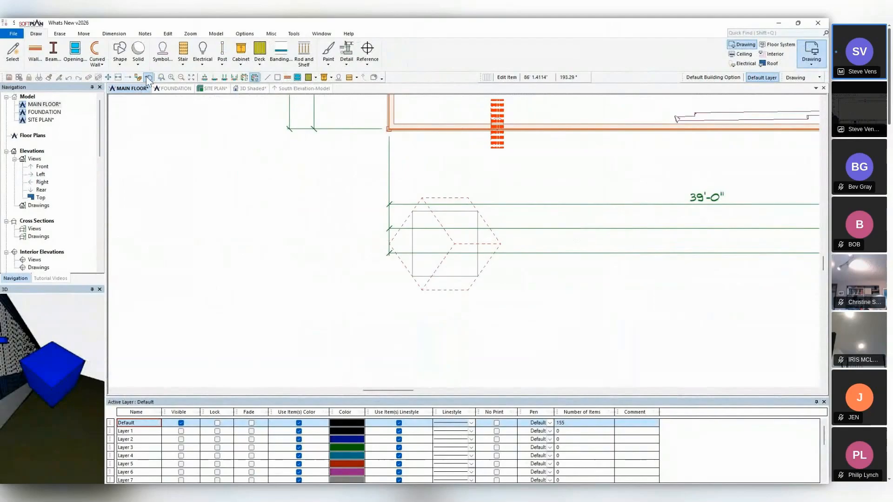
pyautogui.click(443, 243)
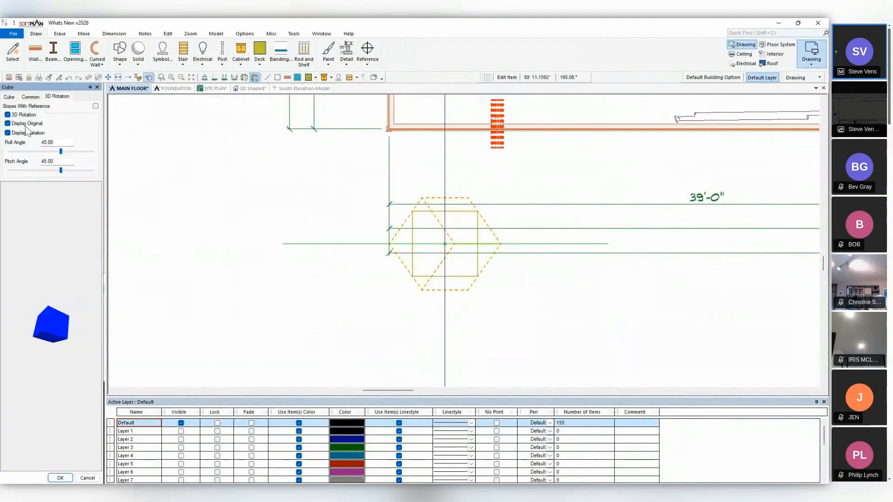
pyautogui.click(7, 123)
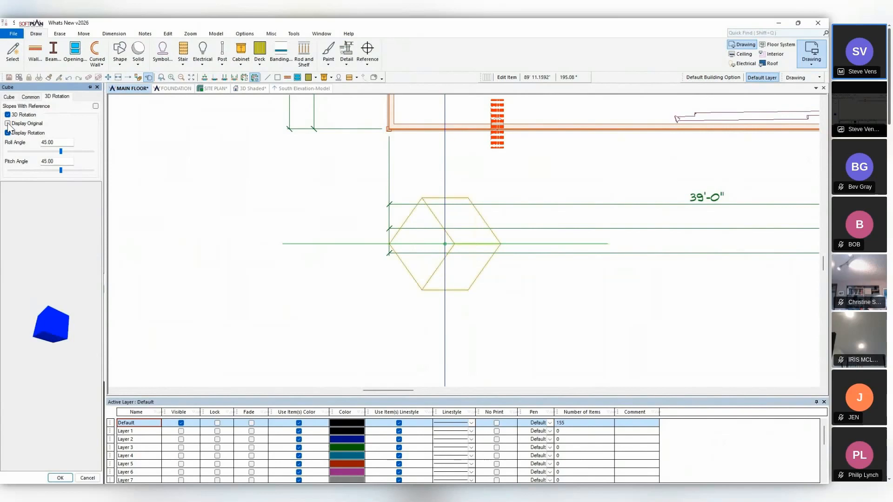
# In the shaded 3D view, place the 3D text SELECT in the SPSIMP font near the roof edge of the gable wall behind the forklift.
pyautogui.click(238, 91)
pyautogui.moveTo(275, 184)
pyautogui.mouseDown(button='middle')
pyautogui.moveTo(349, 253)
pyautogui.moveTo(385, 241)
pyautogui.moveTo(452, 248)
pyautogui.moveTo(445, 254)
pyautogui.mouseUp(button='middle')
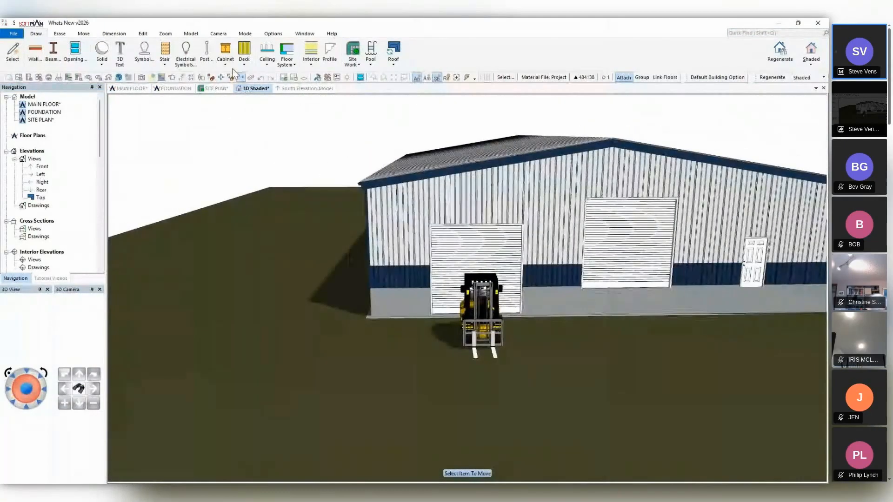
pyautogui.click(120, 58)
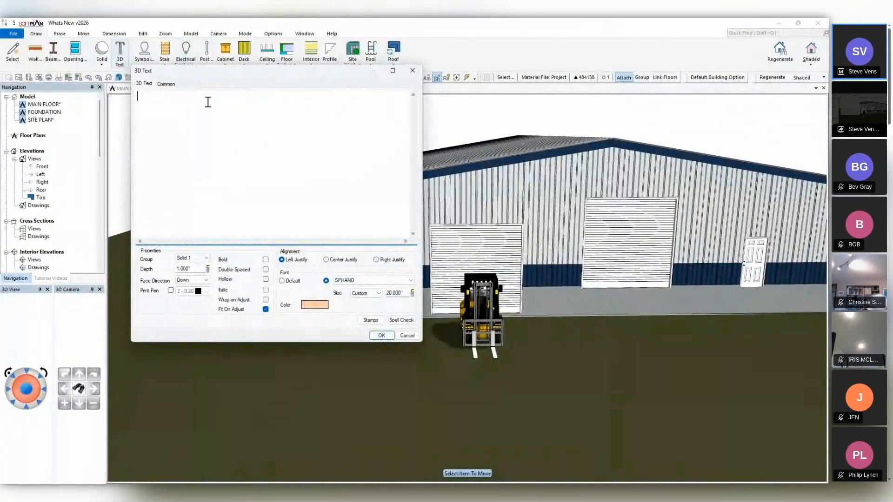
pyautogui.press('capslock')
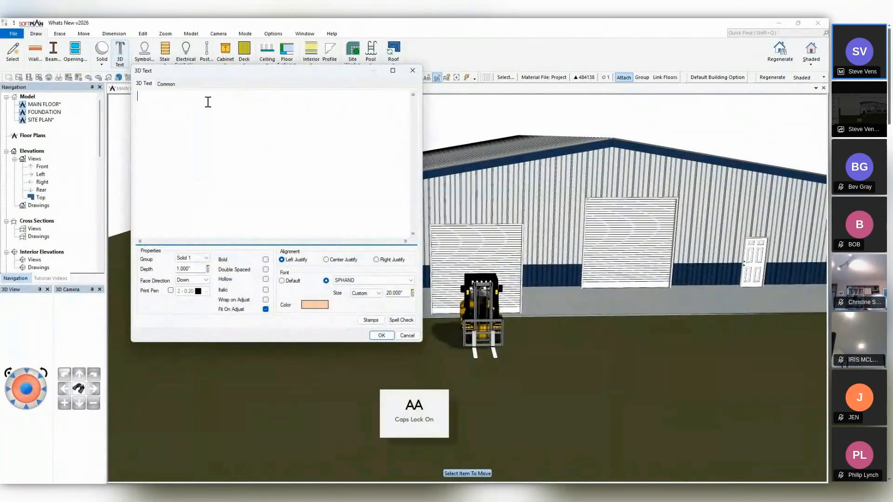
pyautogui.write('SELECT')
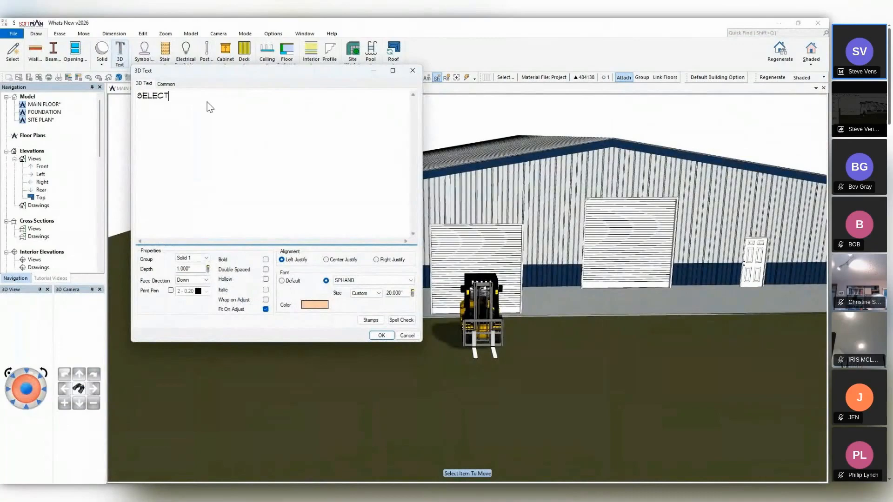
pyautogui.click(380, 296)
pyautogui.click(367, 300)
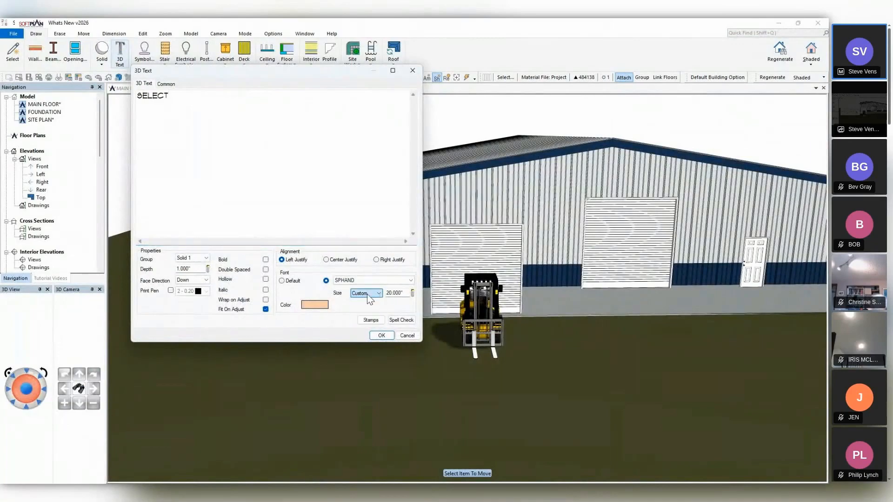
pyautogui.click(369, 282)
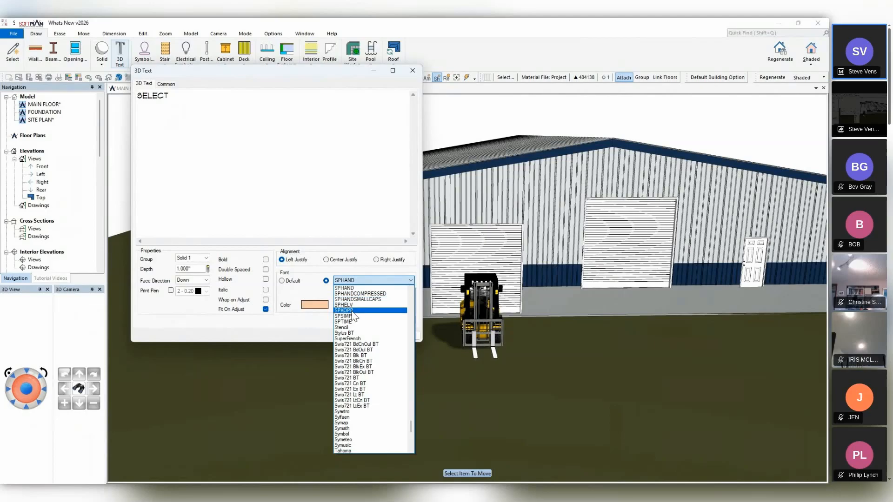
pyautogui.click(354, 316)
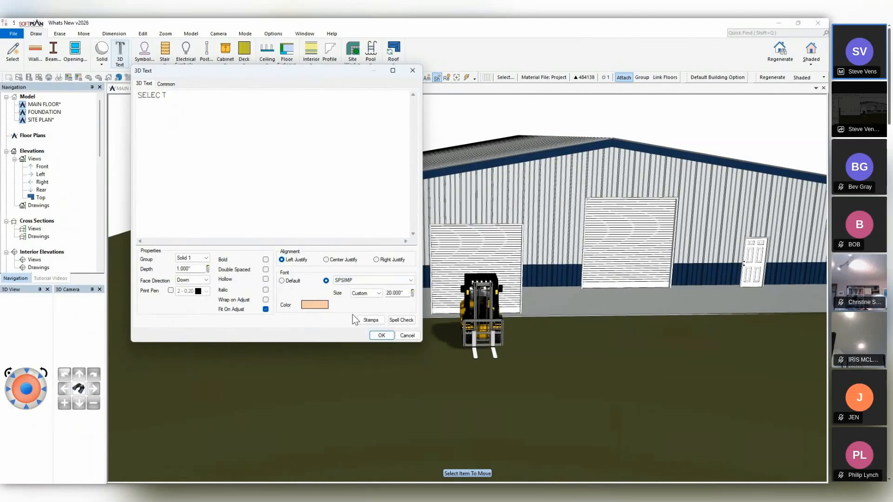
pyautogui.click(378, 335)
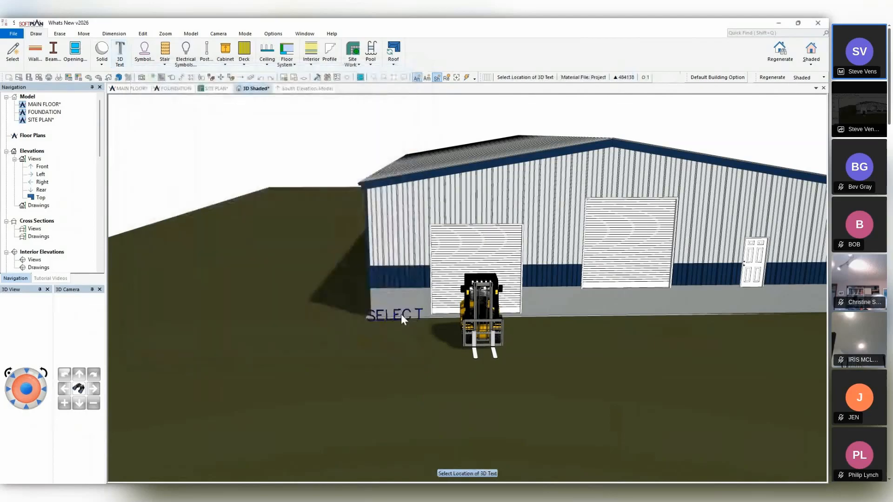
pyautogui.click(551, 156)
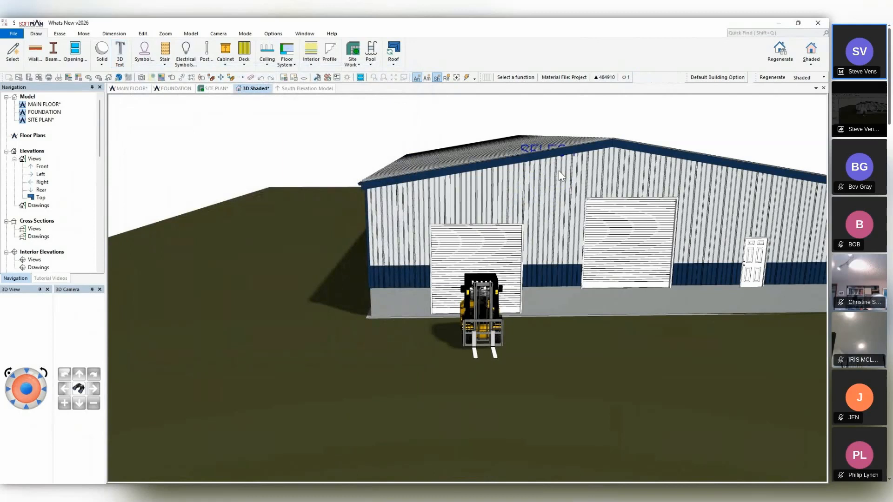
# Move the SELECT text down from the roof edge onto the gable wall, between and above the two overhead doors.
pyautogui.moveTo(560, 183); pyautogui.dragTo(539, 184, button='middle')
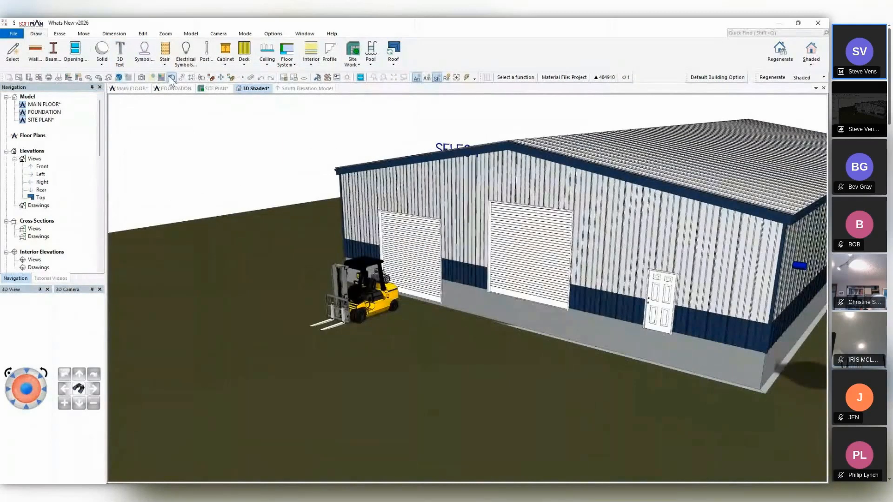
pyautogui.click(171, 77)
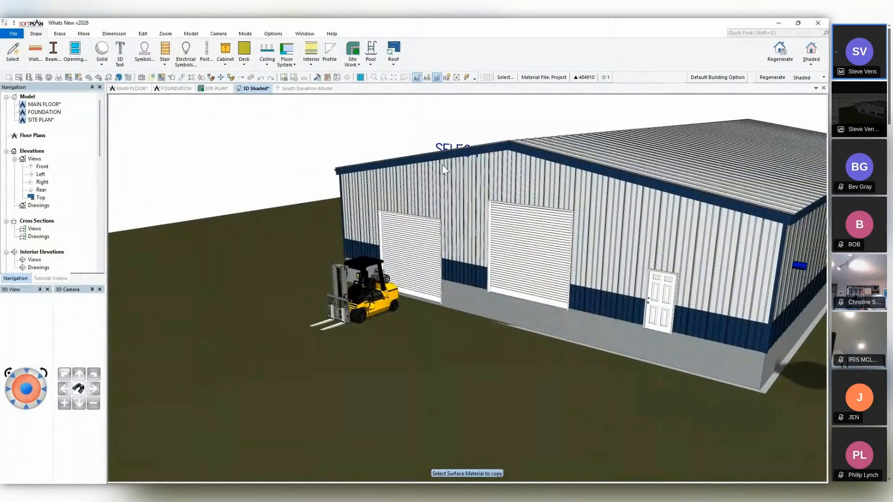
pyautogui.click(466, 146)
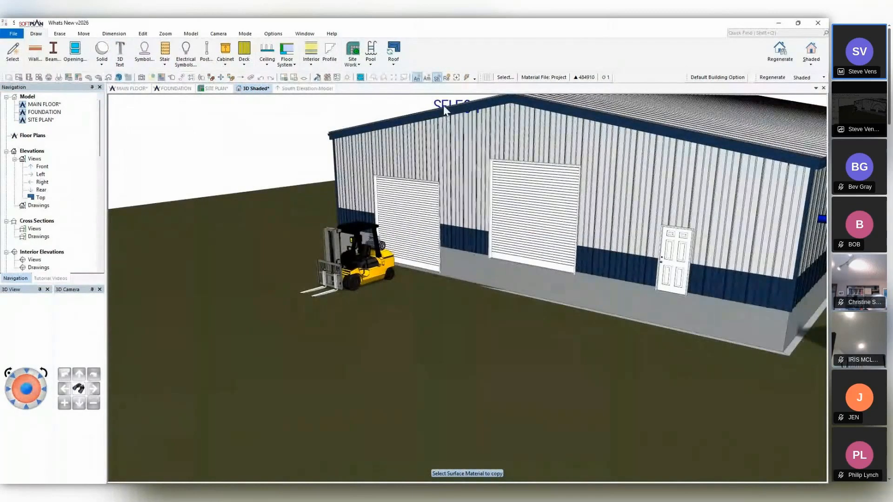
pyautogui.click(221, 77)
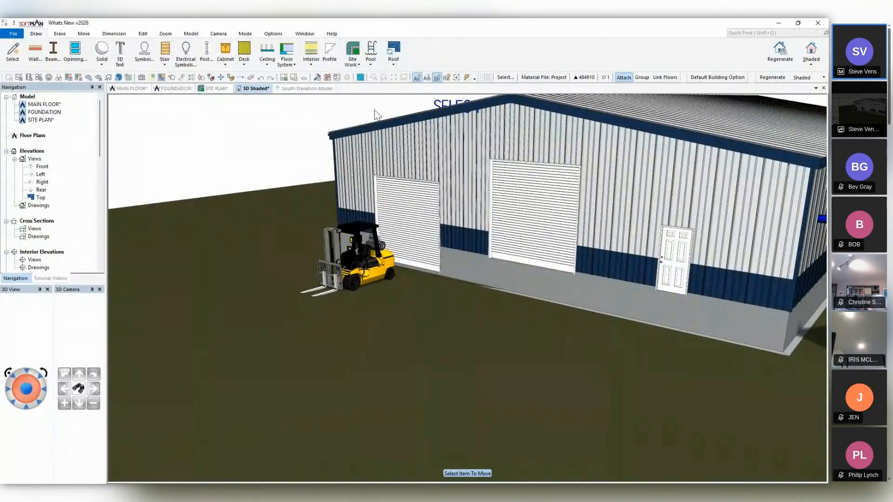
pyautogui.click(435, 102)
pyautogui.click(435, 130)
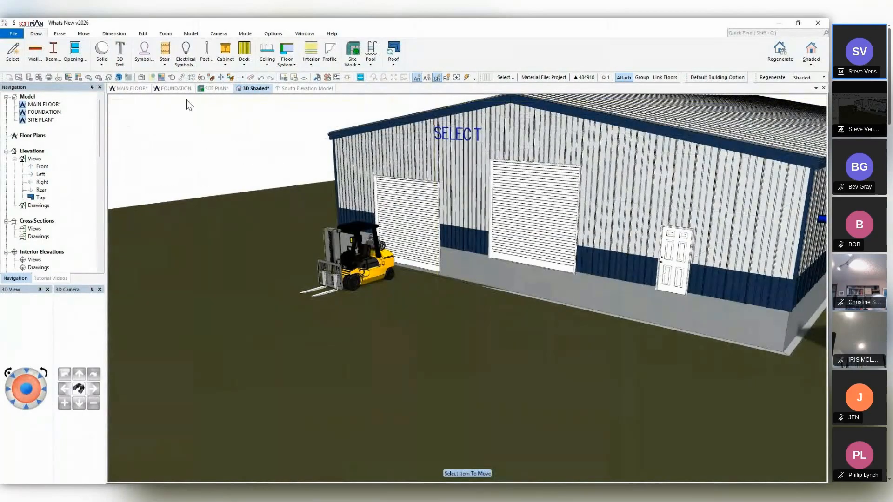
pyautogui.press('Escape')
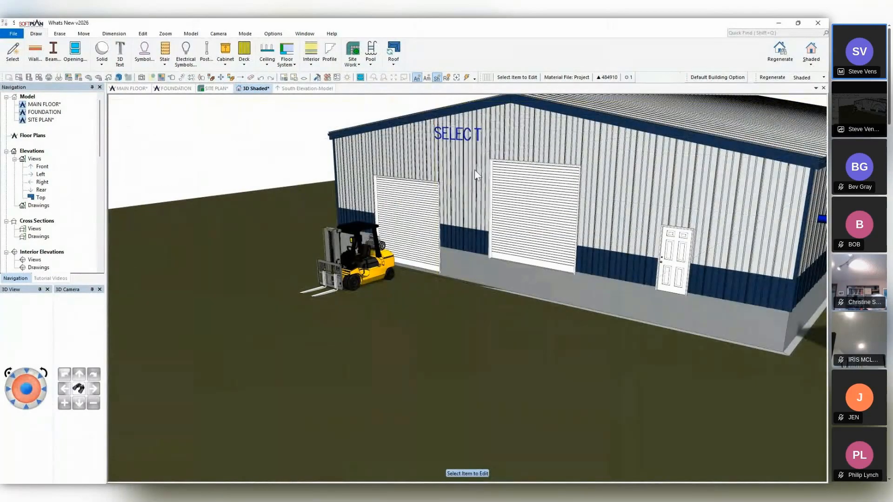
# Enable 3D rotation for the SELECT text and set its roll angle to 10.
pyautogui.click(455, 139)
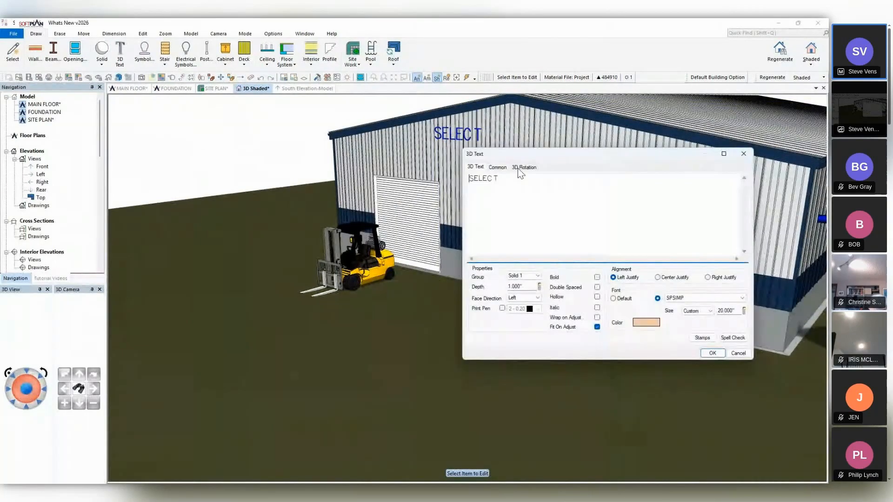
pyautogui.click(519, 169)
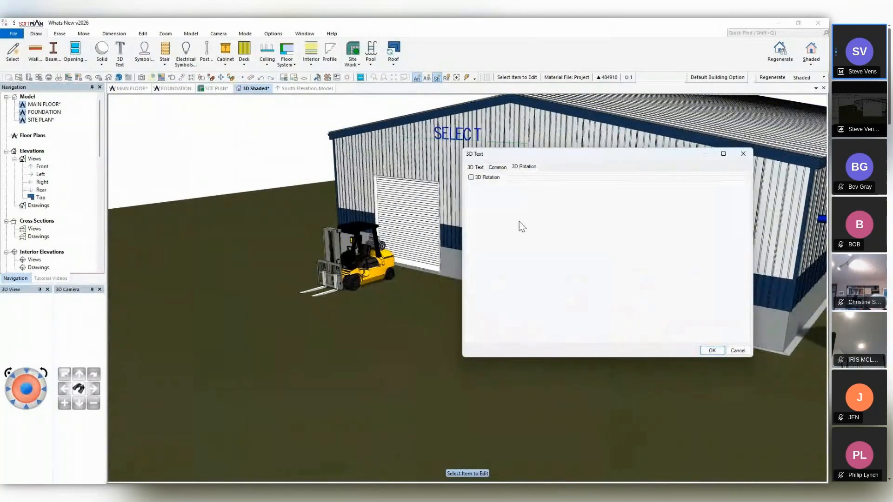
pyautogui.click(472, 177)
pyautogui.click(604, 205)
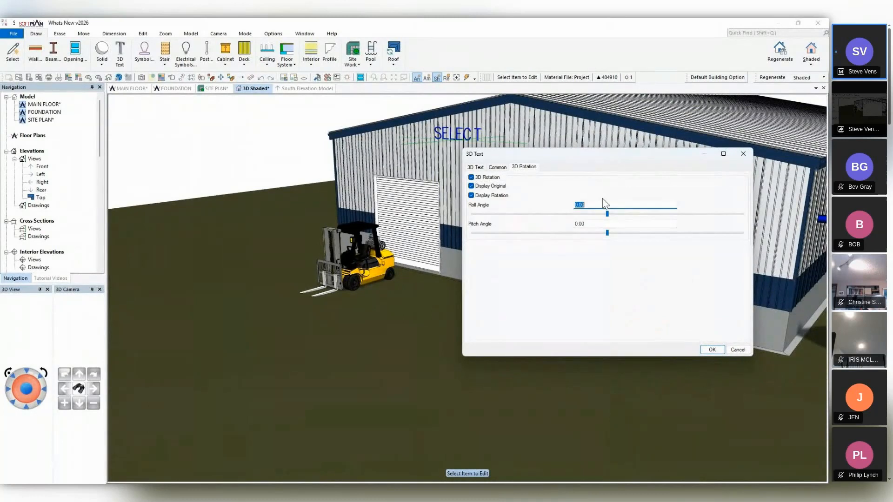
pyautogui.write('10')
pyautogui.click(713, 352)
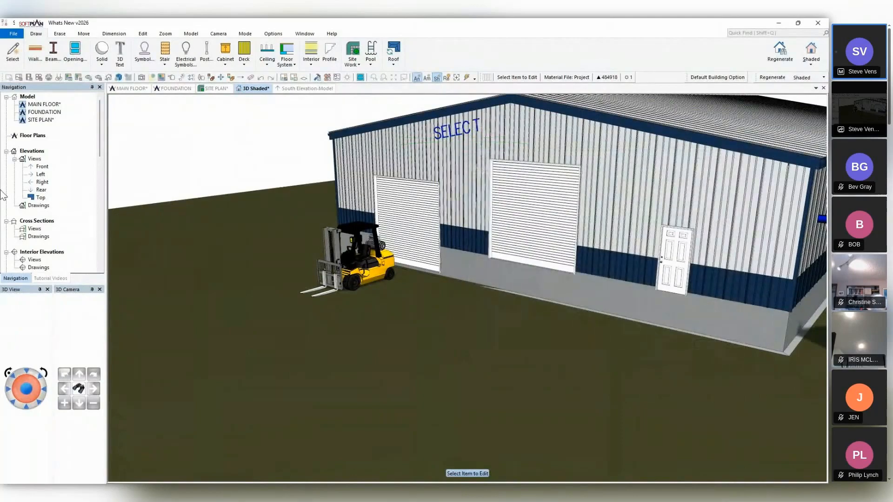
# Place the 3D text HEATING in the SPSIMP font near the roof edge on the other side of the gable ridge.
pyautogui.moveTo(487, 305); pyautogui.dragTo(498, 300, button='middle')
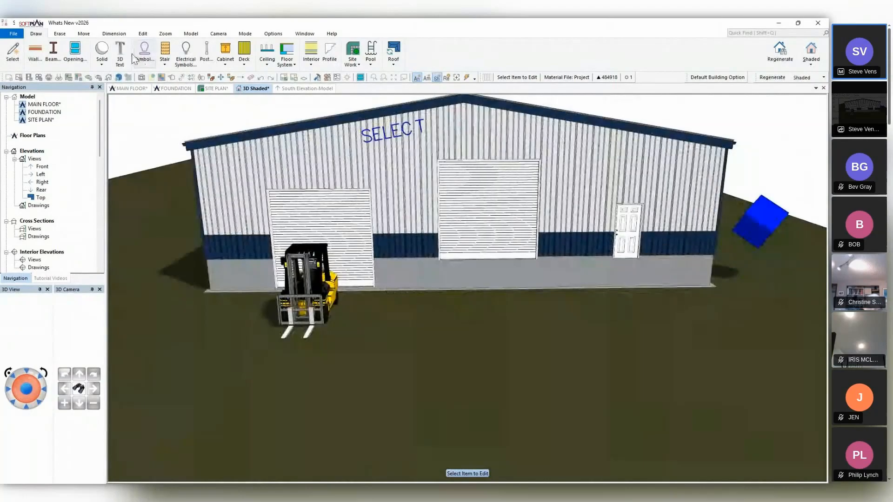
pyautogui.click(120, 52)
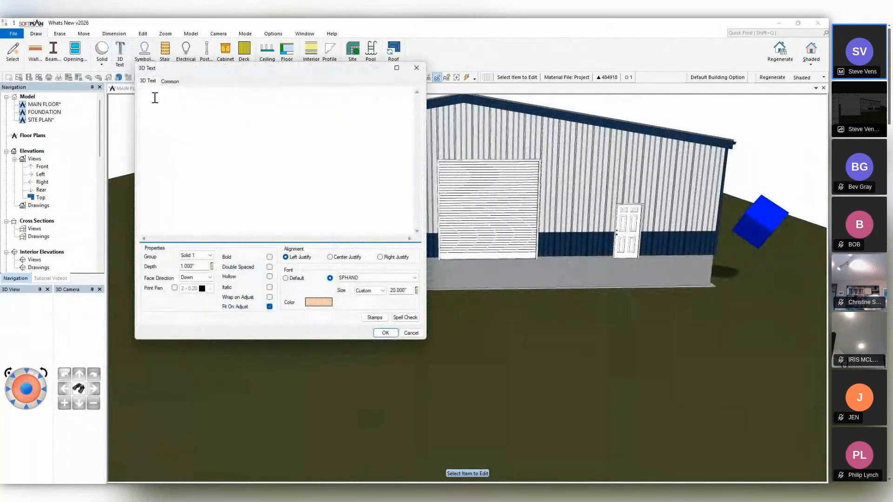
pyautogui.write('HEATING')
pyautogui.click(393, 278)
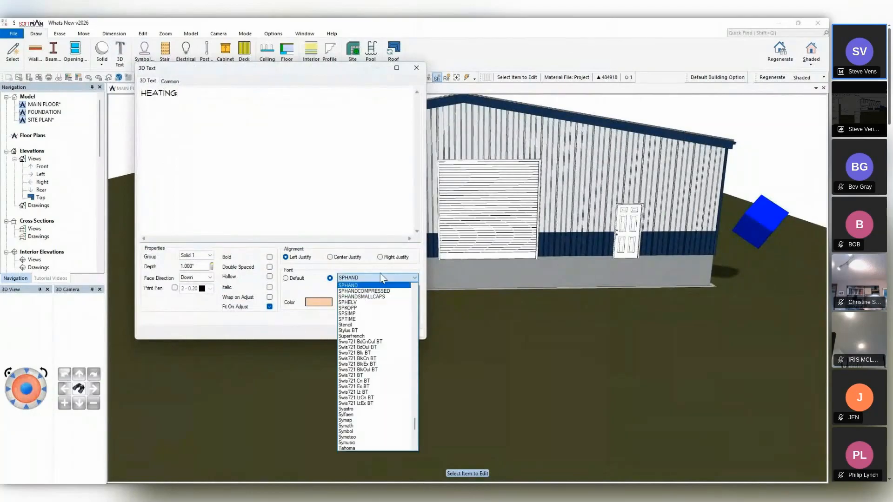
pyautogui.click(361, 314)
pyautogui.click(387, 334)
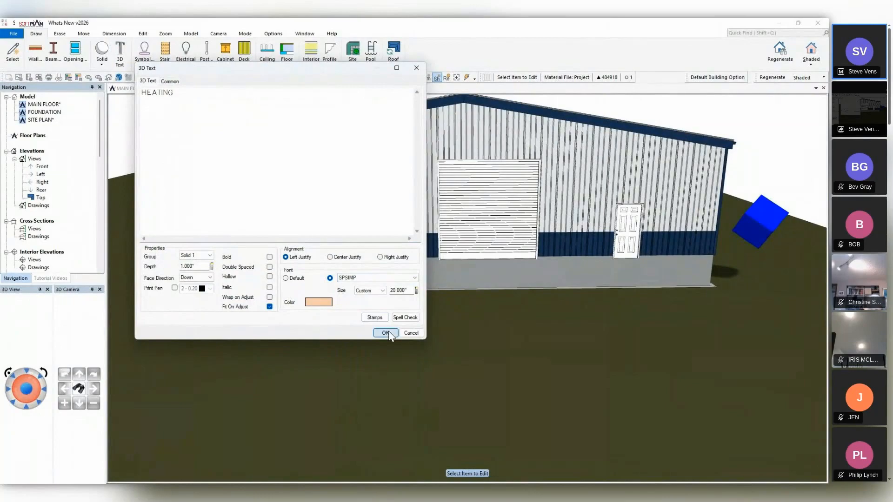
pyautogui.click(512, 119)
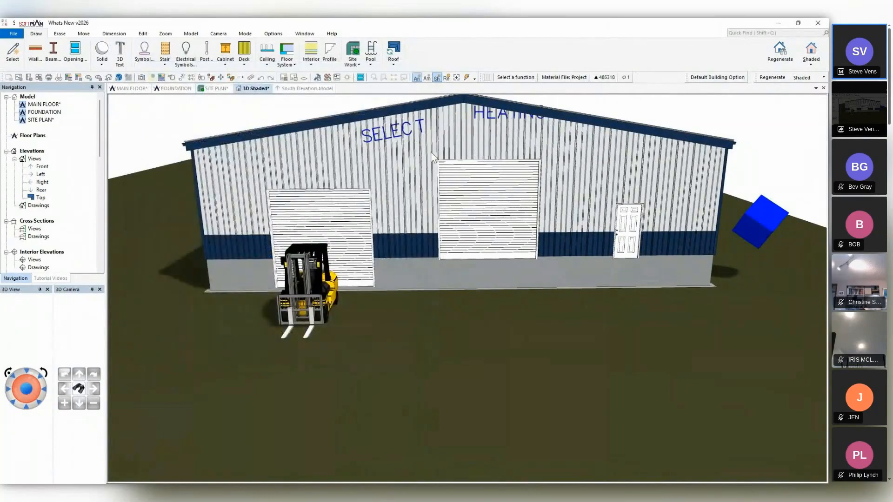
# Enable 3D rotation for the HEATING text and set its roll angle to -10.
pyautogui.click(172, 78)
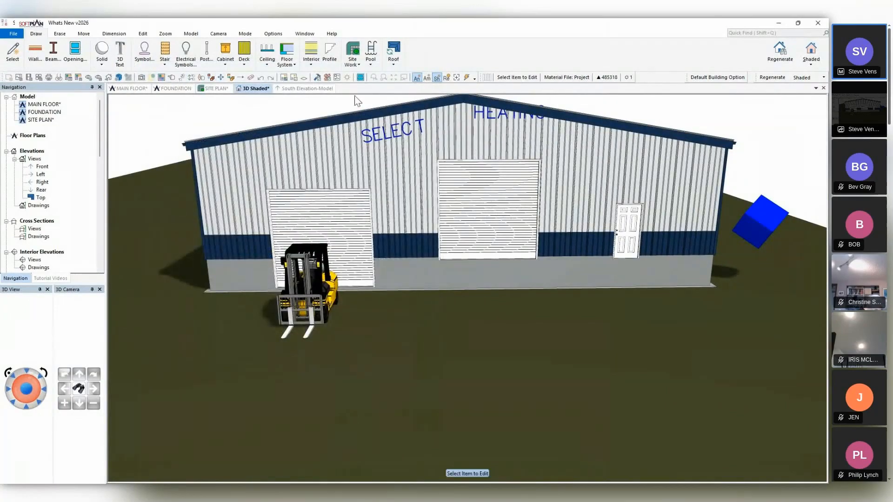
pyautogui.click(481, 122)
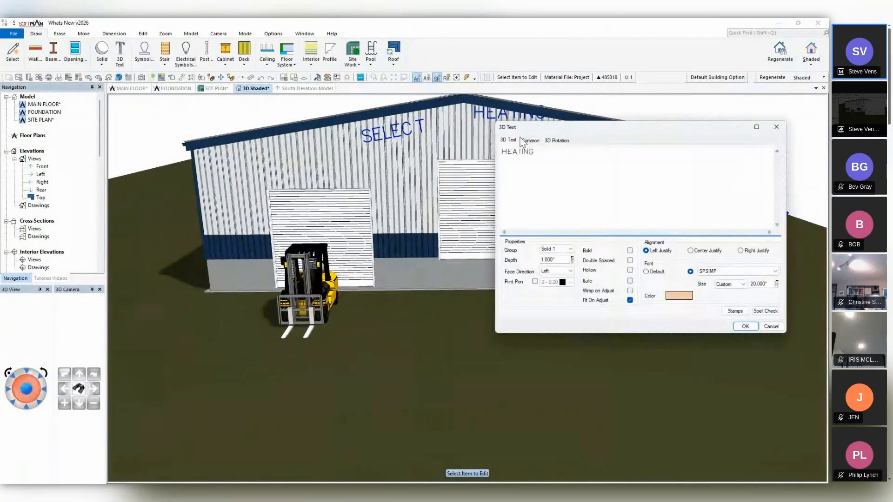
pyautogui.click(556, 140)
pyautogui.click(505, 150)
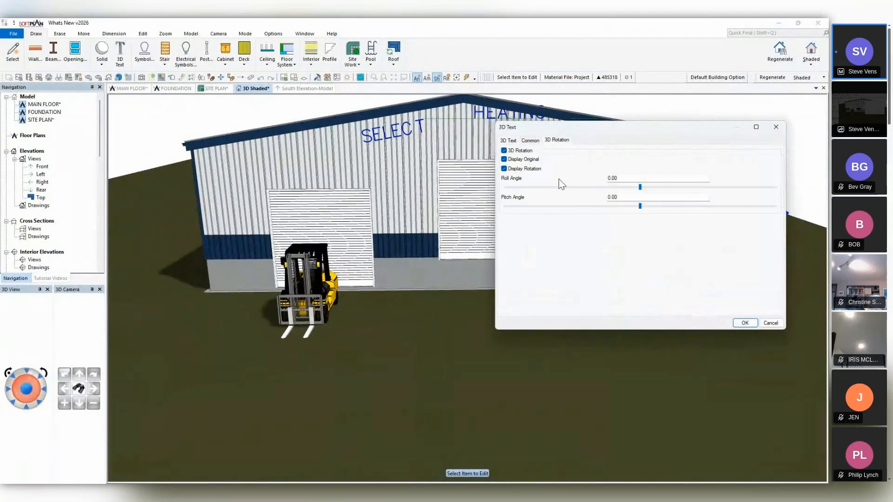
pyautogui.doubleClick(638, 178)
pyautogui.write('-10')
pyautogui.click(744, 323)
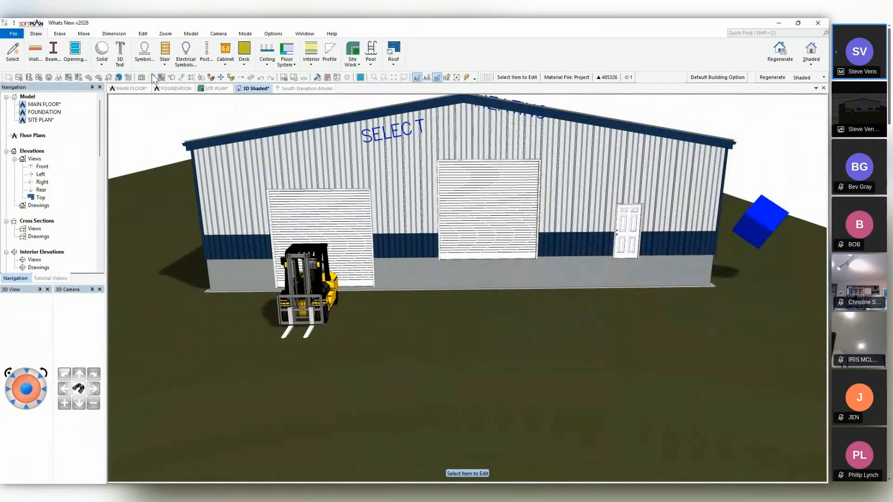
# Move the HEATING text down from the roof edge onto the gable wall, level with the SELECT text.
pyautogui.click(231, 77)
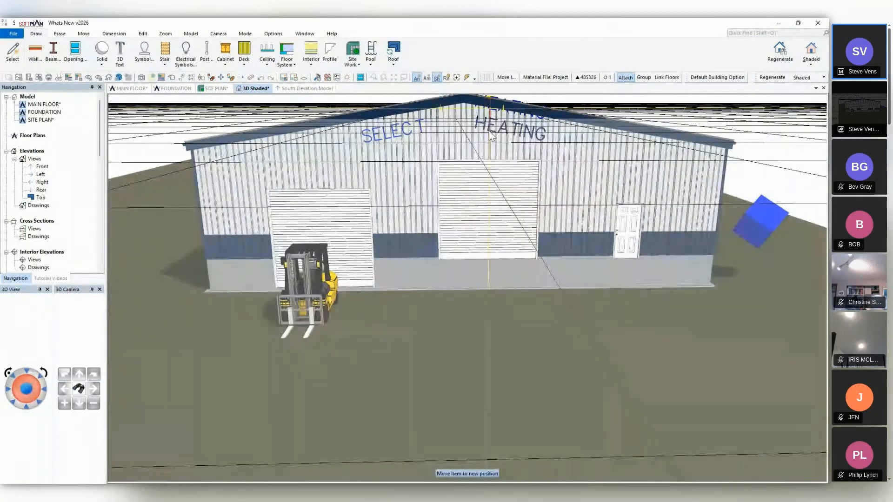
pyautogui.click(491, 147)
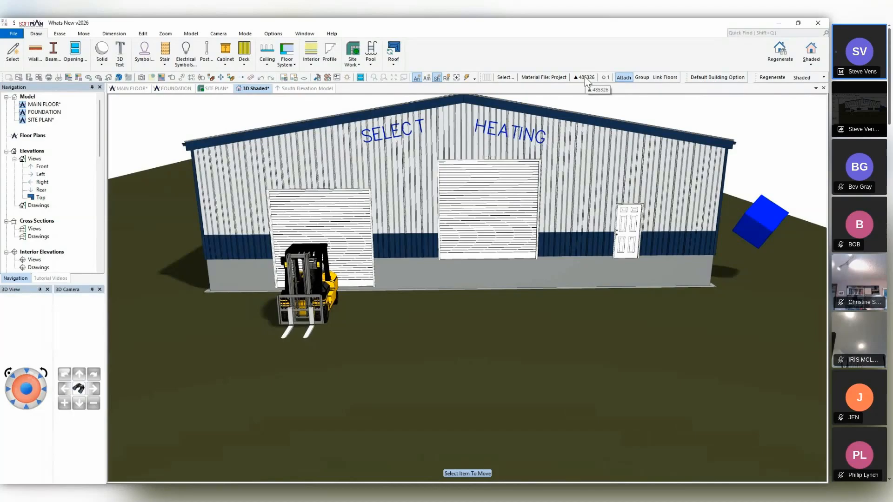
pyautogui.press('ctrl')
pyautogui.press('ctrl')
# Examine the model information for rendered and stored triangle counts per drawing and symbol, including the 3D Downloads\montacarga forklift.
pyautogui.click(338, 33)
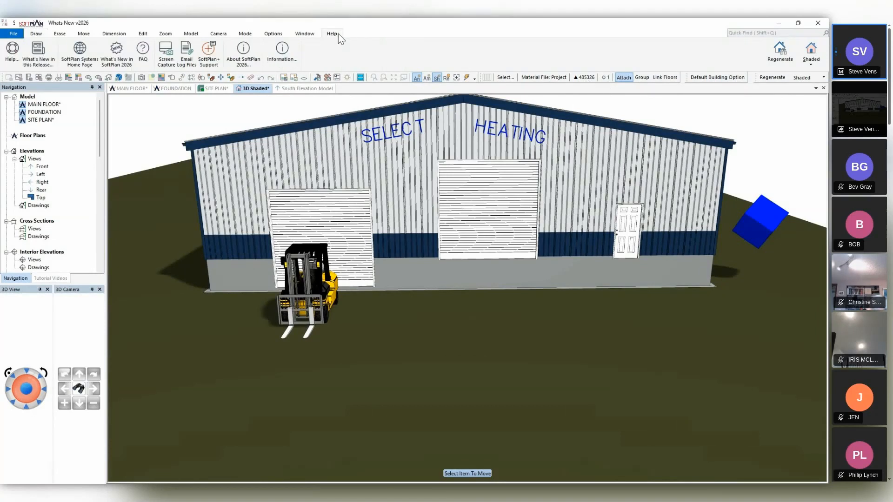
pyautogui.click(291, 52)
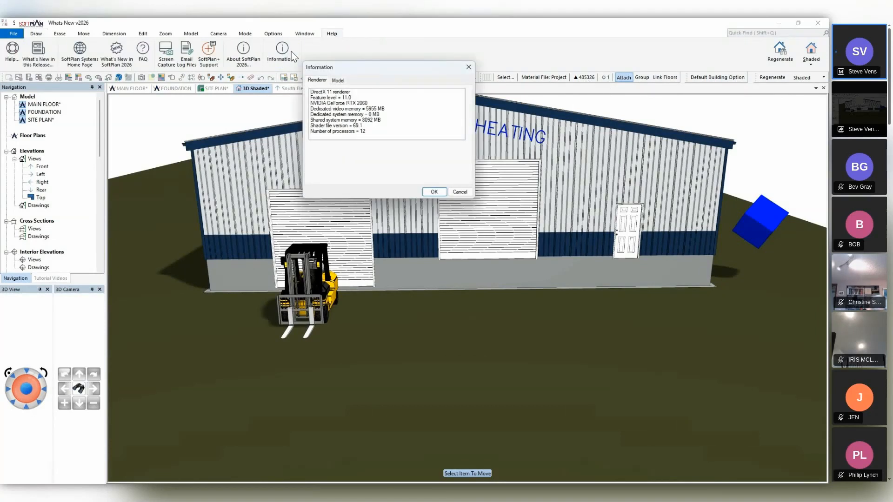
pyautogui.click(345, 79)
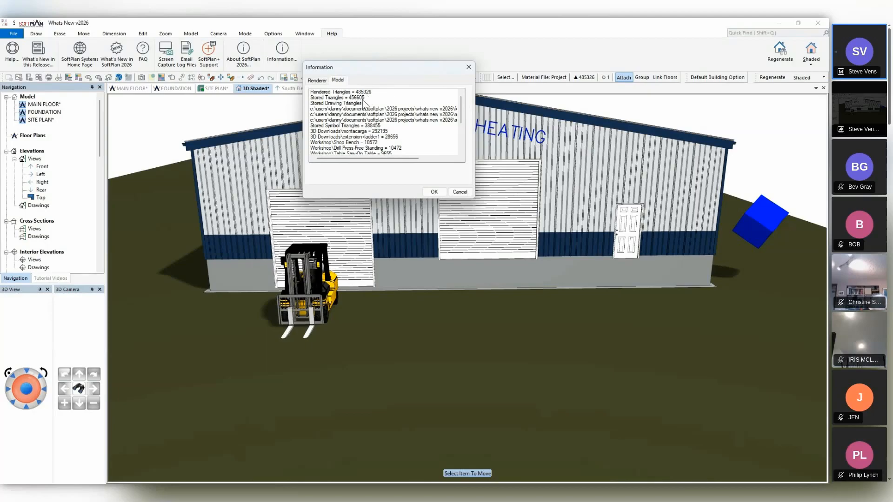
pyautogui.moveTo(361, 159); pyautogui.dragTo(393, 161)
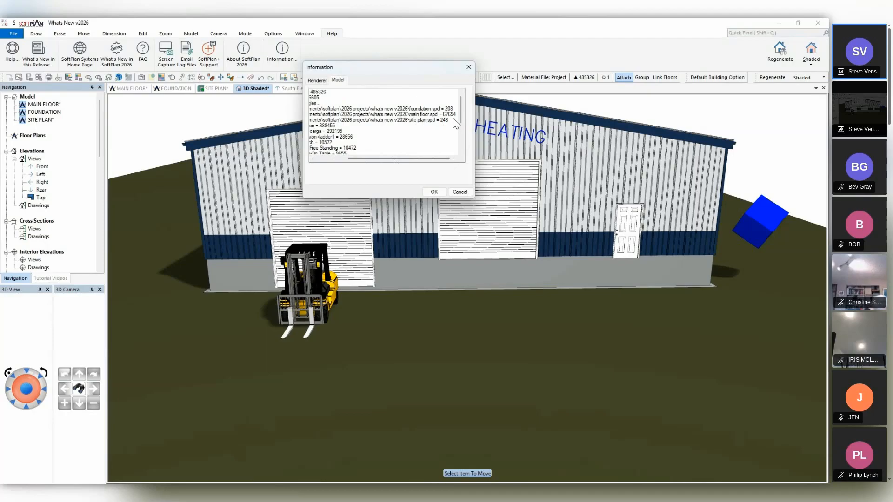
pyautogui.moveTo(445, 158); pyautogui.dragTo(386, 157)
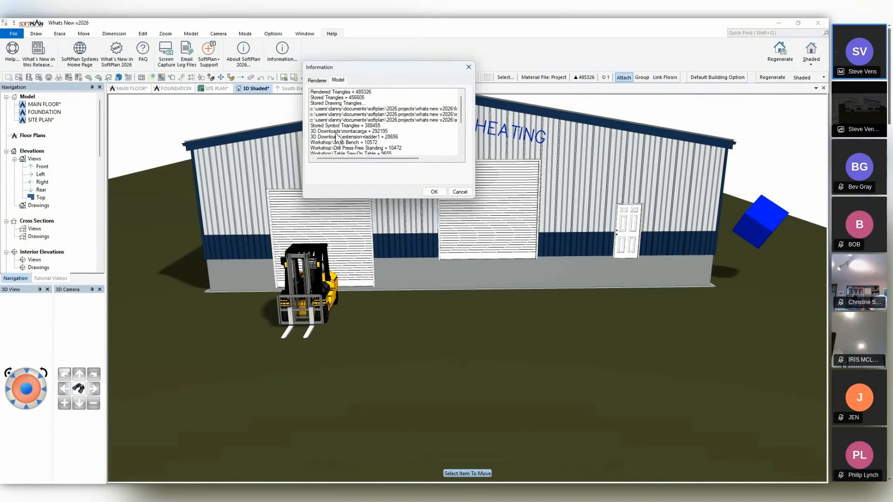
pyautogui.click(380, 133)
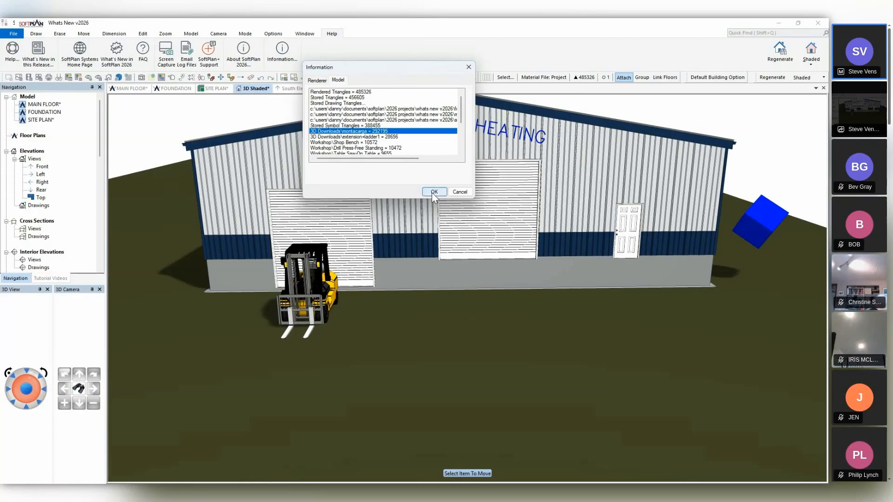
pyautogui.moveTo(462, 108); pyautogui.dragTo(462, 137)
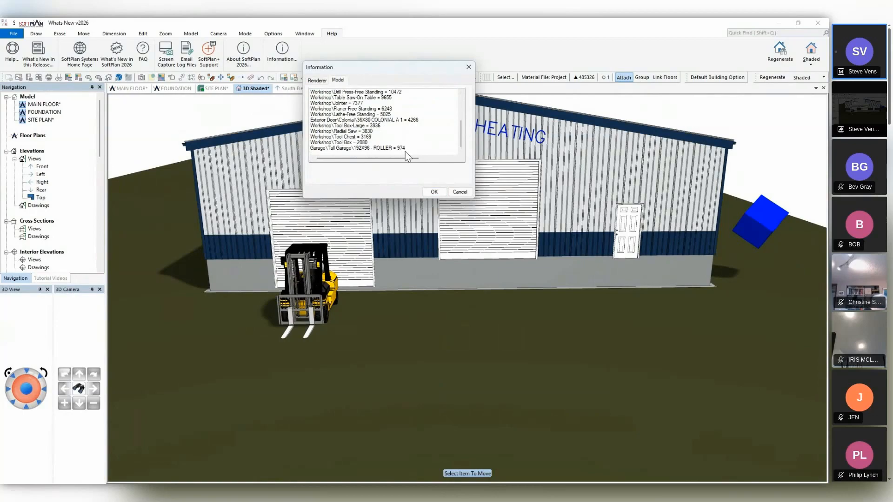
pyautogui.moveTo(462, 134); pyautogui.dragTo(464, 108)
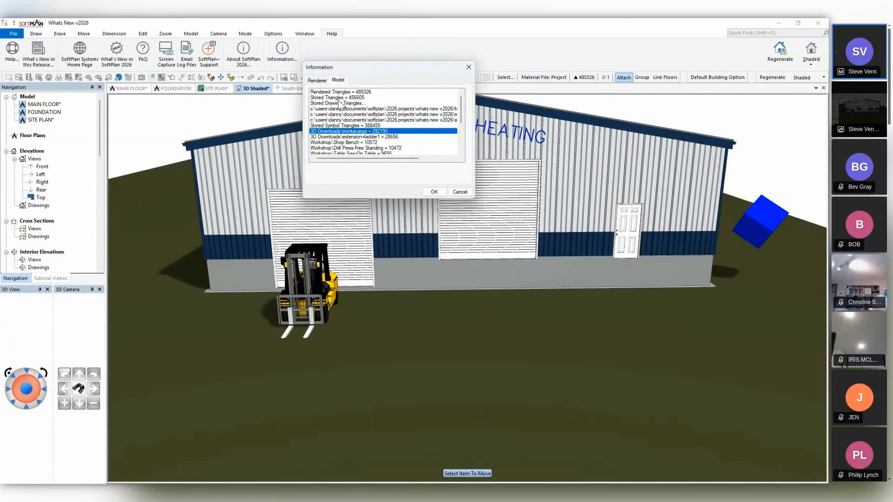
pyautogui.click(456, 193)
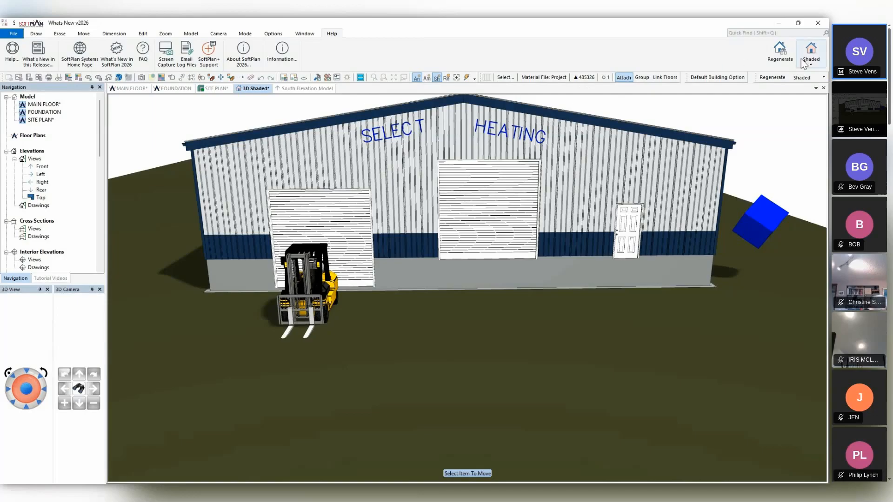
# Switch the 3D view to Textured mode and regenerate it with path tracing enabled in the lighting options.
pyautogui.click(818, 58)
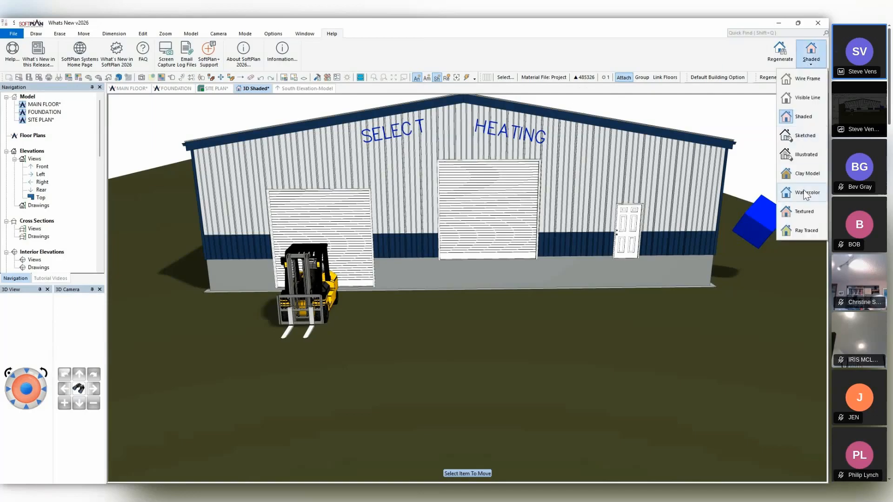
pyautogui.click(804, 213)
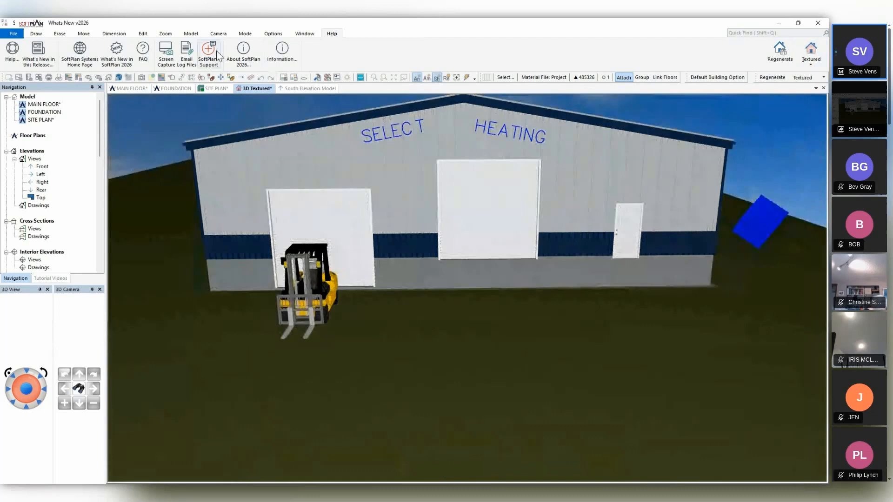
pyautogui.click(251, 34)
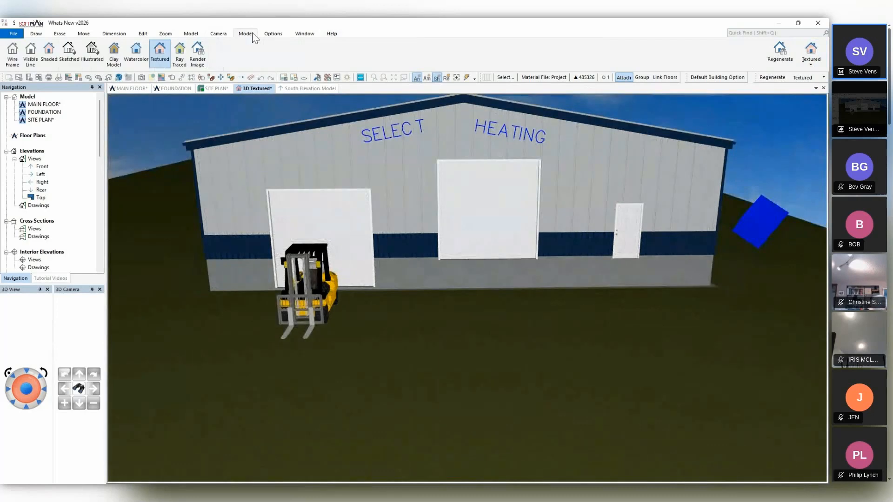
pyautogui.click(273, 34)
pyautogui.click(121, 52)
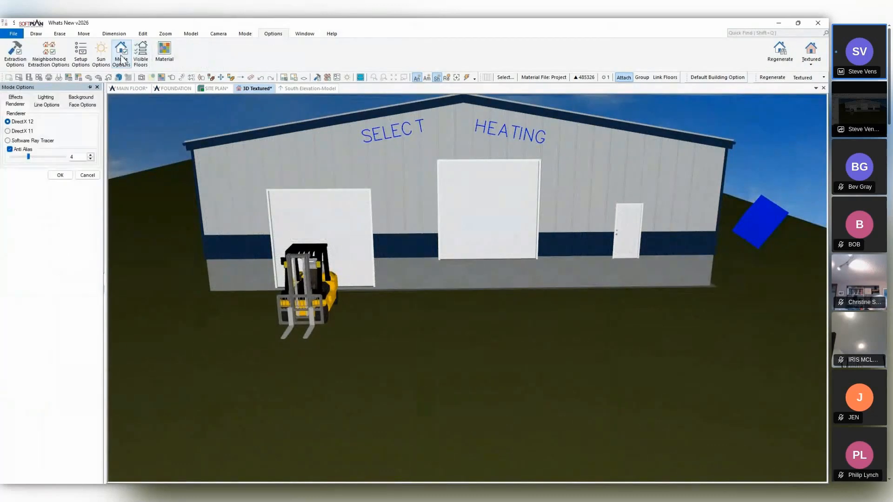
pyautogui.click(54, 99)
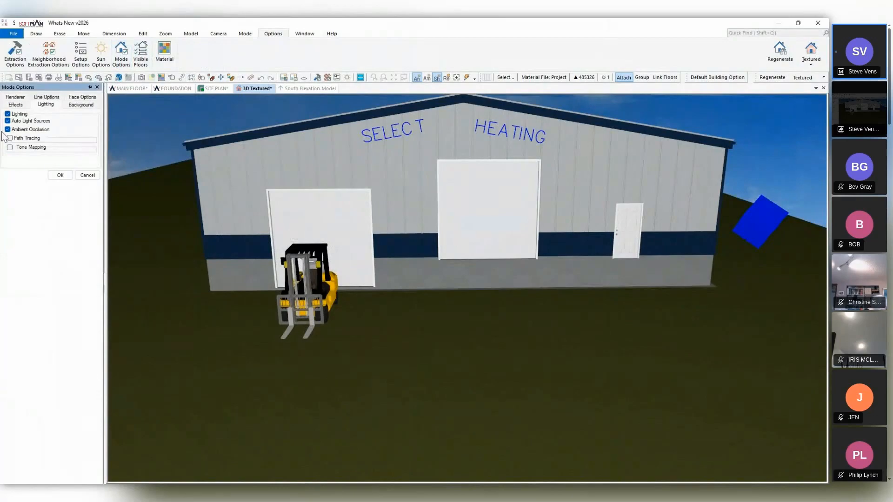
pyautogui.click(10, 138)
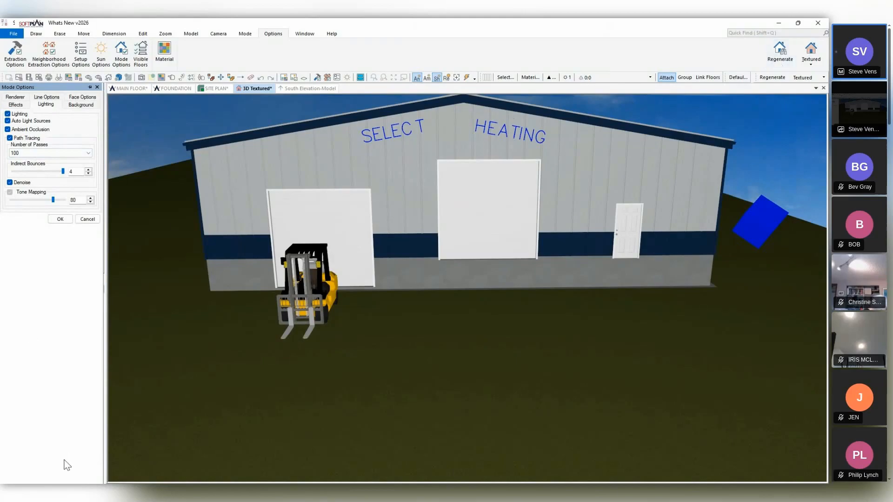
pyautogui.click(60, 219)
pyautogui.click(769, 61)
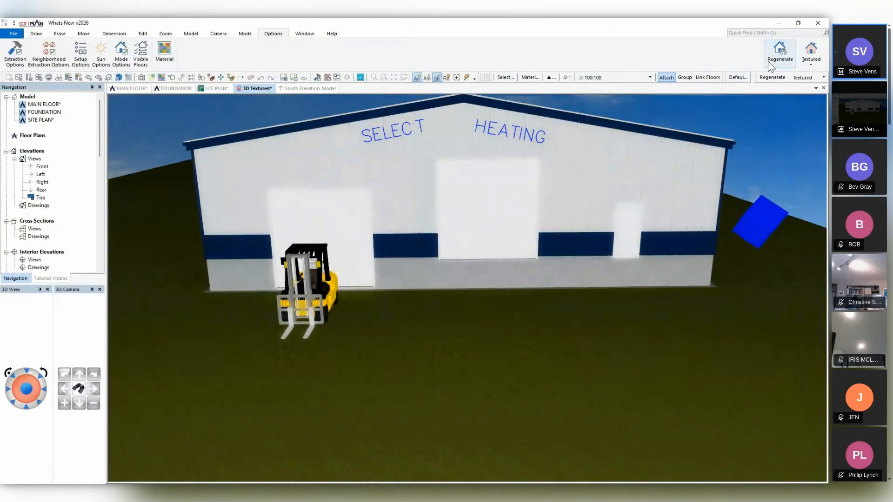
# Regenerate the textured view with 10000 path tracing passes and stop the render before it finishes.
pyautogui.click(601, 76)
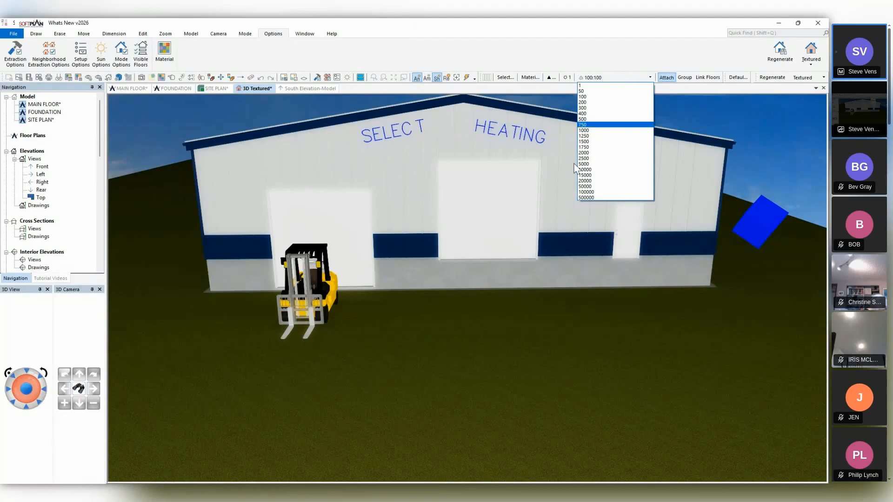
pyautogui.click(587, 169)
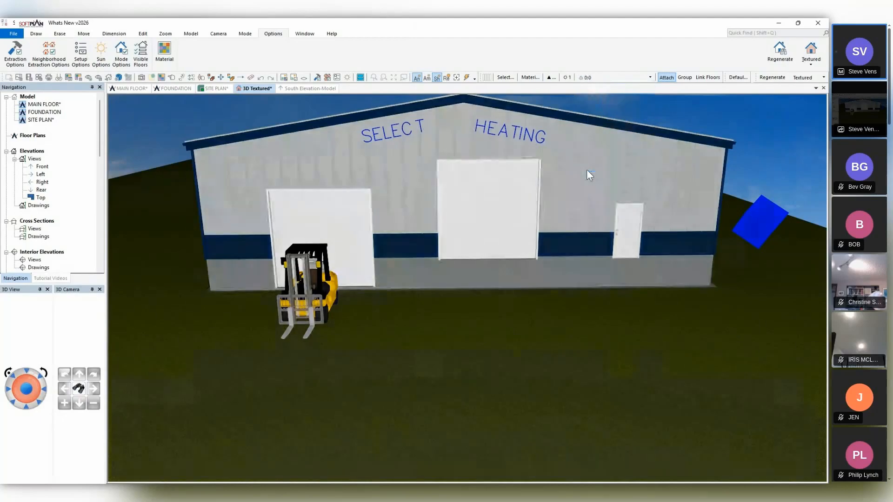
pyautogui.click(777, 51)
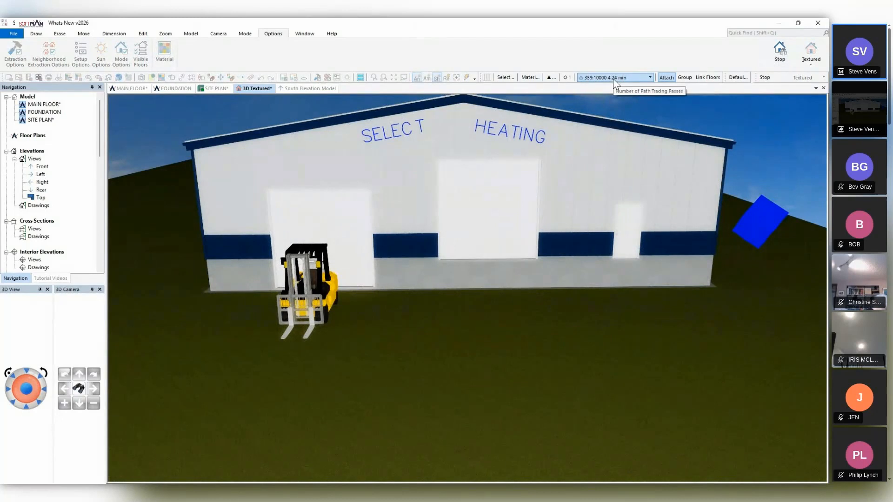
pyautogui.click(769, 77)
# Set the number of path tracing passes to 200 and regenerate the textured view.
pyautogui.click(585, 77)
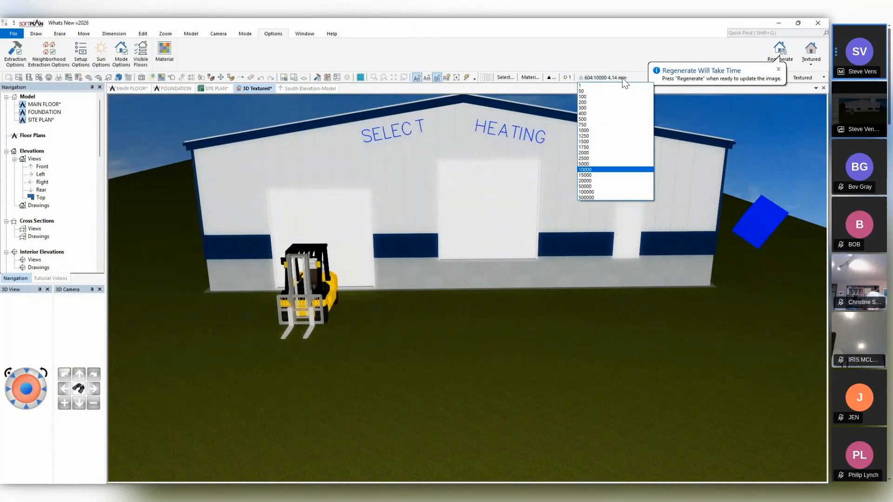
pyautogui.click(594, 102)
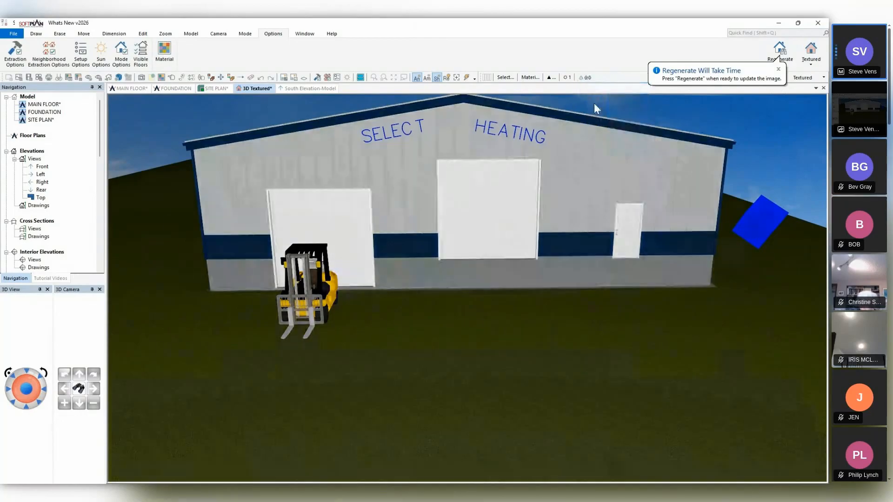
pyautogui.click(776, 55)
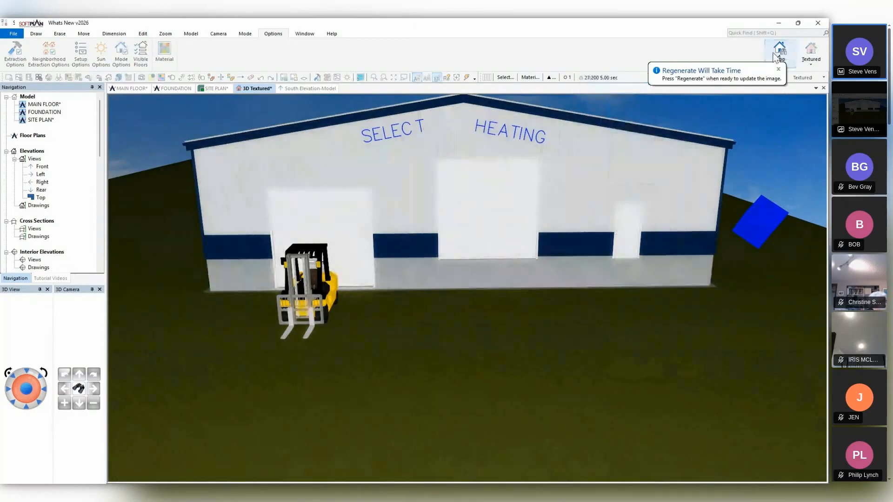
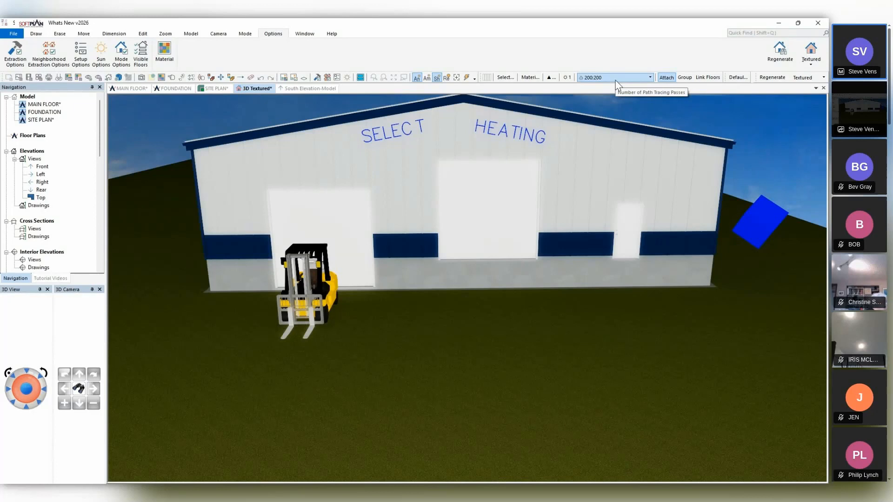
# Turn off path tracing in the textured 3D view's lighting options and apply the change.
pyautogui.click(120, 61)
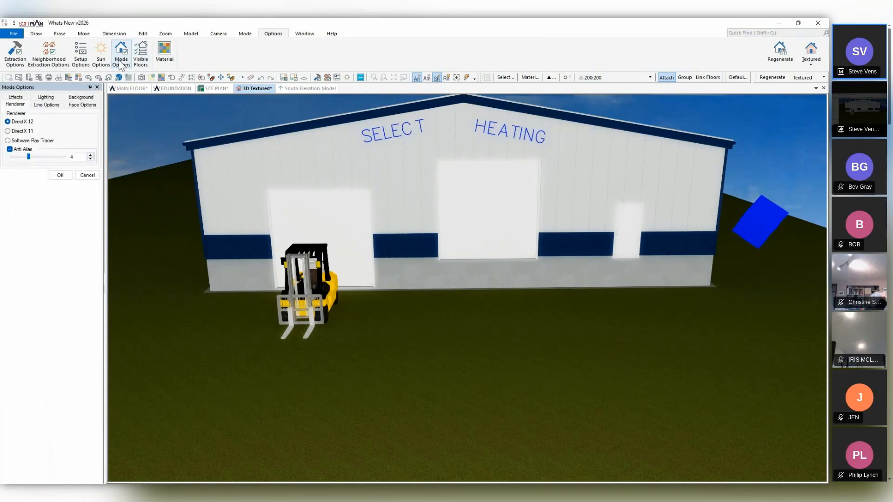
pyautogui.click(44, 99)
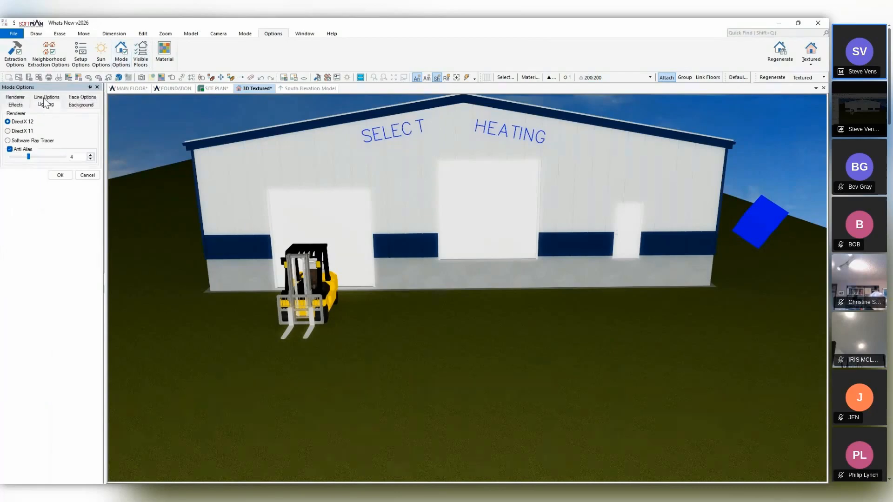
pyautogui.click(8, 138)
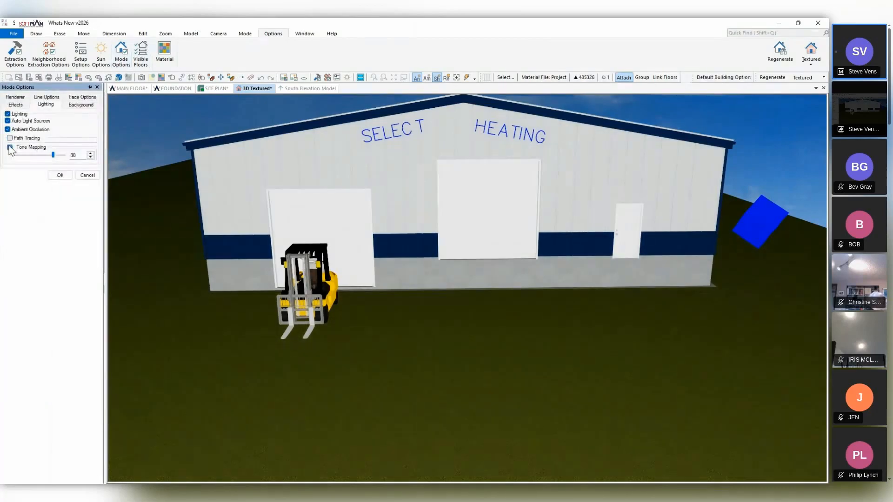
pyautogui.click(58, 177)
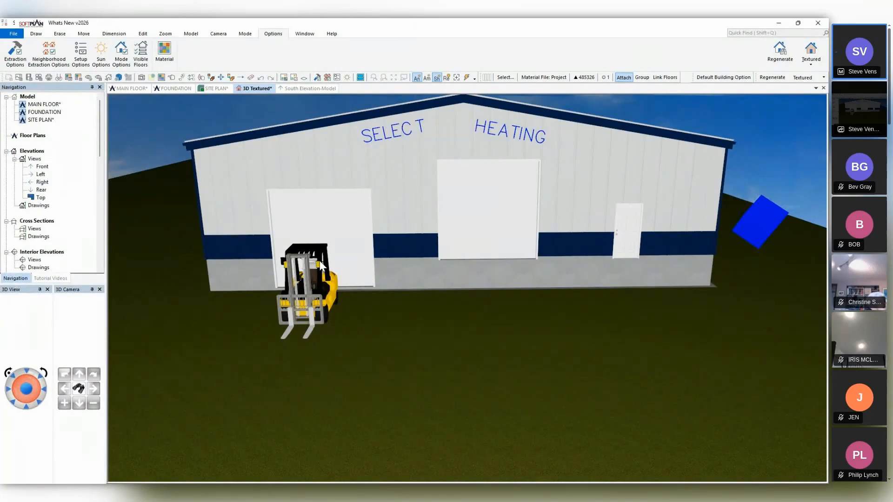
# Open the site plan drawing and bring the browser window with the Google Maps satellite view over it.
pyautogui.click(217, 89)
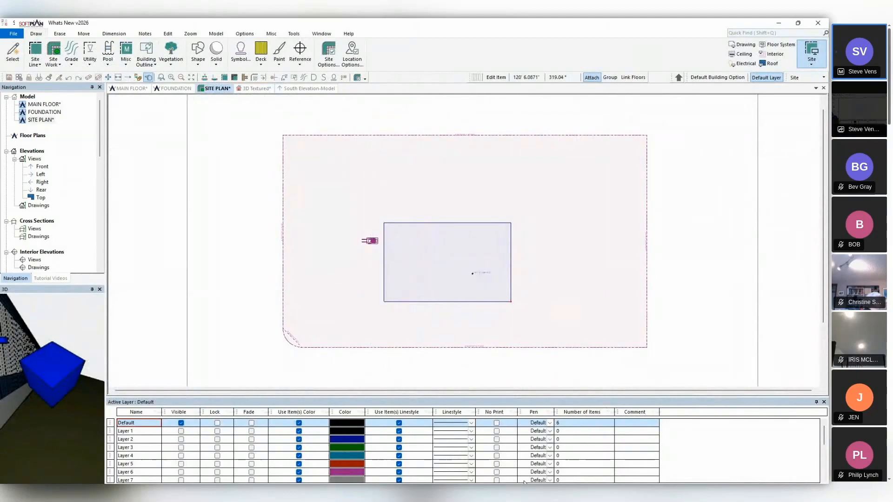
pyautogui.doubleClick(402, 20)
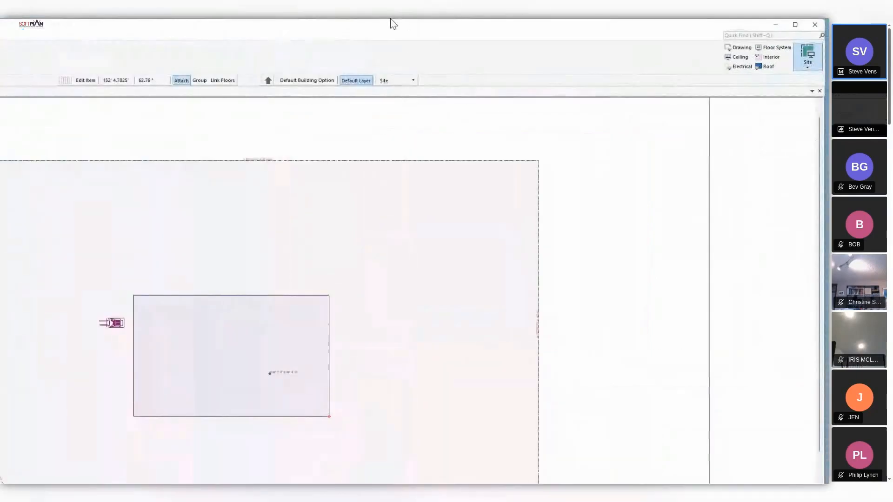
pyautogui.doubleClick(389, 24)
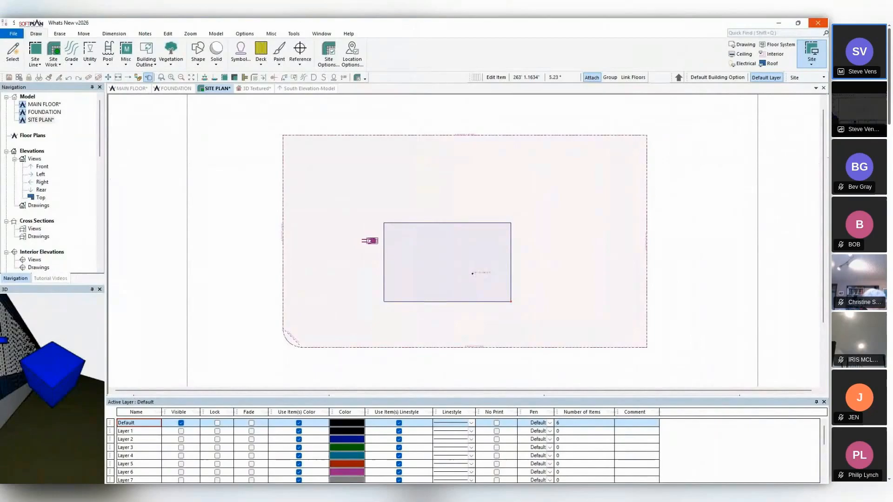
pyautogui.moveTo(828, 181); pyautogui.dragTo(416, 48)
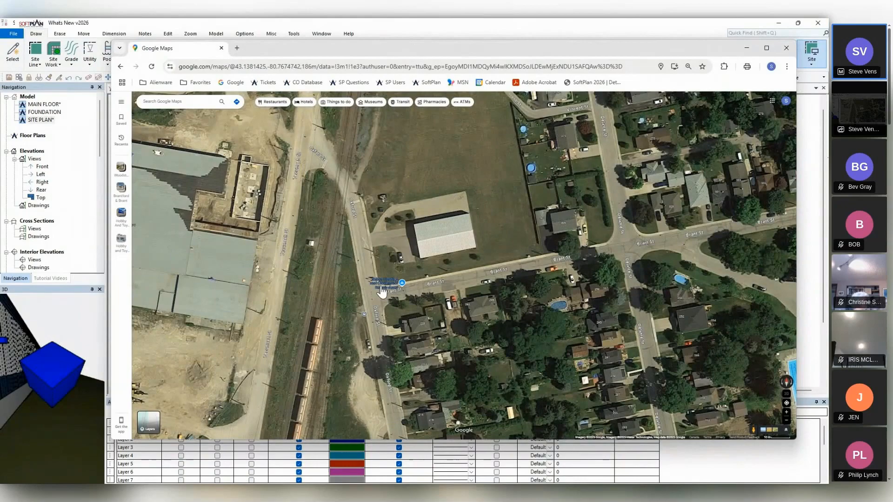
# Copy the coordinates 43.13805, -80.76795 of the street corner beside Select Heating and Cooling in Google Maps and return to SoftPlan.
pyautogui.moveTo(383, 288)
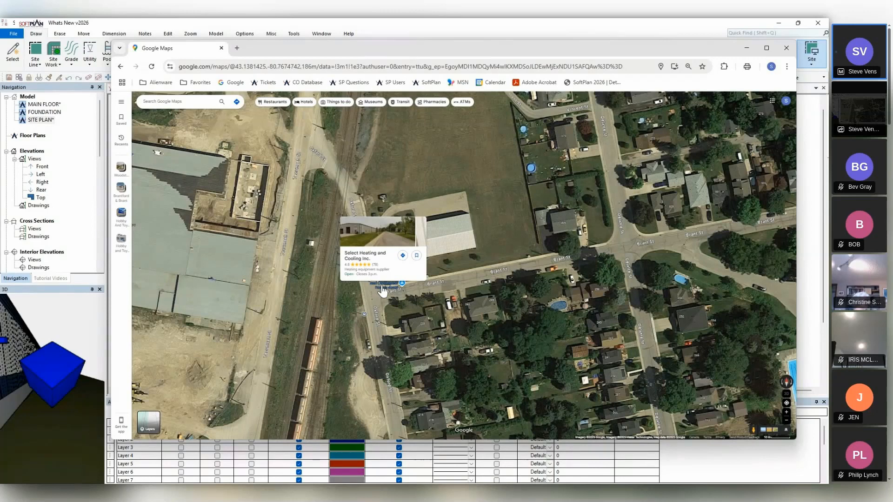
pyautogui.rightClick(382, 291)
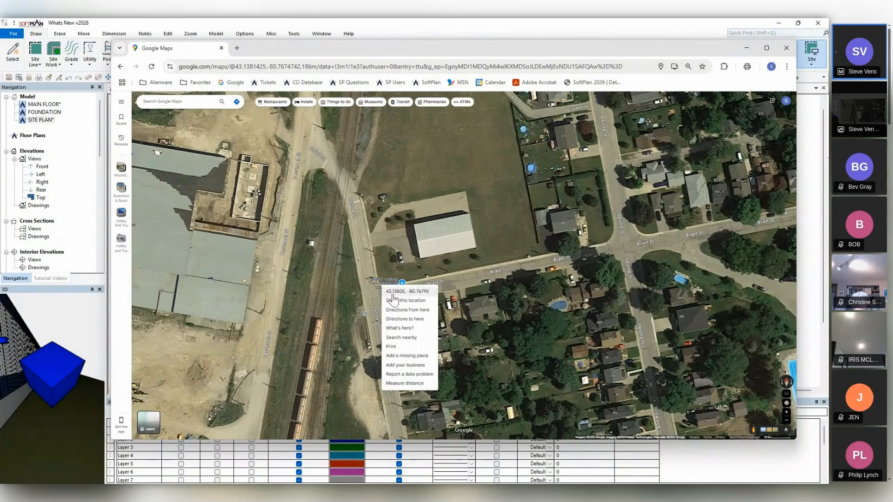
pyautogui.click(393, 293)
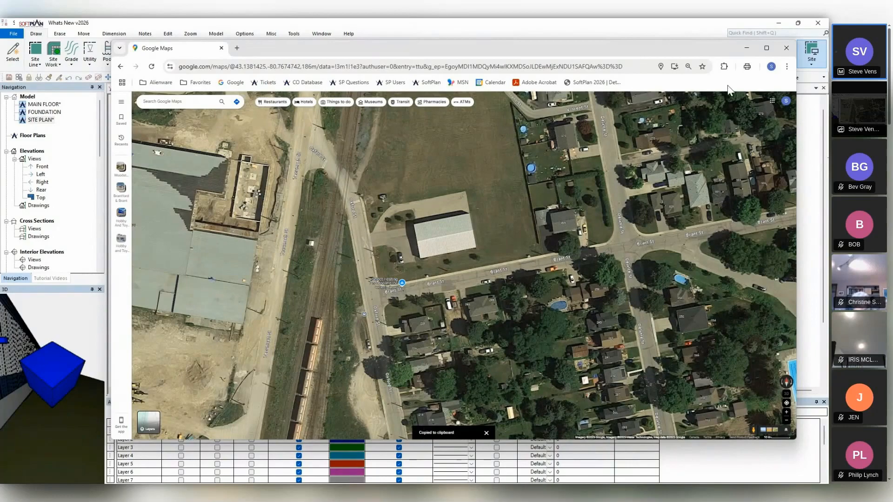
pyautogui.click(741, 50)
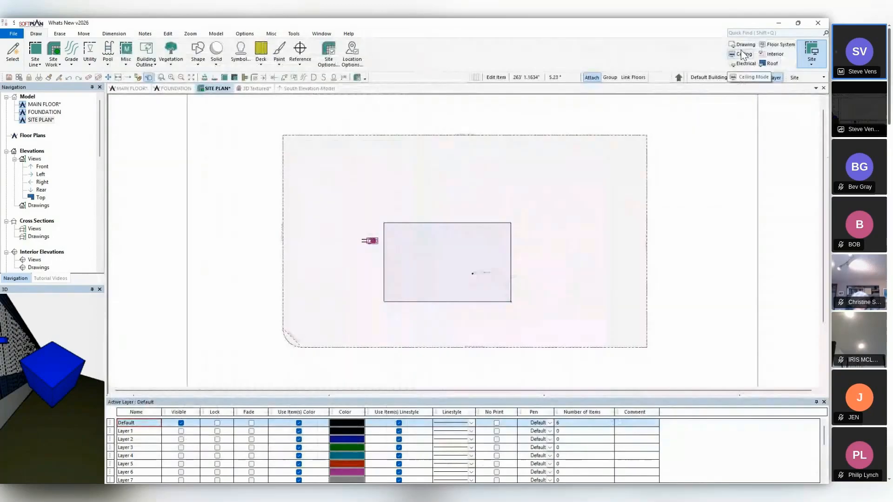
# Set the project's geo-location point by pasting the copied coordinates into the decimal degrees of the project location options.
pyautogui.click(10, 32)
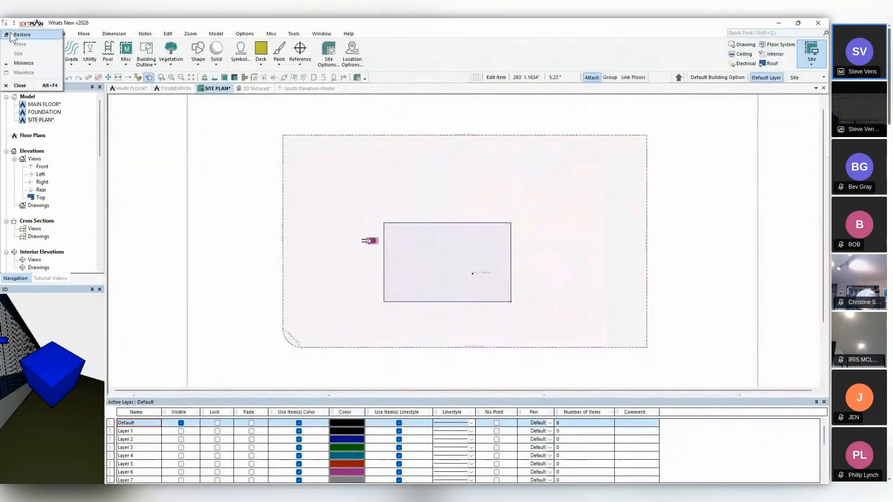
pyautogui.click(126, 112)
pyautogui.click(13, 33)
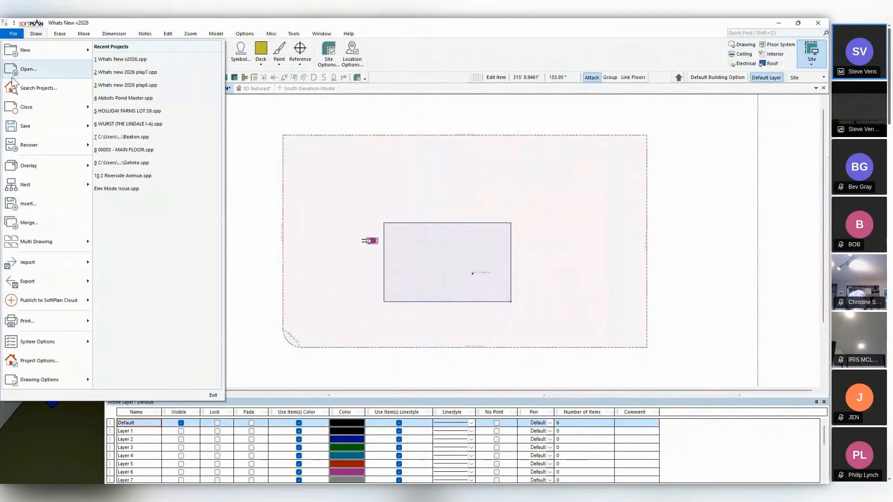
pyautogui.click(40, 361)
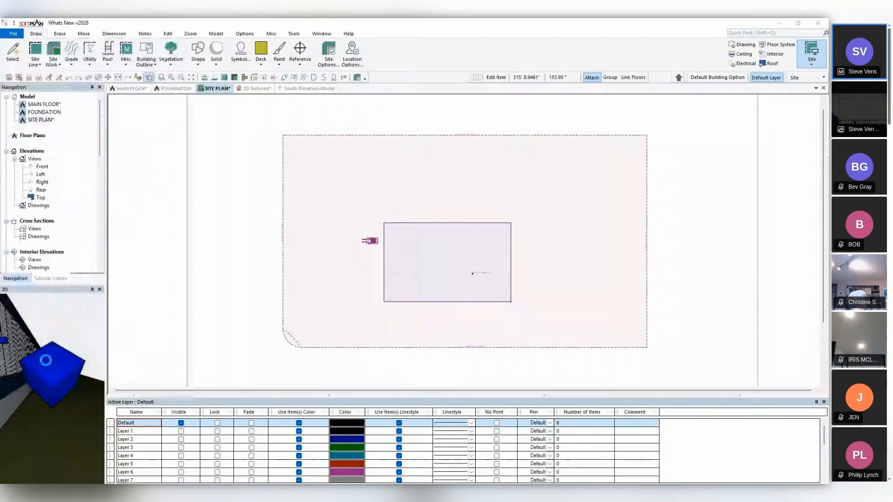
pyautogui.click(29, 114)
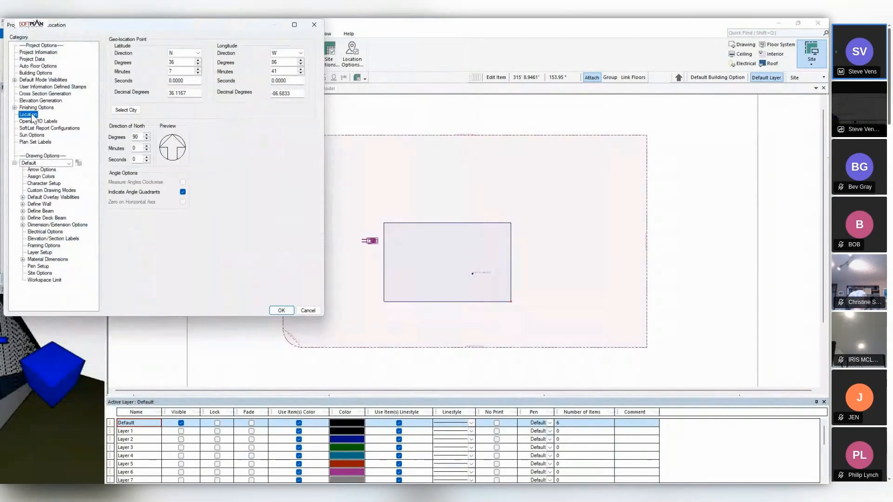
pyautogui.rightClick(192, 94)
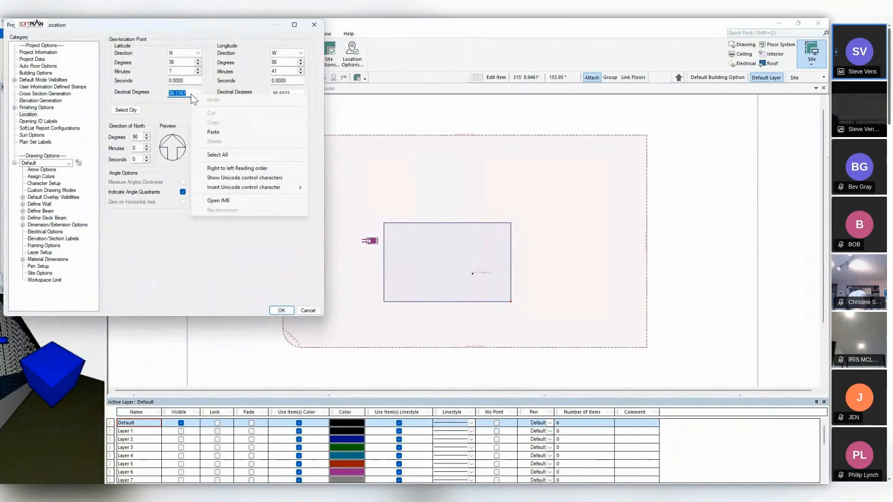
pyautogui.click(213, 133)
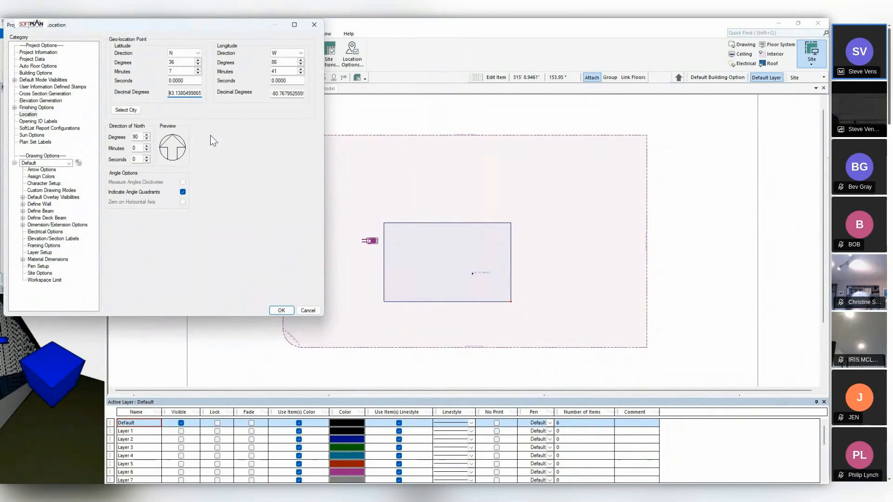
pyautogui.click(274, 312)
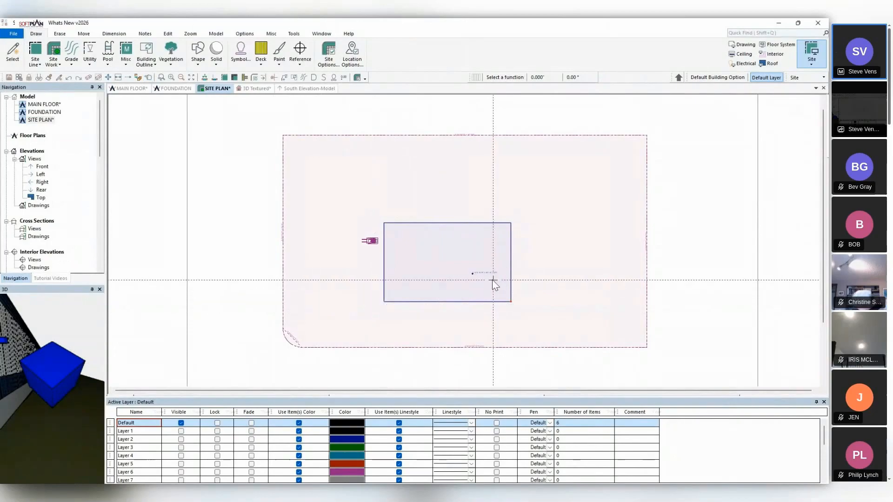
# Move the geo-location point from inside the building outline to the rounded corner of the property line.
pyautogui.scroll(4, 465, 243)
pyautogui.scroll(2, 463, 239)
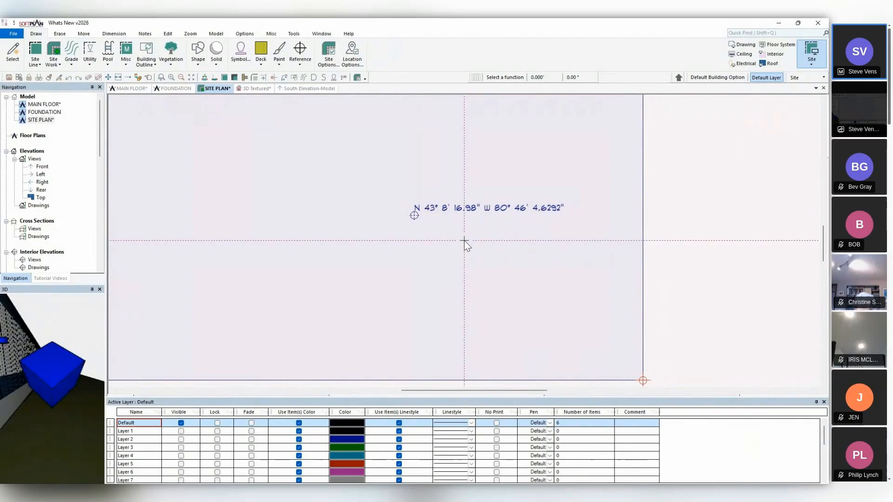
pyautogui.click(108, 77)
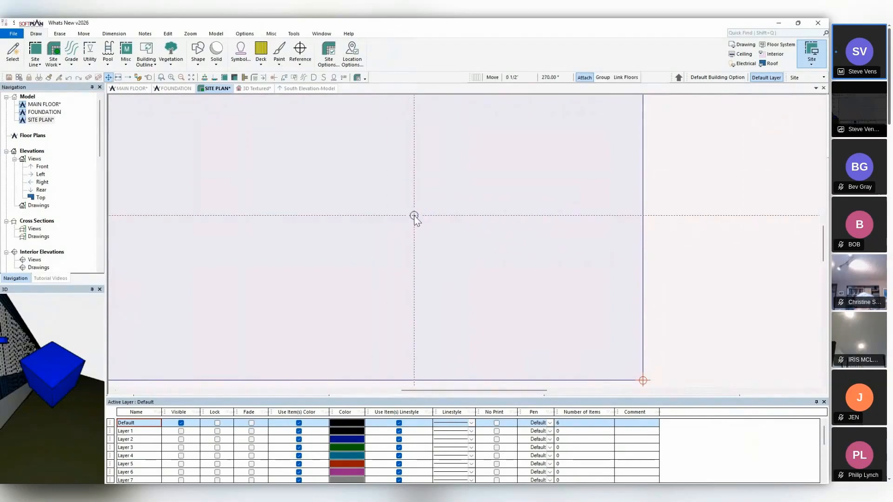
pyautogui.scroll(-4, 385, 217)
pyautogui.scroll(-2, 384, 235)
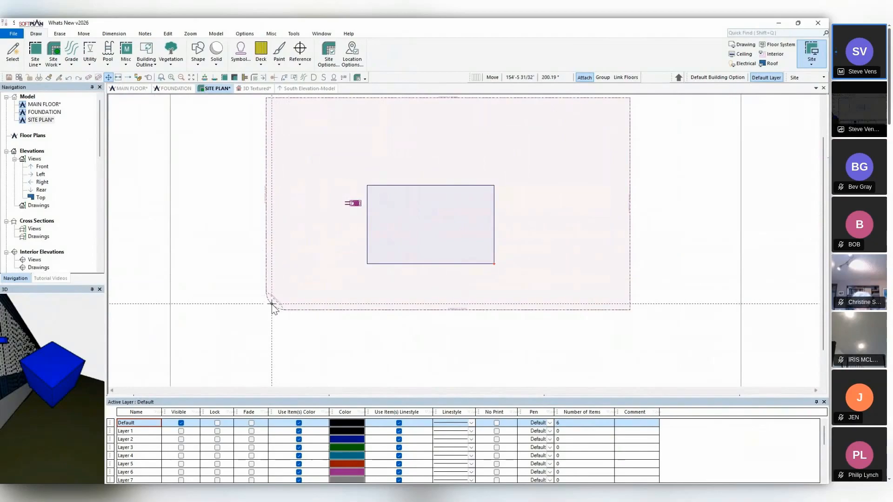
pyautogui.scroll(3, 279, 297)
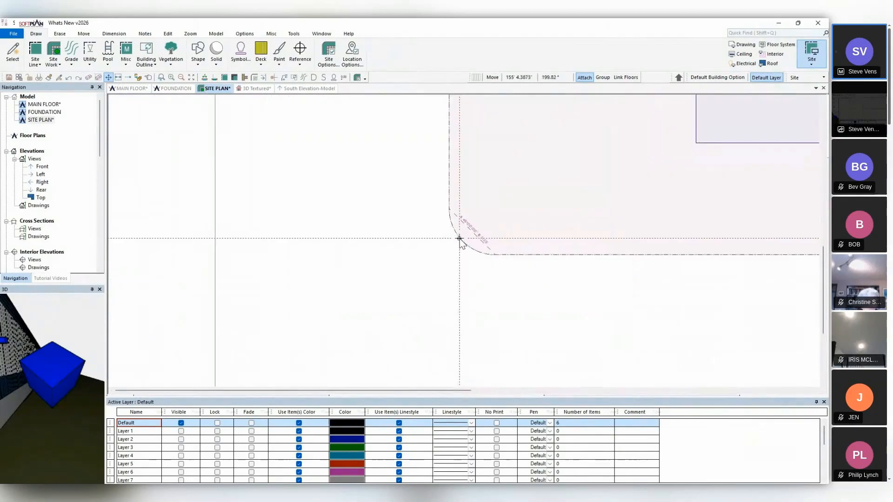
# Import the Google Maps satellite image from the property site line.
pyautogui.scroll(-3, 360, 199)
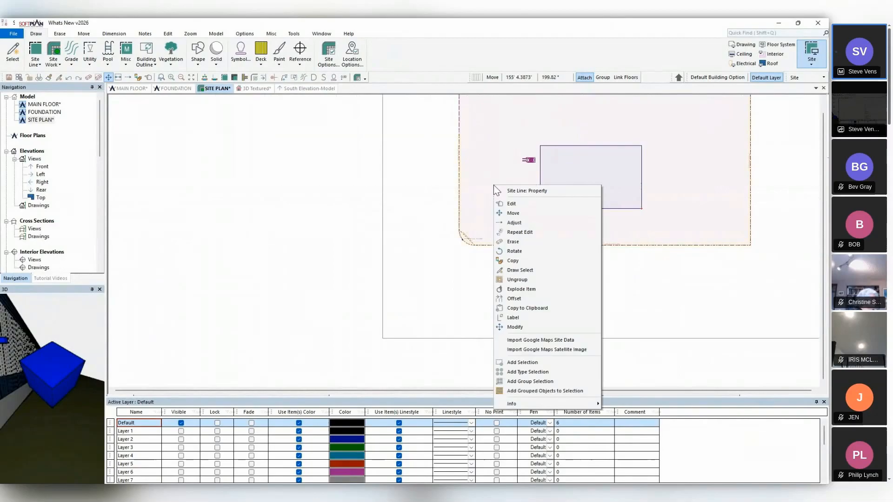
pyautogui.rightClick(493, 186)
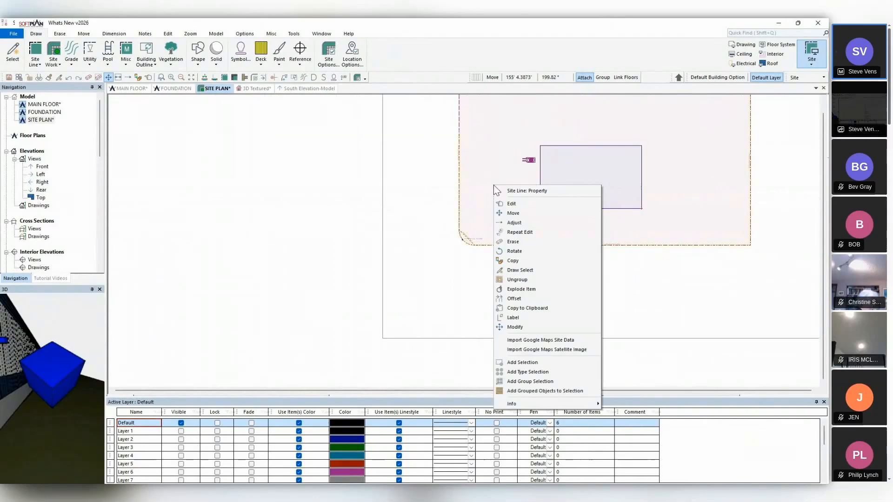
pyautogui.click(539, 350)
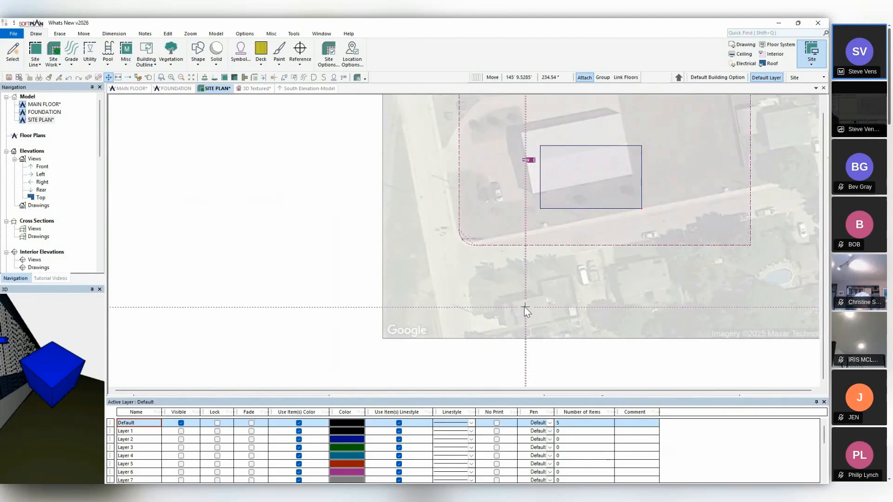
# Set the direction of north to 79 degrees without rotating any drawings.
pyautogui.click(679, 78)
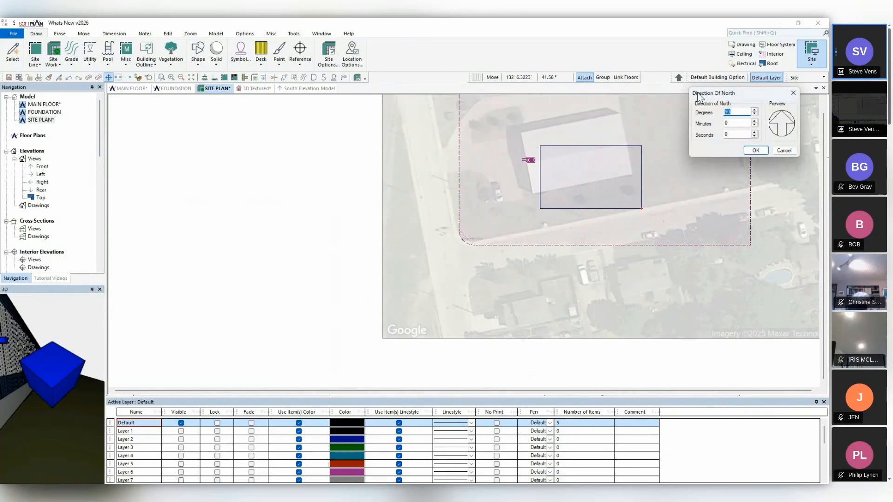
pyautogui.write('79')
pyautogui.click(756, 150)
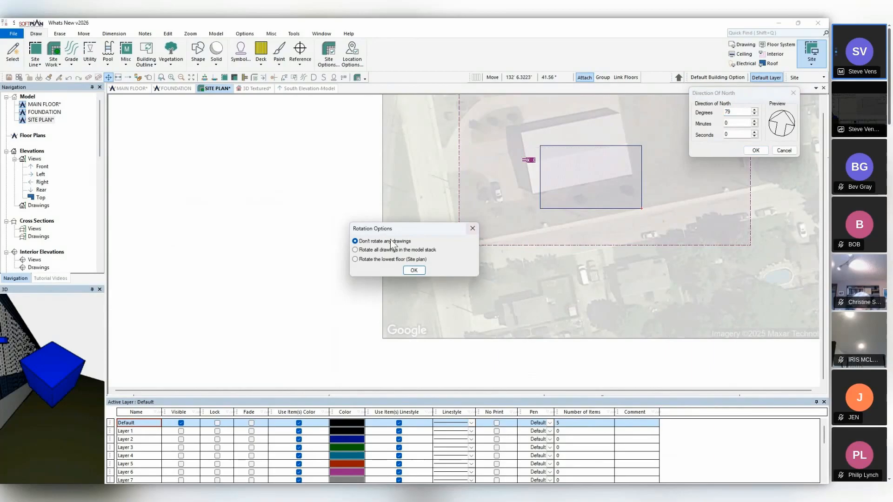
pyautogui.click(416, 271)
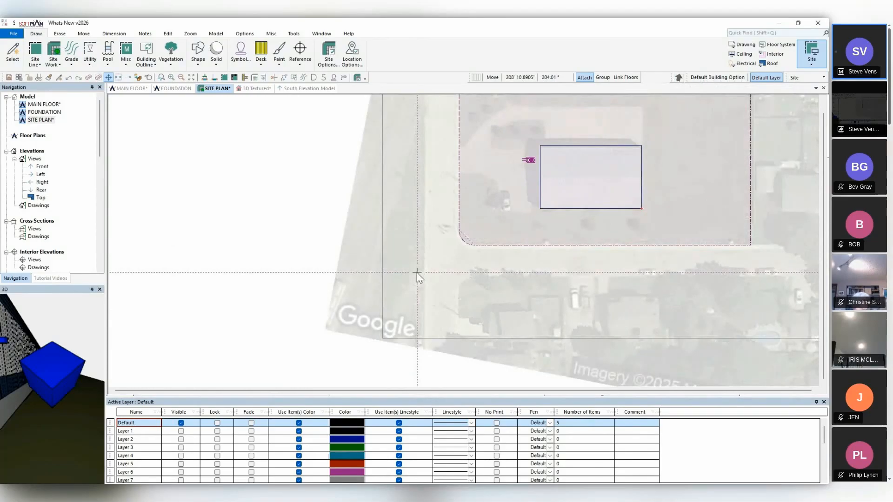
# Turn off fading for the Satellite Image layer and lock the layer.
pyautogui.scroll(-5, 210, 443)
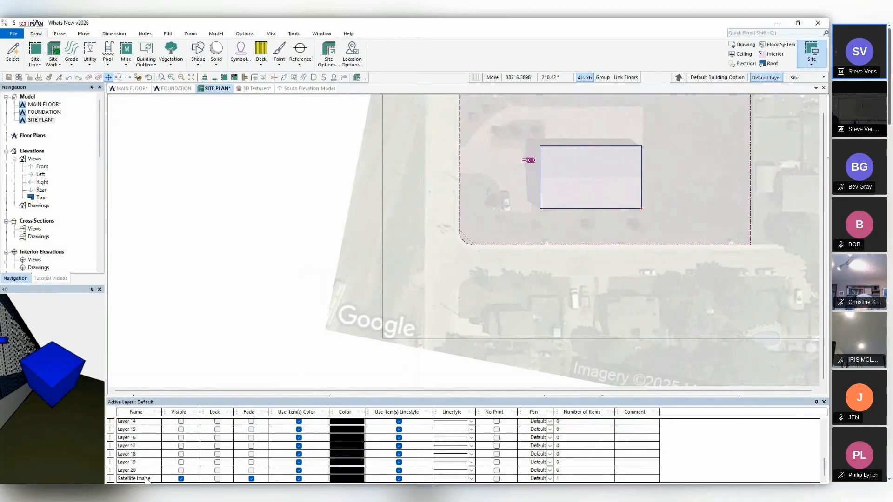
pyautogui.click(251, 479)
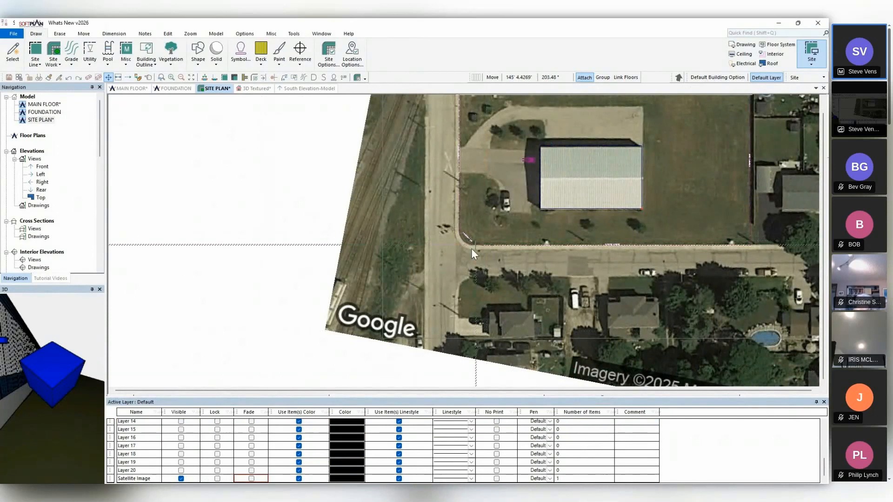
pyautogui.click(217, 479)
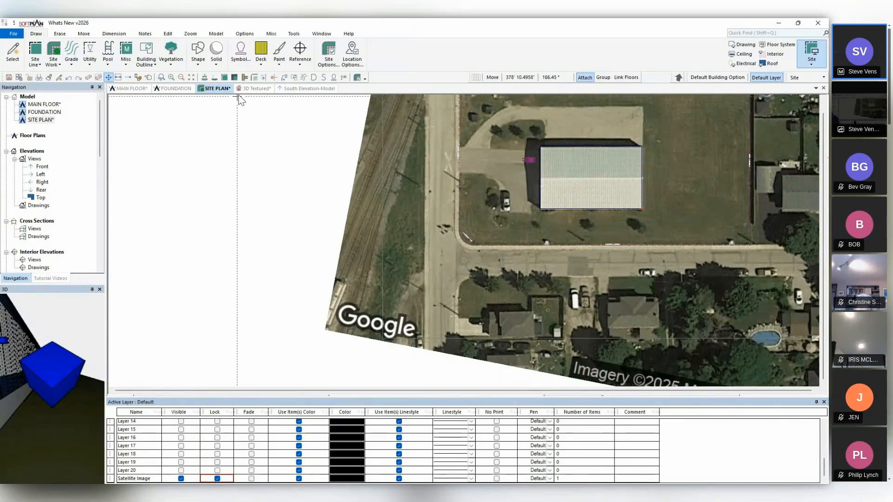
# In the 3D textured view, change the ground surface's material texture to the SoftPlanSatelliteSiteMap.png satellite image.
pyautogui.click(257, 88)
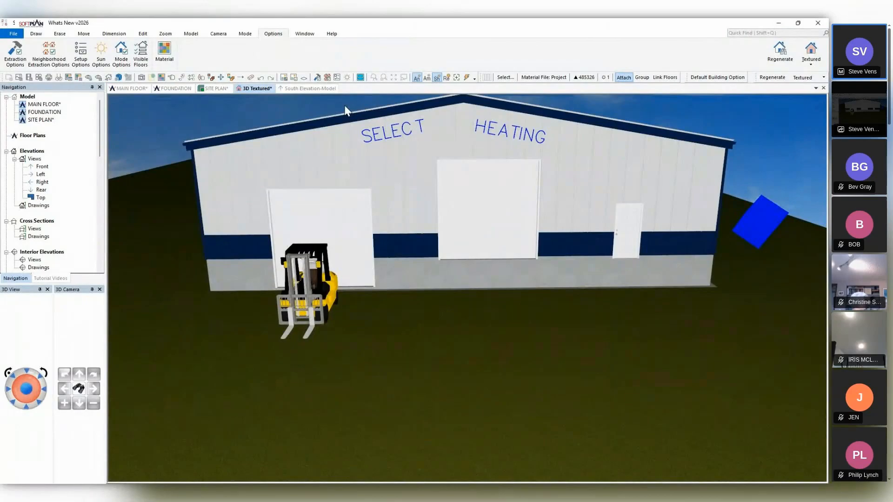
pyautogui.click(202, 78)
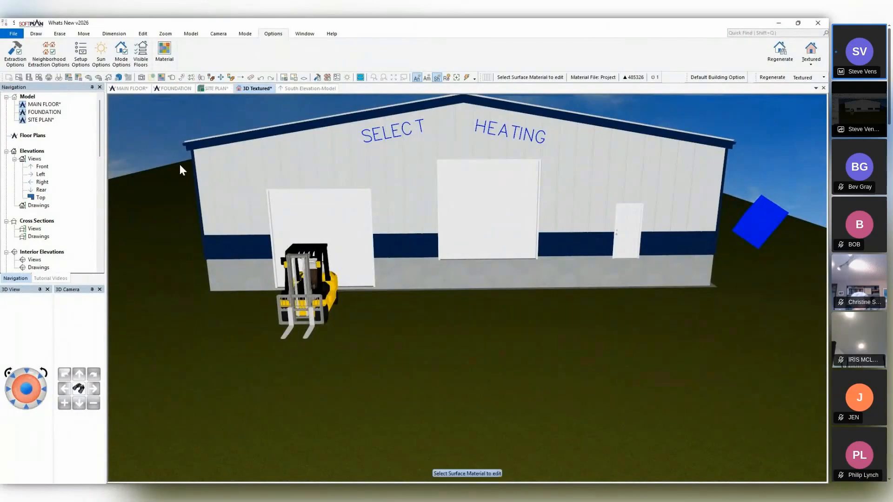
pyautogui.click(216, 375)
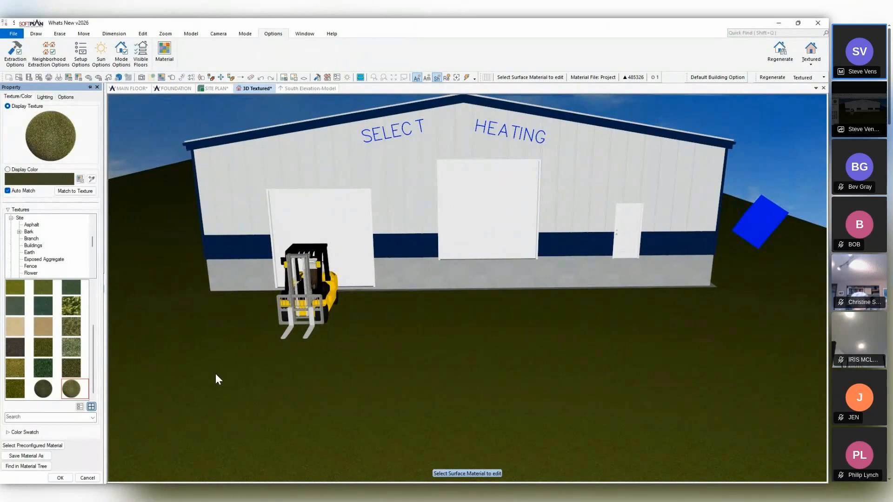
pyautogui.click(11, 218)
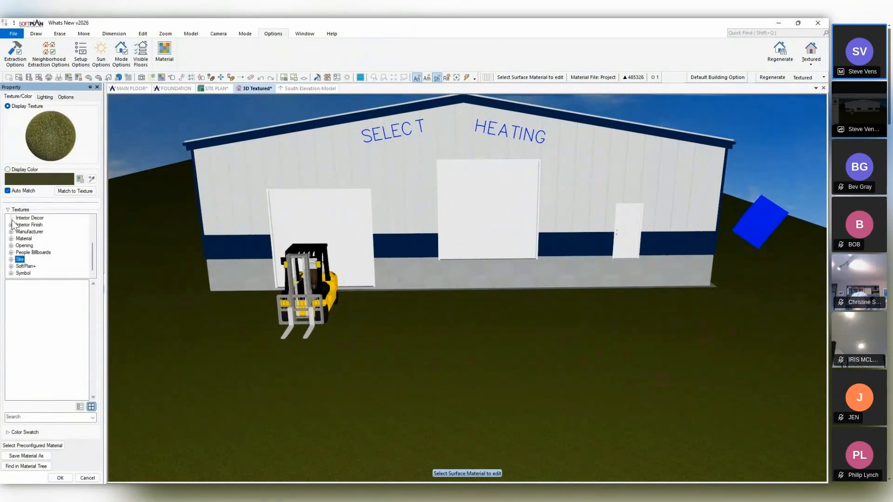
pyautogui.scroll(3, 12, 225)
pyautogui.click(23, 226)
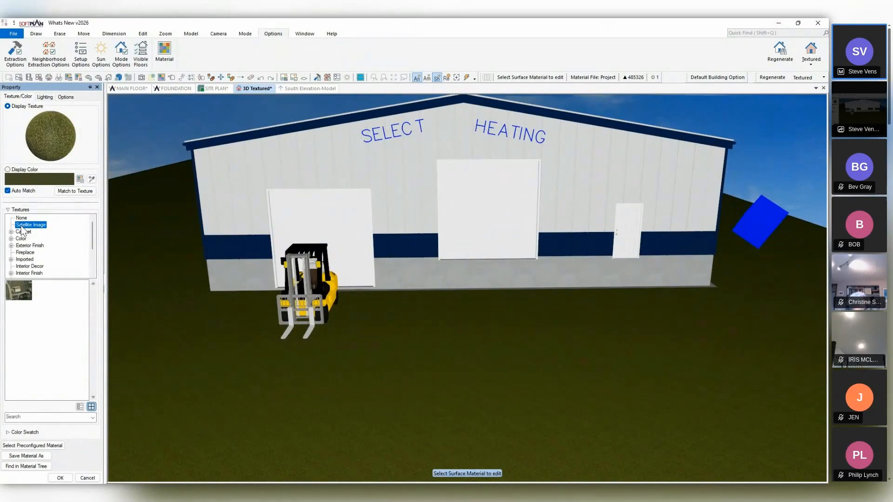
pyautogui.click(19, 291)
# Examine how the satellite image lies on the ground around the building in 3D, from several angles.
pyautogui.moveTo(463, 306)
pyautogui.mouseDown(button='middle')
pyautogui.moveTo(595, 264)
pyautogui.moveTo(584, 333)
pyautogui.moveTo(596, 264)
pyautogui.moveTo(593, 275)
pyautogui.mouseUp(button='middle')
pyautogui.press('Down')
pyautogui.press('Down')
pyautogui.press('Down')
pyautogui.press('Down')
pyautogui.press('Down')
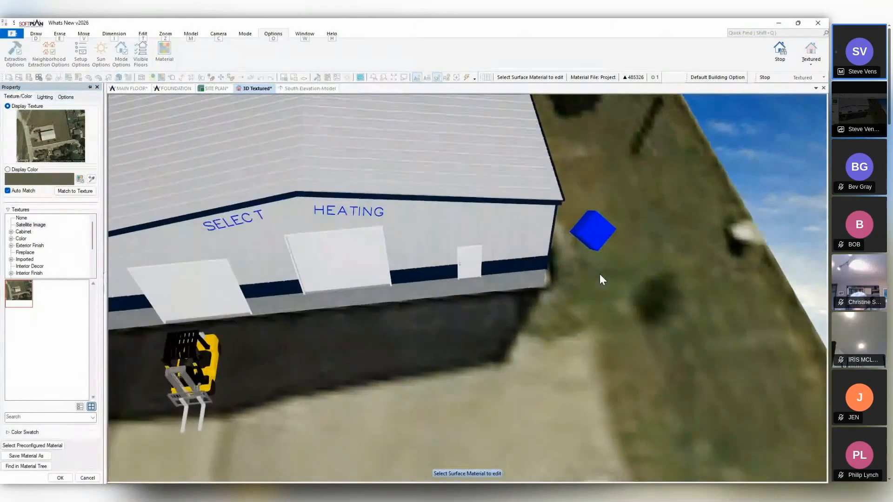
pyautogui.press('Down')
pyautogui.press('Down')
pyautogui.press('Down')
pyautogui.press('Down')
pyautogui.press('Down')
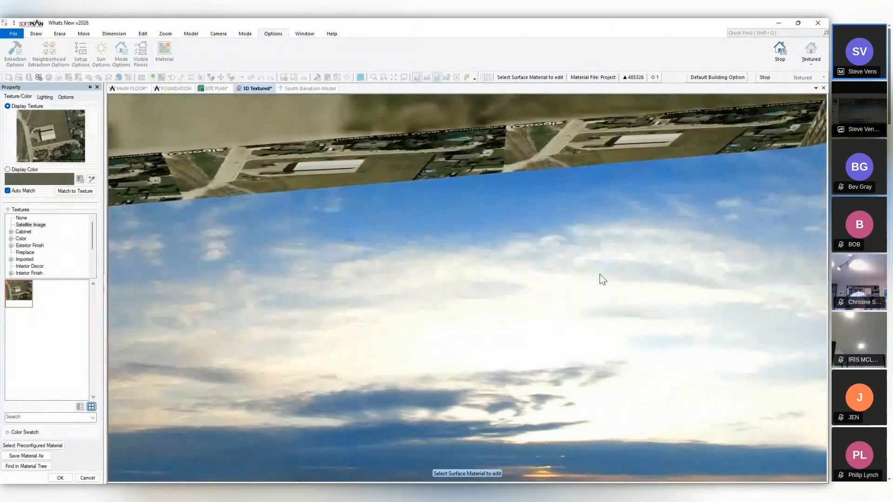
pyautogui.moveTo(599, 274); pyautogui.dragTo(682, 309, button='middle')
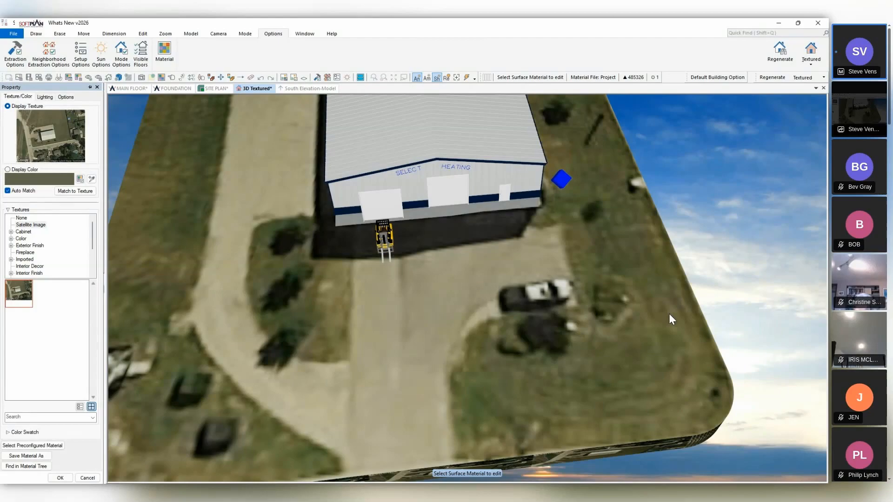
pyautogui.click(121, 53)
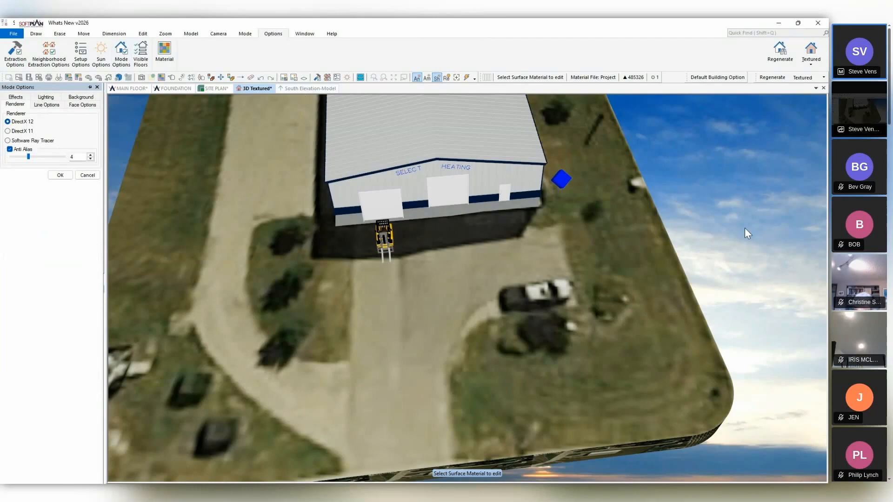
pyautogui.press('Escape')
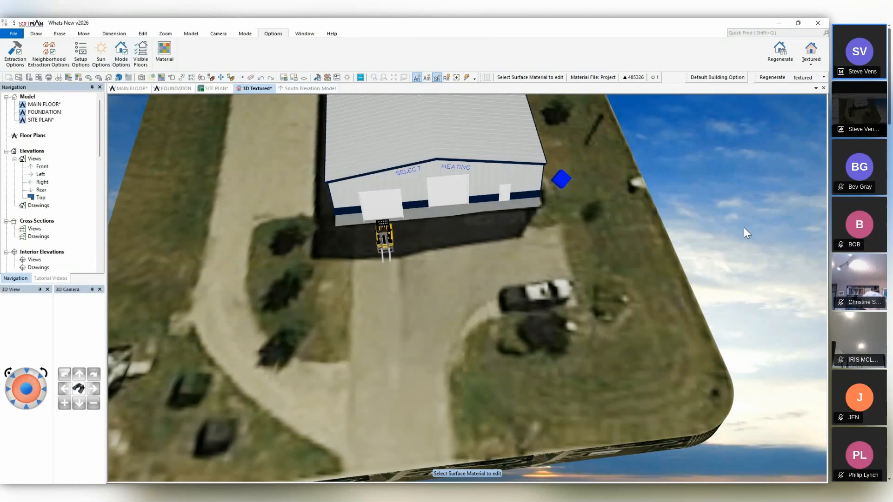
pyautogui.moveTo(653, 245); pyautogui.dragTo(544, 381, button='middle')
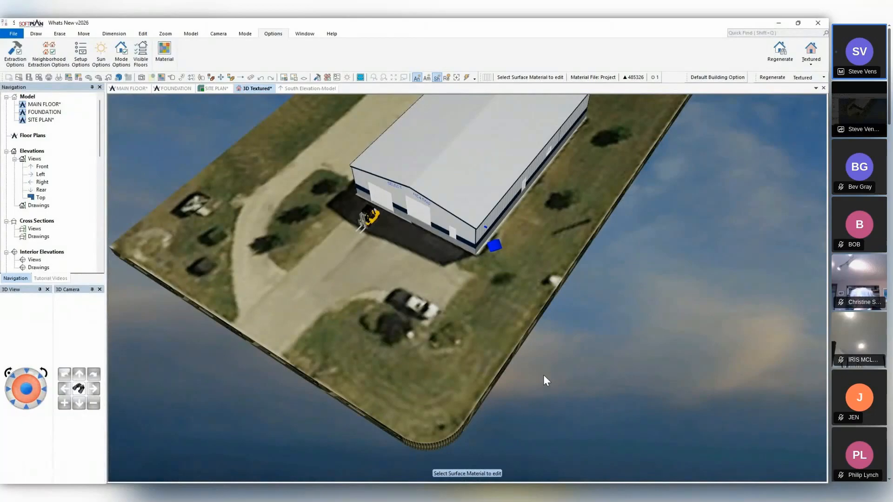
# Import the Google Maps site data for the property site line on the site plan.
pyautogui.click(203, 86)
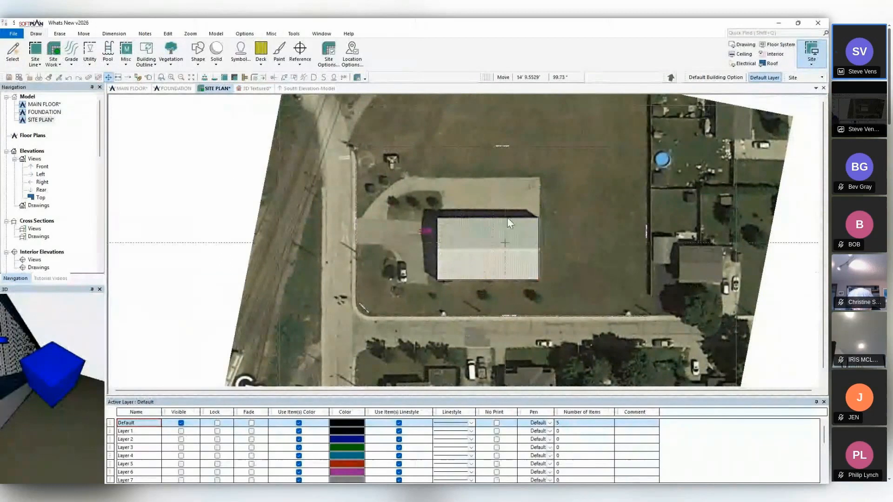
pyautogui.rightClick(512, 180)
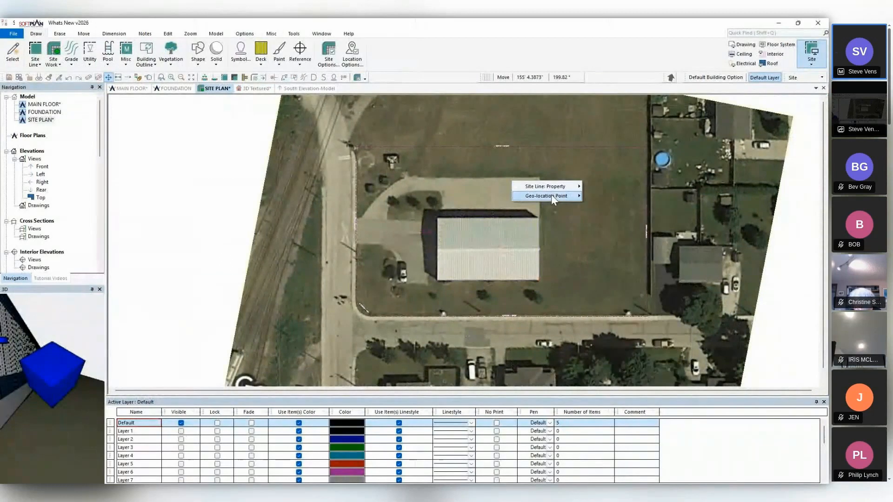
pyautogui.moveTo(557, 190)
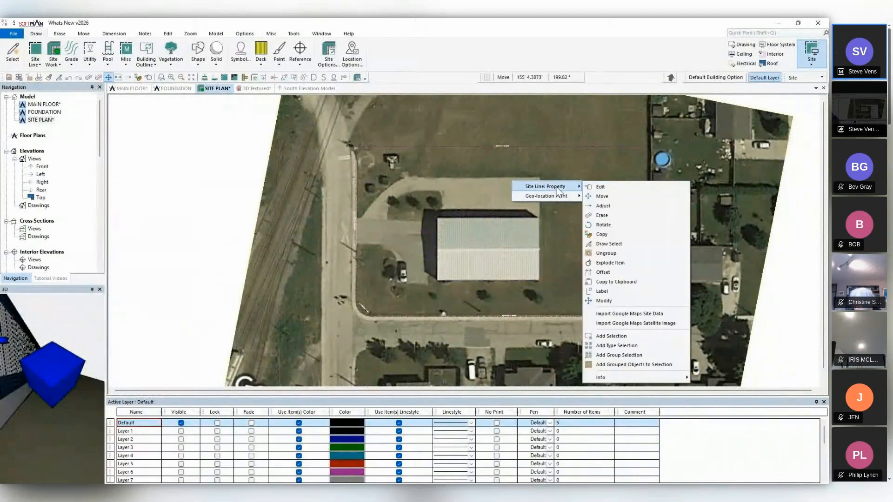
pyautogui.click(622, 315)
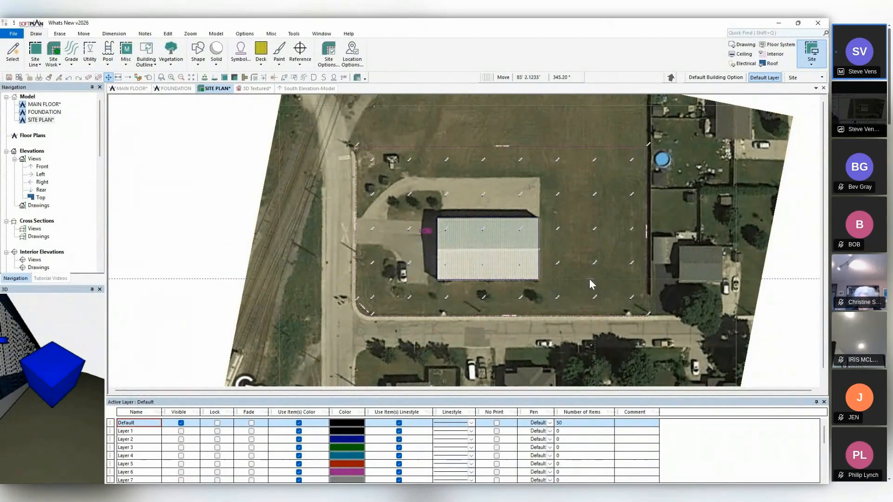
# Inspect the terrain around the building in the 3D textured view, from the long side and the front.
pyautogui.click(255, 89)
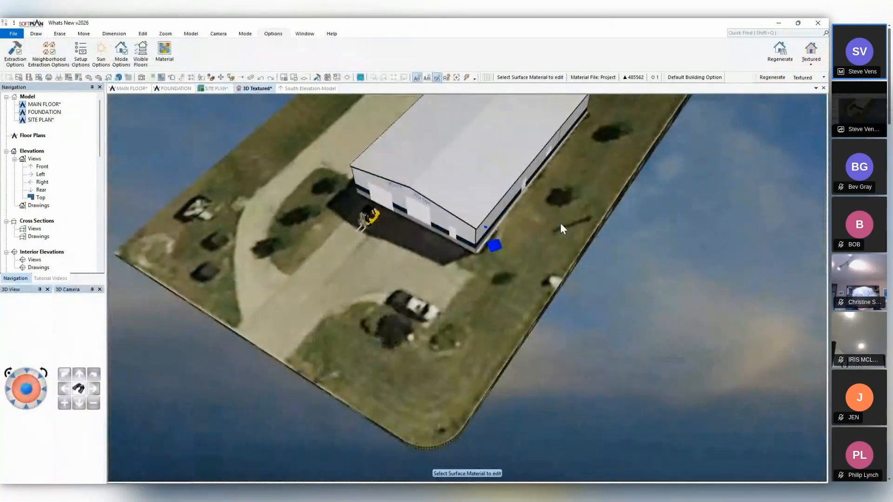
pyautogui.moveTo(560, 223); pyautogui.dragTo(526, 208, button='middle')
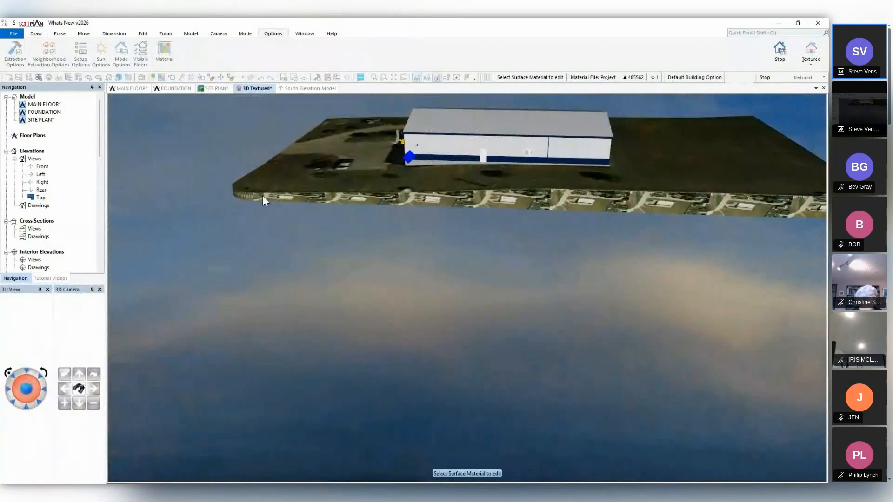
pyautogui.moveTo(263, 195); pyautogui.dragTo(212, 246, button='middle')
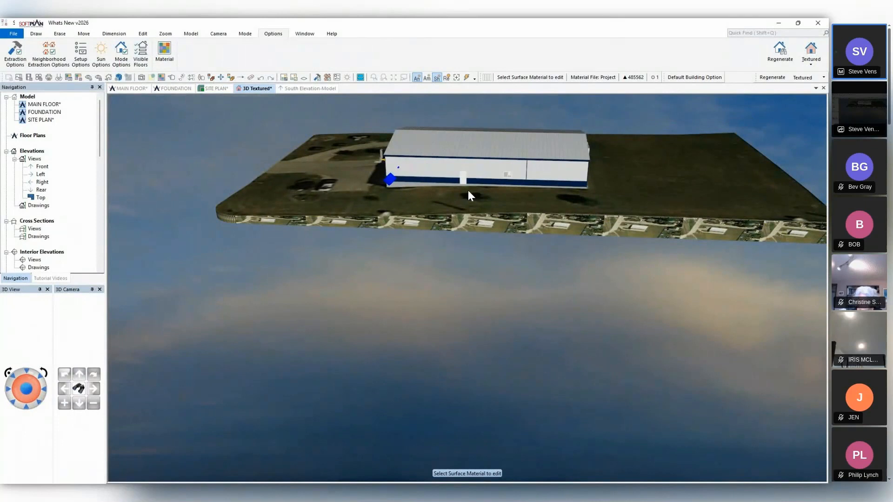
pyautogui.scroll(5, 468, 191)
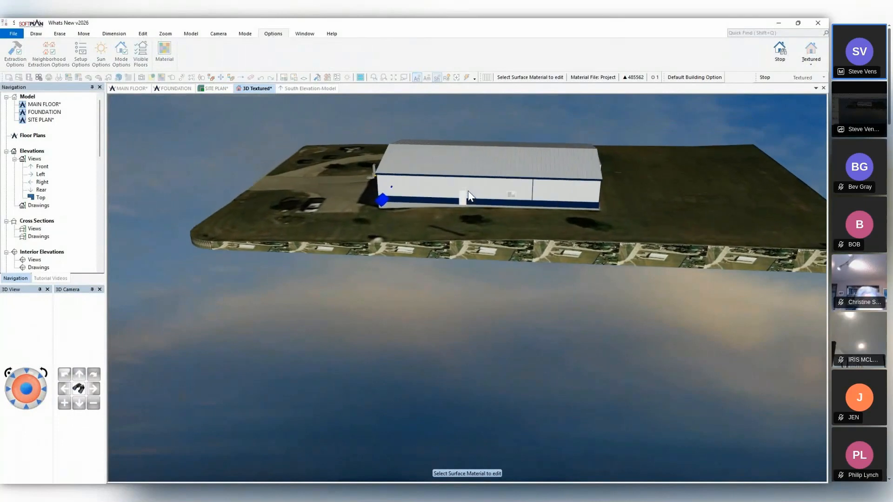
pyautogui.scroll(6, 468, 190)
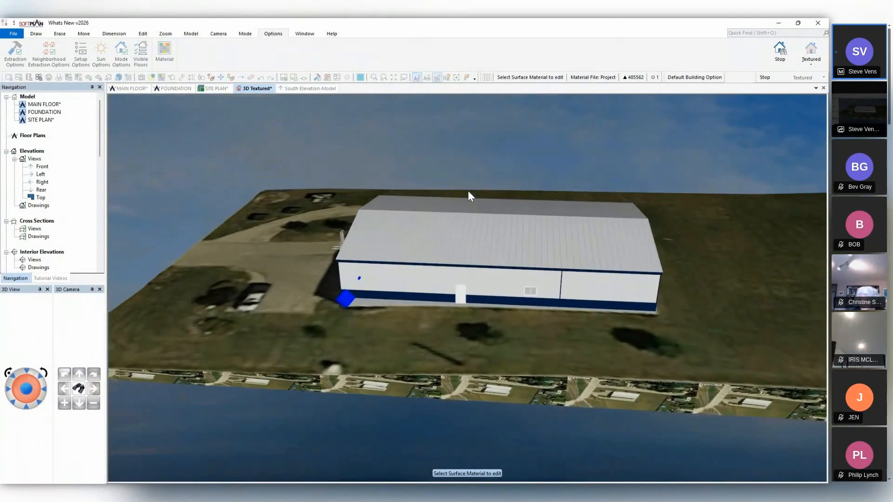
pyautogui.scroll(3, 468, 190)
pyautogui.moveTo(543, 286); pyautogui.dragTo(580, 103, button='middle')
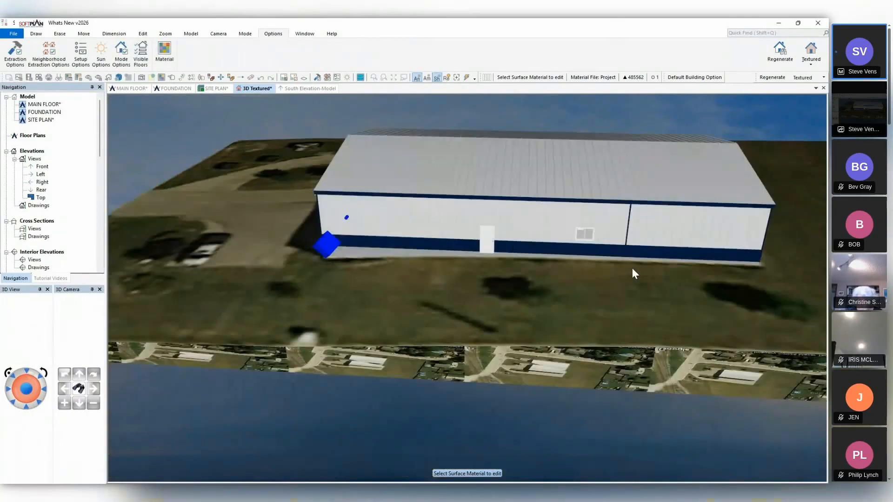
pyautogui.moveTo(427, 283)
pyautogui.mouseDown(button='middle')
pyautogui.moveTo(629, 266)
pyautogui.moveTo(704, 249)
pyautogui.mouseUp(button='middle')
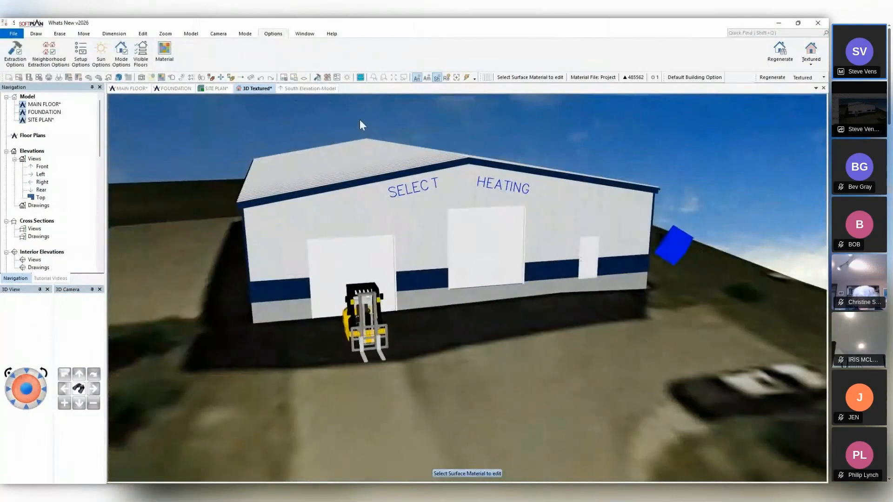
# Block erase the imported shot points inside the building outline on the site plan.
pyautogui.click(225, 89)
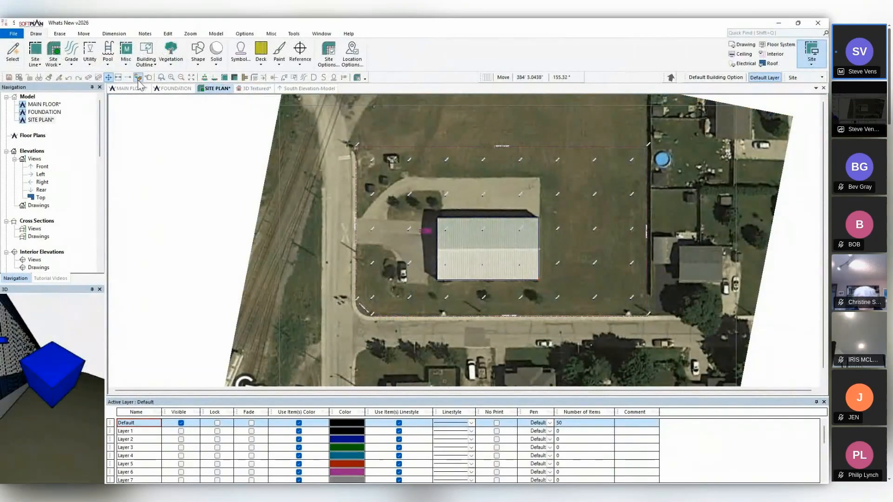
pyautogui.click(98, 78)
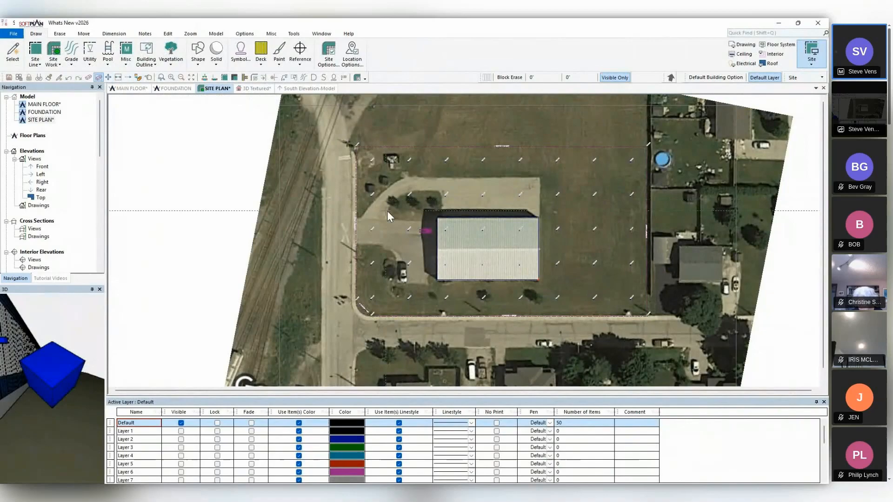
pyautogui.click(437, 224)
pyautogui.click(529, 275)
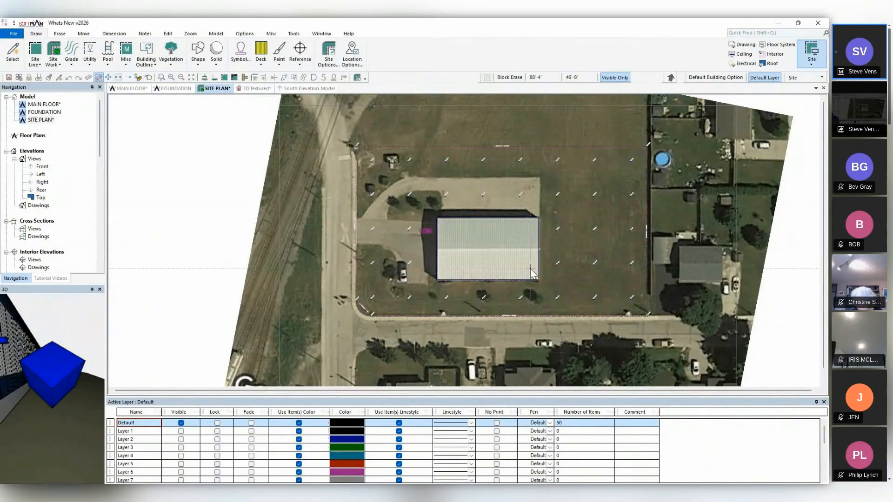
# Turn on fading for the Satellite Image layer.
pyautogui.scroll(5, 464, 241)
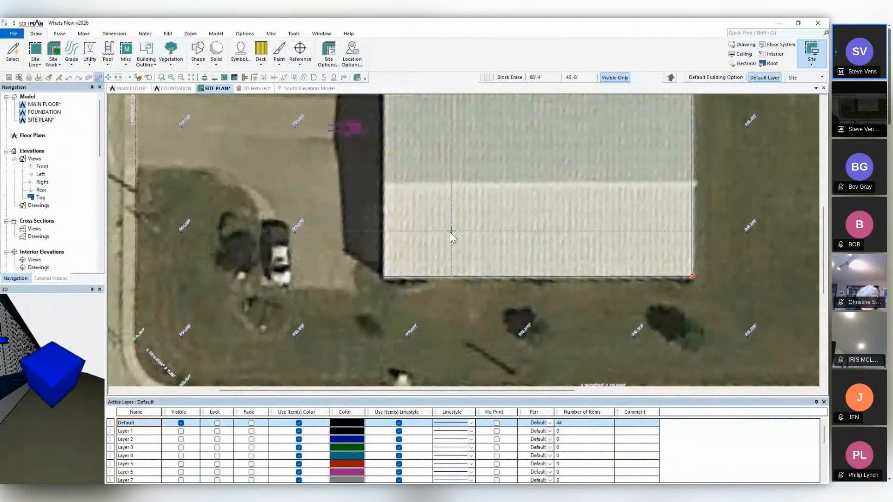
pyautogui.scroll(-5, 388, 450)
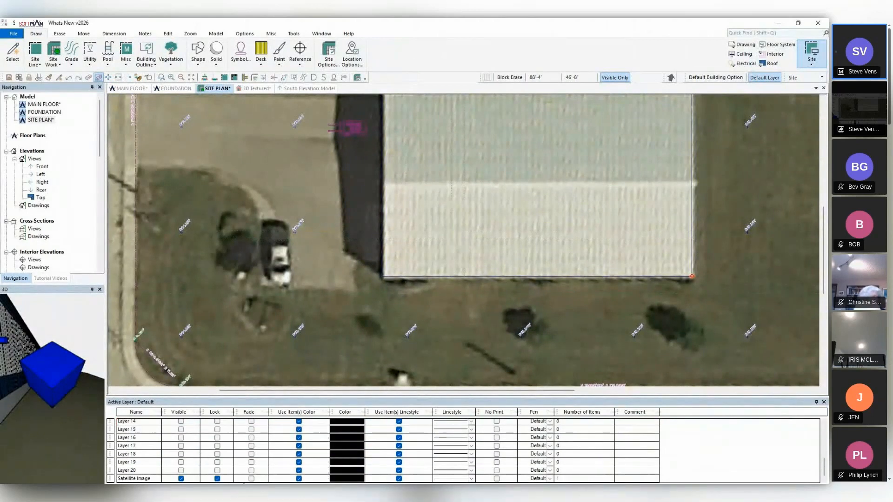
pyautogui.click(252, 479)
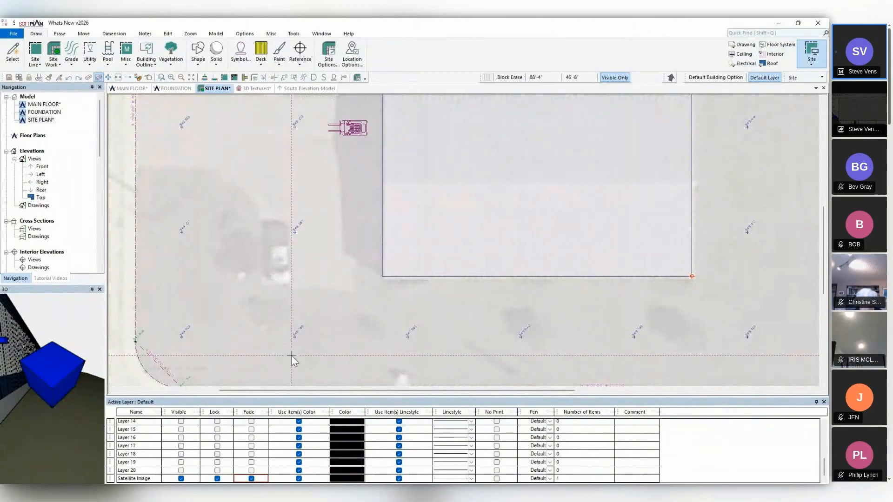
pyautogui.moveTo(258, 255); pyautogui.dragTo(190, 355, button='middle')
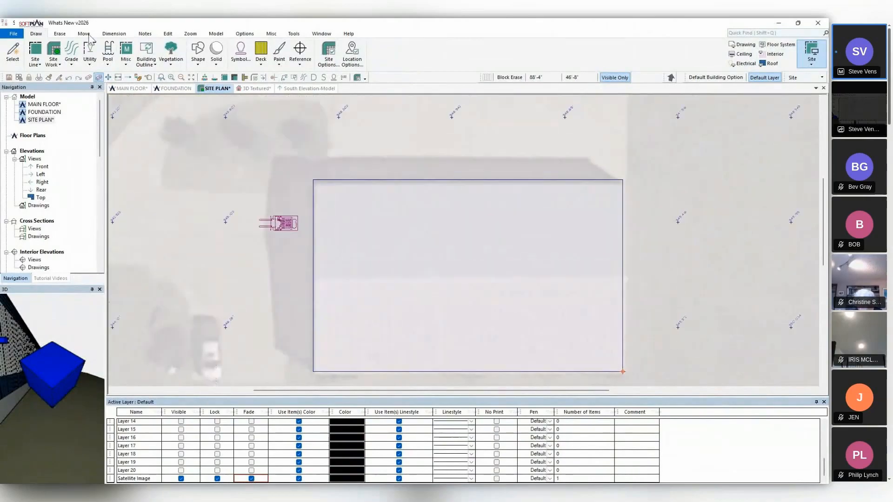
# Place control shot points at elevation 947' on the building outline's two upper corners, the upper edge's midpoint and the front wall.
pyautogui.click(71, 55)
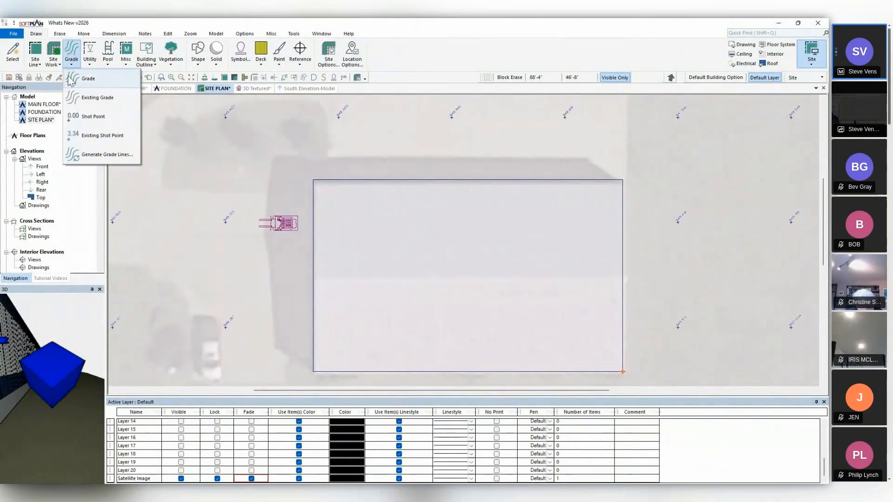
pyautogui.click(86, 118)
pyautogui.click(11, 38)
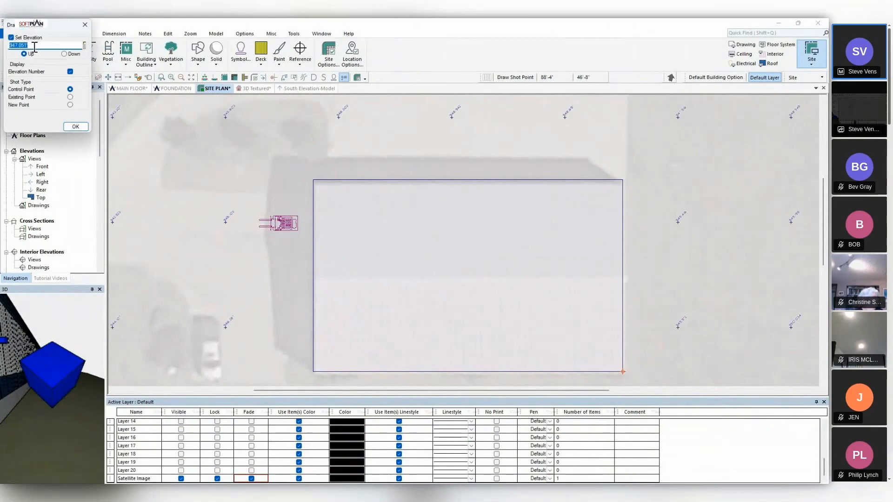
pyautogui.write('947')
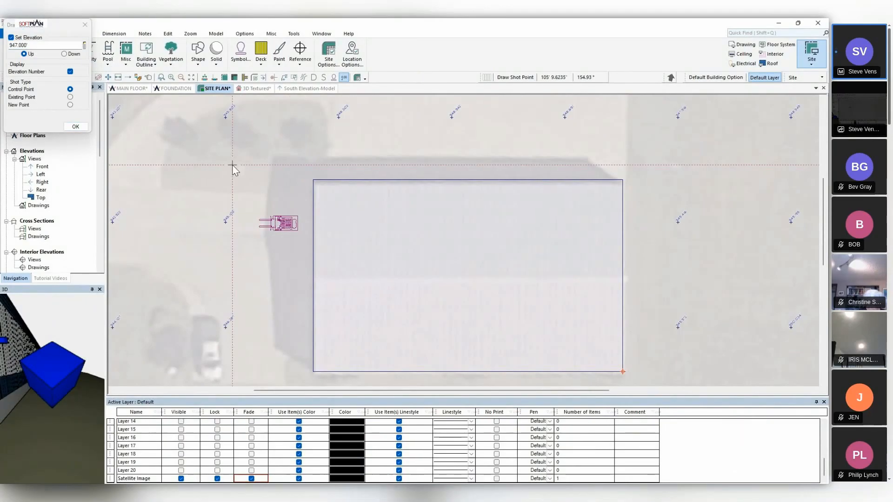
pyautogui.click(312, 179)
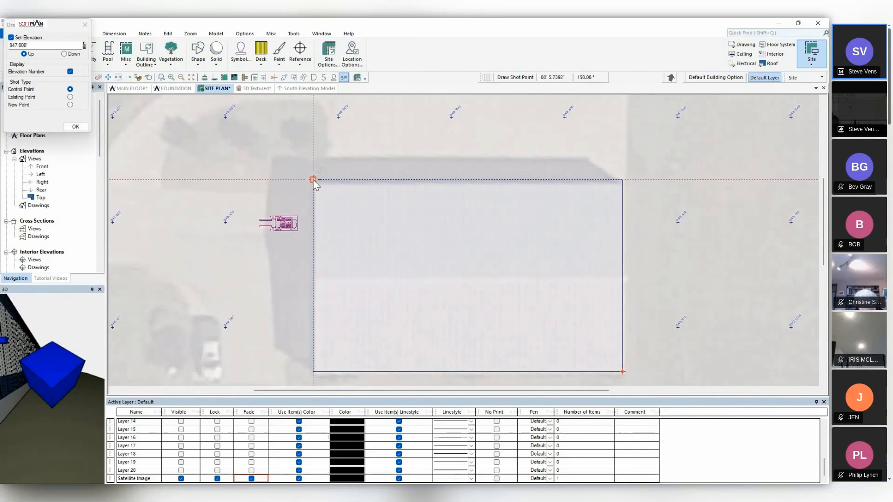
pyautogui.click(622, 180)
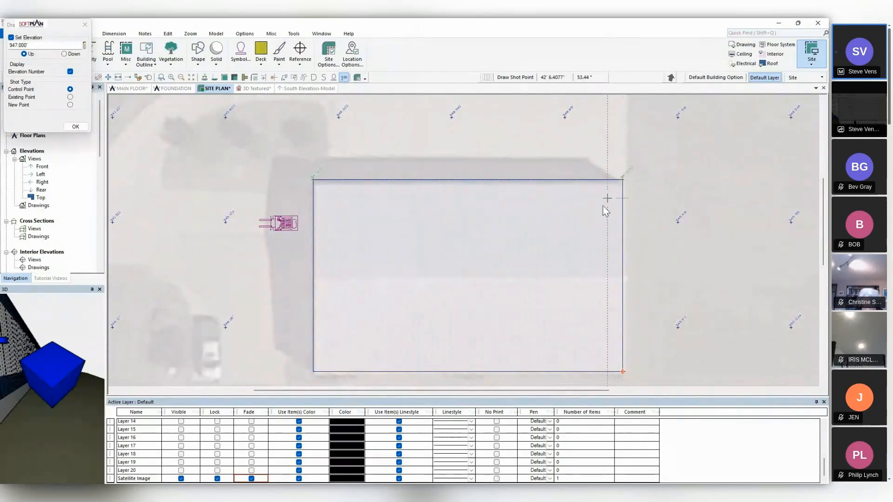
pyautogui.click(470, 180)
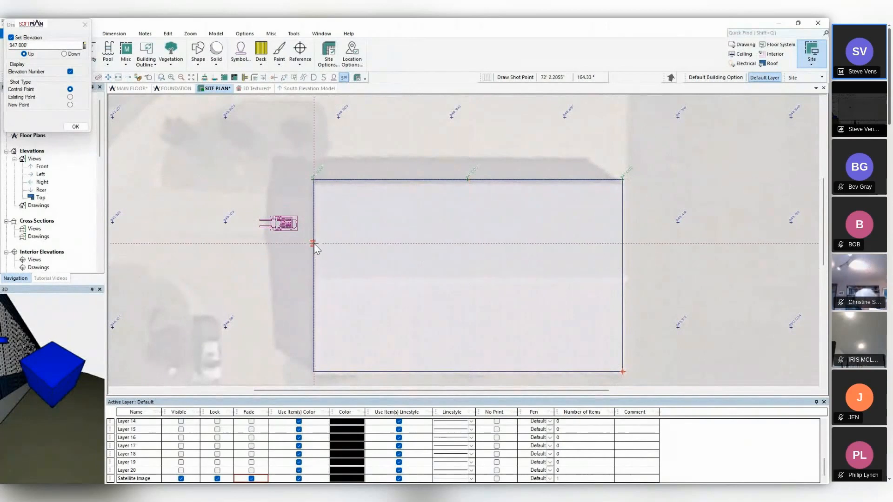
pyautogui.click(313, 243)
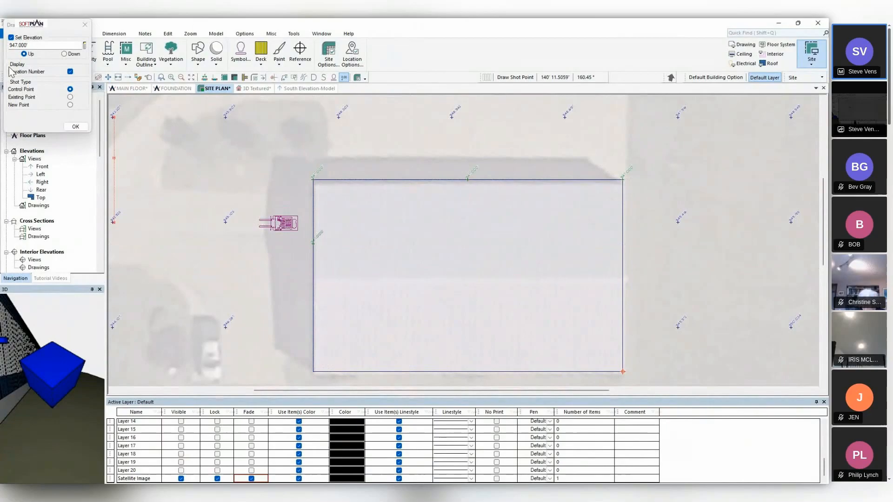
# Place control shot points at elevation 951' on the front wall, both lower corners and the lower edge's midpoint of the building outline.
pyautogui.doubleClick(41, 45)
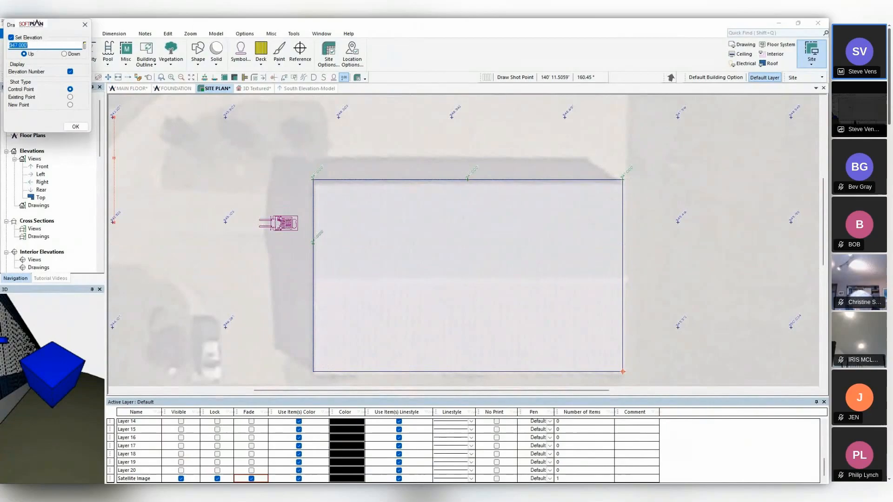
pyautogui.write('951')
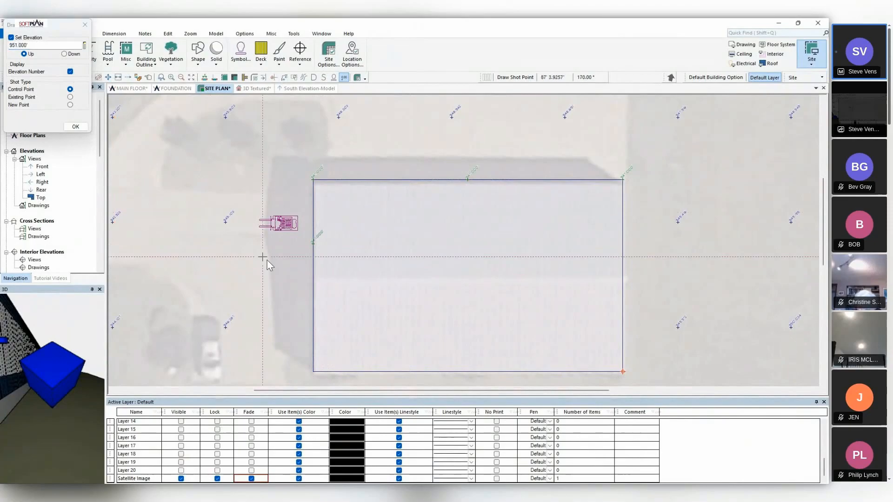
pyautogui.click(314, 275)
pyautogui.click(313, 372)
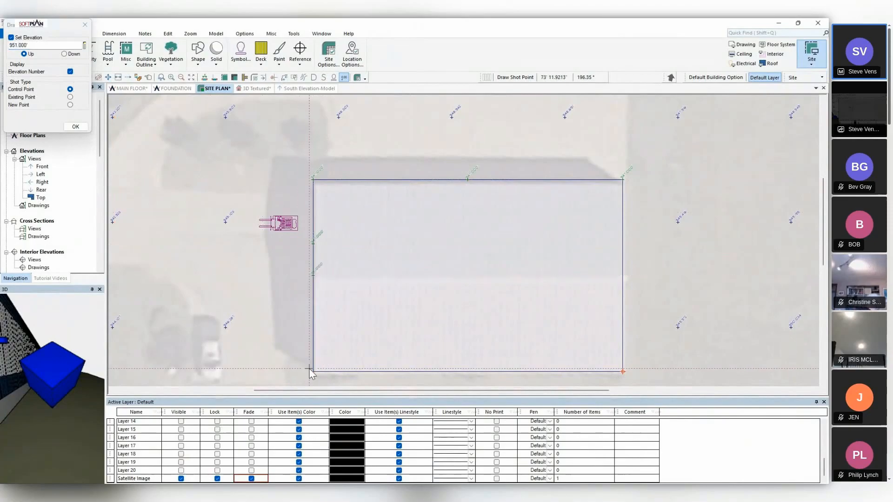
pyautogui.click(468, 372)
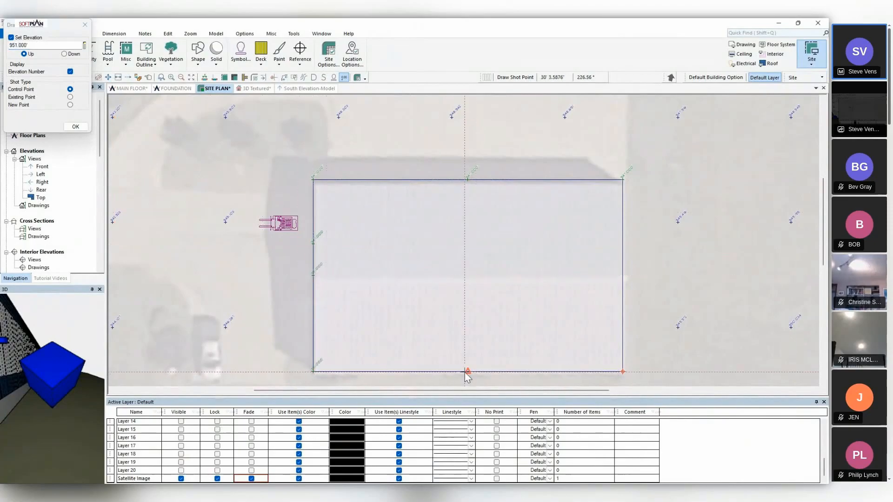
pyautogui.click(620, 374)
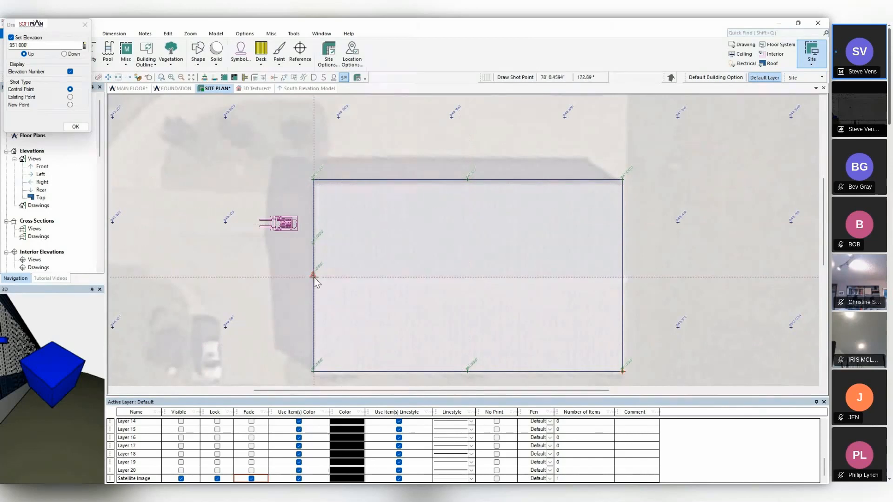
# Assign the upper-edge midpoint shot point to Property, repeat that edit on the other building shot points, and check the grade in 3D.
pyautogui.click(149, 79)
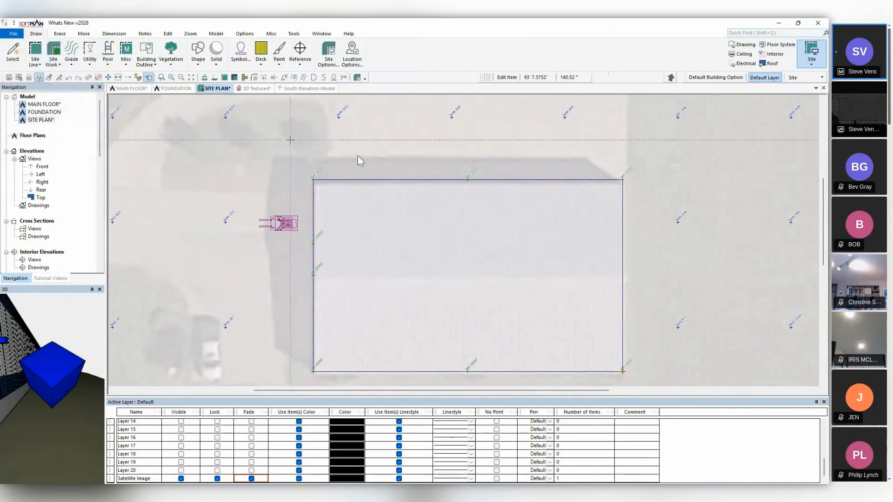
pyautogui.click(467, 177)
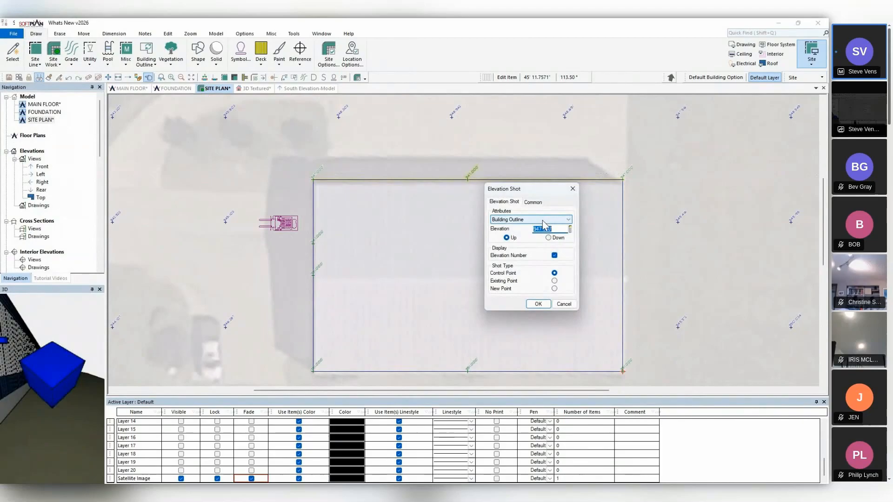
pyautogui.click(544, 224)
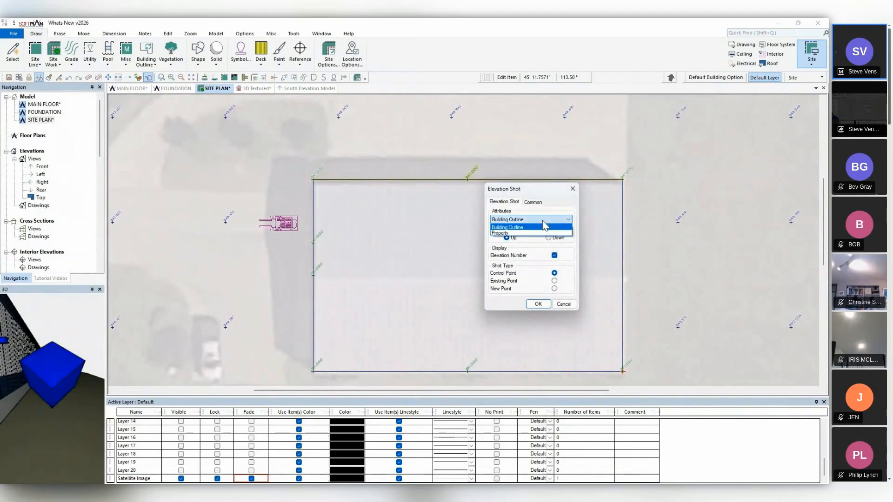
pyautogui.click(505, 233)
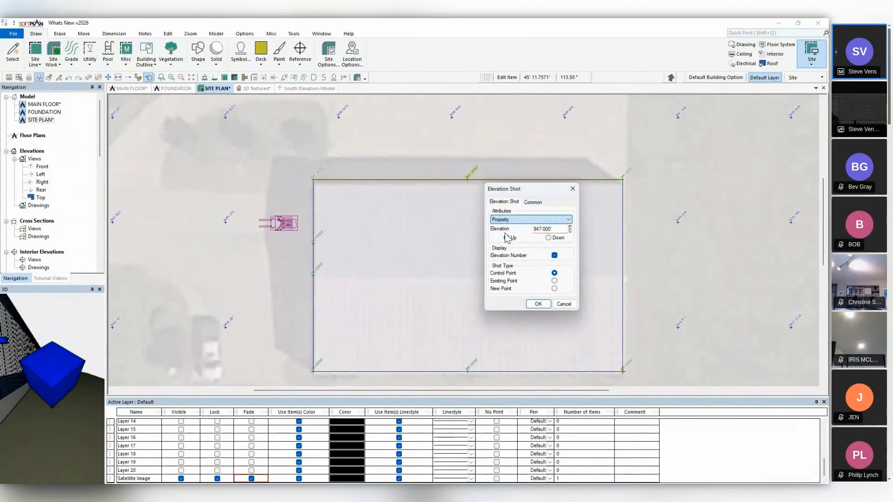
pyautogui.click(542, 304)
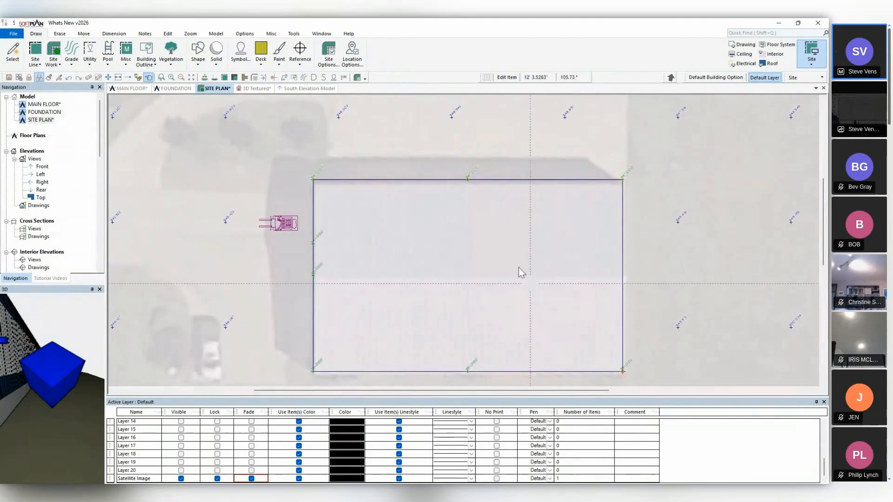
pyautogui.rightClick(440, 155)
pyautogui.click(468, 192)
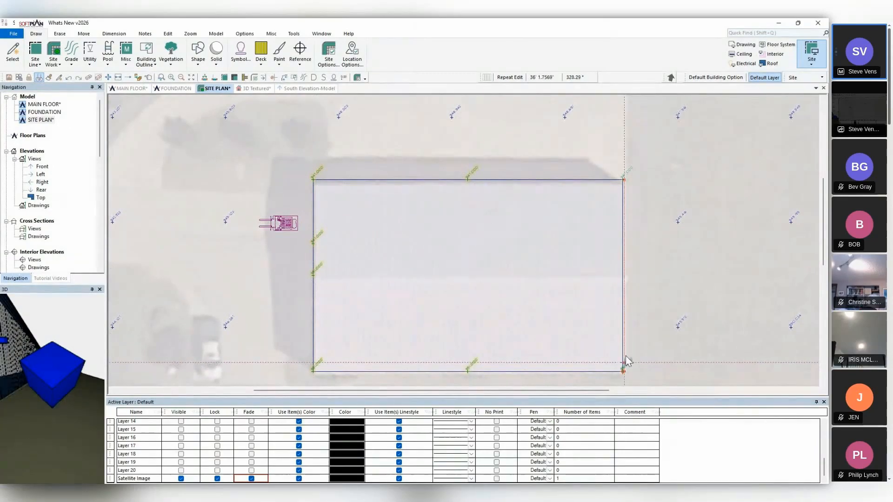
pyautogui.click(254, 88)
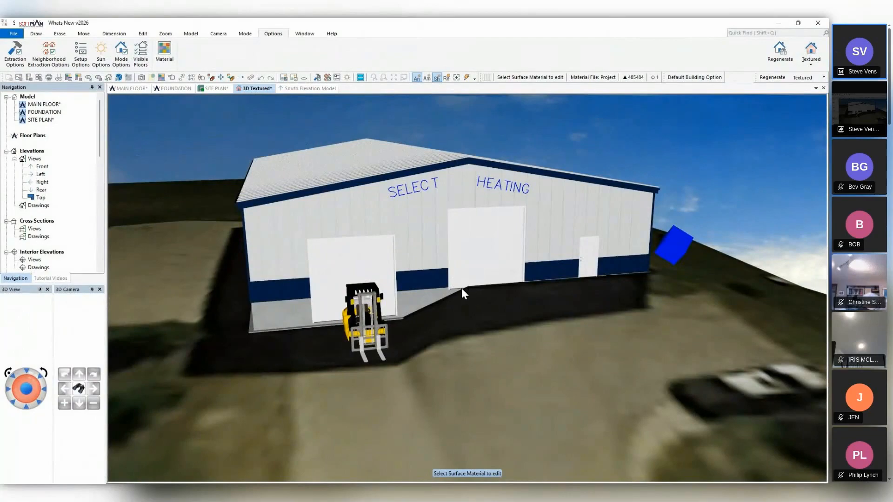
# Move the front wall's 951' shot point closer to the 947' point, and shift the 945.103' shot point level with the 947' point.
pyautogui.click(216, 89)
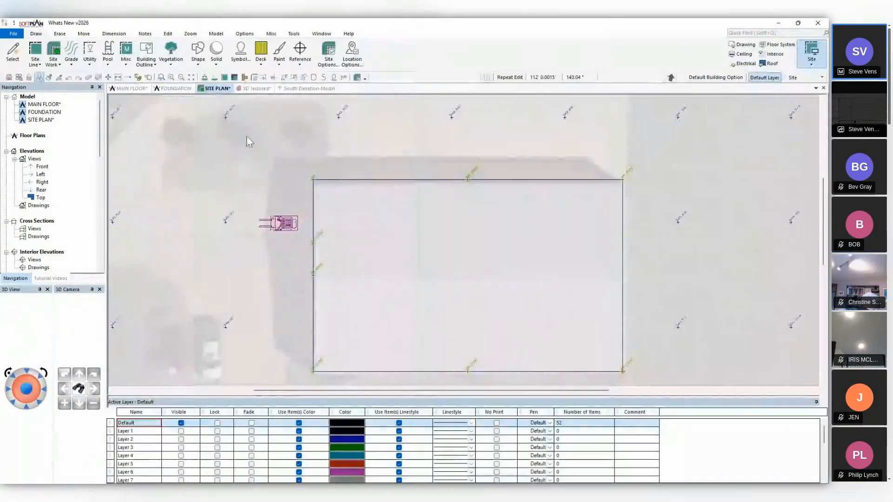
pyautogui.scroll(2, 465, 242)
pyautogui.scroll(2, 465, 242)
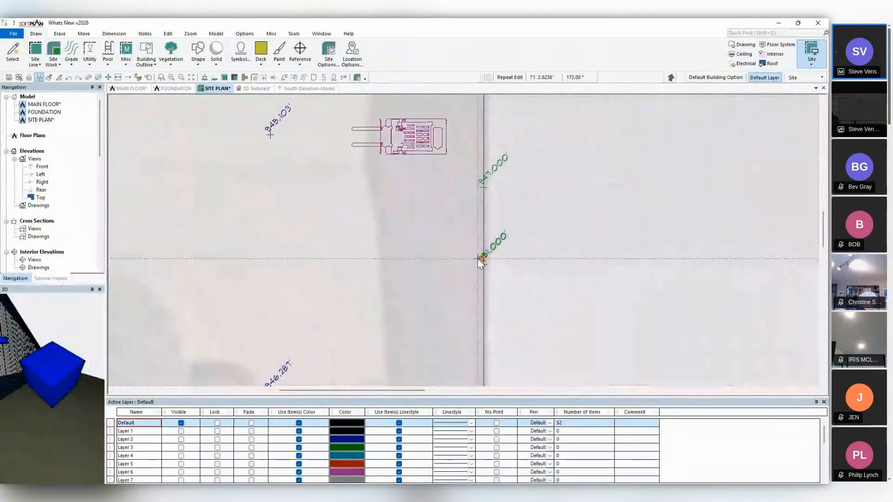
pyautogui.click(478, 259)
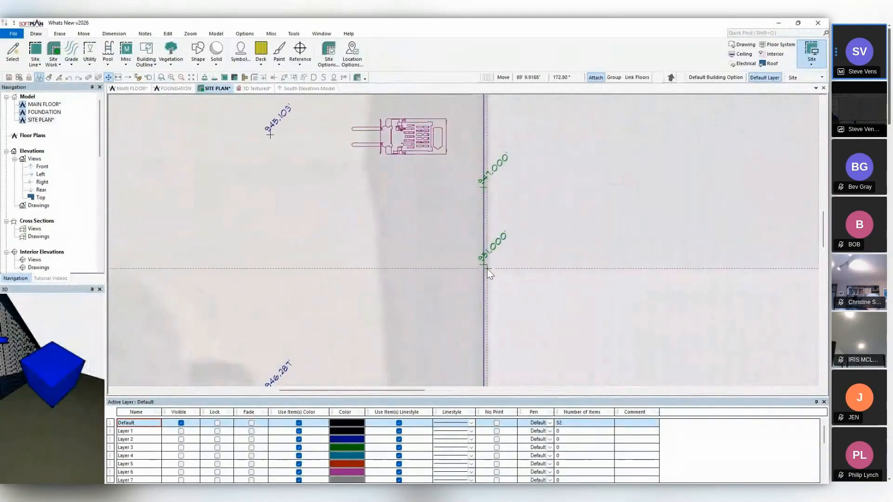
pyautogui.rightClick(484, 263)
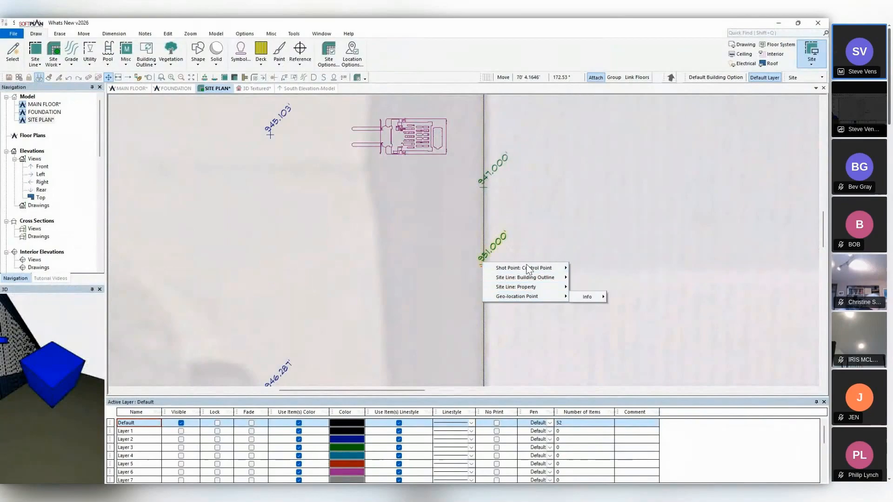
pyautogui.click(593, 289)
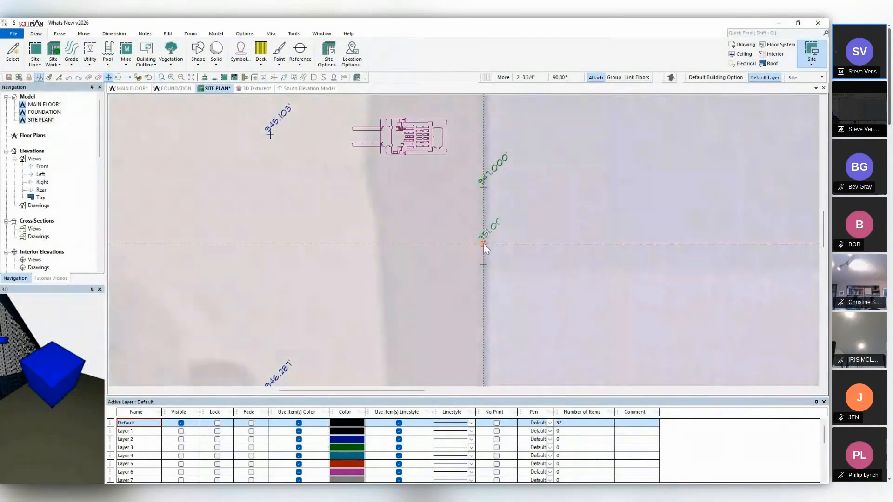
pyautogui.click(484, 242)
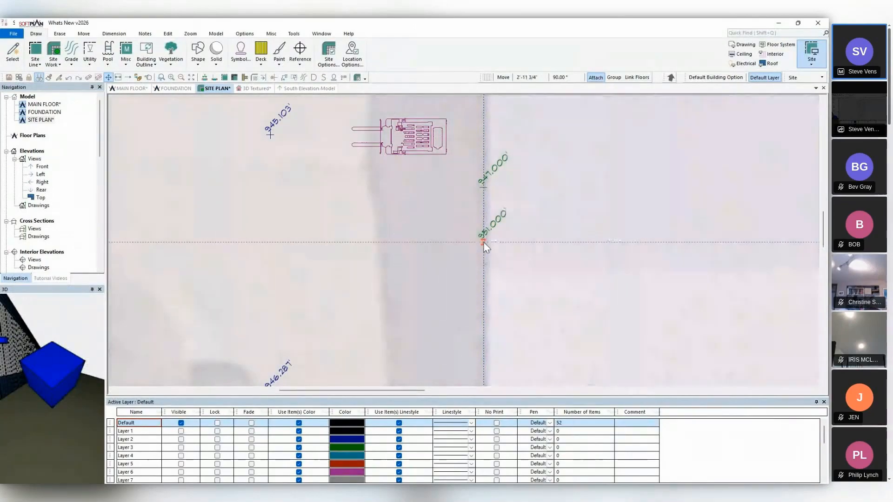
pyautogui.click(271, 134)
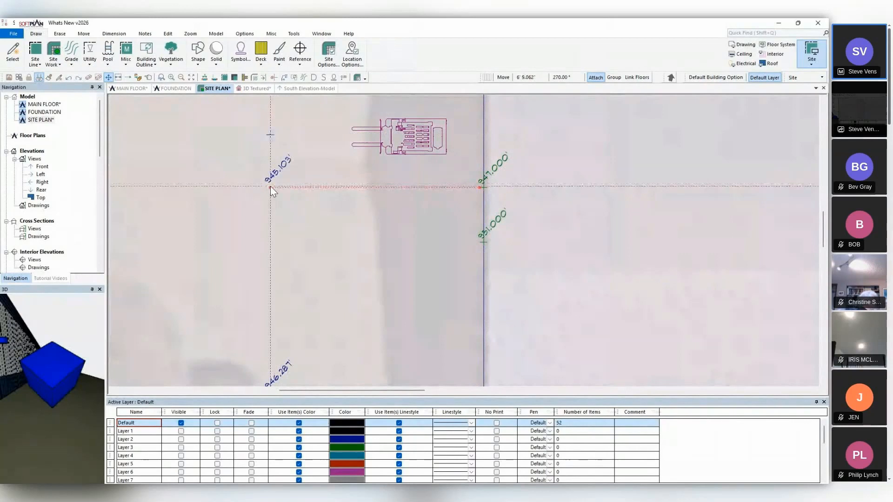
pyautogui.click(269, 186)
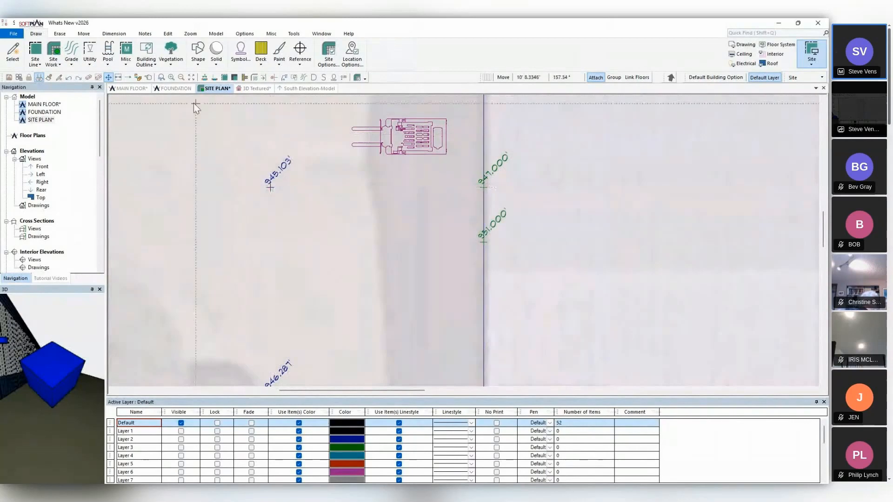
# Switch the 3D view to Shaded mode and examine the grade along the front of the building.
pyautogui.click(253, 89)
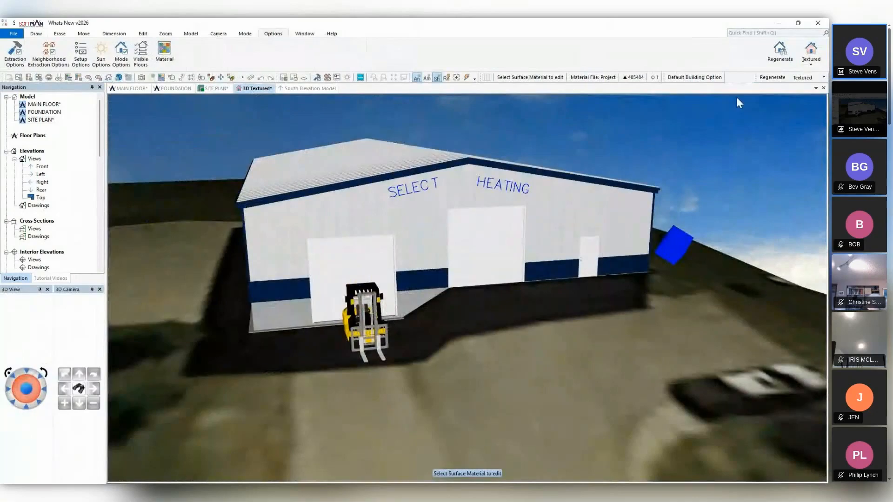
pyautogui.click(822, 52)
pyautogui.click(812, 117)
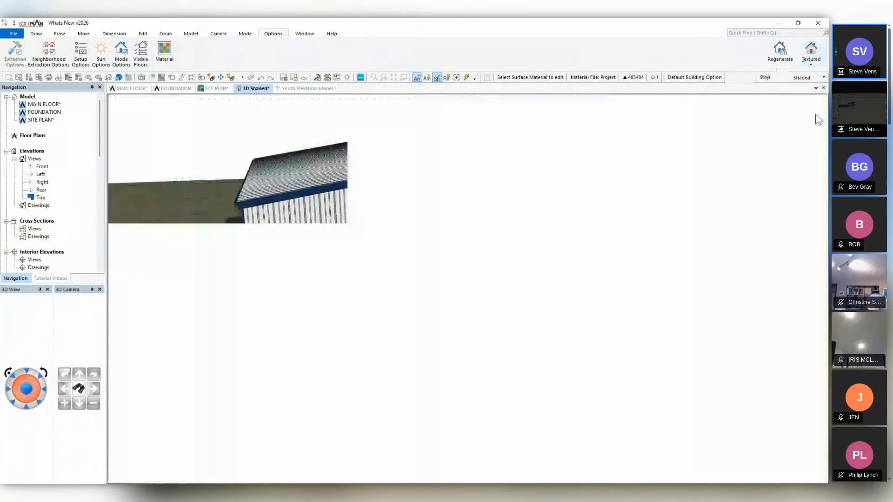
pyautogui.moveTo(538, 244); pyautogui.dragTo(491, 204, button='middle')
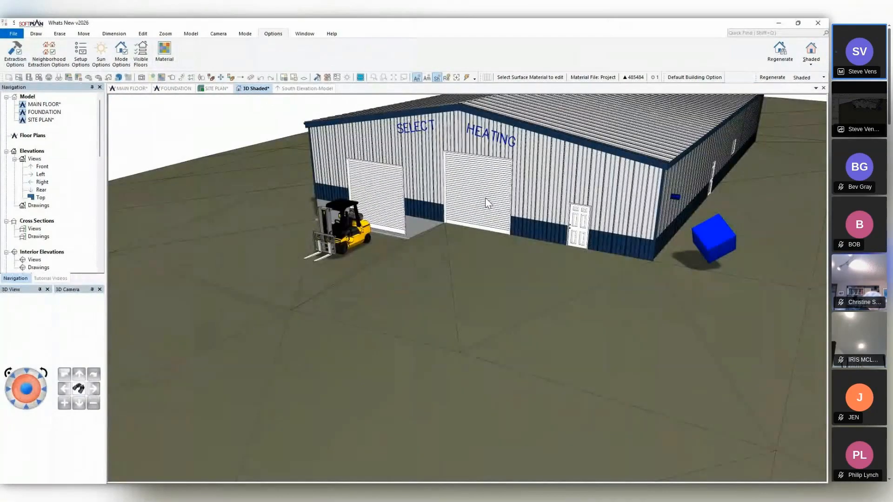
pyautogui.moveTo(487, 203); pyautogui.dragTo(415, 251, button='middle')
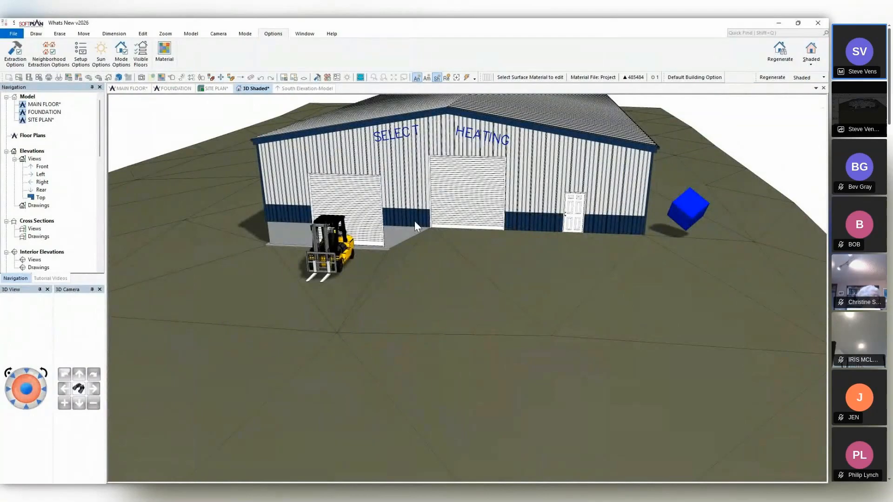
# Draw a line-method driveway on the site plan from the property line to about 59' along the building's front wall, with an about 20' diagonal edge.
pyautogui.click(212, 91)
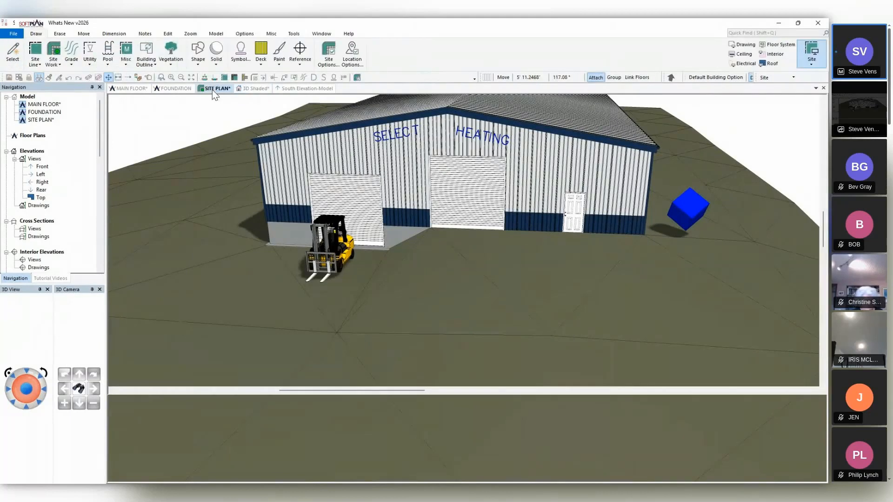
pyautogui.click(41, 61)
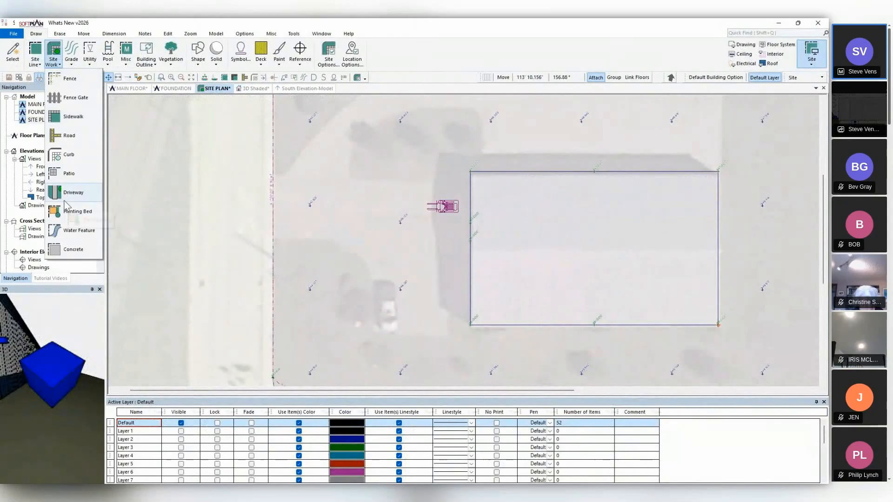
pyautogui.click(69, 204)
pyautogui.click(86, 236)
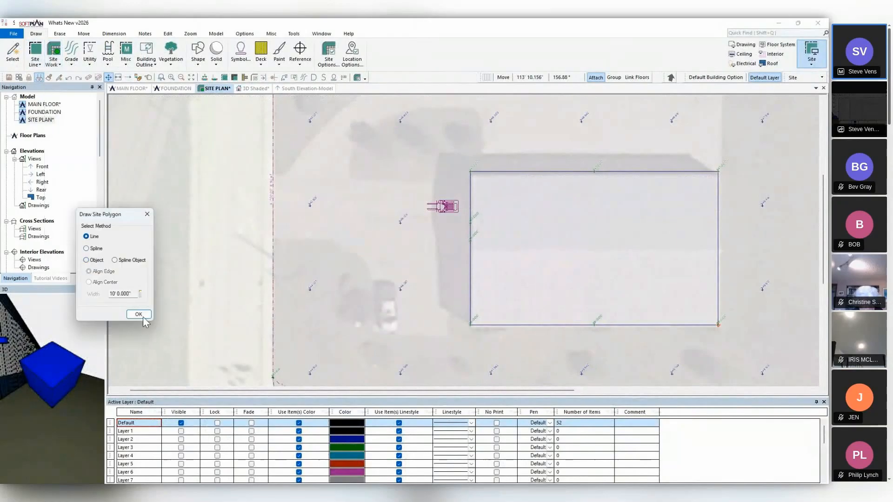
pyautogui.click(144, 317)
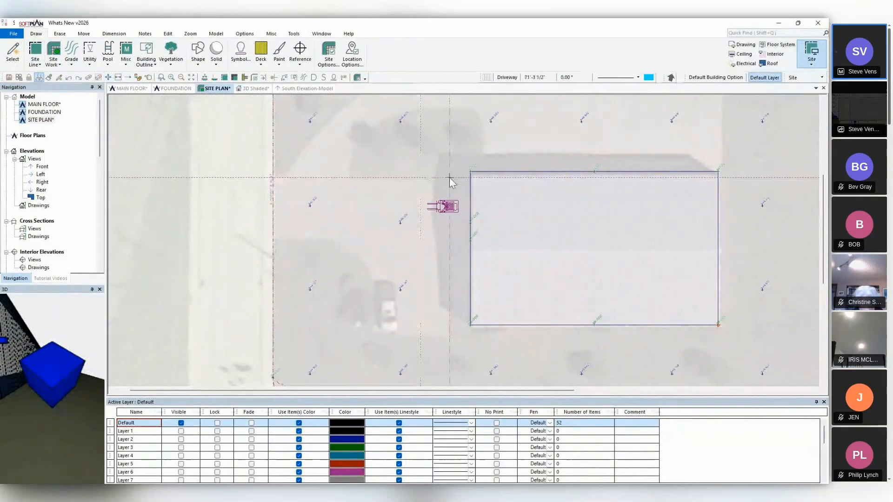
pyautogui.click(470, 178)
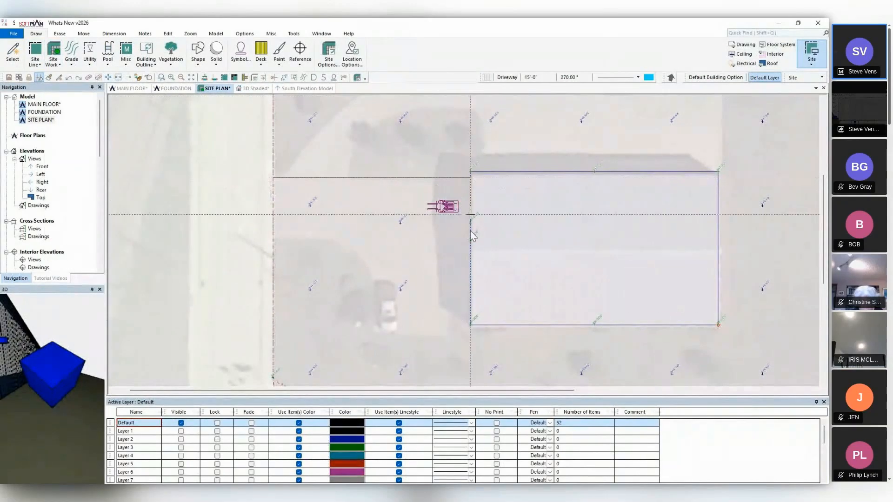
pyautogui.click(471, 323)
pyautogui.click(375, 325)
pyautogui.click(375, 276)
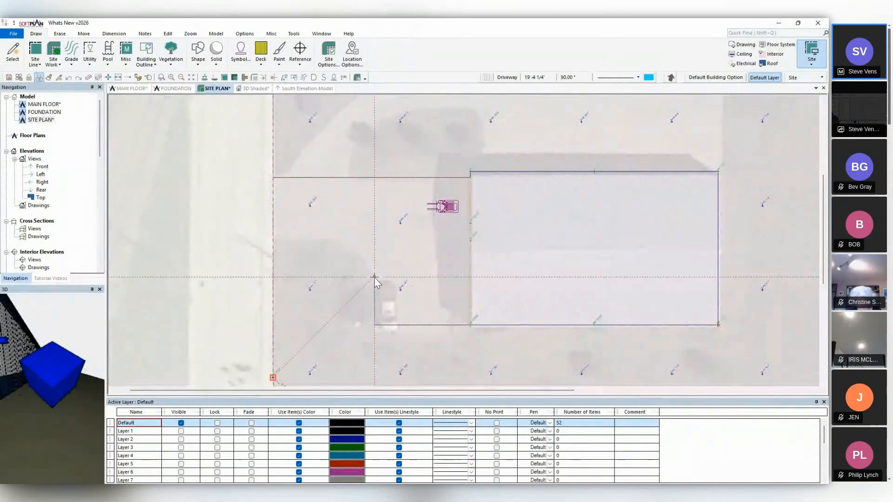
pyautogui.click(339, 241)
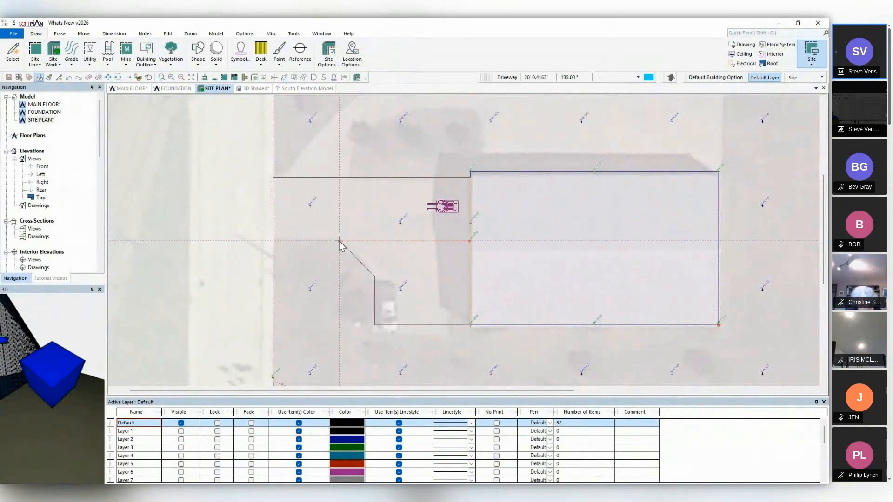
pyautogui.click(273, 241)
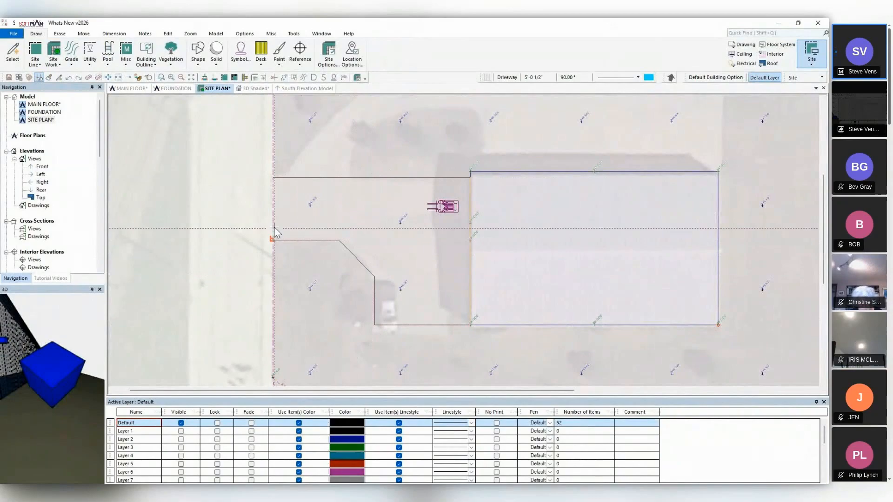
pyautogui.click(274, 177)
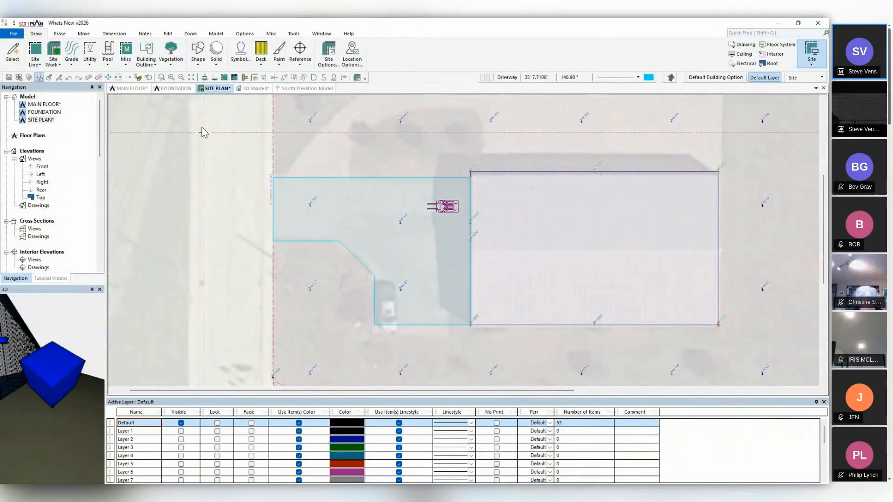
# Turn the driveway's diagonal edge into an arc with an 18' radius.
pyautogui.click(149, 78)
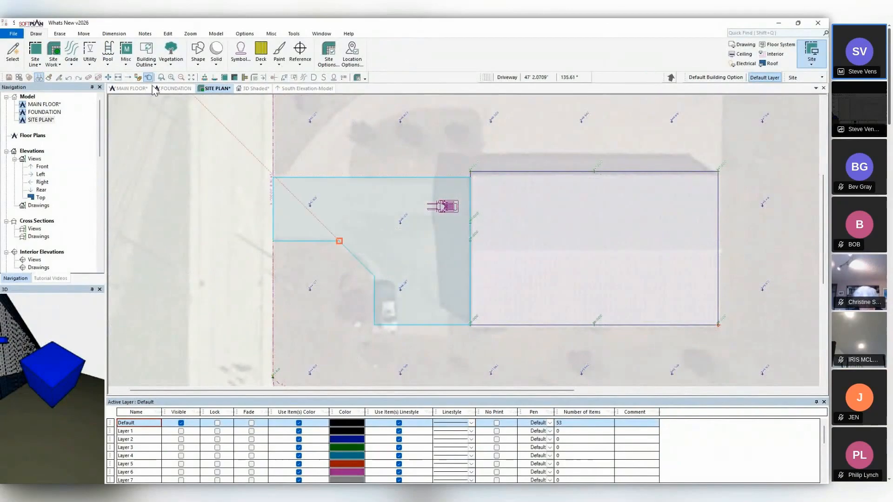
pyautogui.click(361, 261)
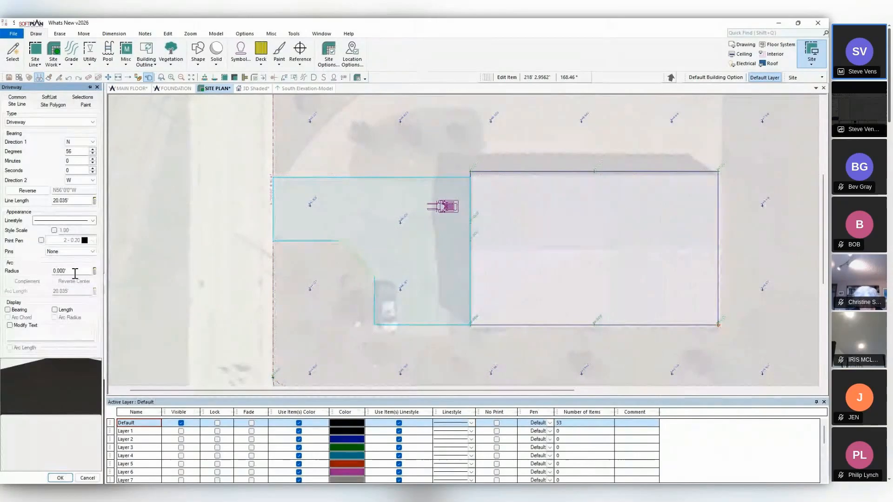
pyautogui.doubleClick(73, 271)
pyautogui.write('18')
pyautogui.press('Tab')
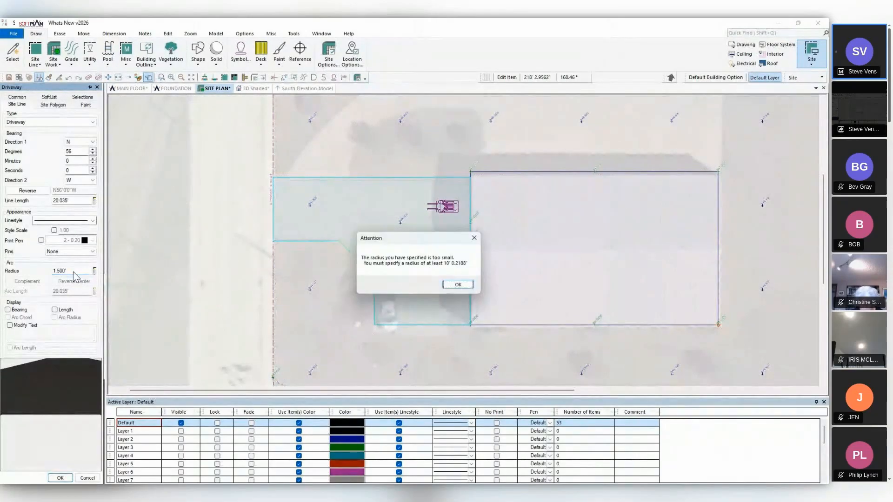
pyautogui.click(458, 284)
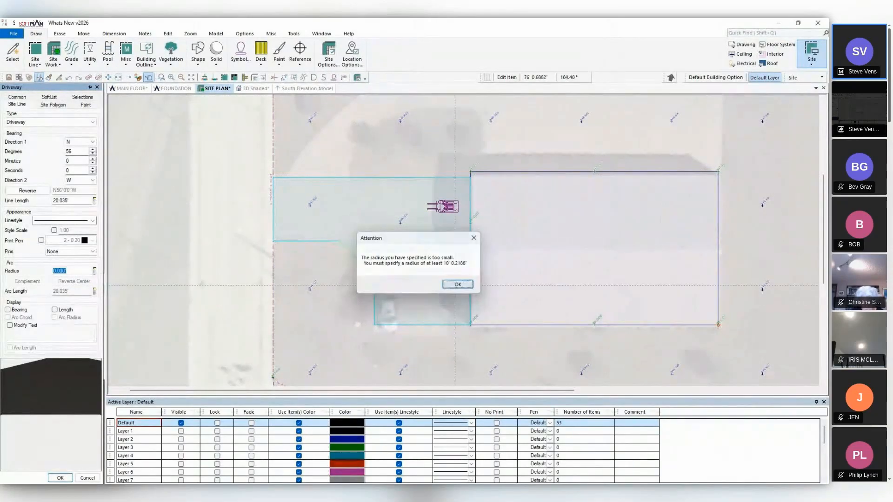
pyautogui.write('10')
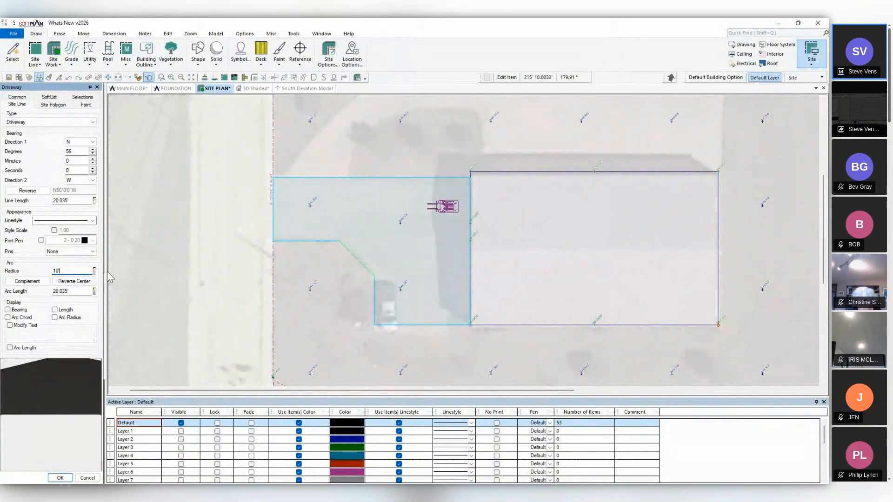
pyautogui.press('Tab')
pyautogui.click(458, 285)
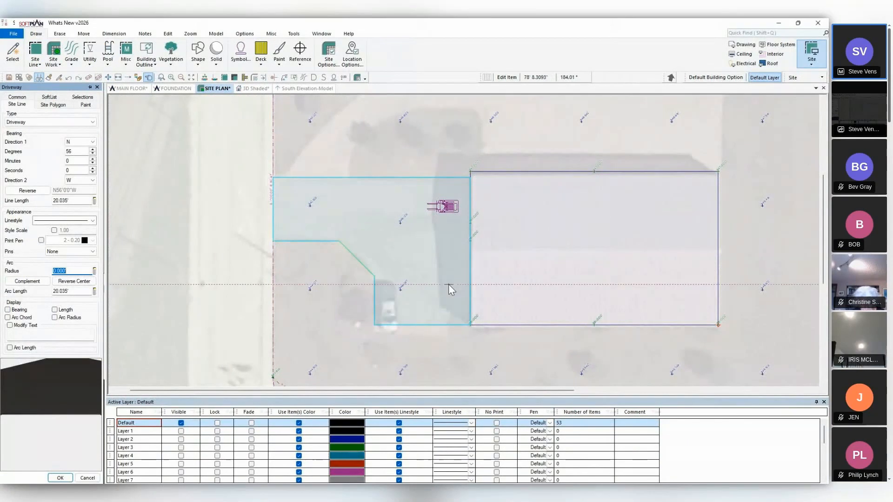
pyautogui.write('18')
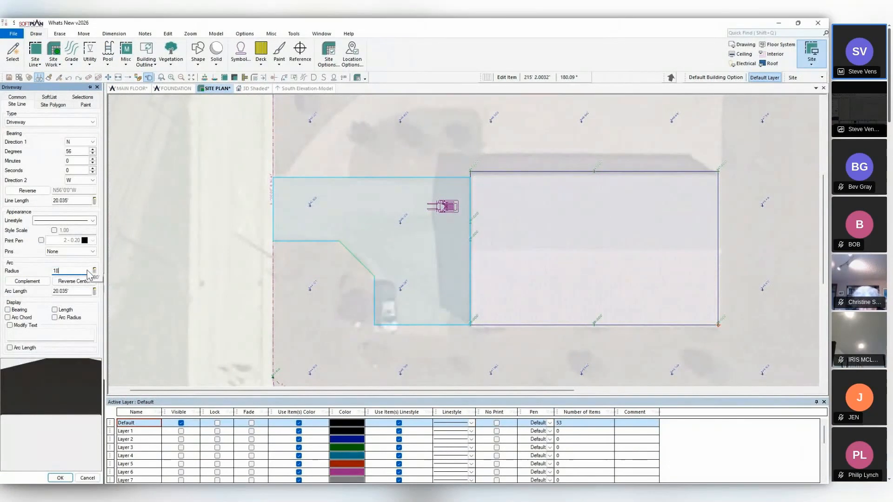
pyautogui.press('Tab')
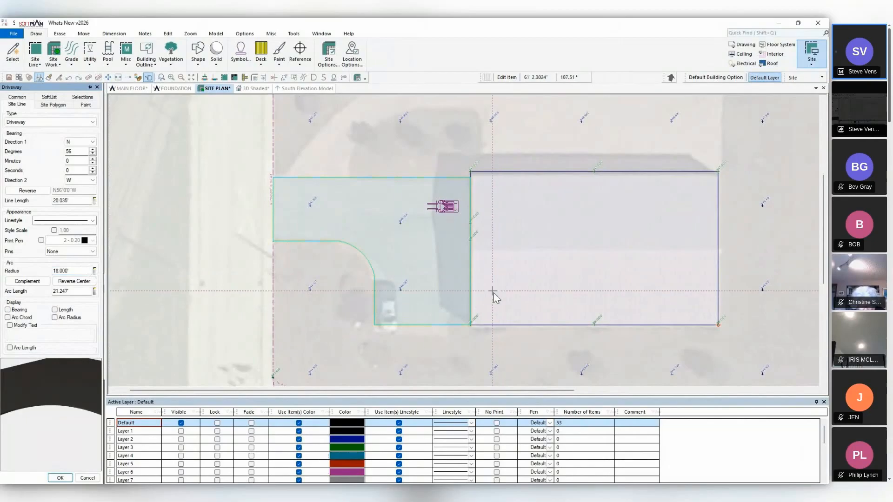
# Check the driveway in the 3D view, fit its site polygon to the ground and enable Follow Ground Grade.
pyautogui.click(252, 89)
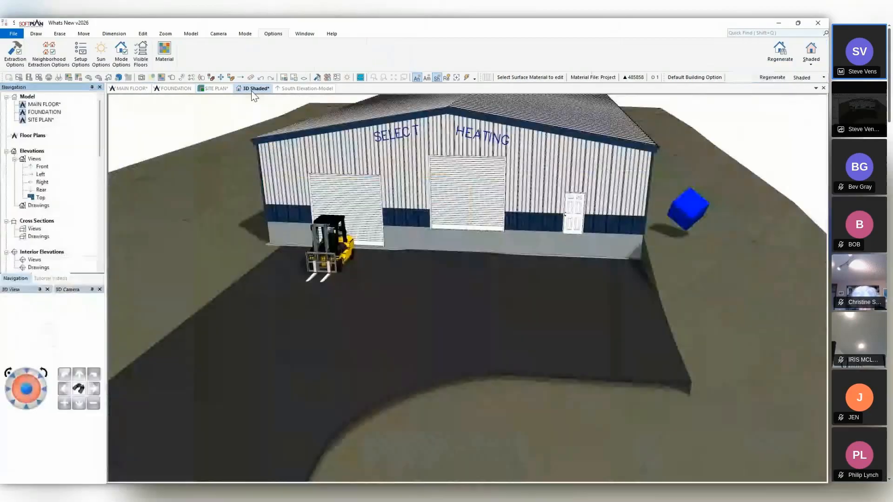
pyautogui.moveTo(525, 289); pyautogui.dragTo(506, 293, button='middle')
pyautogui.moveTo(447, 284); pyautogui.dragTo(594, 201, button='middle')
pyautogui.scroll(-5, 561, 236)
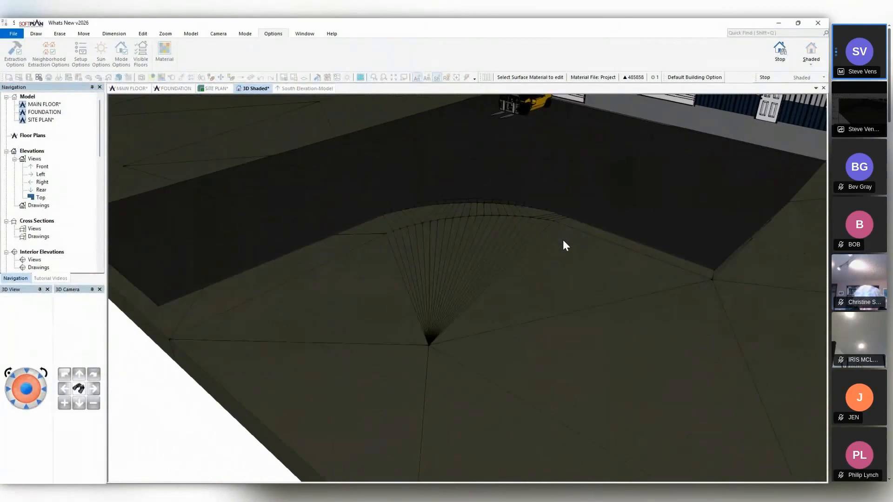
pyautogui.moveTo(554, 235); pyautogui.dragTo(576, 303, button='middle')
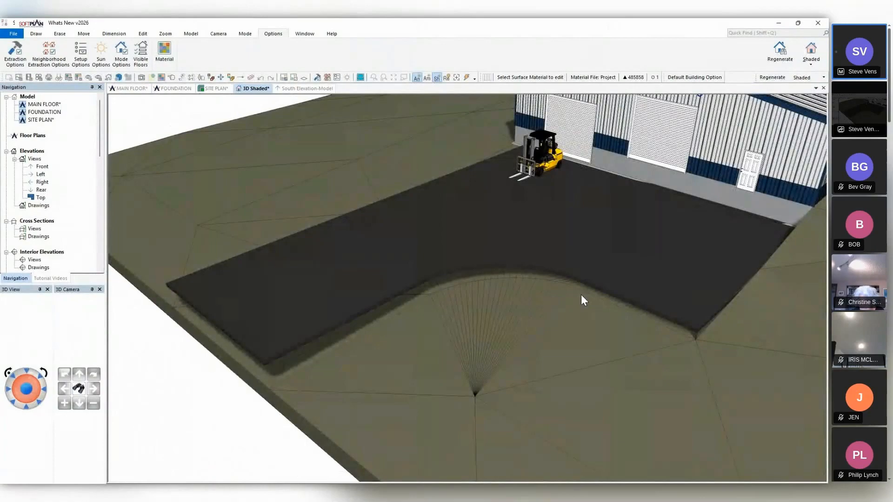
pyautogui.click(172, 78)
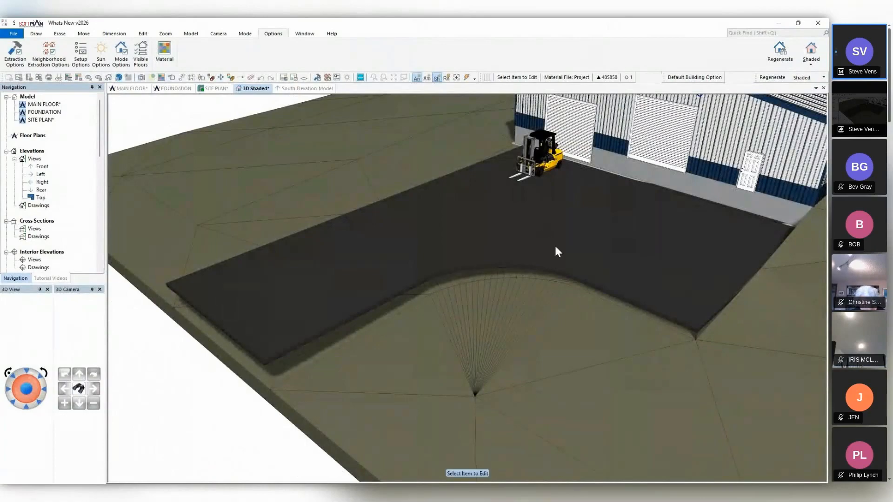
pyautogui.click(553, 245)
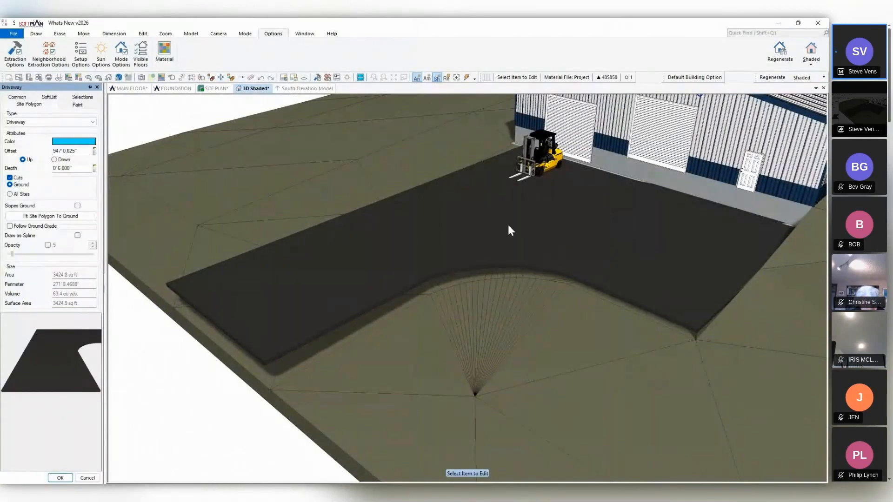
pyautogui.click(49, 218)
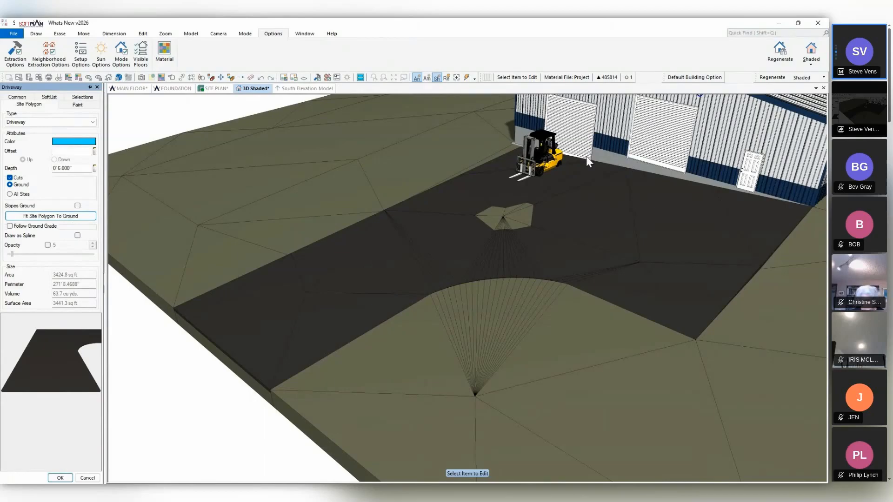
pyautogui.click(9, 226)
# Inspect the driveway's slope from the front, set its ground grade offset to 2" Down and apply the edit.
pyautogui.moveTo(317, 244)
pyautogui.mouseDown(button='middle')
pyautogui.moveTo(424, 286)
pyautogui.moveTo(403, 308)
pyautogui.mouseUp(button='middle')
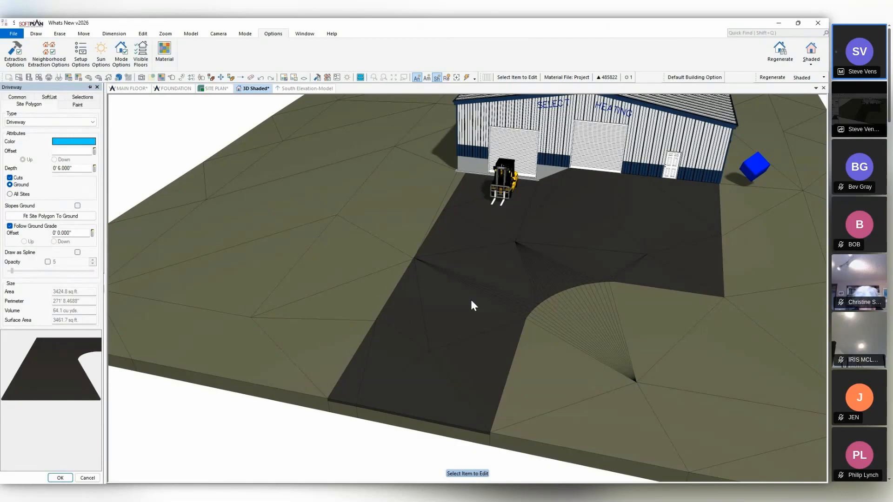
pyautogui.moveTo(499, 299); pyautogui.dragTo(501, 287, button='middle')
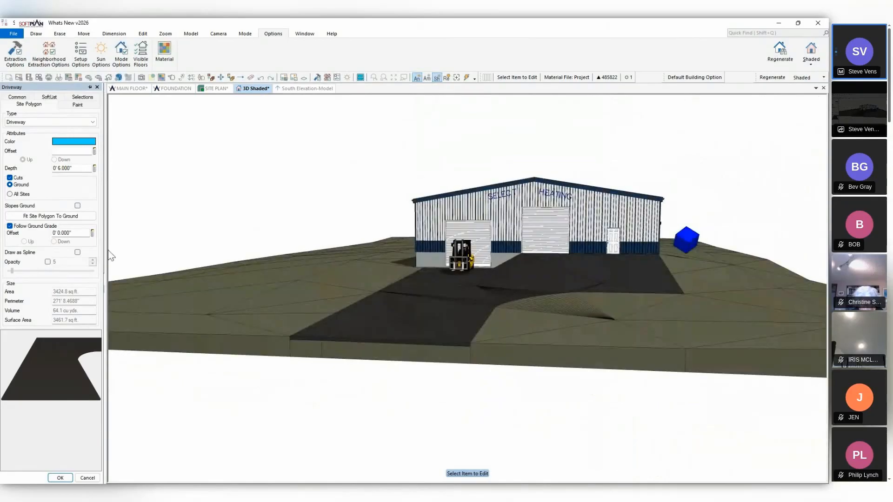
pyautogui.scroll(4, 504, 350)
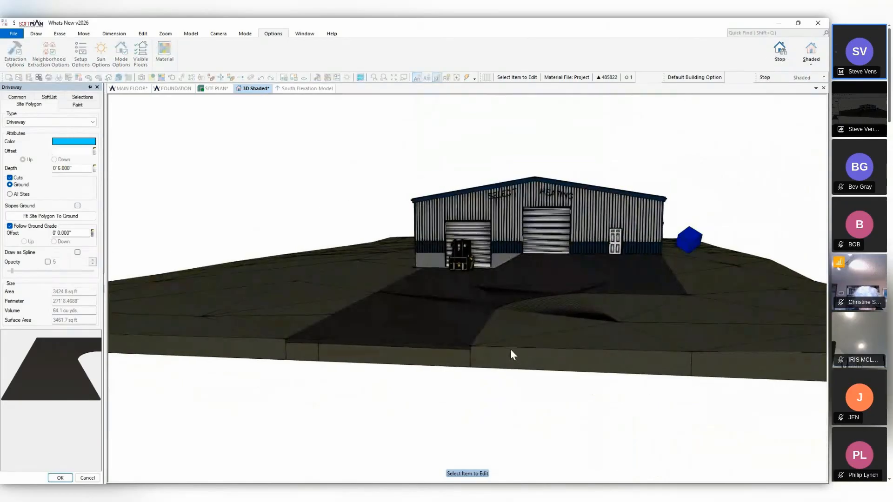
pyautogui.scroll(4, 511, 350)
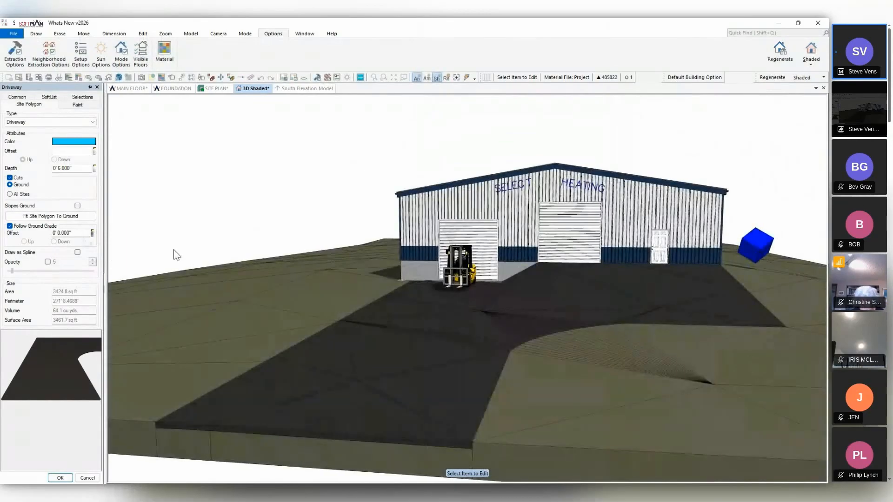
pyautogui.moveTo(475, 300); pyautogui.dragTo(467, 256, button='middle')
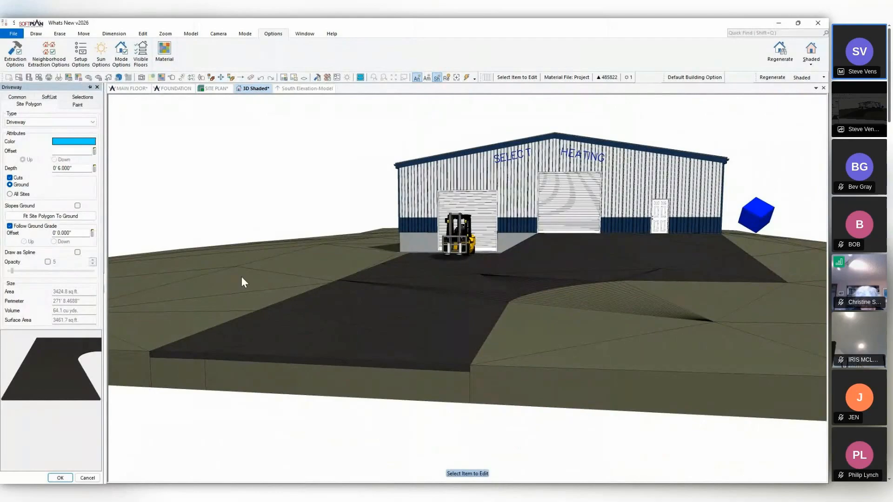
pyautogui.click(77, 233)
pyautogui.write('2')
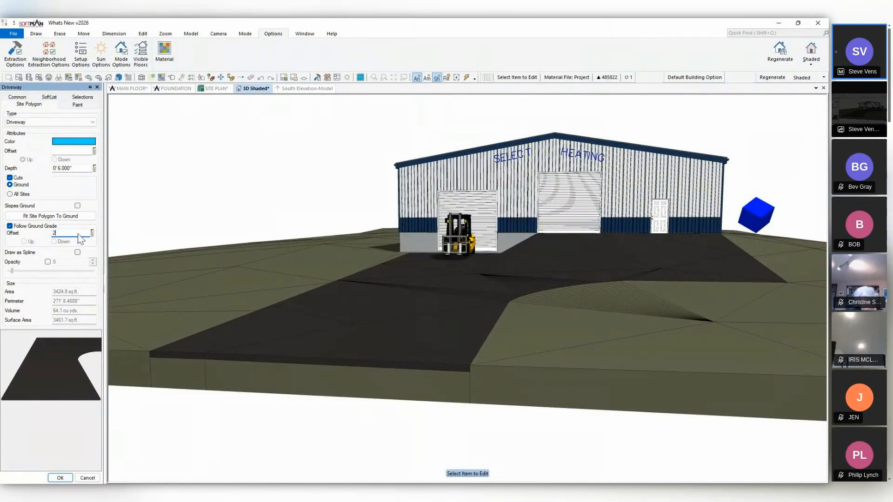
pyautogui.press('Return')
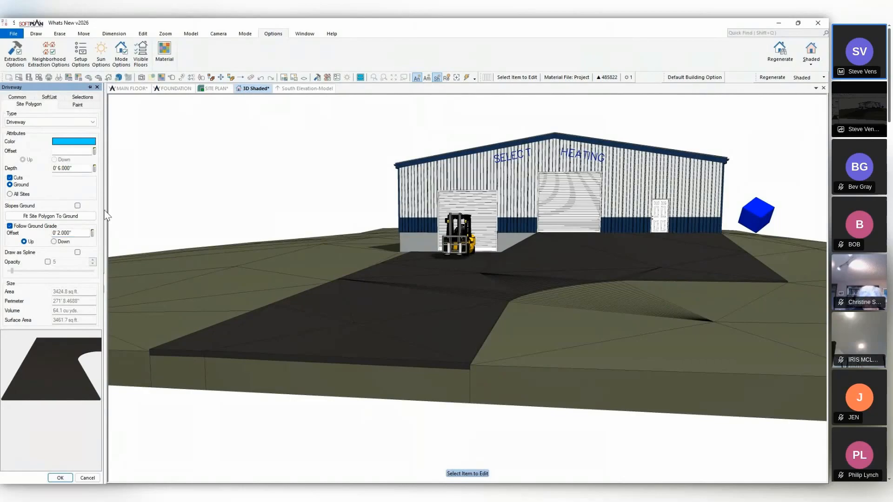
pyautogui.click(61, 241)
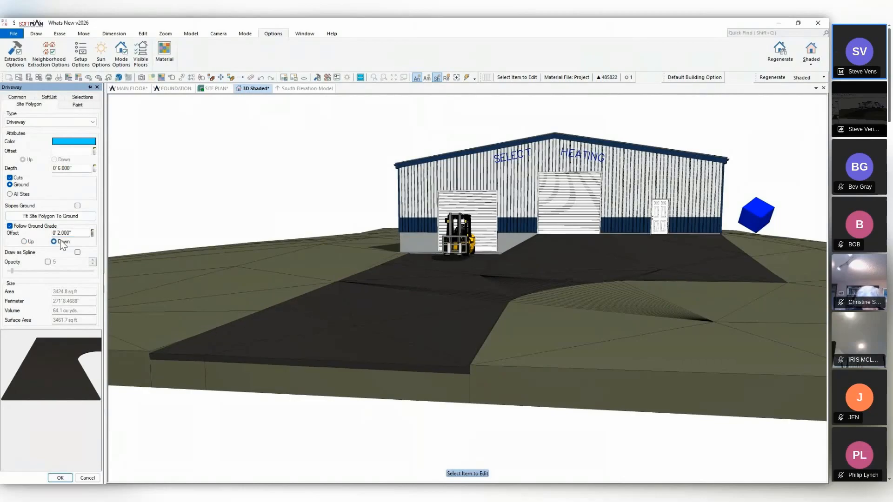
pyautogui.moveTo(482, 350); pyautogui.dragTo(503, 352, button='middle')
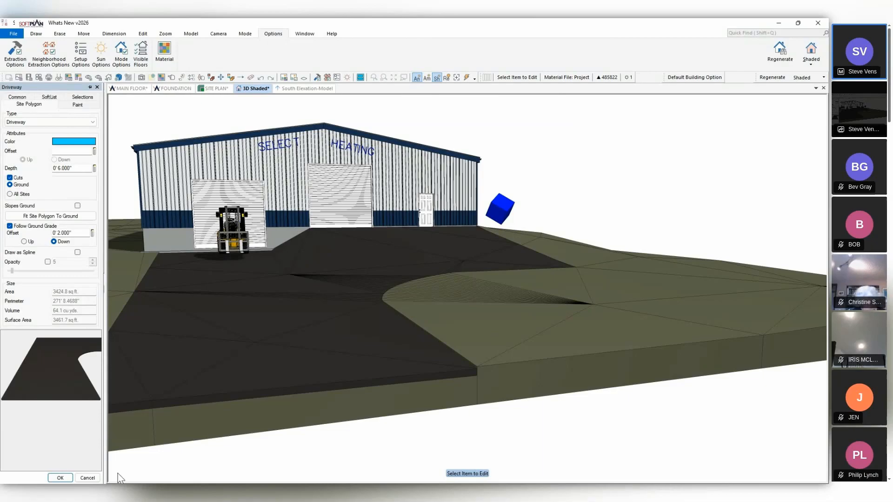
pyautogui.click(64, 478)
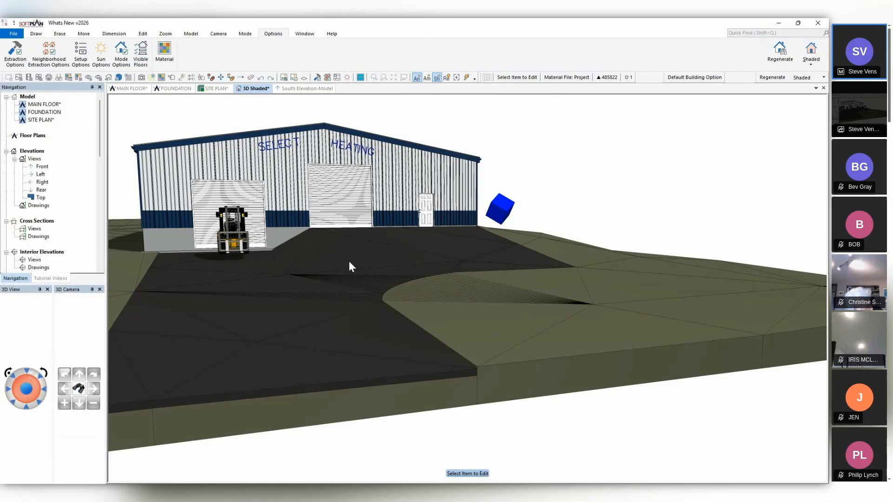
# Turn off Show Nosing and Show Riser for the topmost tread of the wooden stair inside the building.
pyautogui.scroll(8, 349, 261)
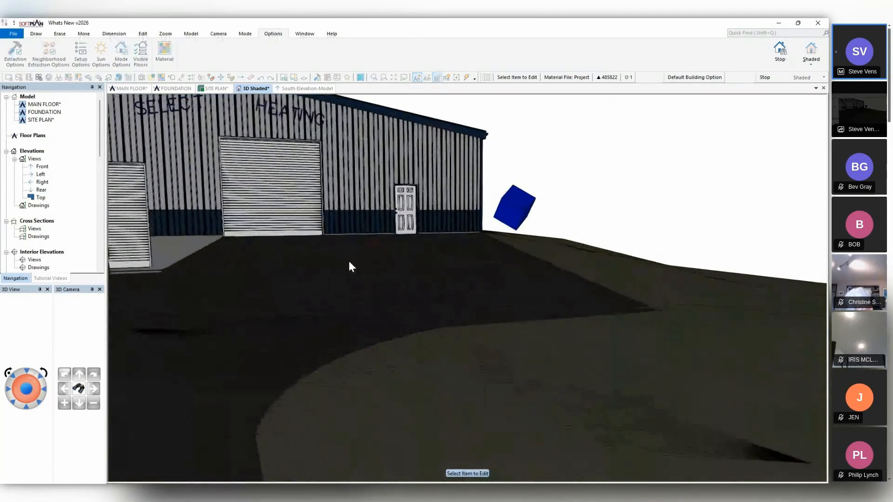
pyautogui.scroll(8, 348, 261)
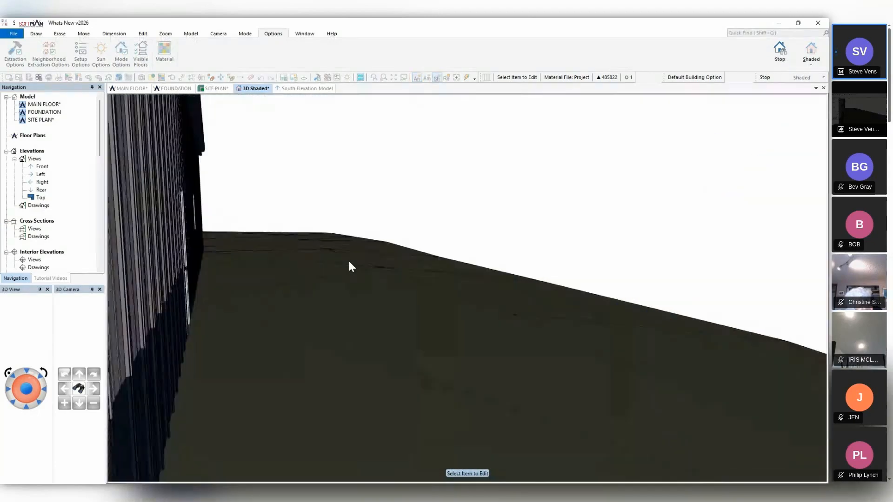
pyautogui.moveTo(349, 261); pyautogui.dragTo(621, 236, button='middle')
pyautogui.scroll(-5, 624, 237)
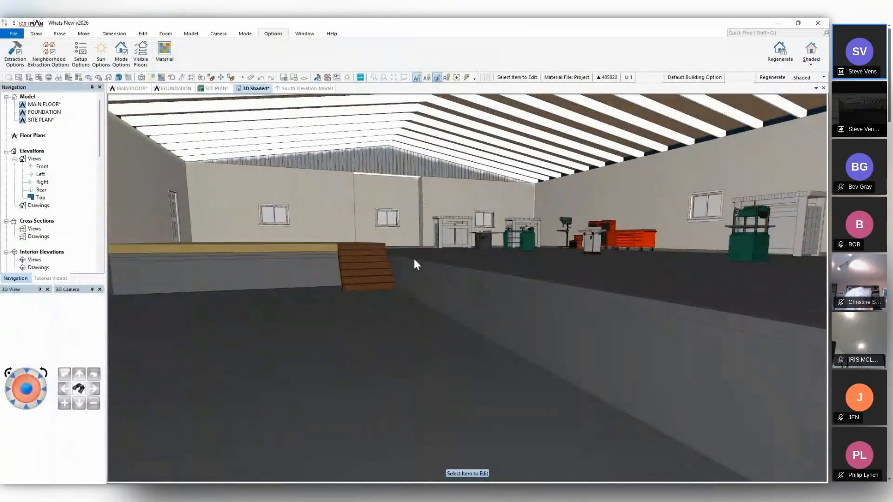
pyautogui.scroll(4, 367, 263)
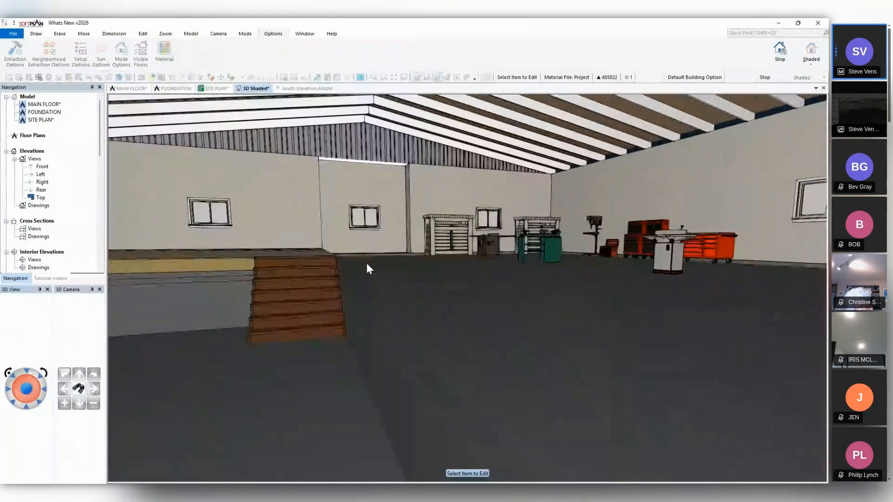
pyautogui.moveTo(394, 267); pyautogui.dragTo(448, 261, button='middle')
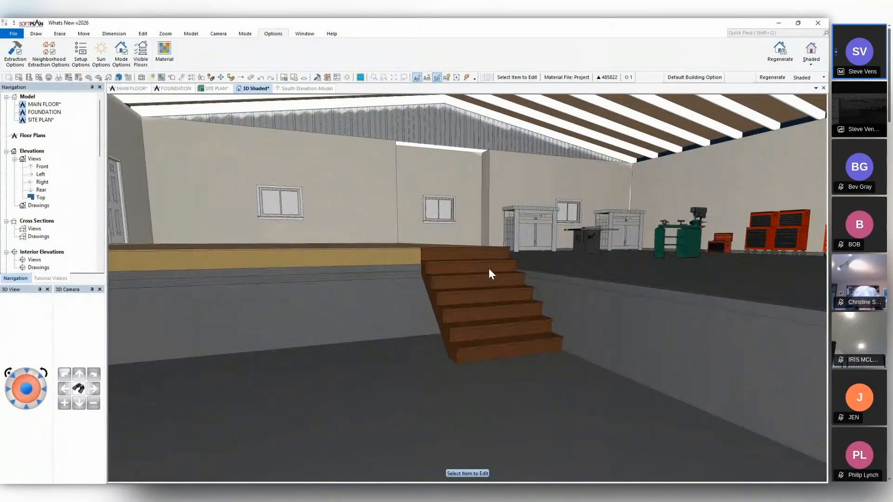
pyautogui.moveTo(489, 268); pyautogui.dragTo(446, 321, button='middle')
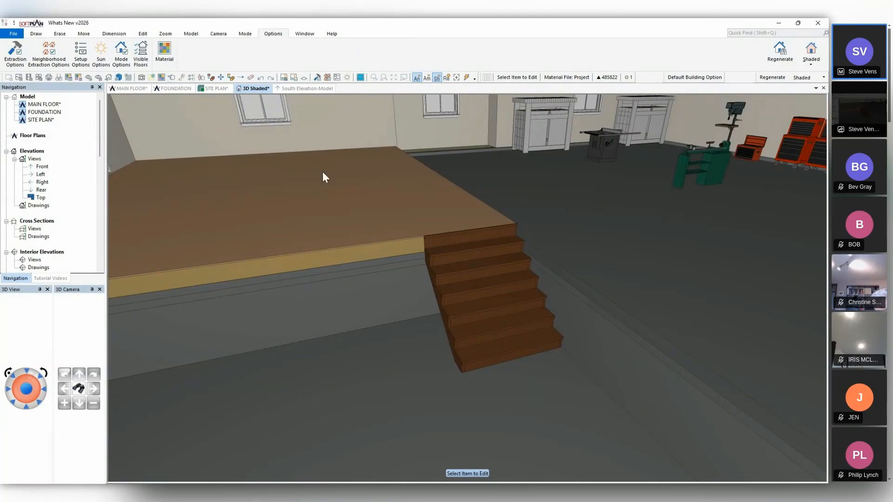
pyautogui.click(465, 243)
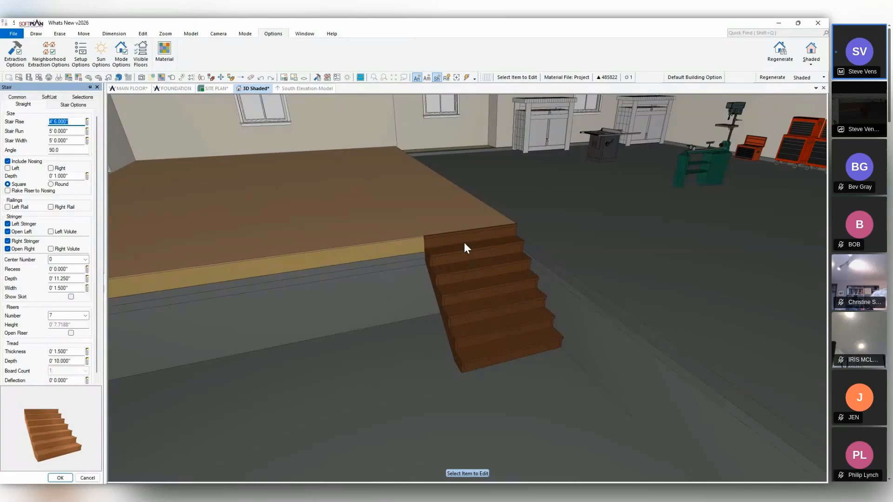
pyautogui.click(73, 105)
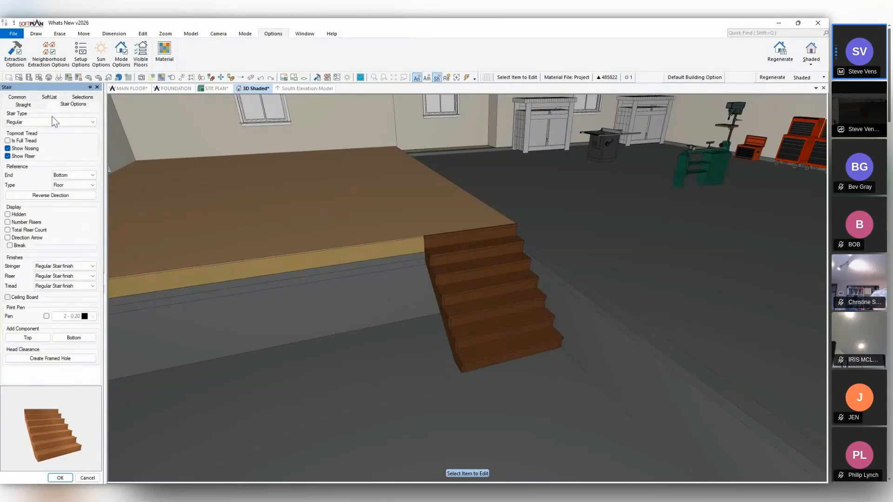
pyautogui.click(7, 149)
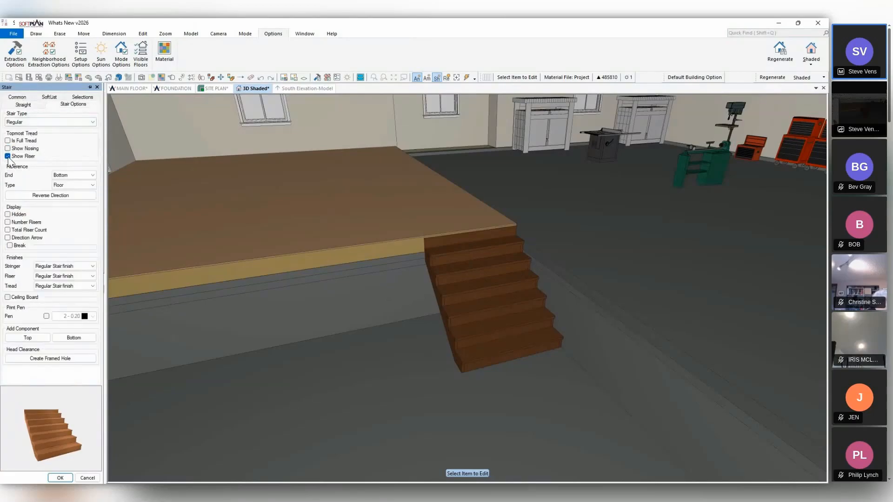
pyautogui.click(8, 157)
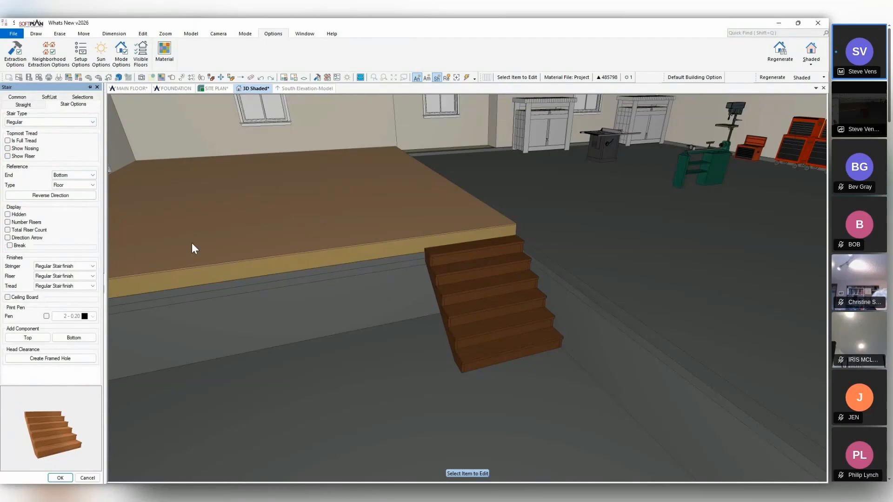
# Draw a rectangular deck on the main floor plan against the outside wall, spanning the 3'-0" door near the building's corner.
pyautogui.moveTo(225, 262); pyautogui.dragTo(386, 234, button='middle')
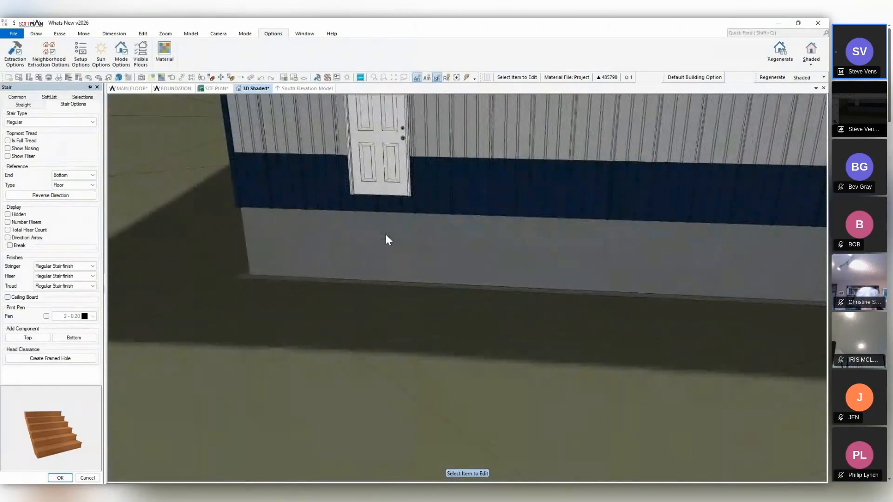
pyautogui.click(130, 89)
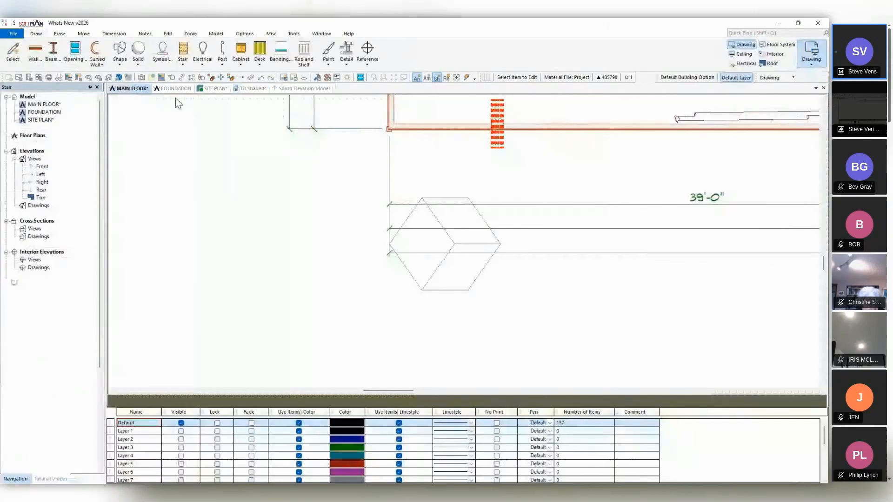
pyautogui.scroll(-3, 582, 168)
pyautogui.moveTo(645, 172); pyautogui.dragTo(429, 348, button='middle')
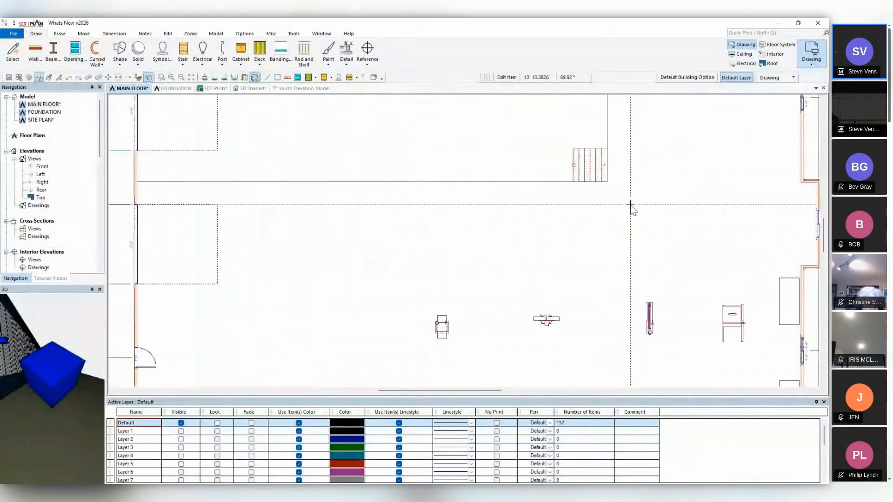
pyautogui.moveTo(673, 134)
pyautogui.mouseDown(button='middle')
pyautogui.moveTo(504, 263)
pyautogui.moveTo(433, 357)
pyautogui.mouseUp(button='middle')
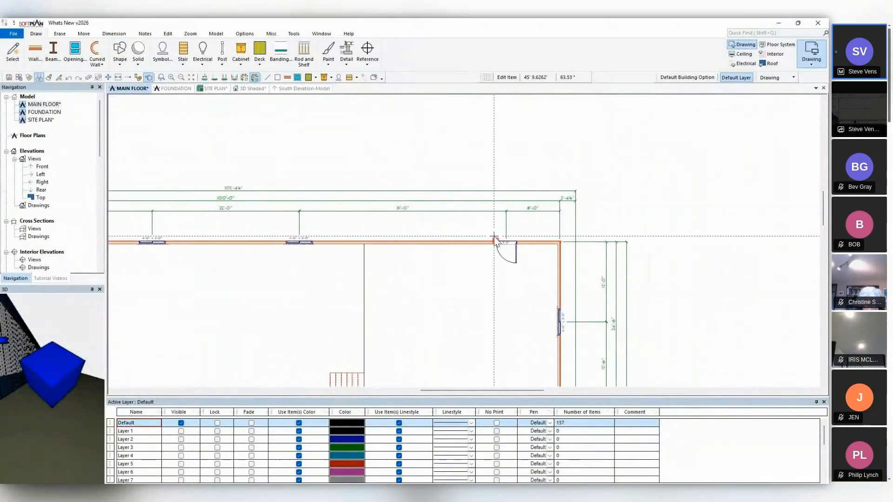
pyautogui.click(265, 60)
pyautogui.click(275, 78)
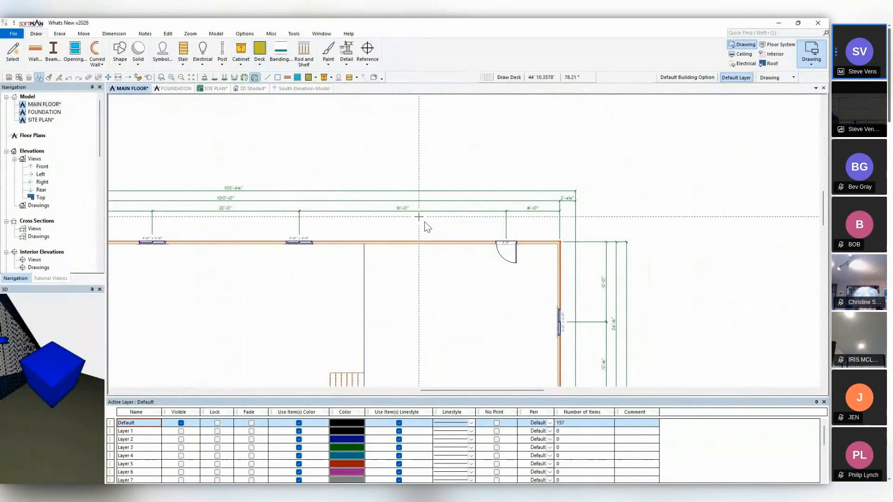
pyautogui.click(465, 241)
pyautogui.click(466, 207)
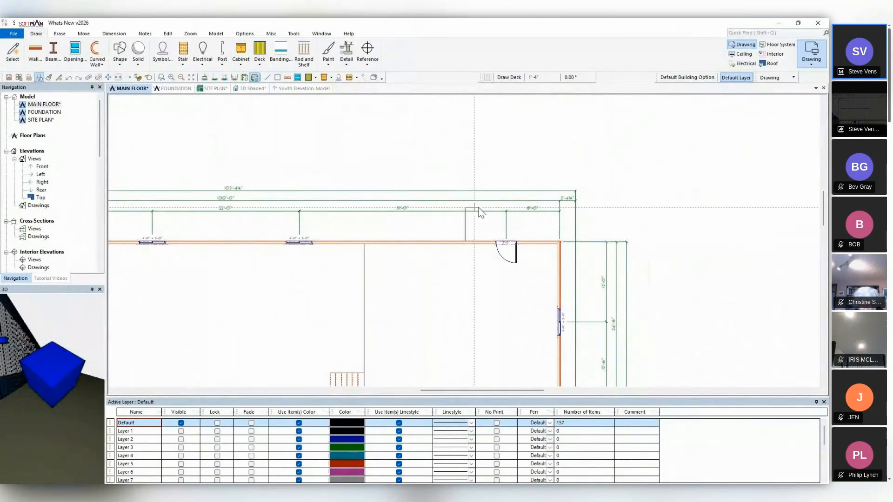
pyautogui.click(542, 208)
pyautogui.click(543, 241)
pyautogui.click(465, 241)
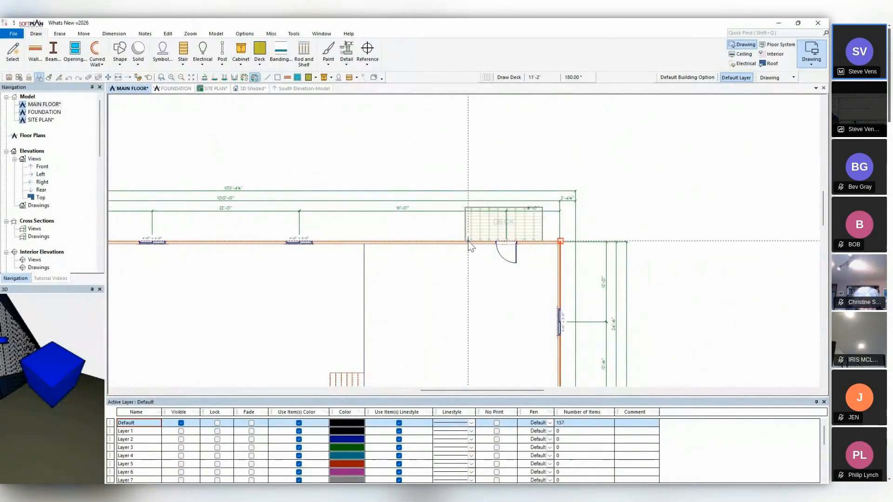
# Sketch a straight deck stair about 5'-11" wide and 7'-4" long, running outward from the deck's outer edge.
pyautogui.click(266, 55)
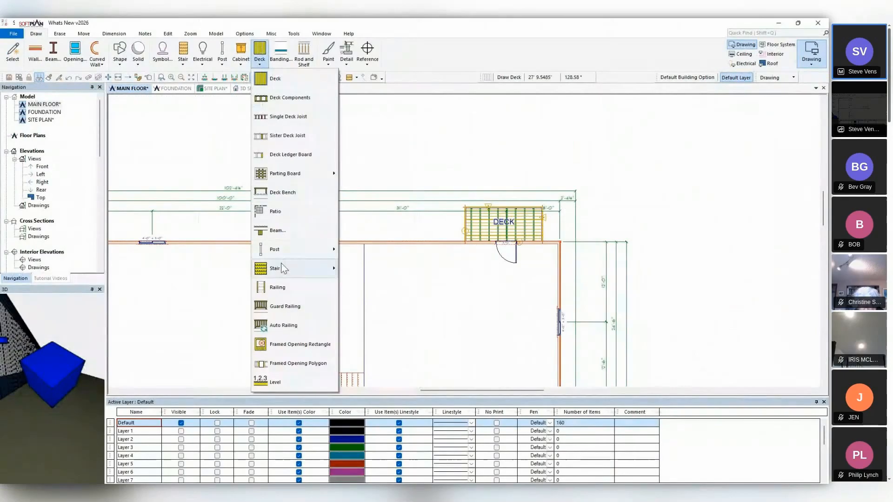
pyautogui.moveTo(285, 269)
pyautogui.moveTo(365, 288)
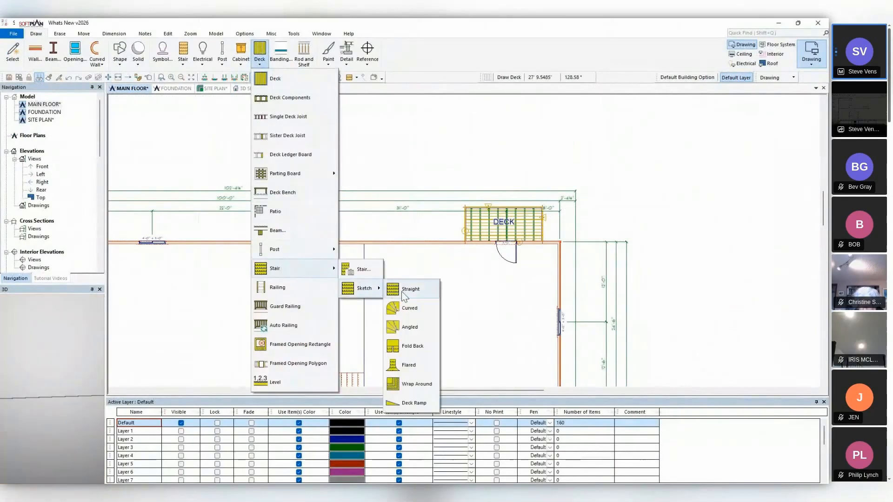
pyautogui.click(407, 289)
pyautogui.click(488, 159)
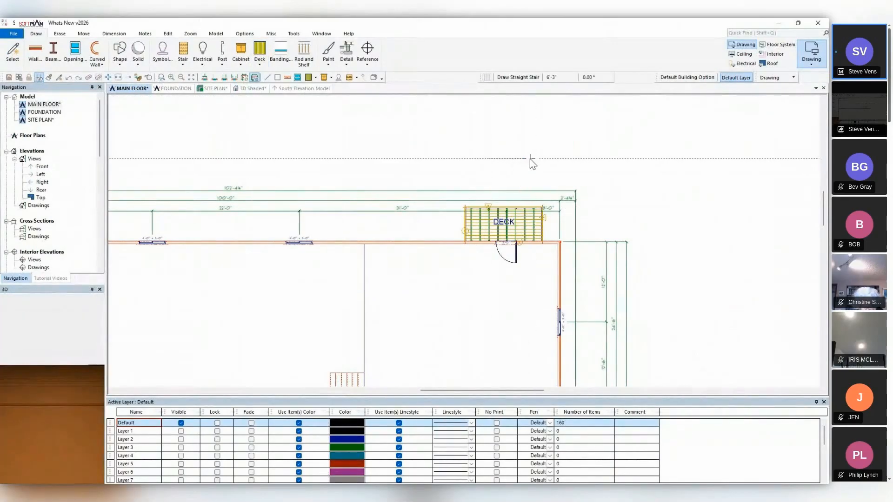
pyautogui.click(528, 207)
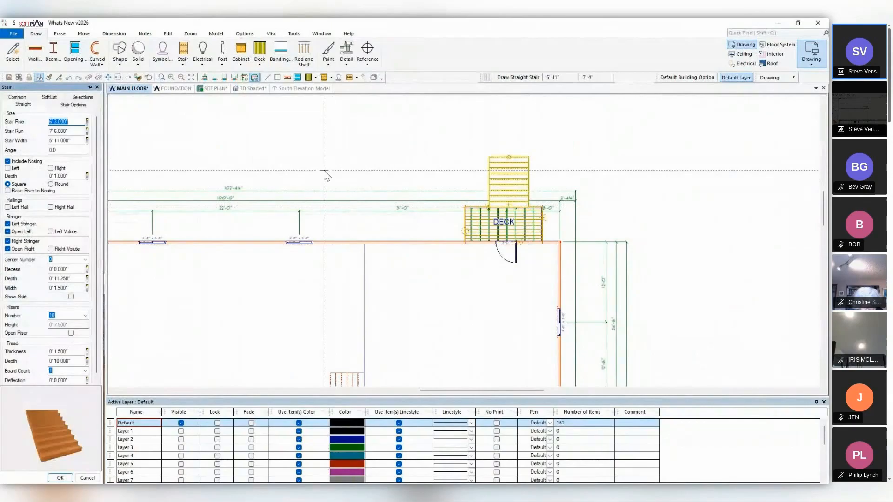
# View the new deck from the side in 3D and open the deck stair's topmost tread options.
pyautogui.click(244, 89)
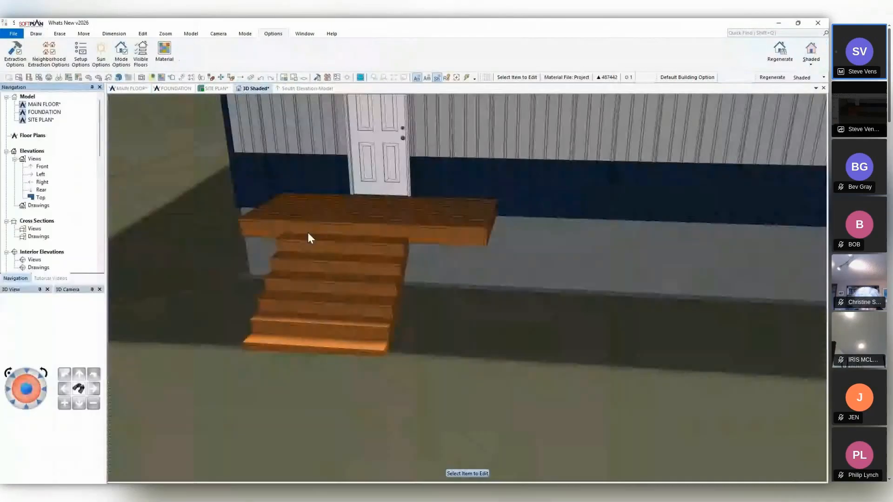
pyautogui.moveTo(308, 233)
pyautogui.mouseDown(button='middle')
pyautogui.moveTo(342, 302)
pyautogui.moveTo(390, 298)
pyautogui.moveTo(376, 294)
pyautogui.mouseUp(button='middle')
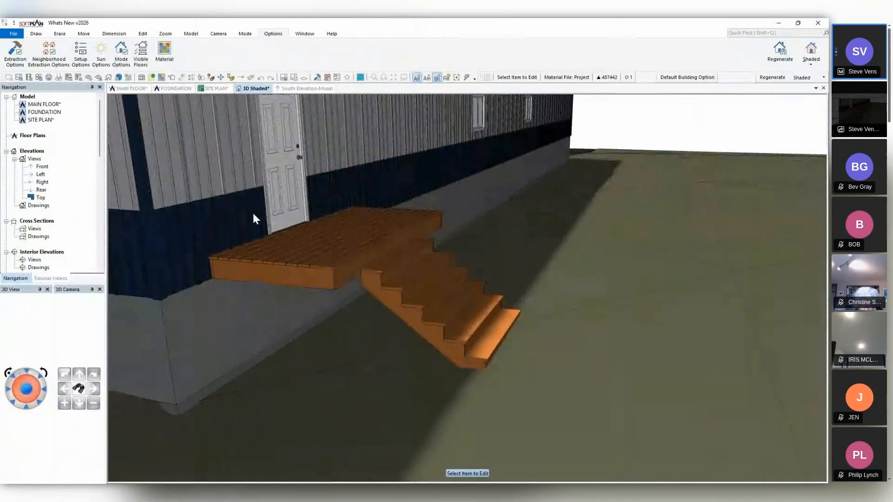
pyautogui.click(408, 304)
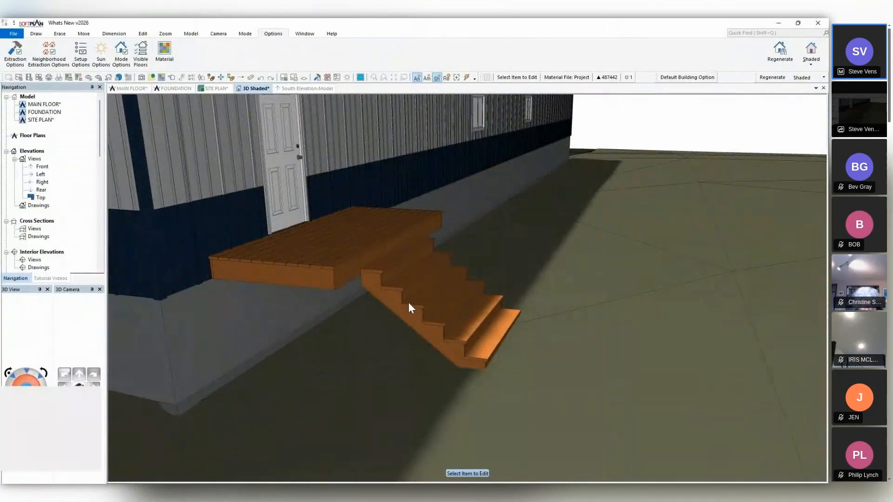
pyautogui.click(66, 105)
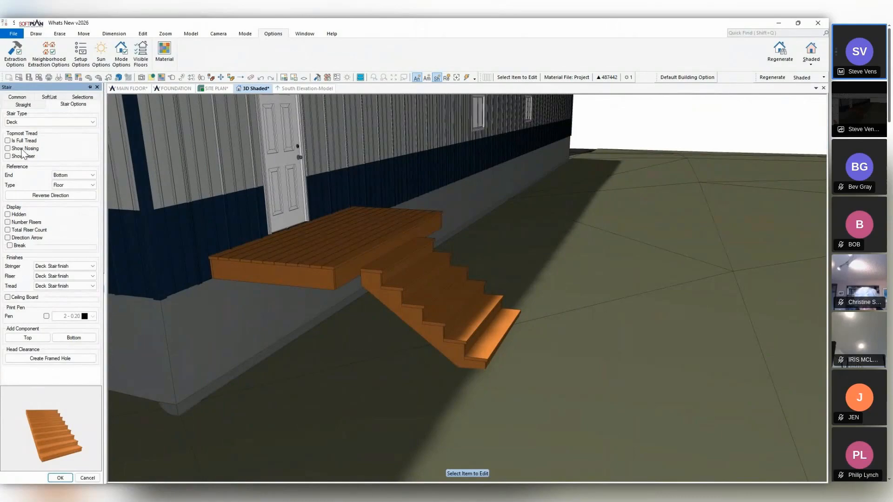
# Try showing the nosing and riser on the deck stair's topmost tread, and turn both off again.
pyautogui.click(7, 149)
pyautogui.click(8, 156)
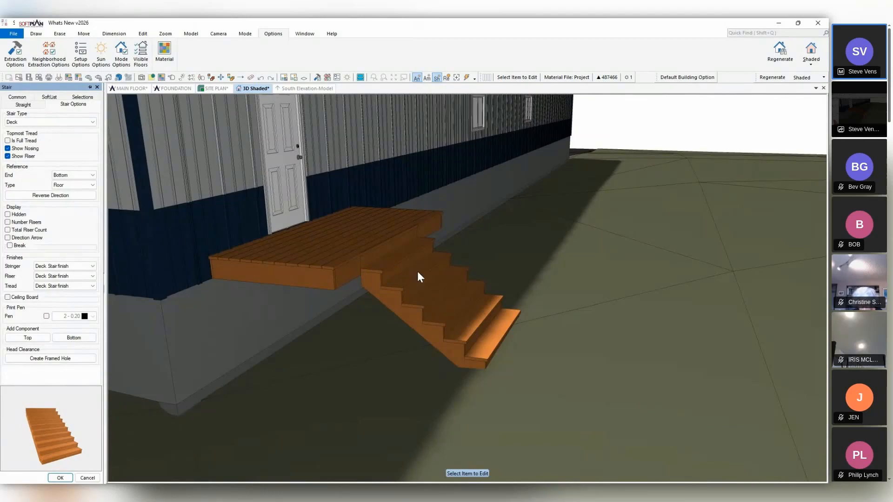
pyautogui.click(26, 156)
pyautogui.click(26, 149)
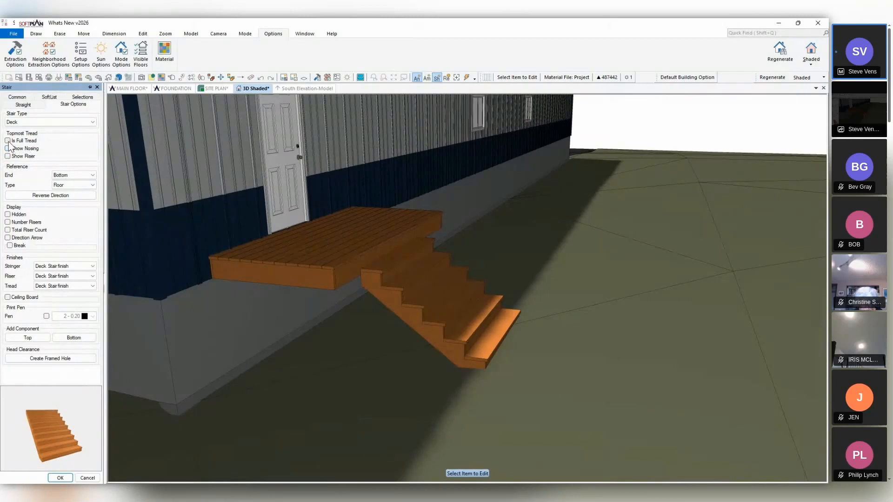
# Make the deck stair's topmost tread a full tread and view the deck from a higher angle.
pyautogui.click(7, 141)
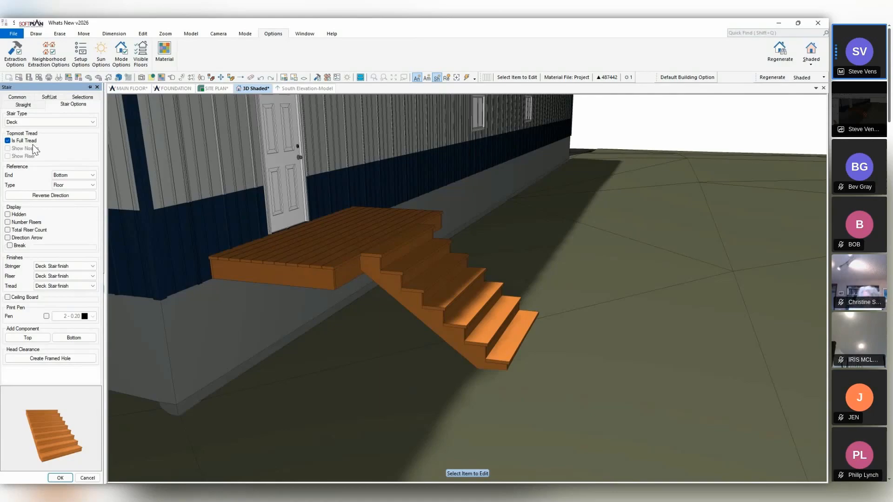
pyautogui.moveTo(398, 238); pyautogui.dragTo(420, 284, button='middle')
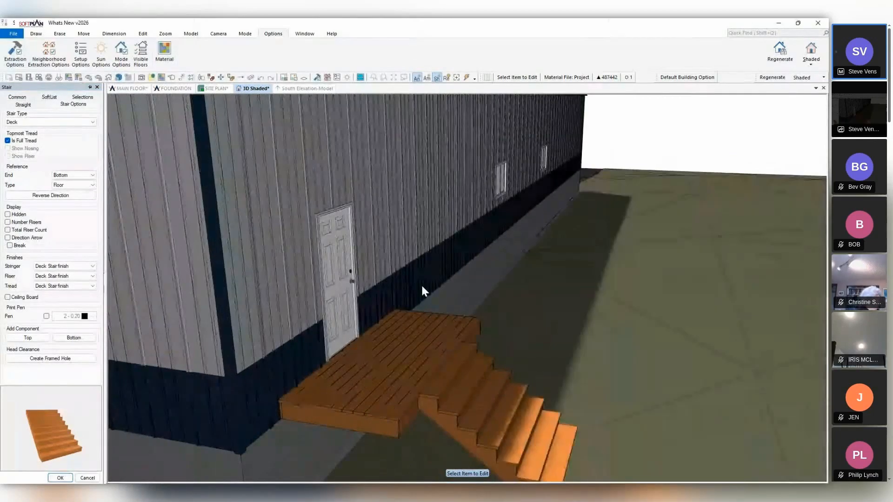
# Draw a brace about 4' long on the main floor plan, from the wall outward beneath the deck's end away from the corner.
pyautogui.click(131, 89)
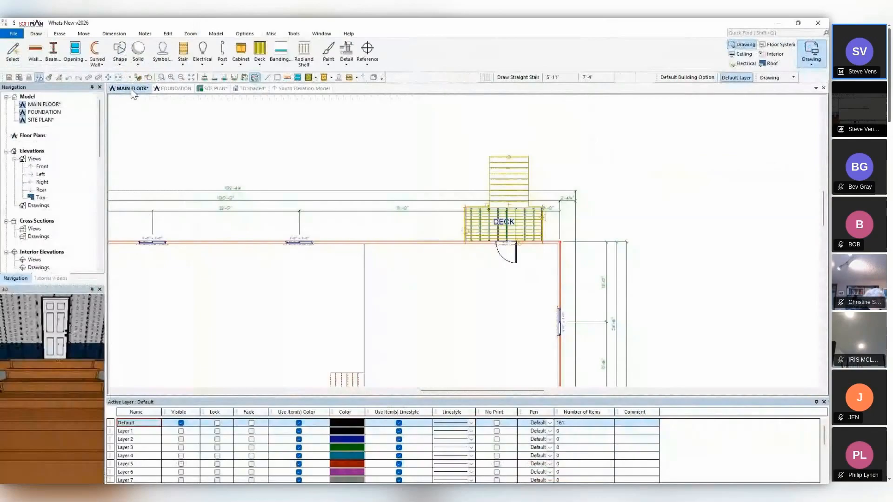
pyautogui.click(220, 64)
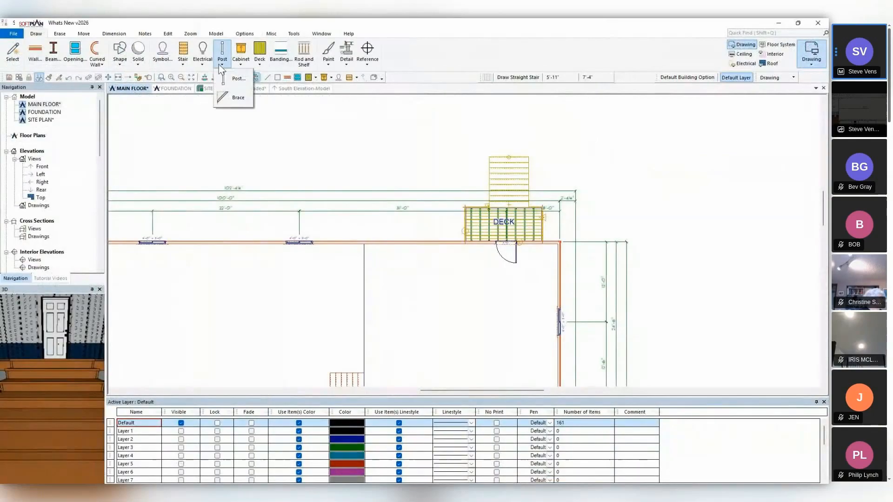
pyautogui.click(230, 98)
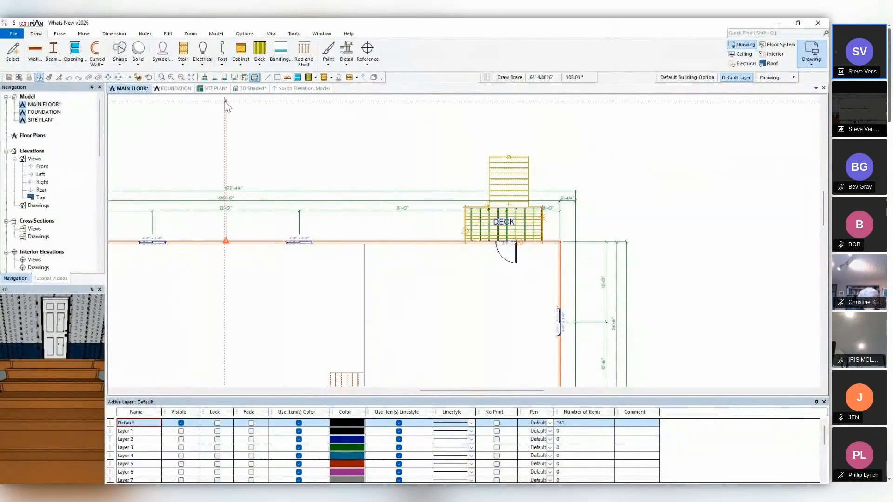
pyautogui.scroll(5, 493, 242)
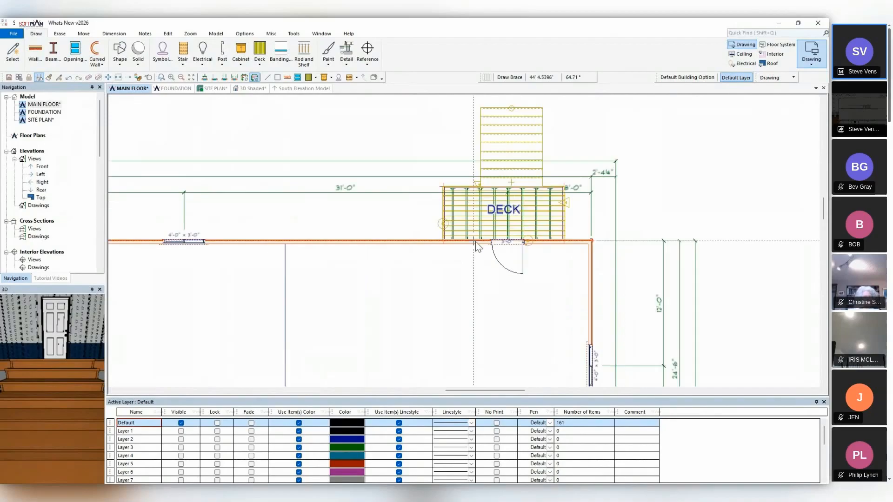
pyautogui.click(422, 236)
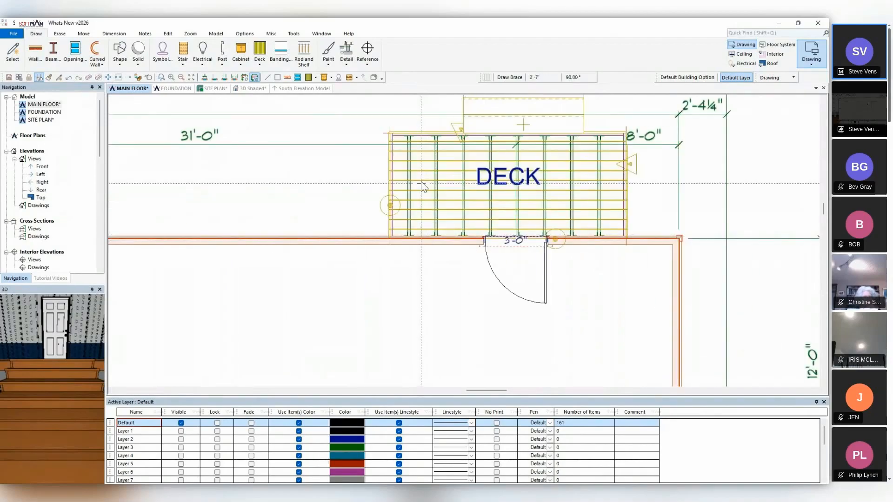
pyautogui.click(421, 156)
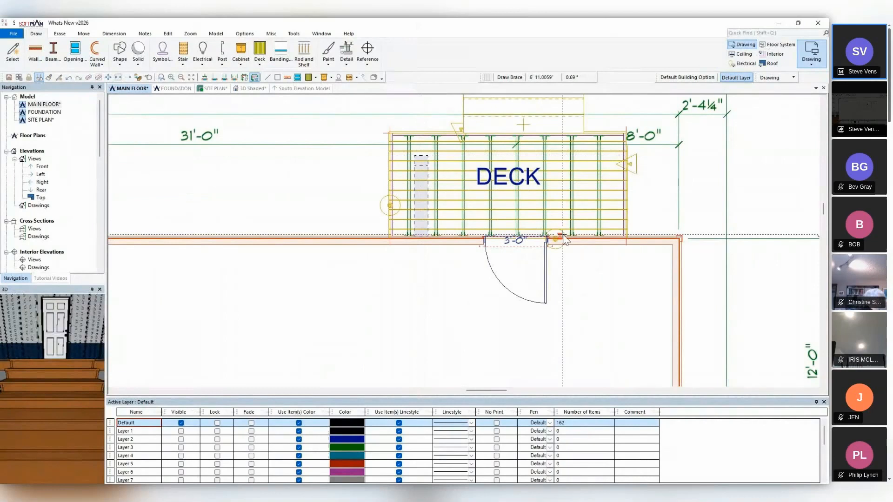
# Draw a second brace about 4' long from the wall outward beneath the deck's corner-side end and view both braces in 3D.
pyautogui.click(597, 238)
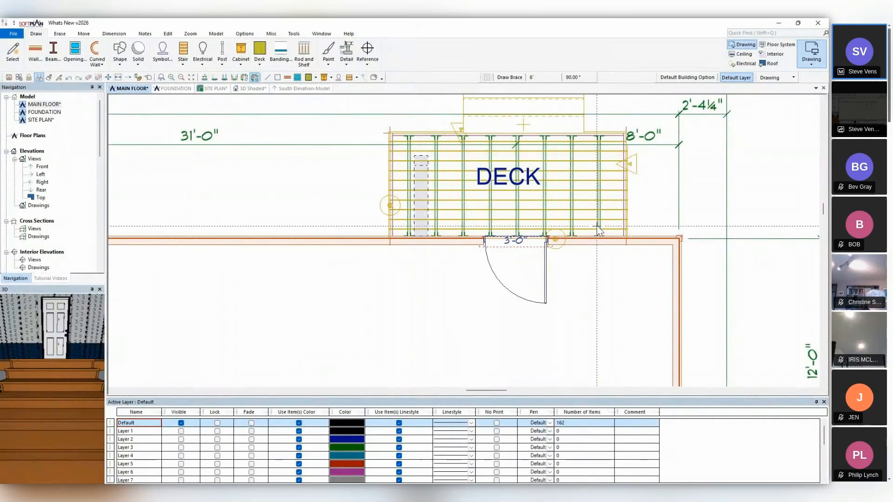
pyautogui.click(596, 155)
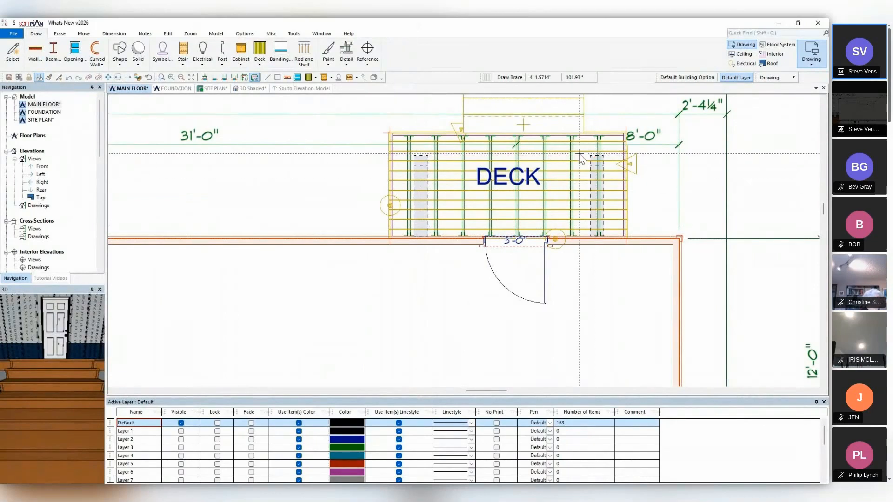
pyautogui.click(247, 88)
pyautogui.moveTo(434, 218); pyautogui.dragTo(437, 236, button='middle')
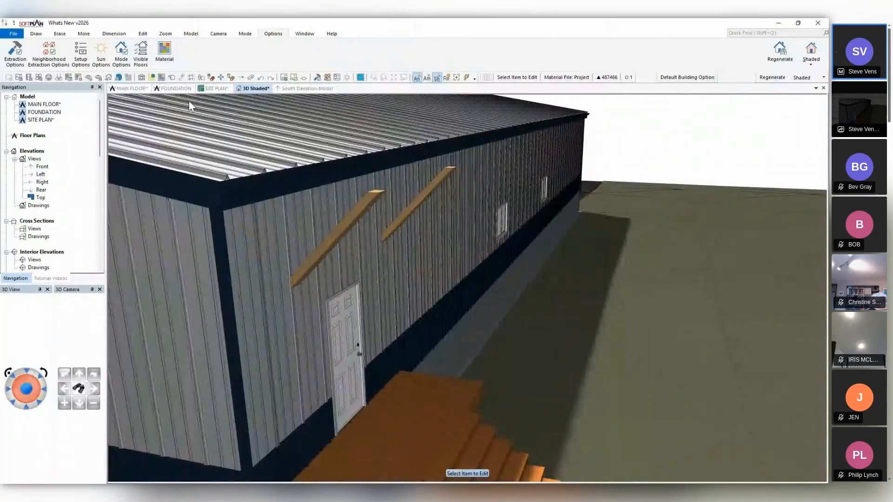
# Set the corner-side brace's elevation offset to 8' up and repeat the edit on the other brace.
pyautogui.click(330, 251)
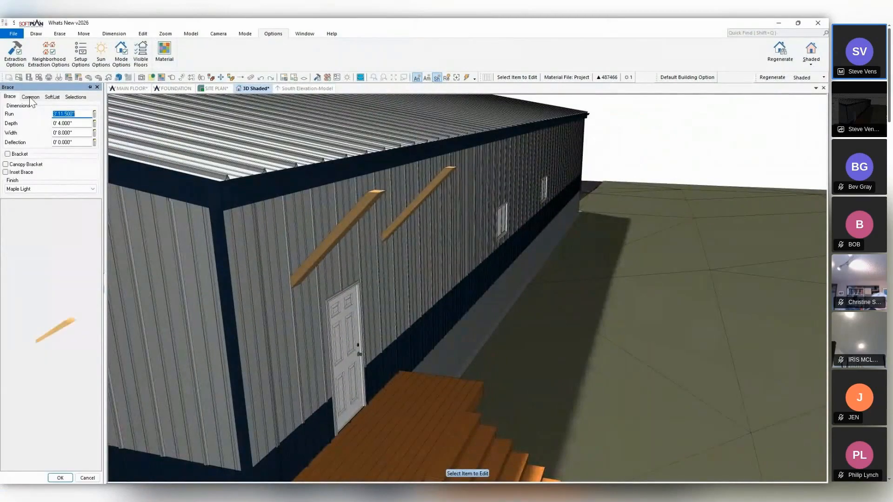
pyautogui.click(30, 97)
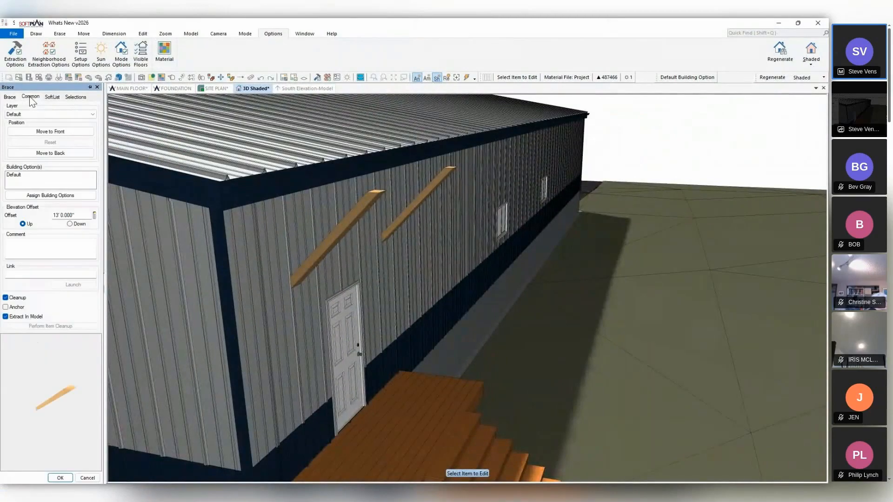
pyautogui.click(83, 216)
pyautogui.write('8')
pyautogui.press('Tab')
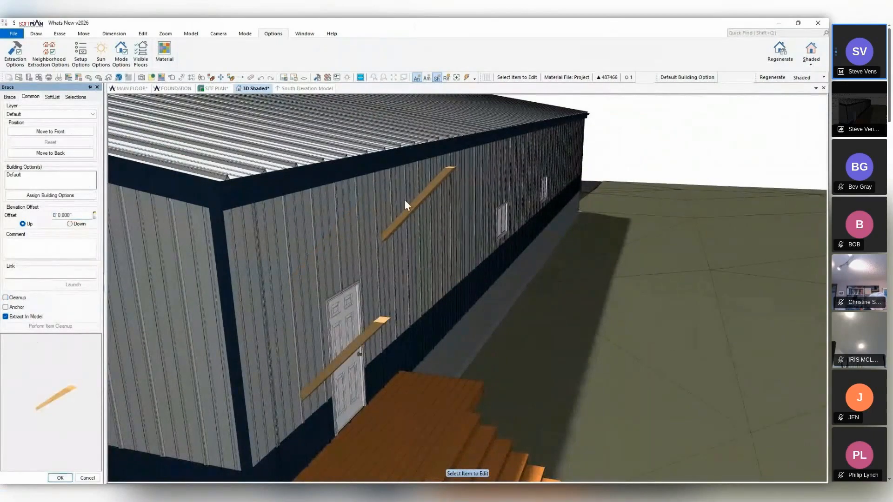
pyautogui.click(181, 78)
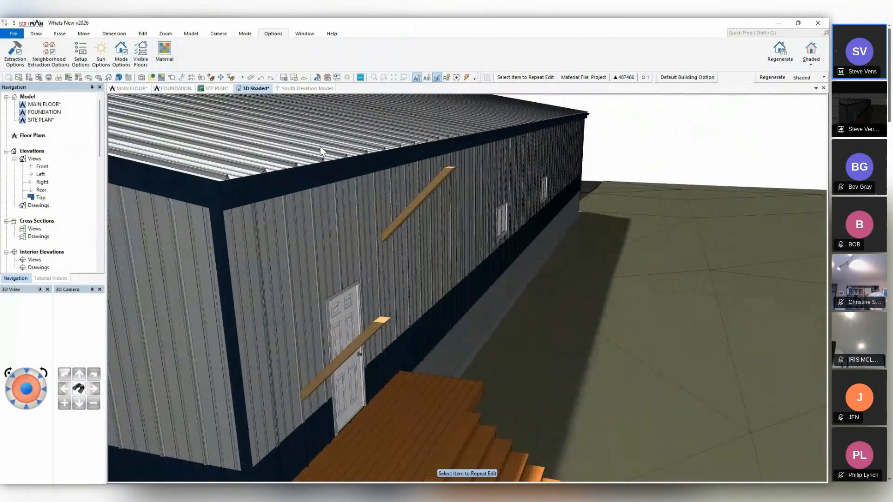
pyautogui.click(427, 192)
pyautogui.moveTo(459, 267); pyautogui.dragTo(417, 280, button='middle')
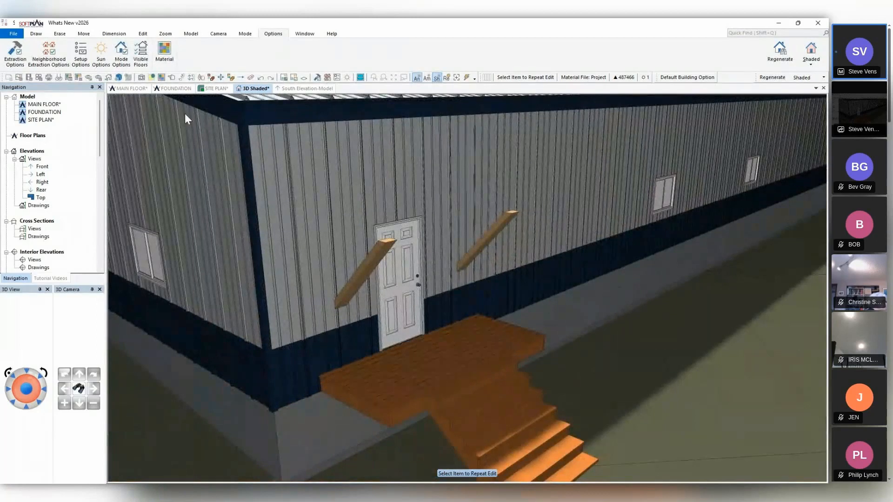
# Trace a rectangular roof over both braces on the main floor's roof plan, about 9'-10" wide and 5'-2" deep from the wall.
pyautogui.click(128, 90)
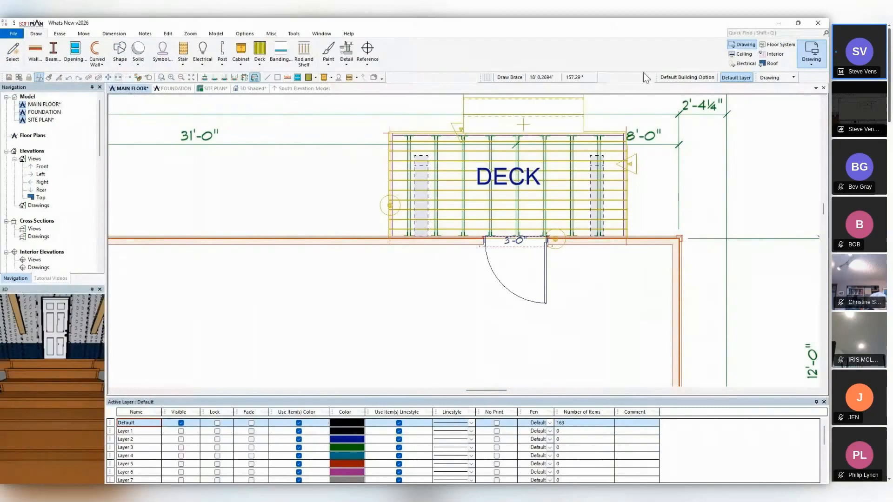
pyautogui.click(770, 64)
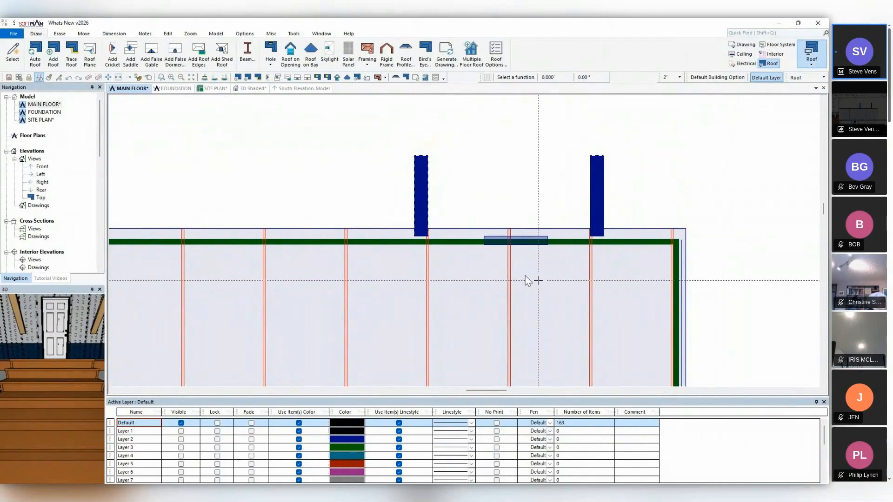
pyautogui.click(71, 53)
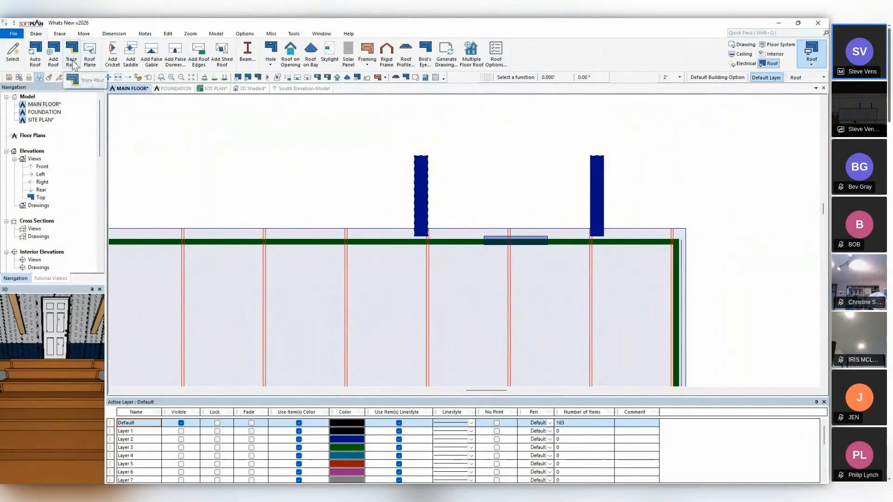
pyautogui.click(406, 239)
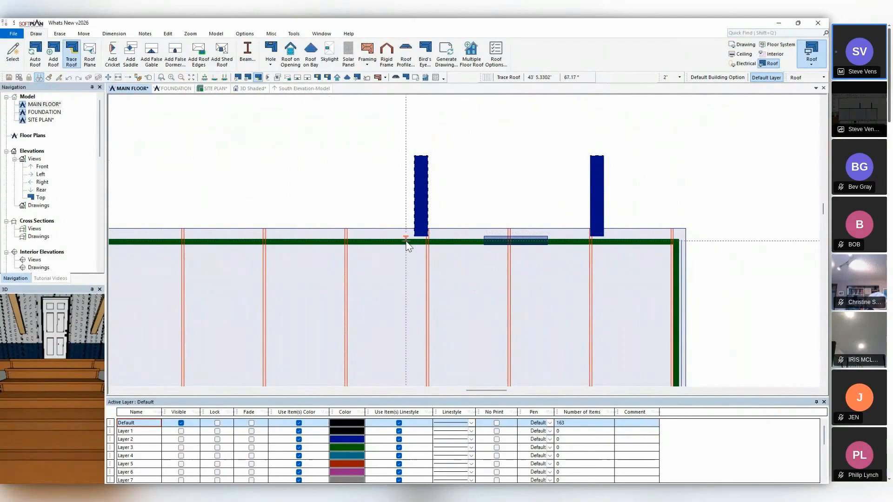
pyautogui.click(406, 139)
pyautogui.click(605, 138)
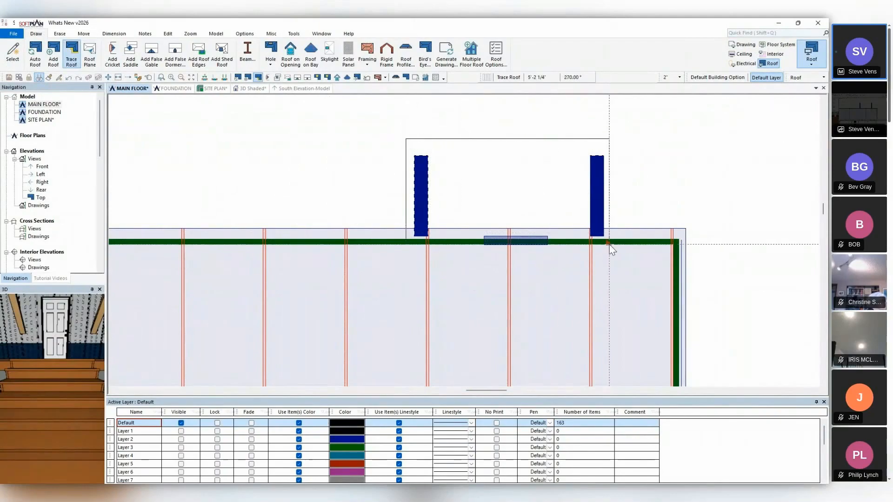
pyautogui.click(609, 244)
pyautogui.click(407, 240)
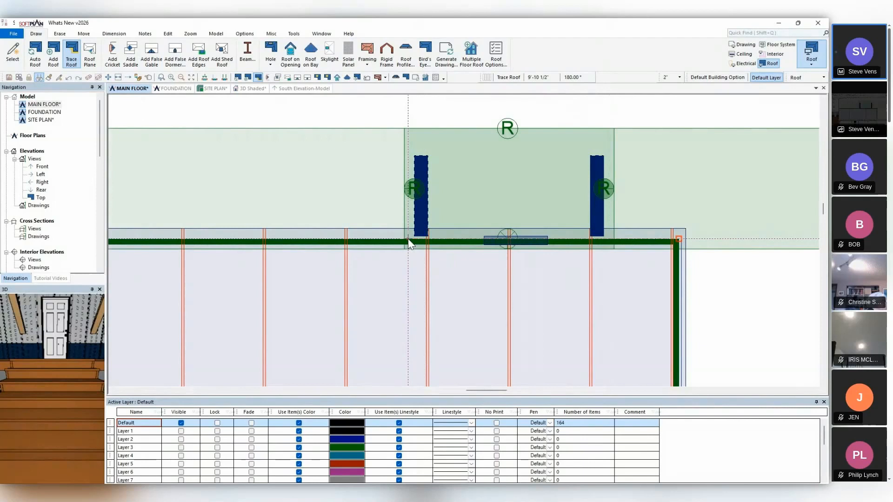
pyautogui.click(408, 240)
# Adjust the new roof's outer-edge reference marker onto the outer end of the brace farther from the corner.
pyautogui.click(129, 78)
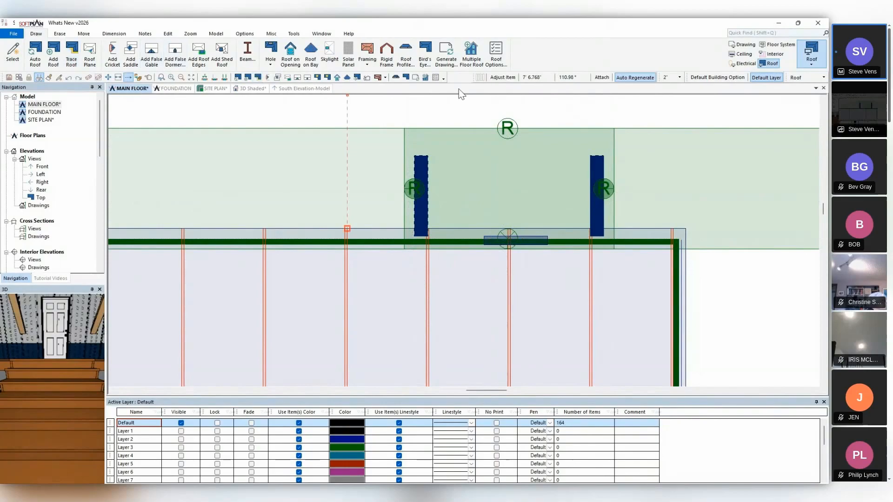
pyautogui.click(507, 128)
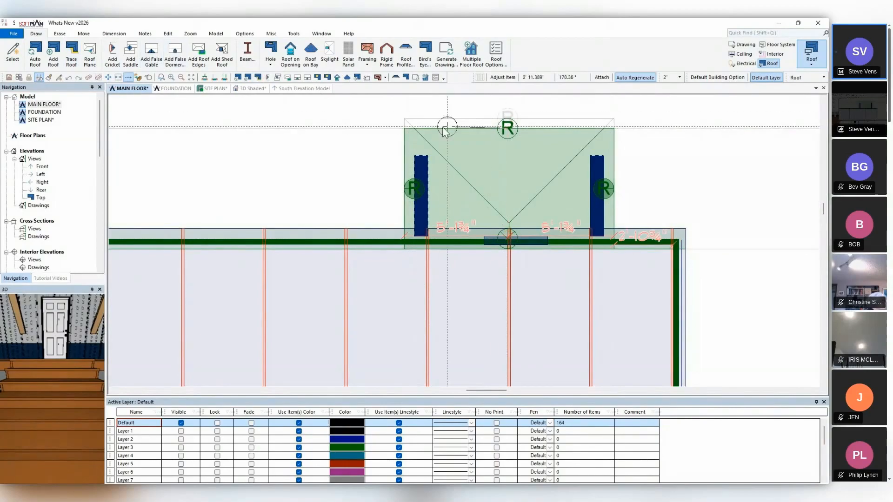
pyautogui.click(420, 154)
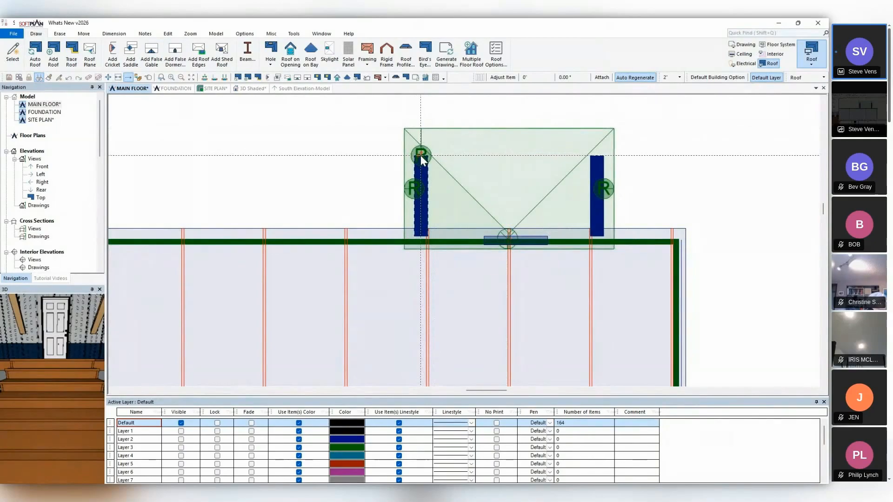
# Change the pitch of the roof over the door to horizontal in the 3D model.
pyautogui.click(253, 88)
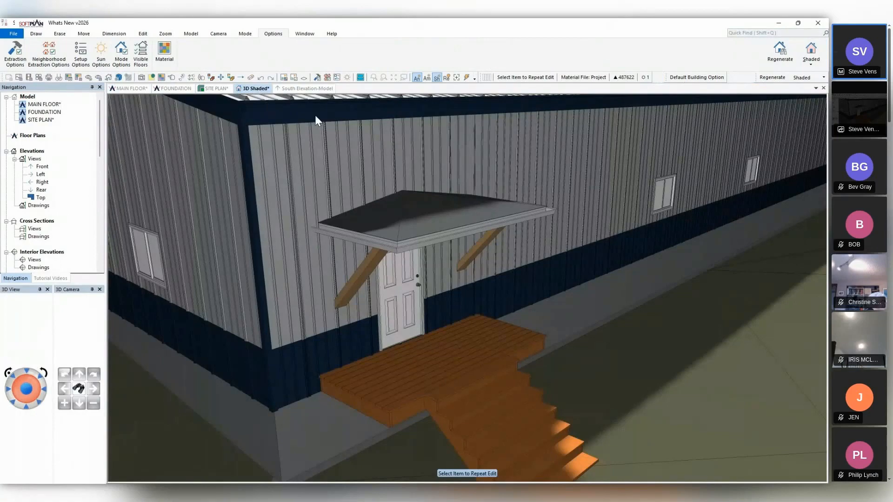
pyautogui.click(172, 78)
pyautogui.click(449, 211)
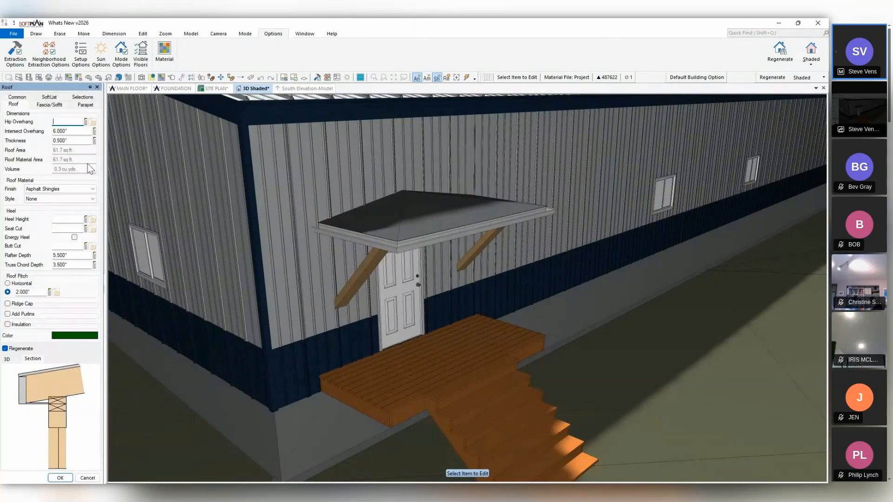
pyautogui.click(29, 282)
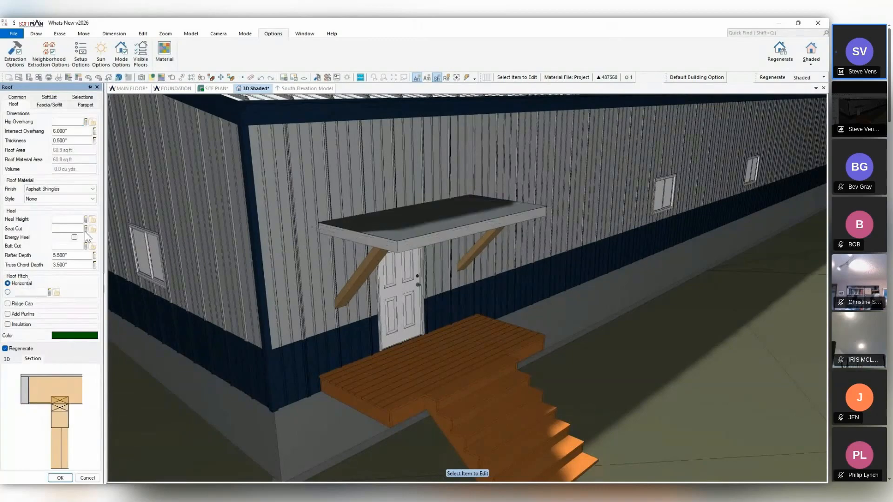
pyautogui.press('Escape')
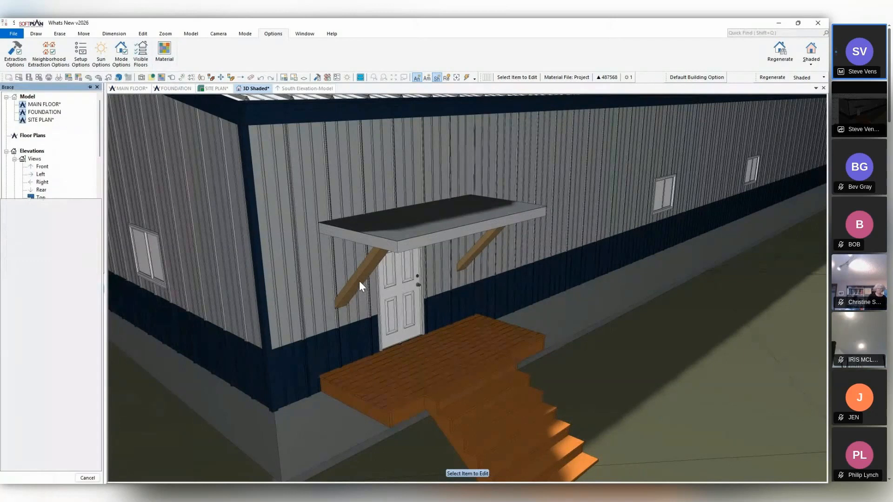
# Set both the depth and the width of the corner-side brace to 2".
pyautogui.click(359, 281)
pyautogui.click(83, 123)
pyautogui.write('2')
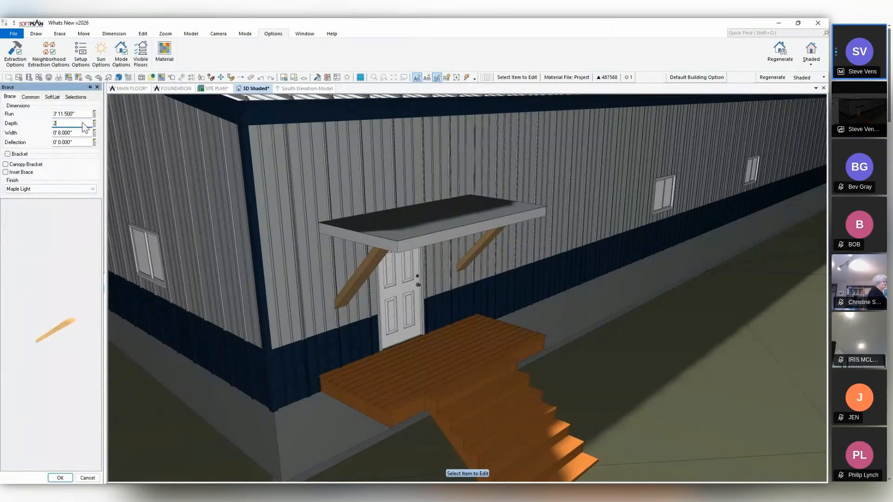
pyautogui.press('Return')
pyautogui.click(83, 132)
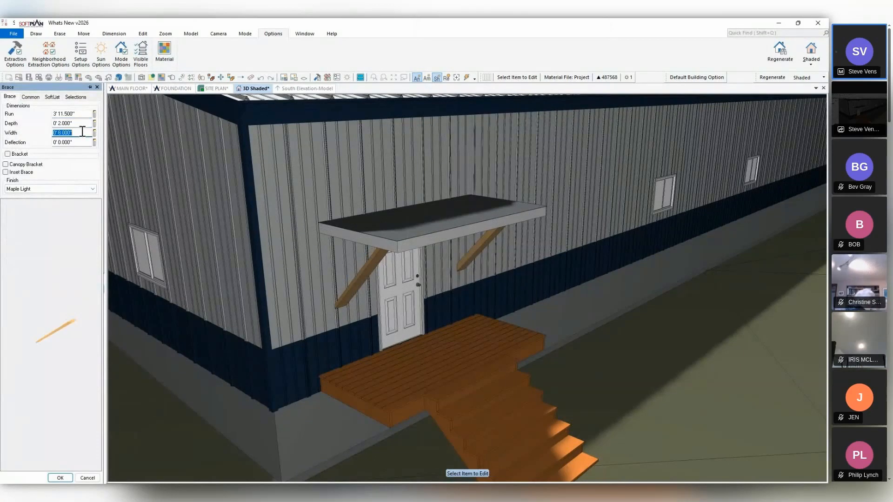
pyautogui.write('2')
pyautogui.press('Return')
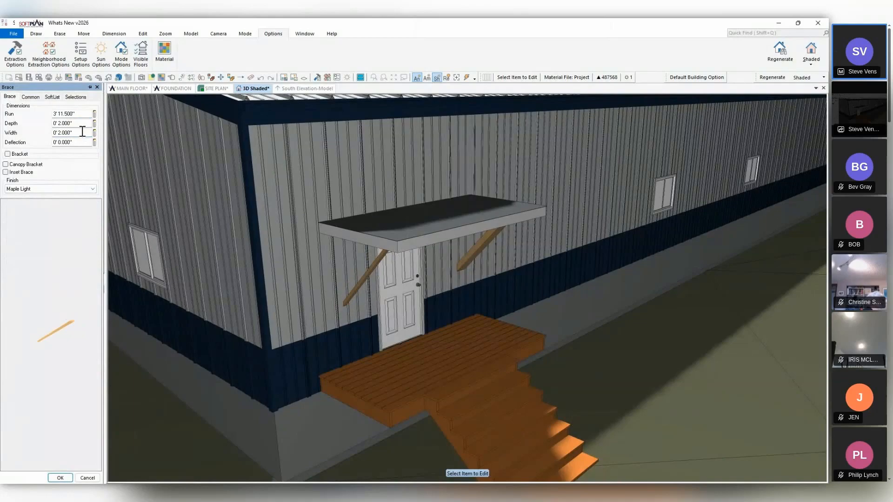
# Make the corner-side brace a canopy bracket and repeat its edits on the other brace.
pyautogui.click(9, 165)
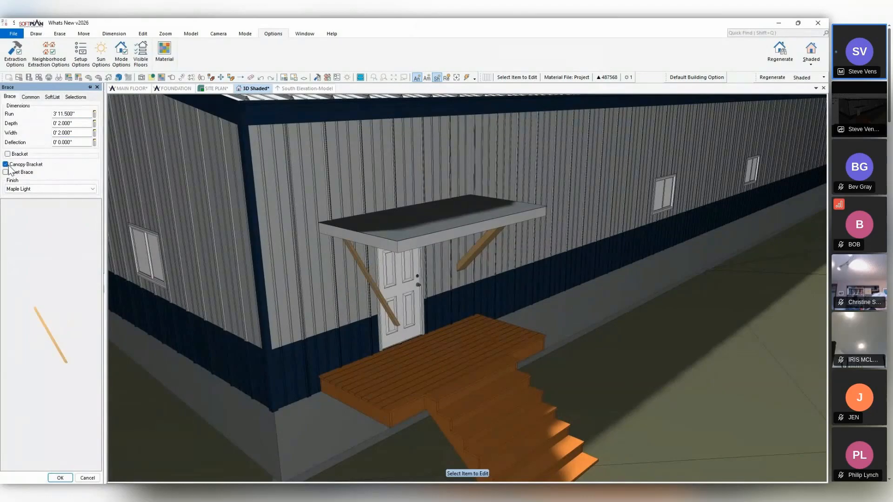
pyautogui.click(182, 78)
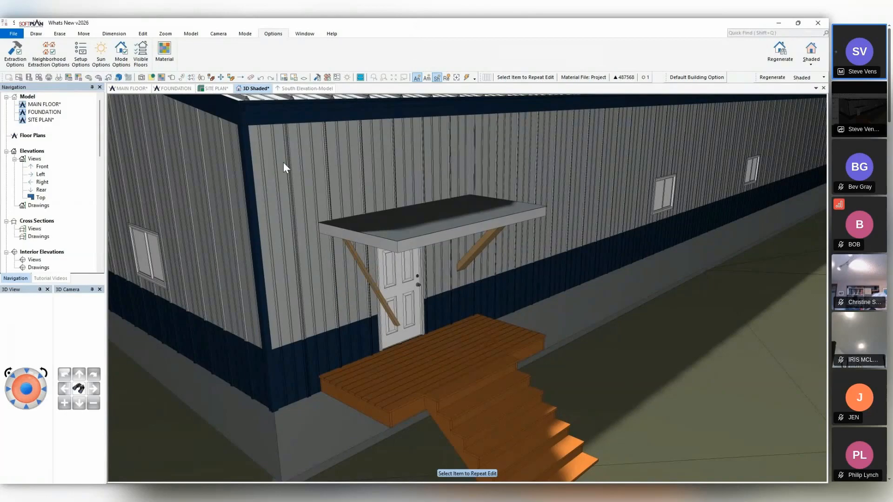
pyautogui.click(475, 250)
# Set the corner-side canopy bracket's elevation offset to 12' up and repeat the edit on the other bracket.
pyautogui.click(182, 78)
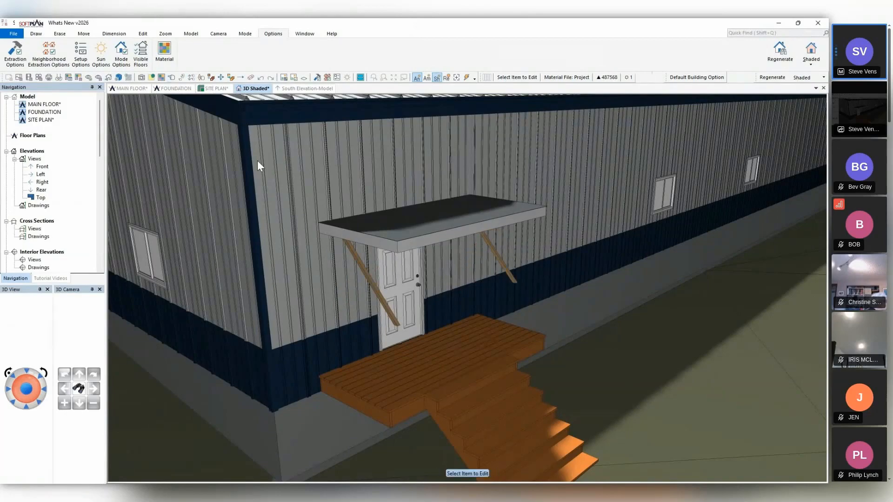
pyautogui.click(368, 277)
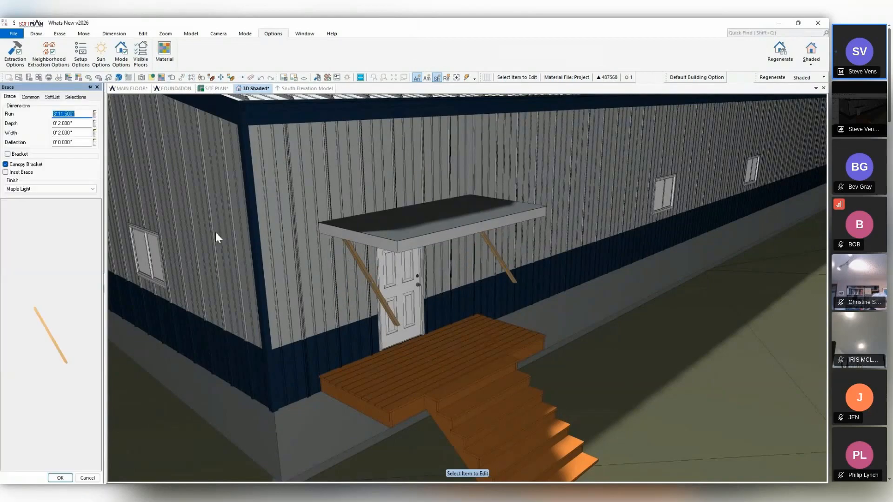
pyautogui.click(31, 97)
pyautogui.click(78, 213)
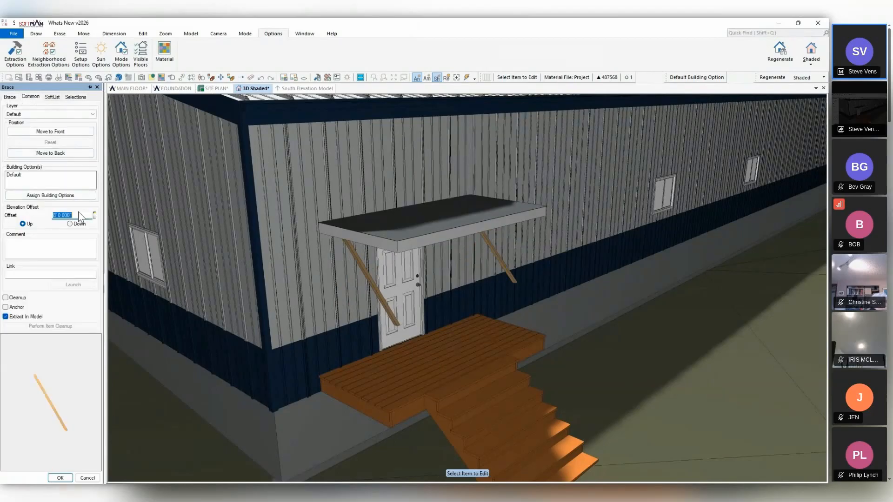
pyautogui.write('12')
pyautogui.press('Return')
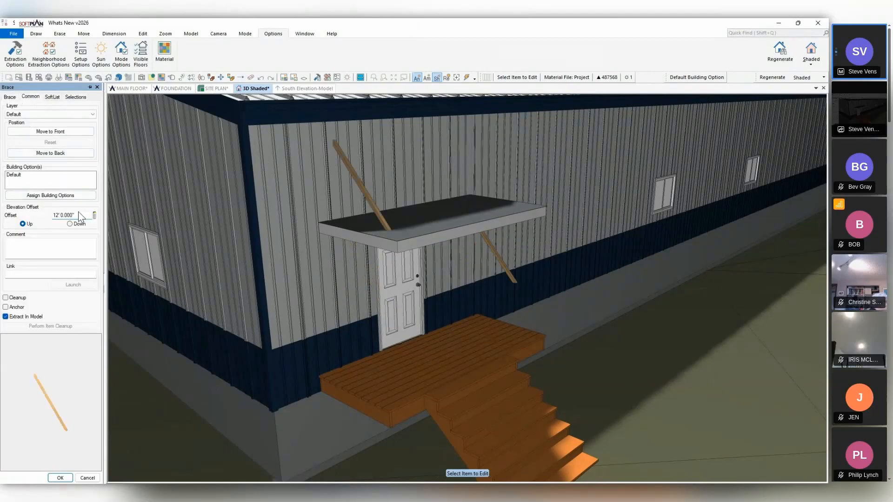
pyautogui.rightClick(503, 263)
pyautogui.click(523, 309)
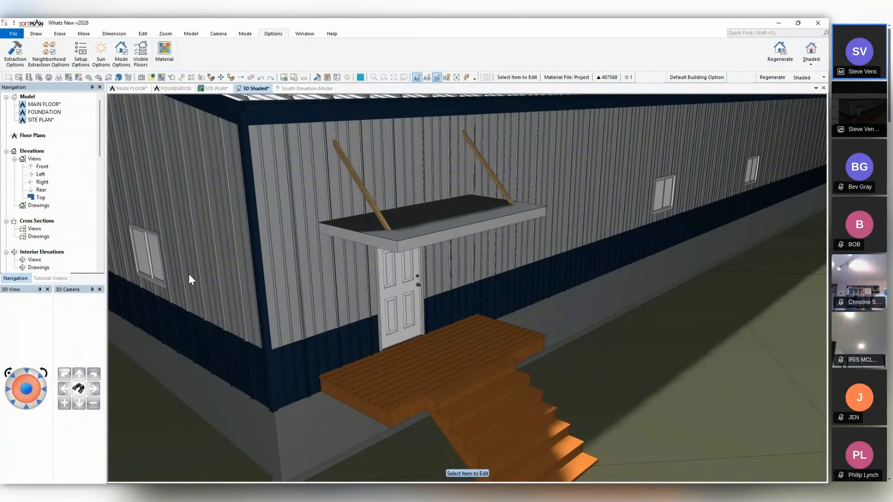
# On the roof plan, align the canopy roof's corner-side marker with the adjacent bracket and its outer-edge marker with the other bracket's end.
pyautogui.click(140, 89)
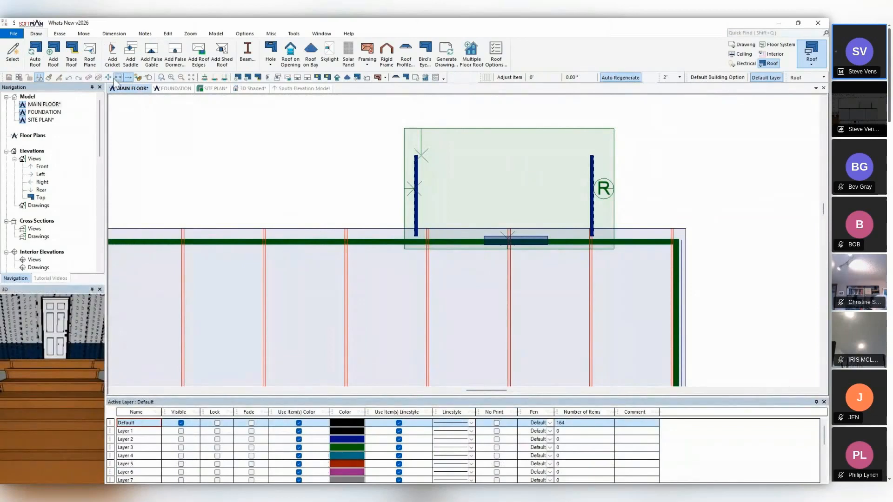
pyautogui.click(605, 191)
pyautogui.click(595, 196)
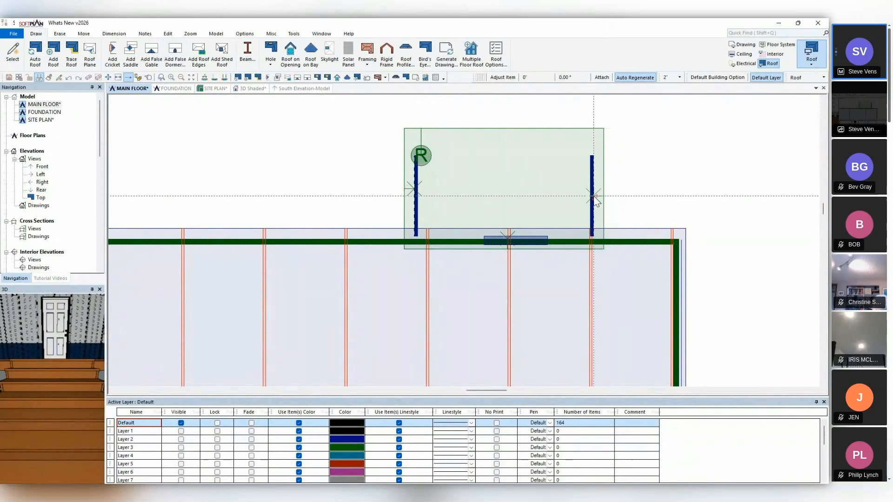
pyautogui.click(422, 155)
pyautogui.click(416, 155)
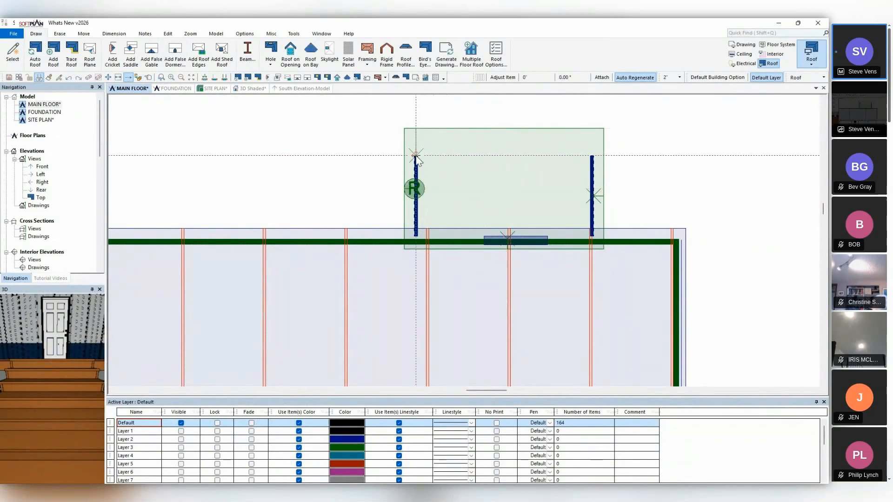
# Align the canopy roof's remaining side marker with the bracket farther from the corner, and open the roof's fascia and soffit settings.
pyautogui.click(415, 188)
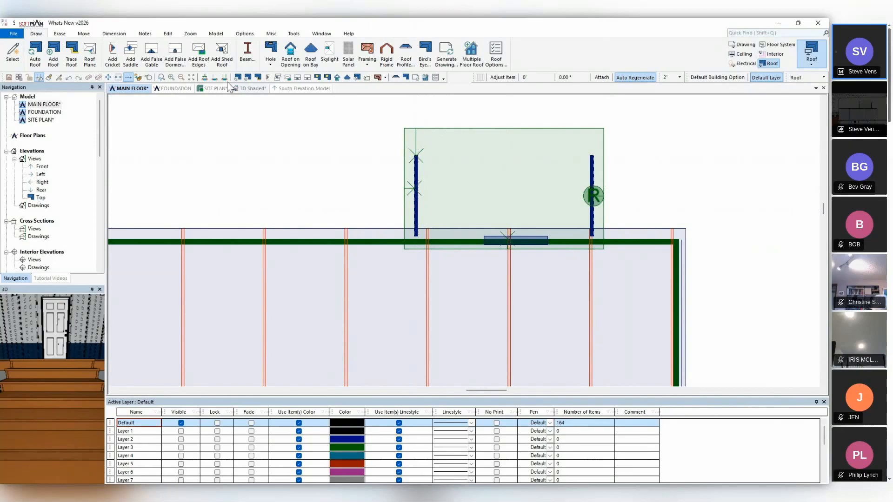
pyautogui.click(148, 78)
pyautogui.click(440, 175)
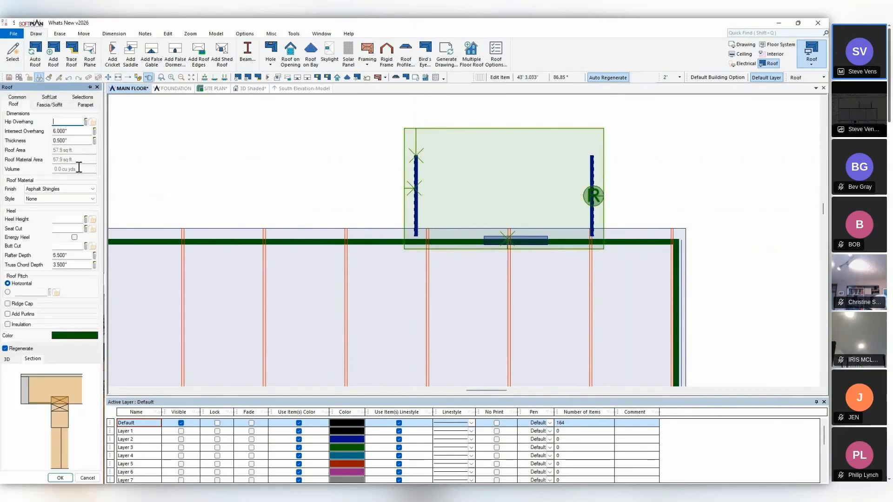
pyautogui.click(39, 105)
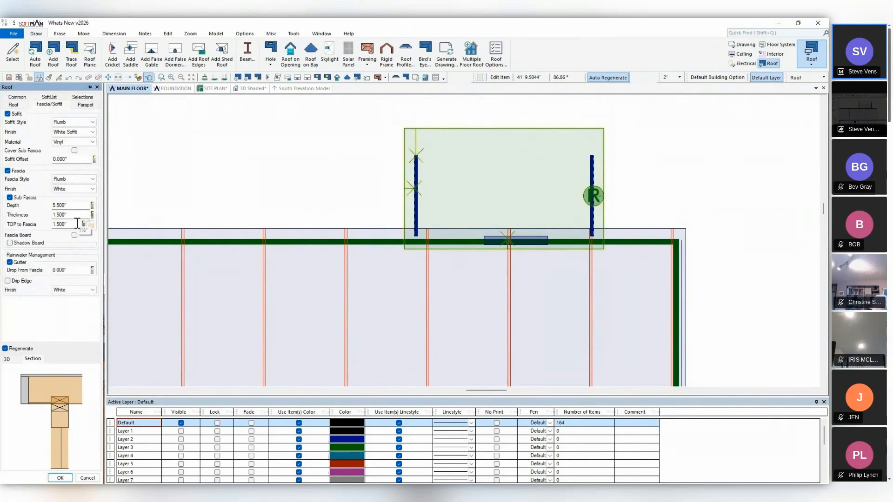
# Edit the canopy roof in the shaded 3D model, setting its TOP to Fascia to 48".
pyautogui.click(242, 90)
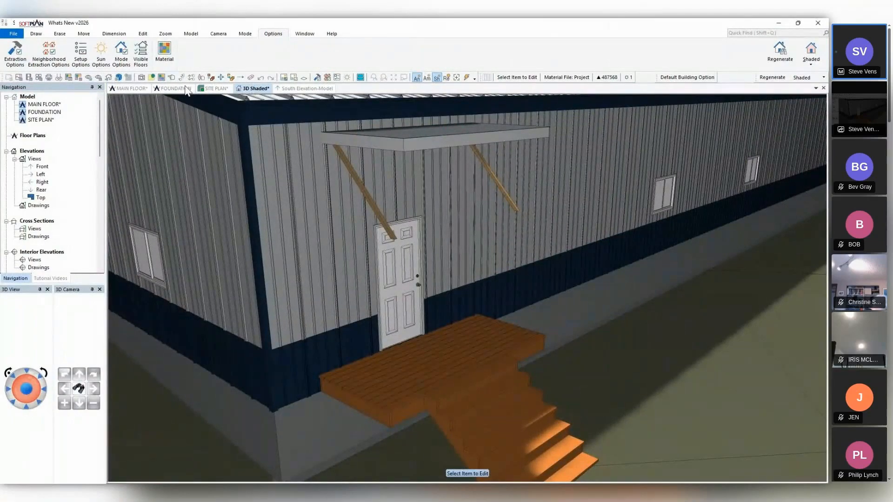
pyautogui.click(419, 133)
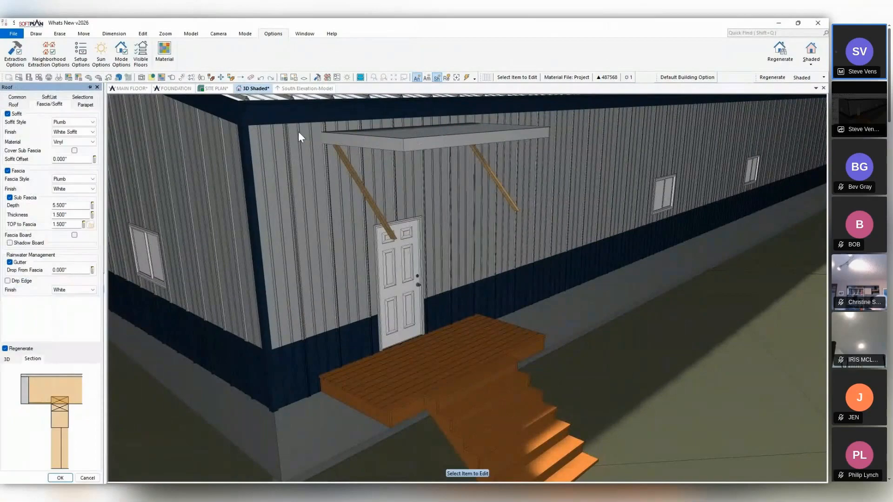
pyautogui.doubleClick(71, 226)
pyautogui.write('12')
pyautogui.press('BackSpace')
pyautogui.press('BackSpace')
pyautogui.write('48')
pyautogui.press('Return')
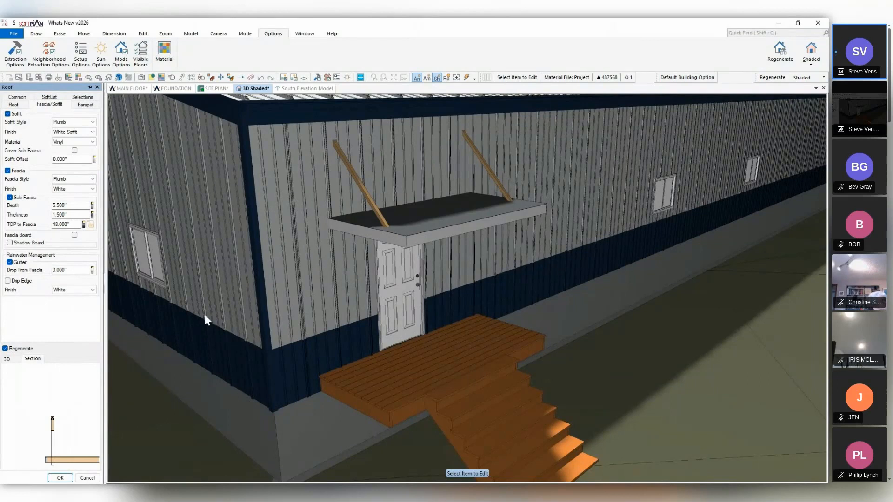
# On the main floor drawing plan, erase the two short return walls joining the windowed bump-out to the end wall.
pyautogui.moveTo(193, 316); pyautogui.dragTo(378, 344, button='middle')
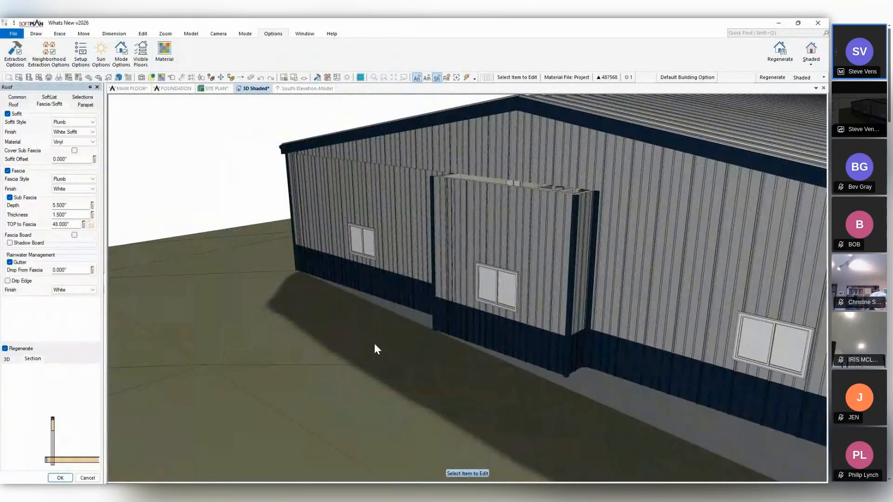
pyautogui.click(138, 88)
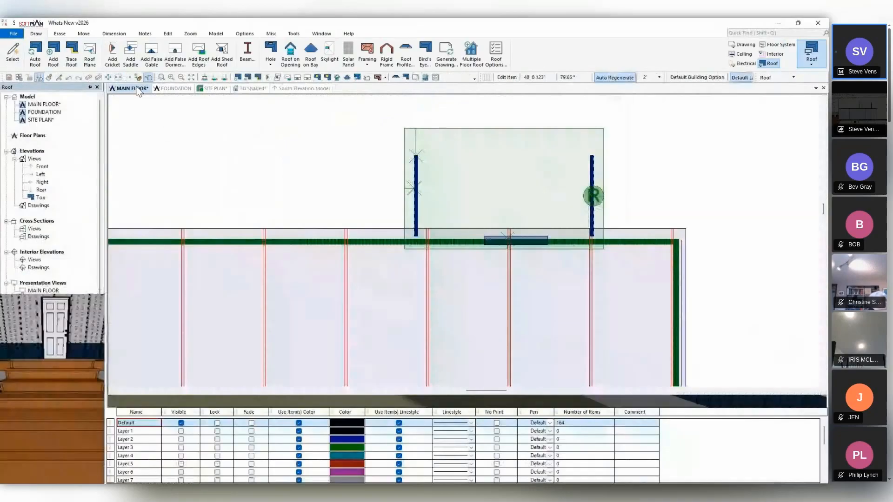
pyautogui.click(748, 45)
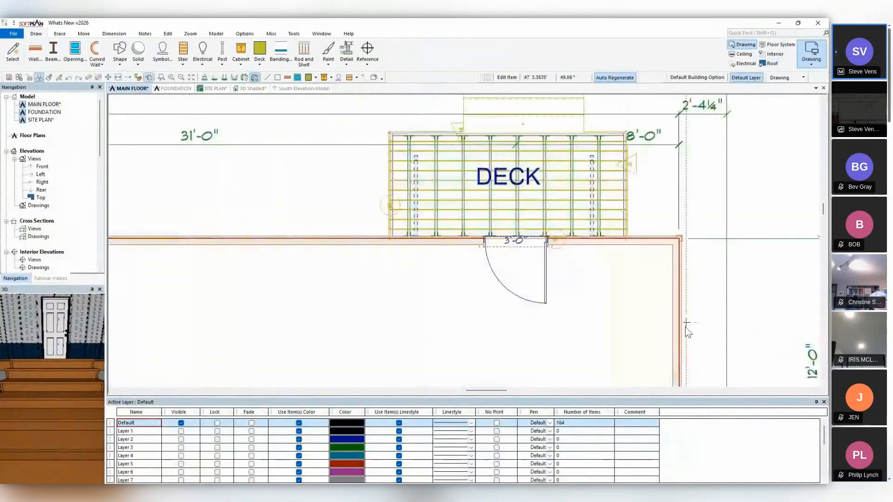
pyautogui.moveTo(685, 339)
pyautogui.mouseDown(button='middle')
pyautogui.moveTo(659, 291)
pyautogui.moveTo(554, 168)
pyautogui.mouseUp(button='middle')
pyautogui.scroll(-4, 555, 279)
pyautogui.moveTo(547, 315); pyautogui.dragTo(545, 143, button='middle')
pyautogui.scroll(-3, 498, 256)
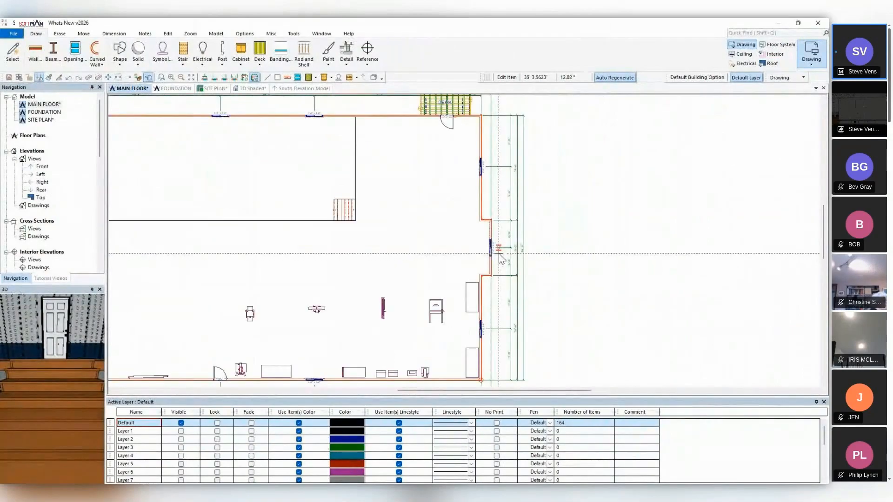
pyautogui.click(89, 77)
pyautogui.click(486, 221)
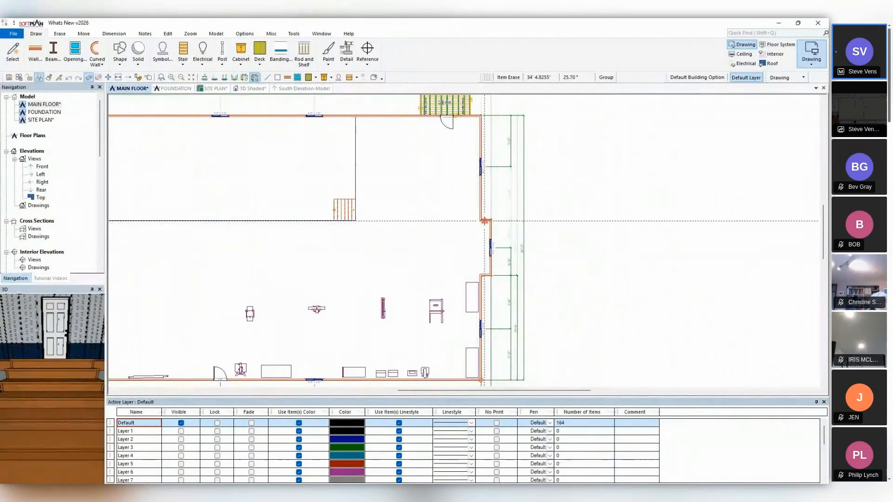
pyautogui.click(487, 276)
pyautogui.click(488, 276)
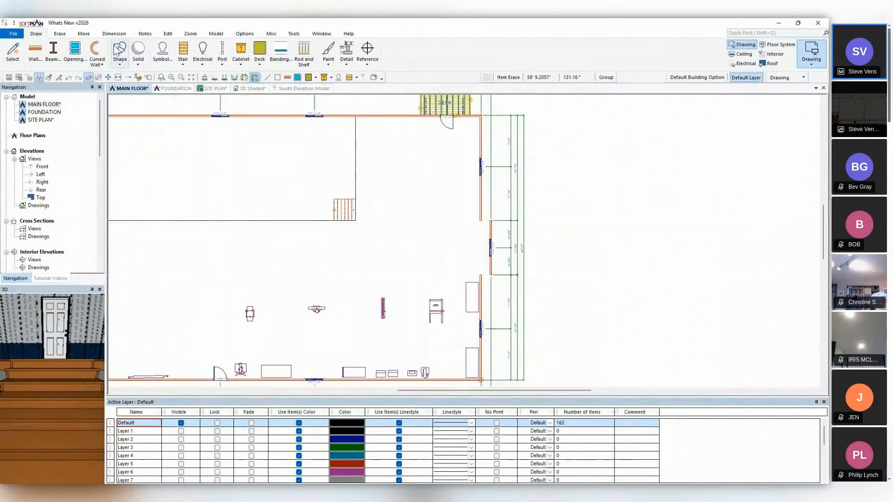
# Align the bump-out's window wall to the edge of the adjacent end wall and check it in the shaded 3D model.
pyautogui.click(84, 34)
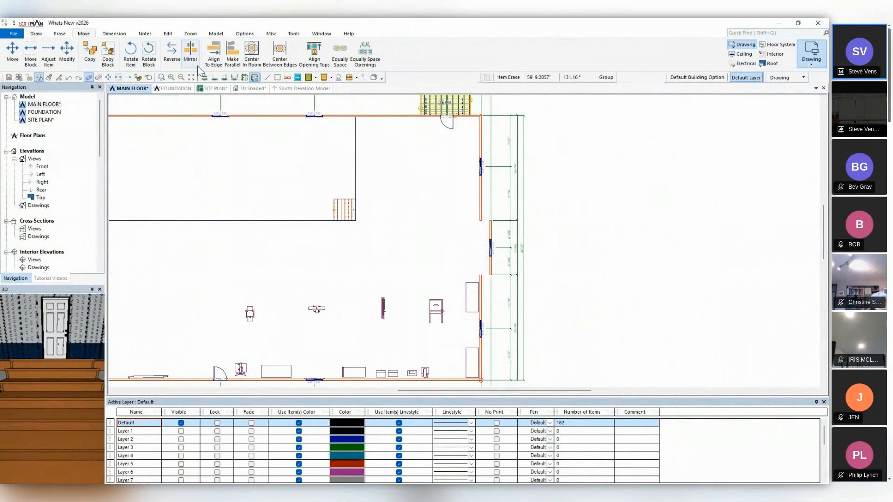
pyautogui.click(214, 52)
pyautogui.scroll(5, 467, 241)
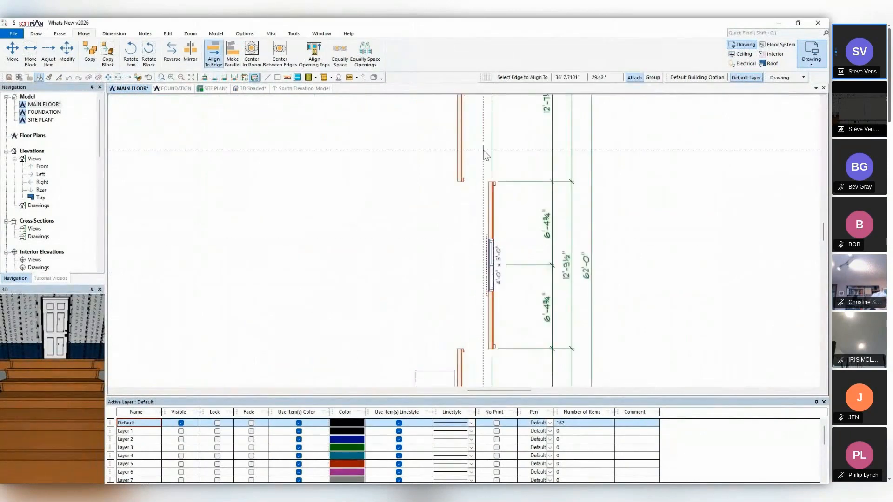
pyautogui.click(464, 139)
pyautogui.click(493, 201)
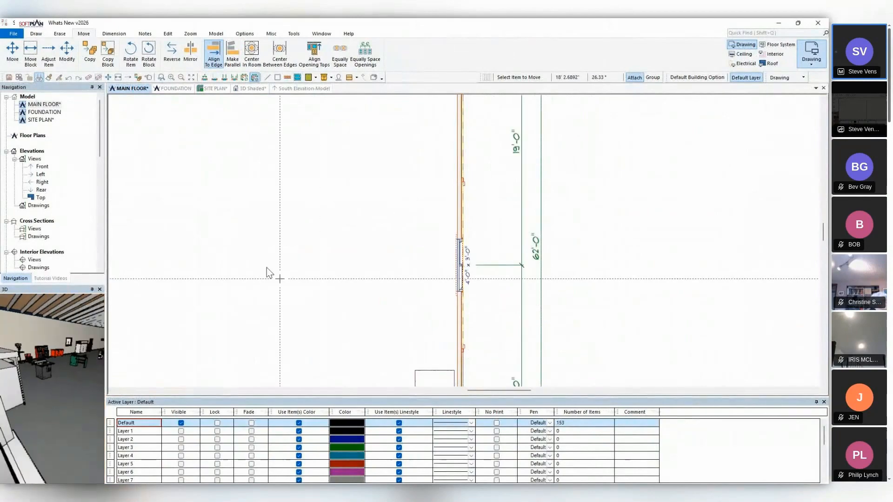
pyautogui.click(264, 88)
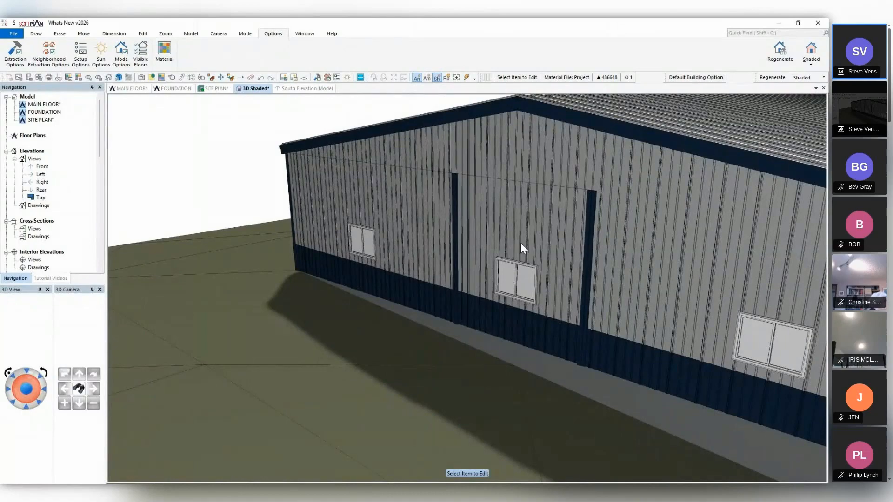
# Combine the like walls at the former bump-out on the end wall and at the adjoining long wall's joint nearest the corner.
pyautogui.click(142, 88)
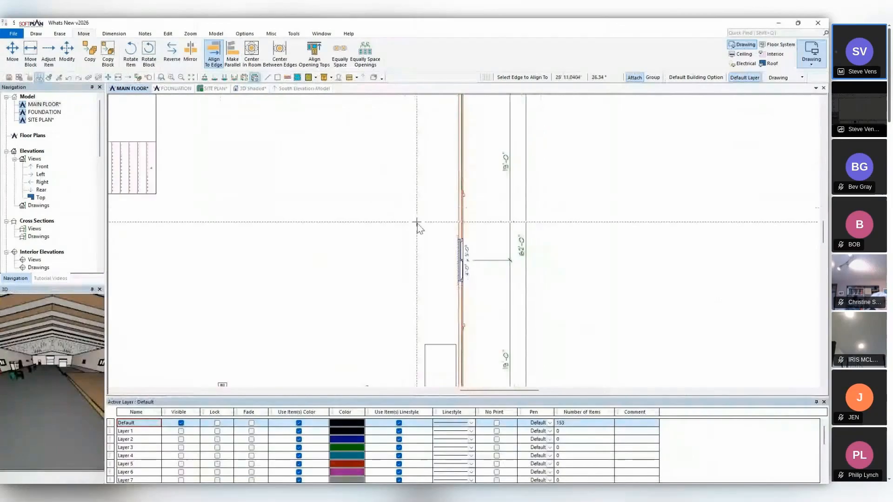
pyautogui.scroll(-4, 417, 222)
pyautogui.moveTo(421, 238); pyautogui.dragTo(456, 231, button='middle')
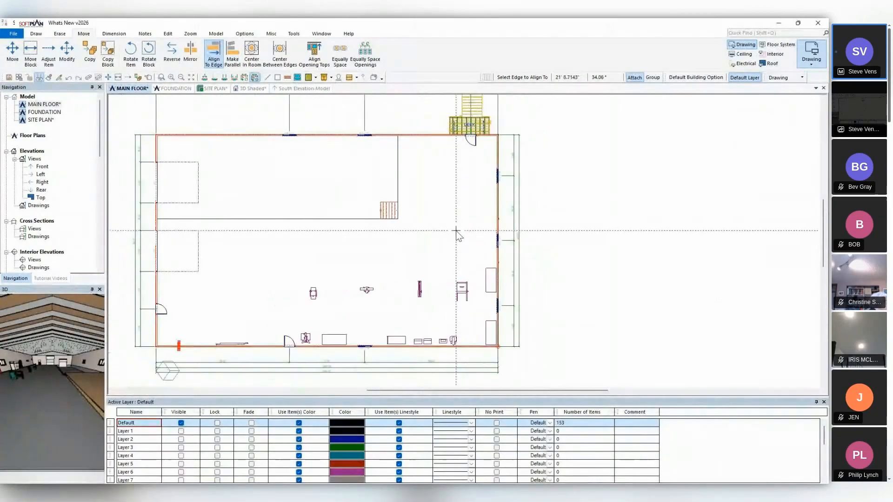
pyautogui.click(291, 34)
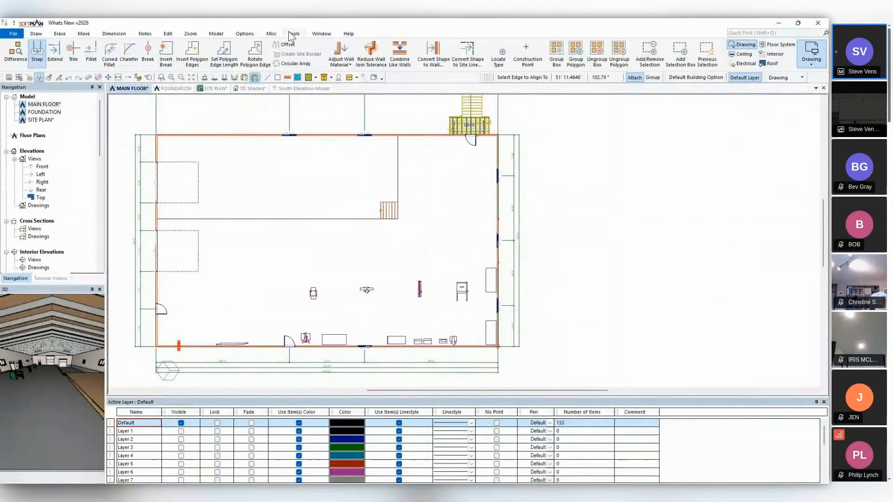
pyautogui.click(403, 64)
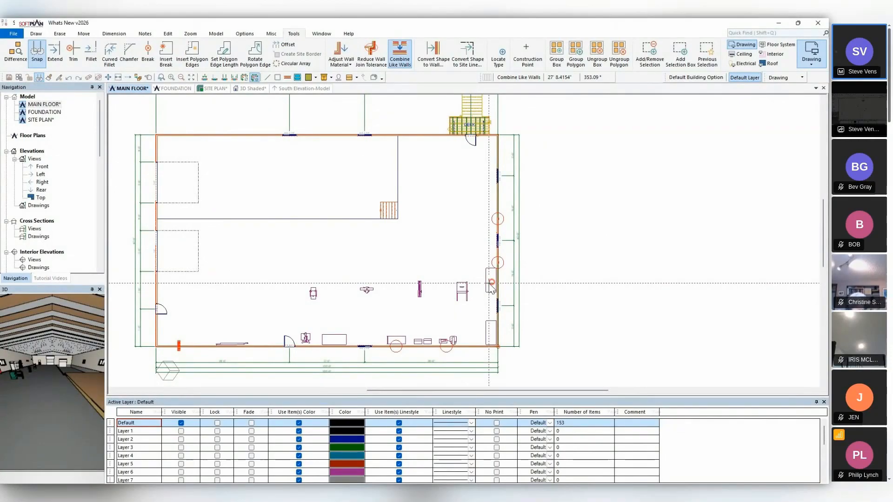
pyautogui.click(495, 221)
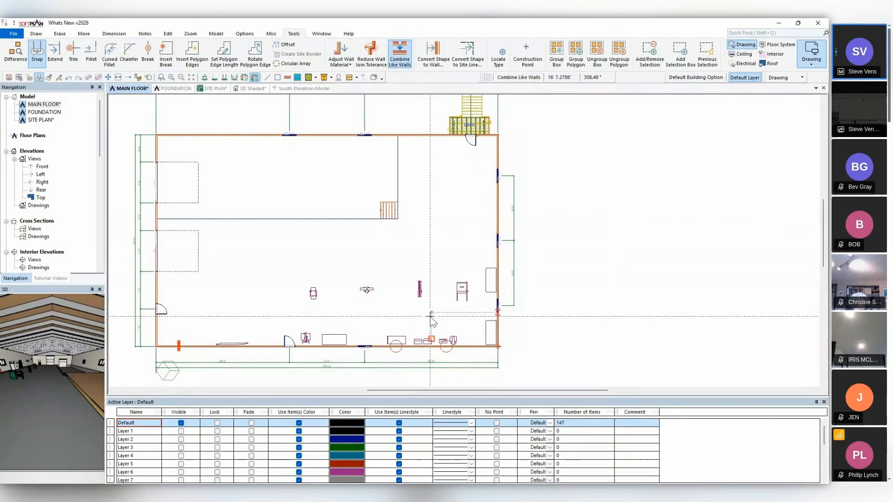
pyautogui.click(439, 347)
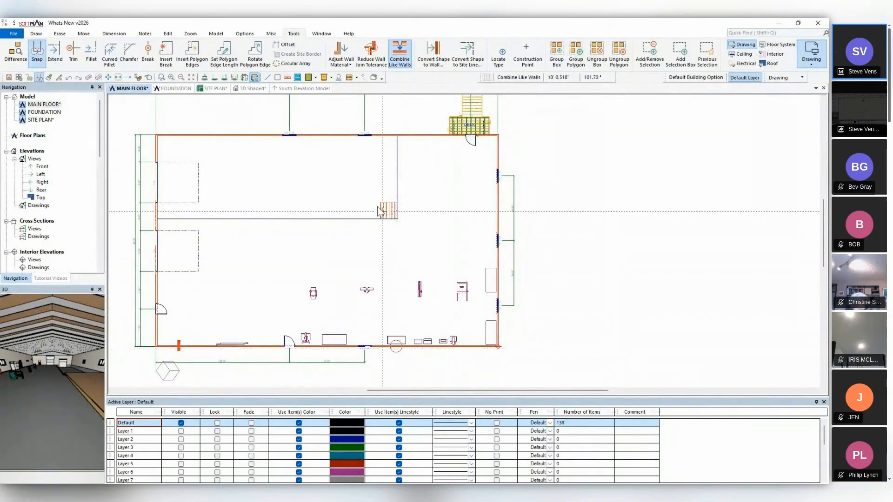
# Examine the siding on the combined end and long walls in the shaded 3D model, and return to the main floor plan.
pyautogui.click(253, 89)
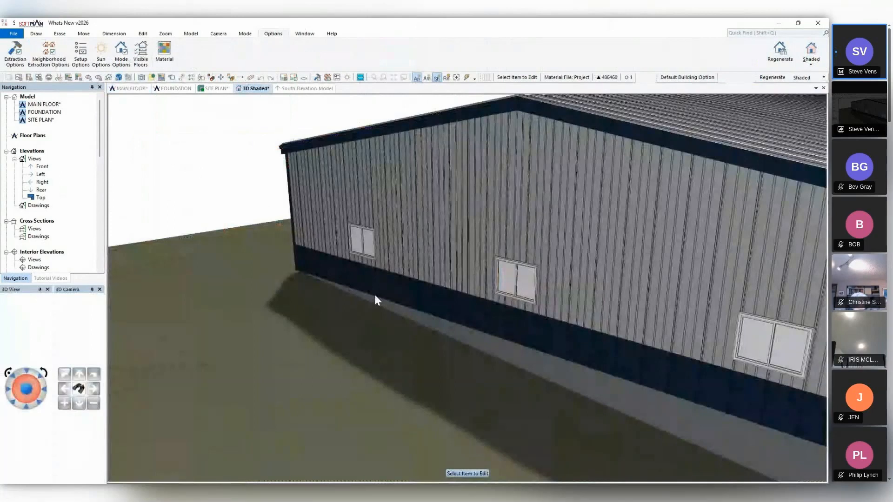
pyautogui.moveTo(375, 295)
pyautogui.mouseDown(button='middle')
pyautogui.moveTo(459, 285)
pyautogui.moveTo(437, 281)
pyautogui.moveTo(474, 286)
pyautogui.mouseUp(button='middle')
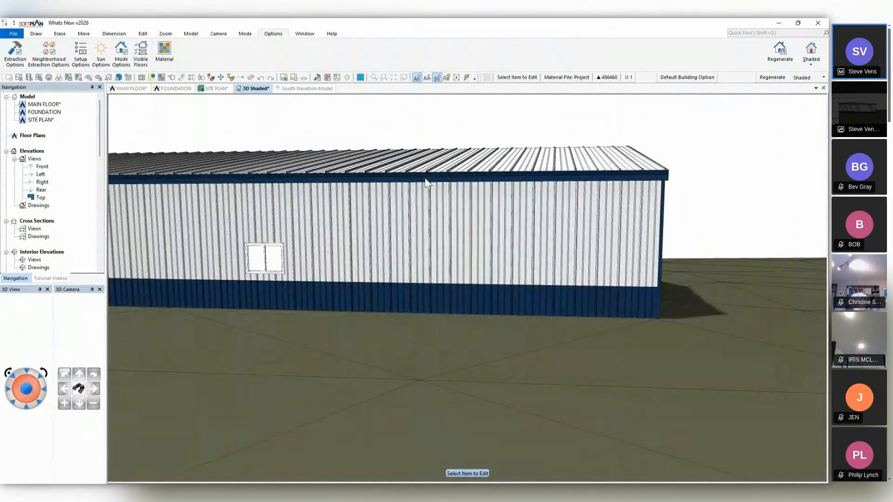
pyautogui.click(140, 88)
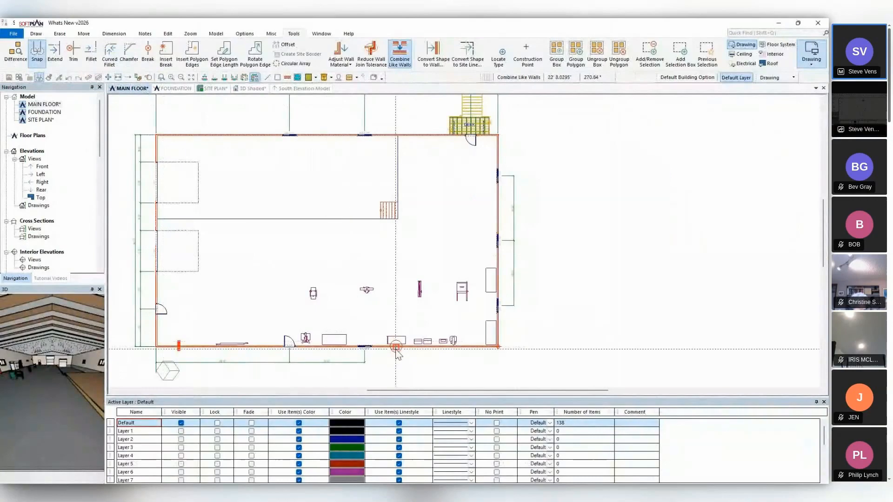
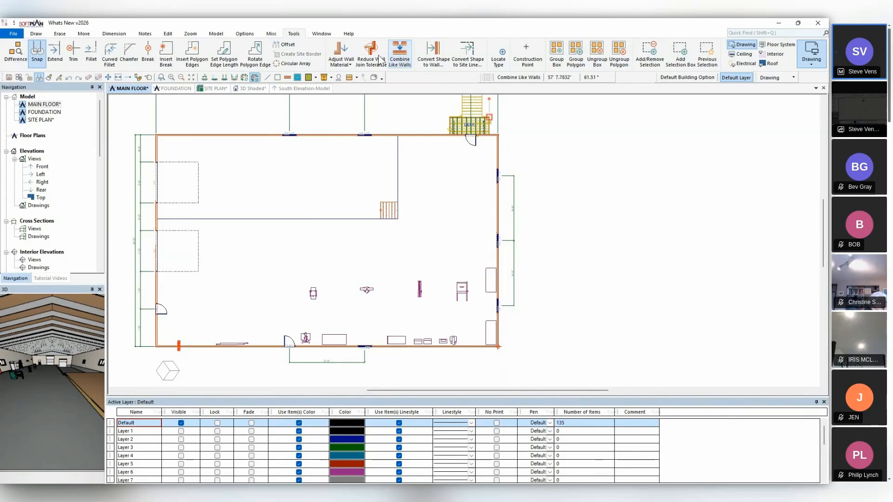
# Auto-dimension the main floor plan, and save the left elevation view as drawing WEST ELEVATION with Auto Paint off.
pyautogui.click(243, 79)
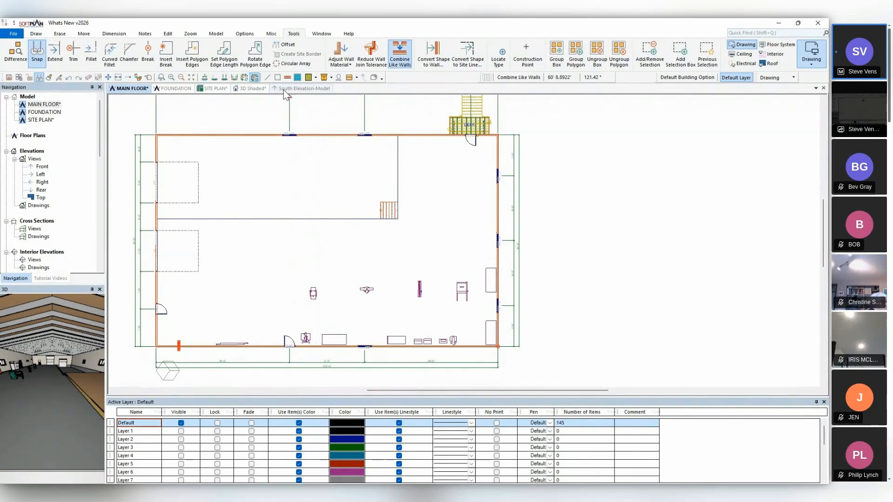
pyautogui.doubleClick(40, 174)
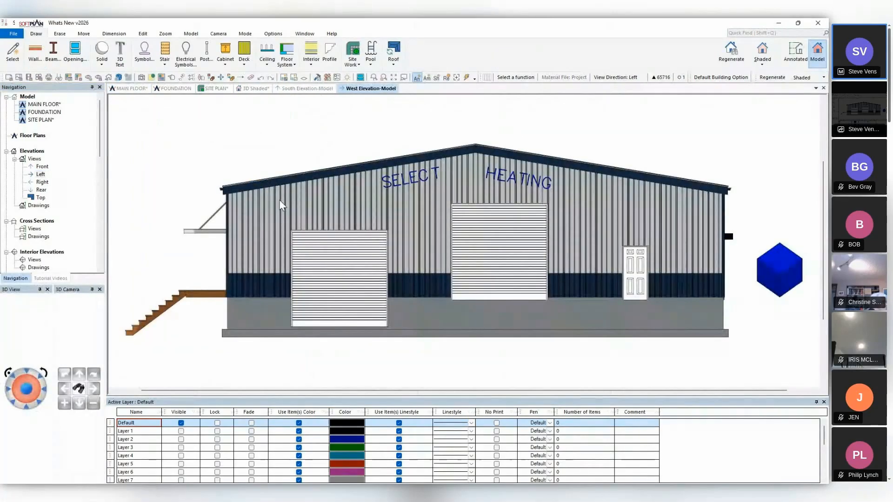
pyautogui.click(9, 78)
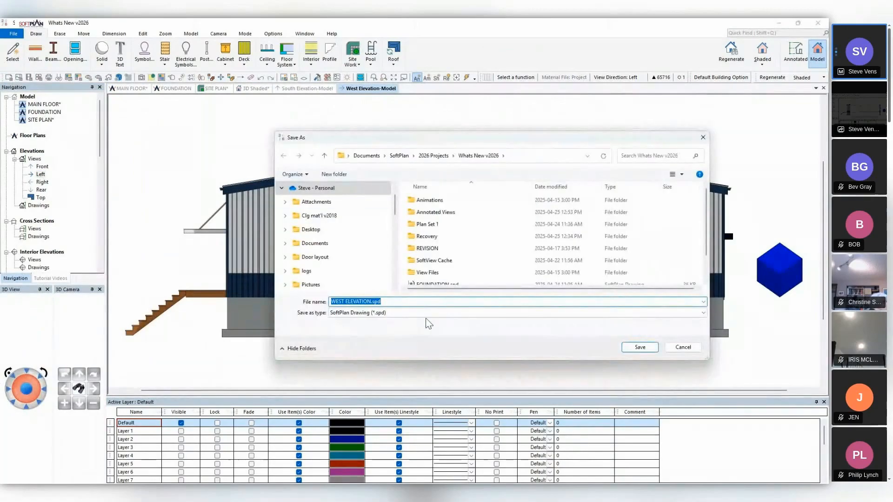
pyautogui.click(637, 348)
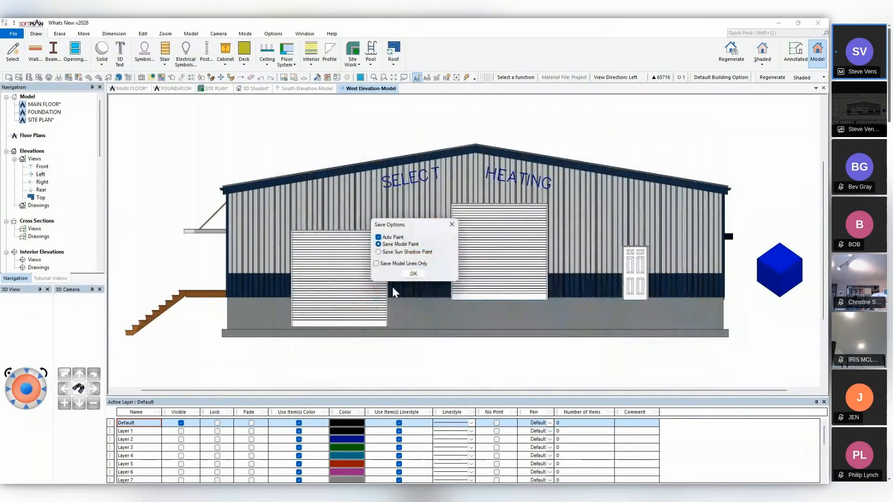
pyautogui.click(378, 237)
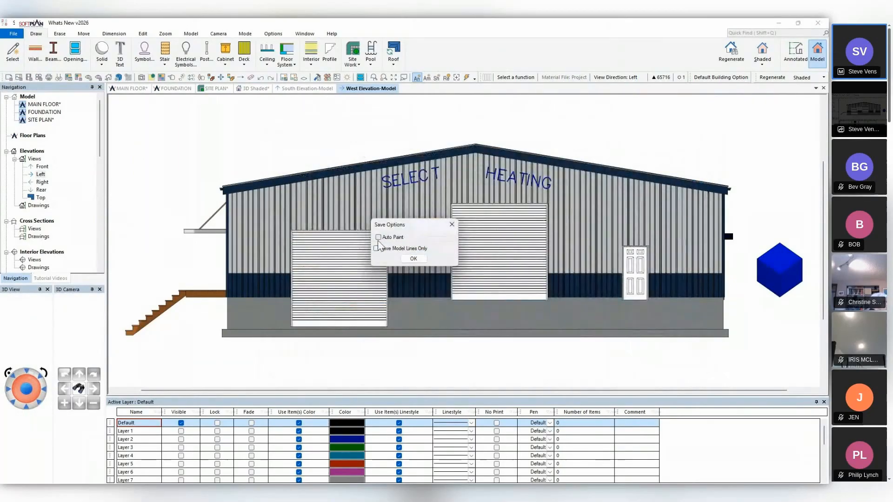
pyautogui.click(409, 261)
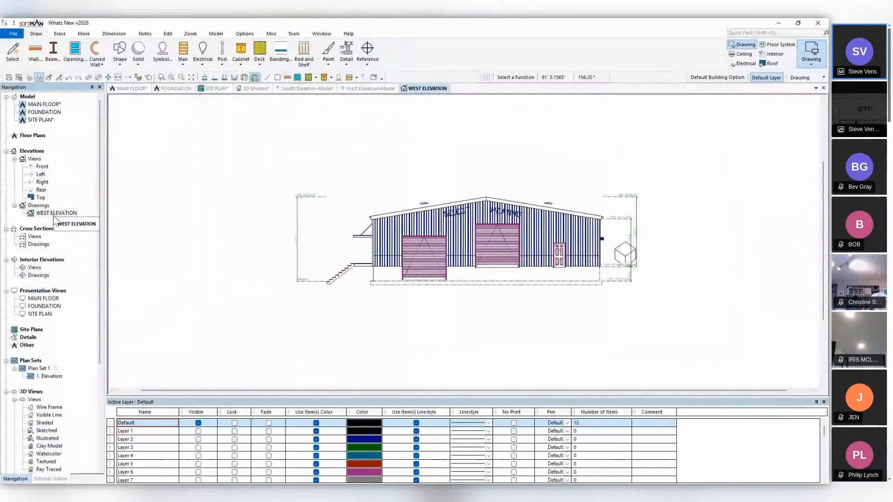
# Place the WEST ELEVATION drawing in the upper part of plan set sheet 1. Elevation, and inspect its left roller door symbol's properties.
pyautogui.doubleClick(51, 377)
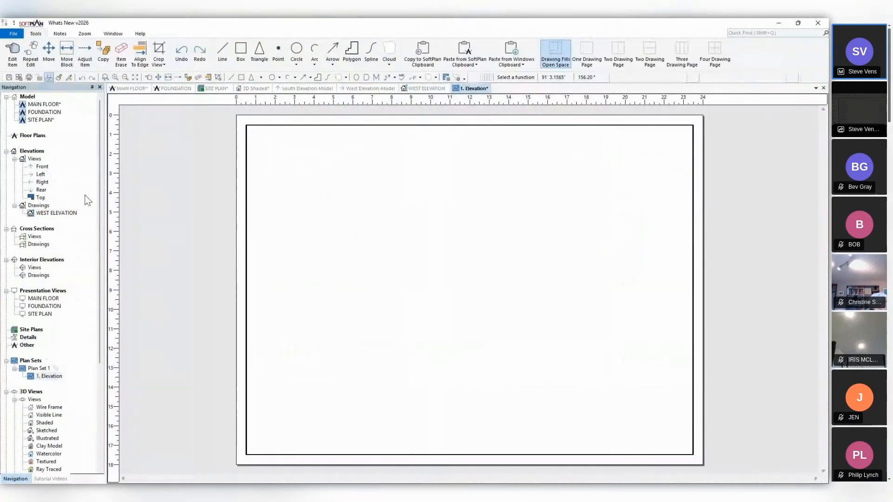
pyautogui.moveTo(133, 213)
pyautogui.mouseDown()
pyautogui.moveTo(425, 195)
pyautogui.moveTo(468, 201)
pyautogui.mouseUp()
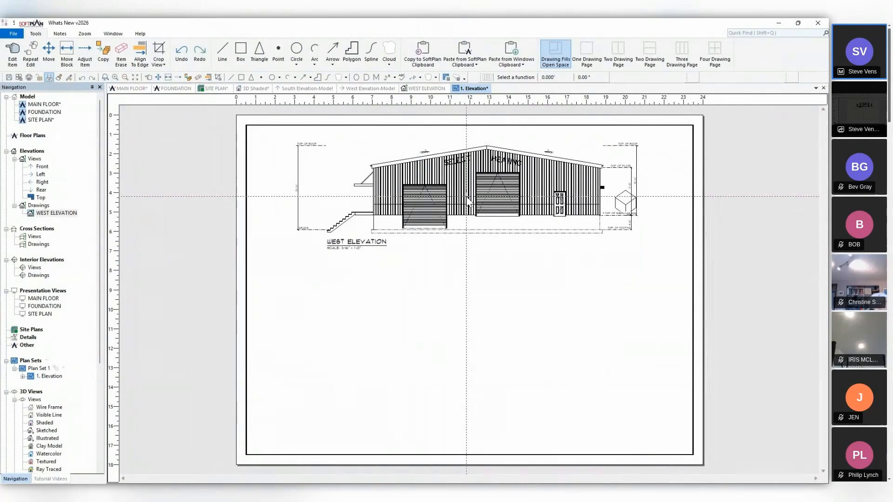
pyautogui.click(427, 89)
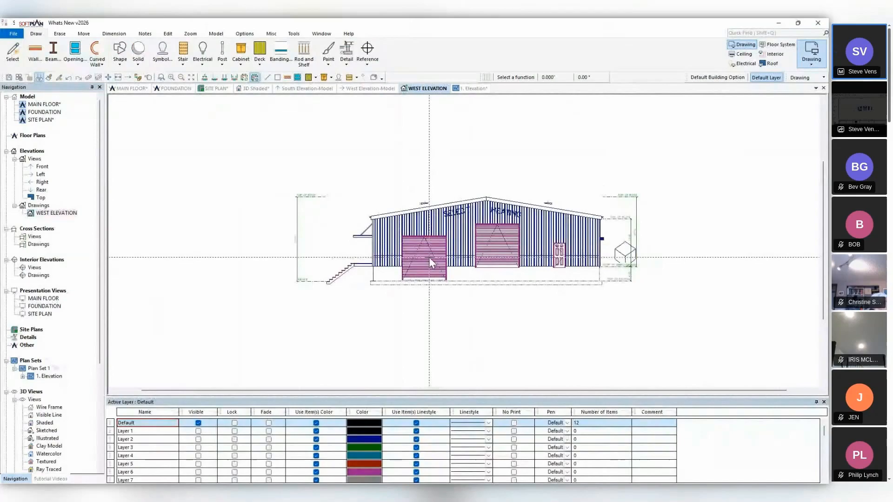
pyautogui.click(148, 77)
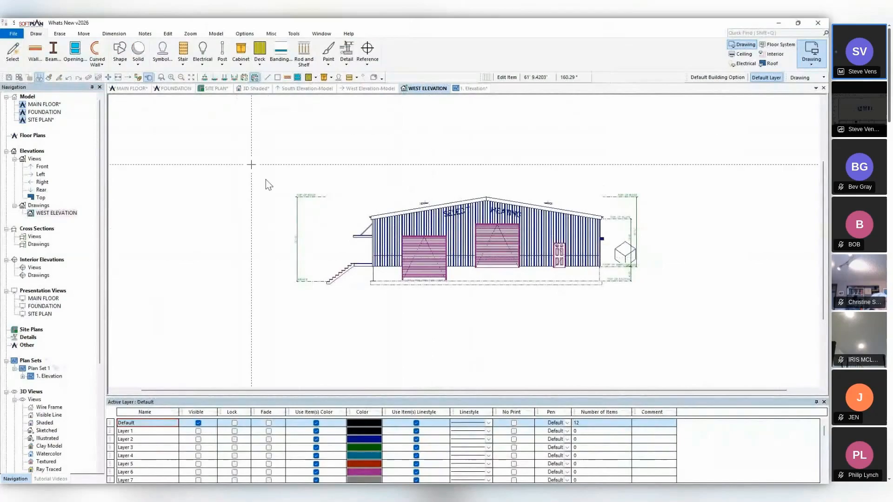
pyautogui.click(424, 265)
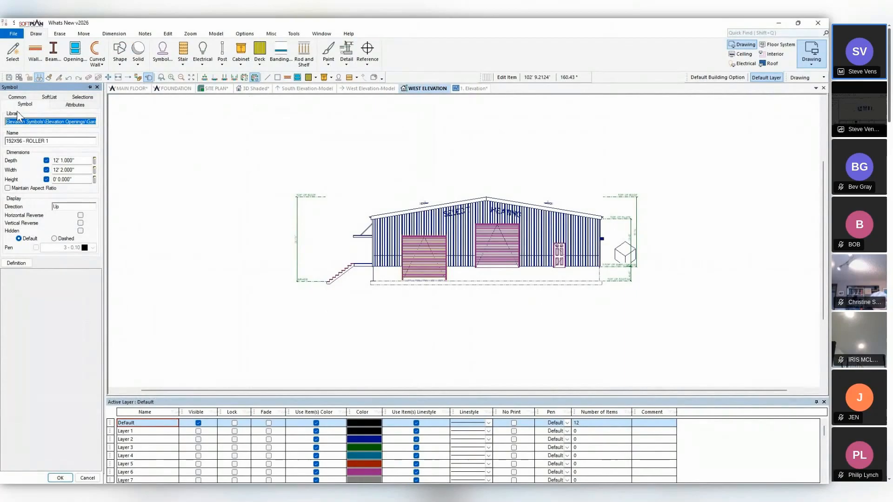
pyautogui.click(85, 477)
# Turn off Symbolize Openings in the project's elevation generation options, after reviewing the cross section generation options.
pyautogui.click(14, 33)
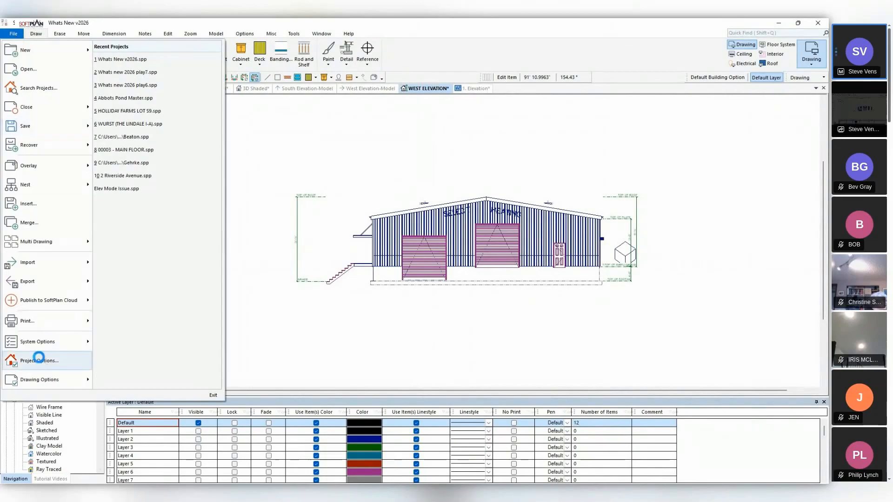
pyautogui.click(41, 361)
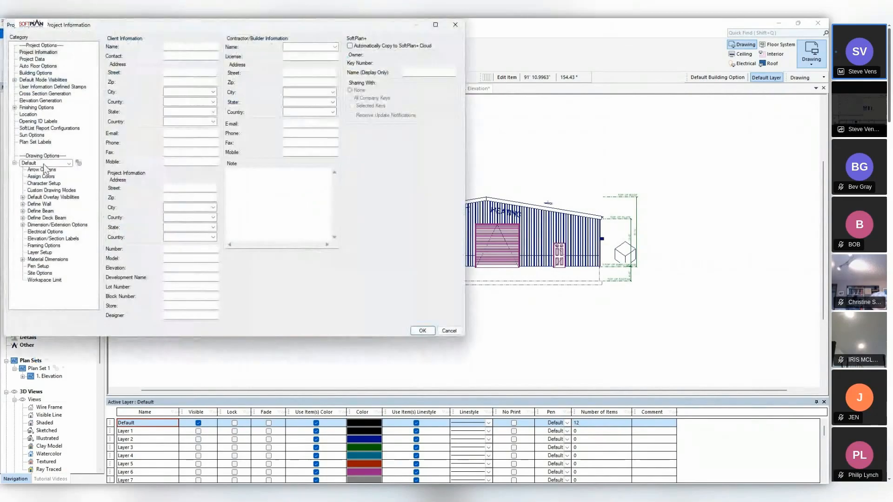
pyautogui.click(38, 101)
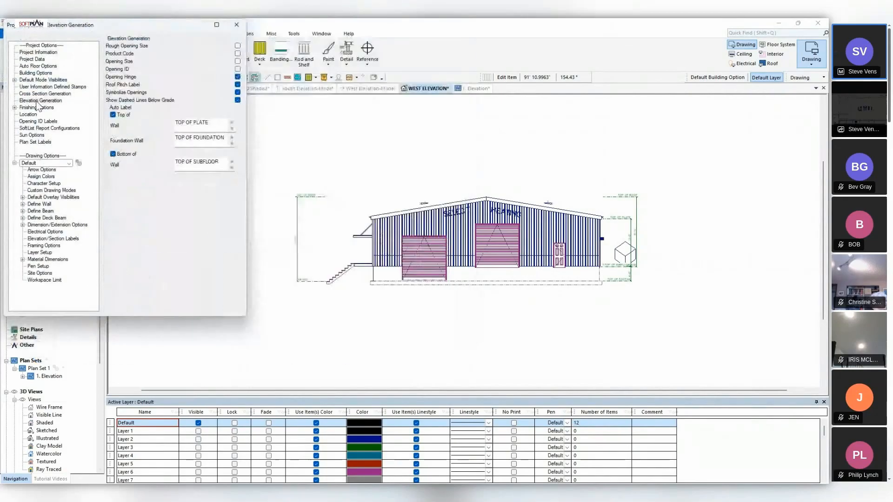
pyautogui.click(137, 93)
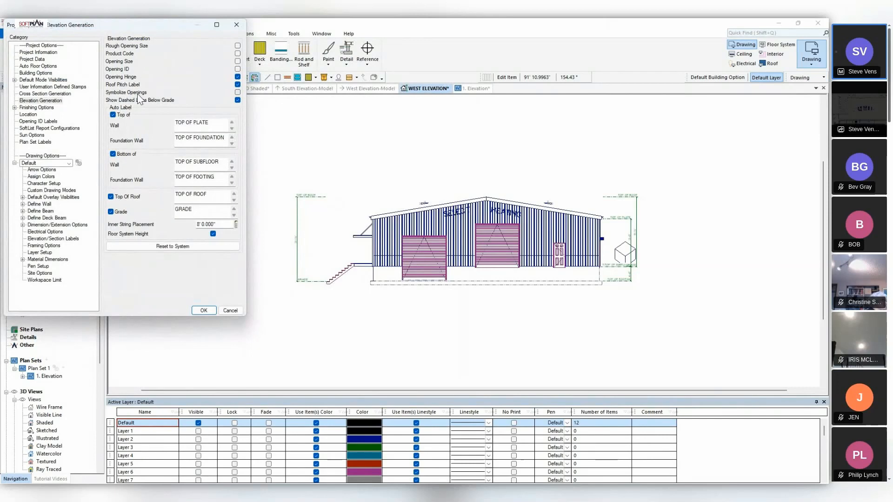
pyautogui.click(57, 94)
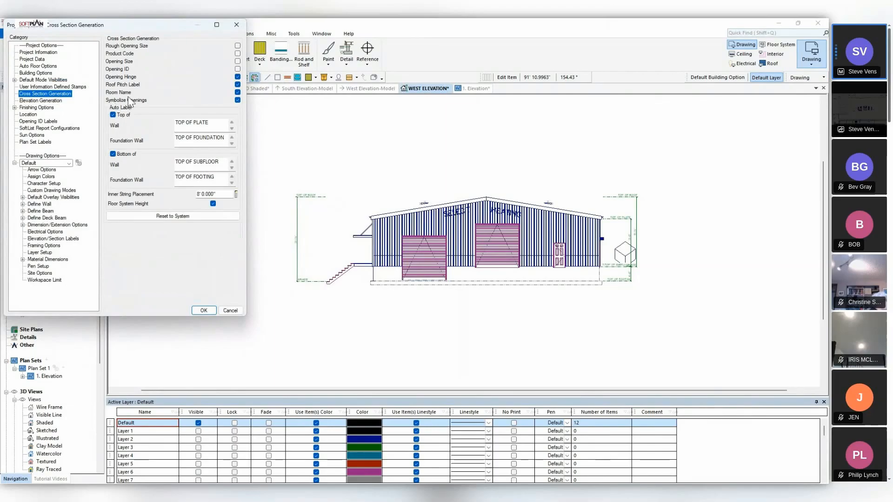
pyautogui.click(54, 101)
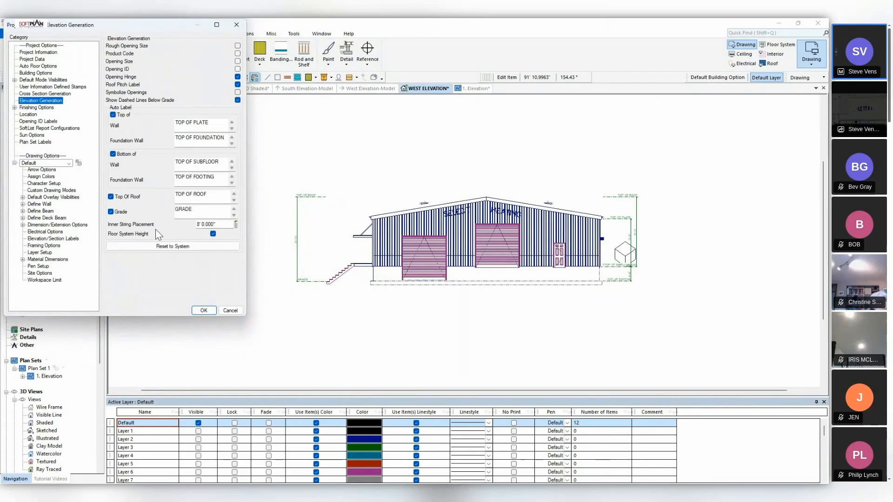
pyautogui.click(210, 312)
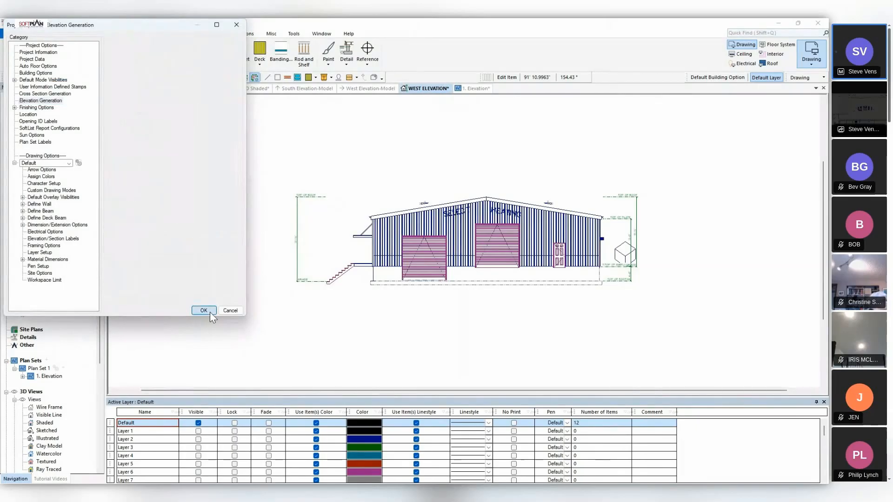
# Save the west elevation model as a second SoftPlan drawing named WEST ELEVATION 2 with Auto Paint off.
pyautogui.click(360, 89)
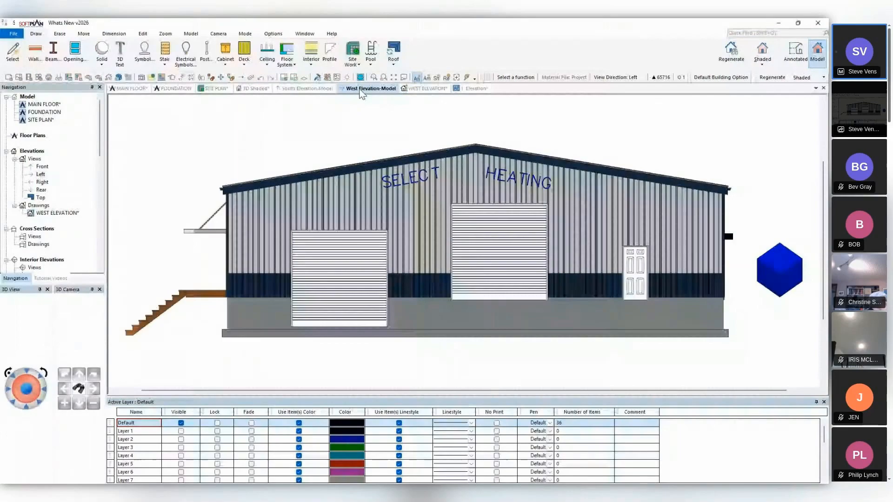
pyautogui.click(9, 77)
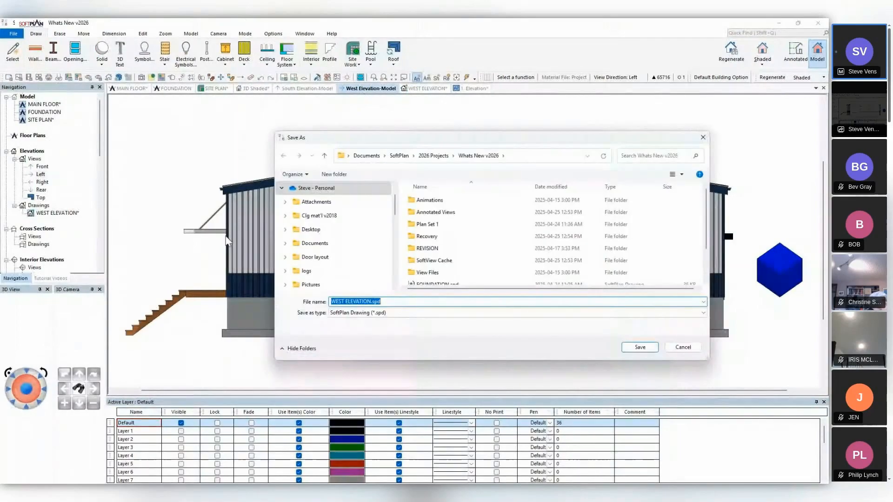
pyautogui.click(372, 302)
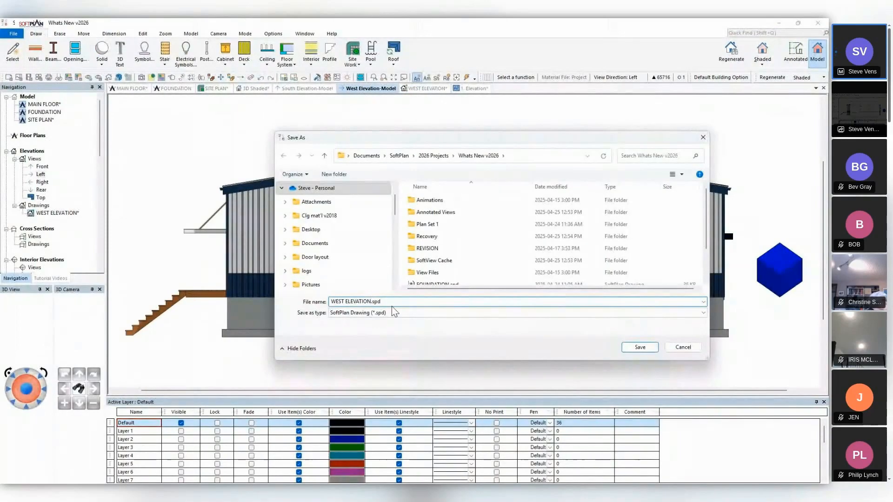
pyautogui.write('2')
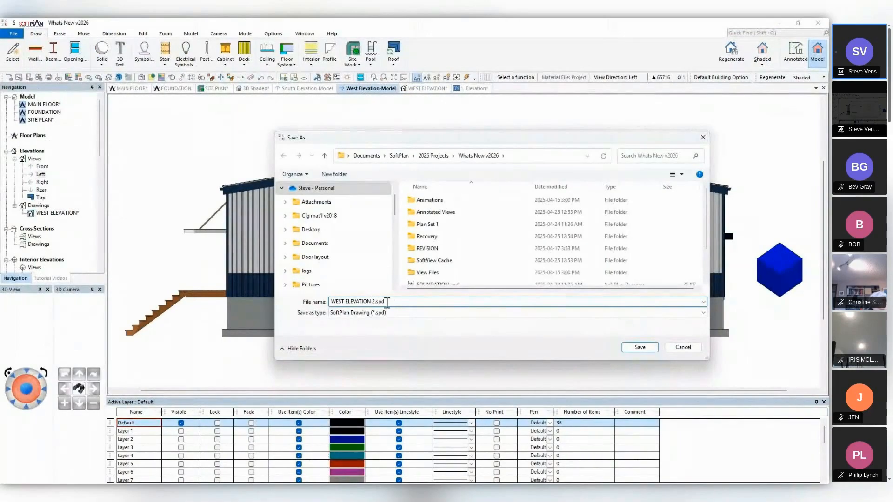
pyautogui.click(648, 348)
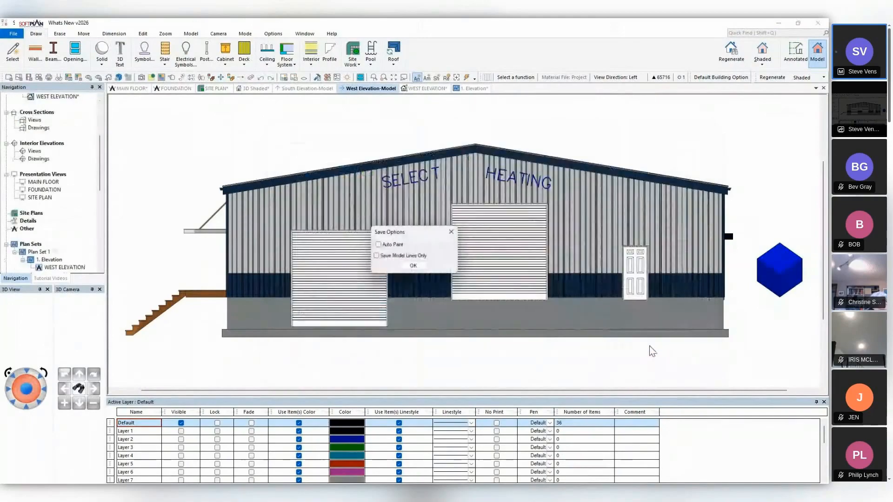
pyautogui.click(418, 264)
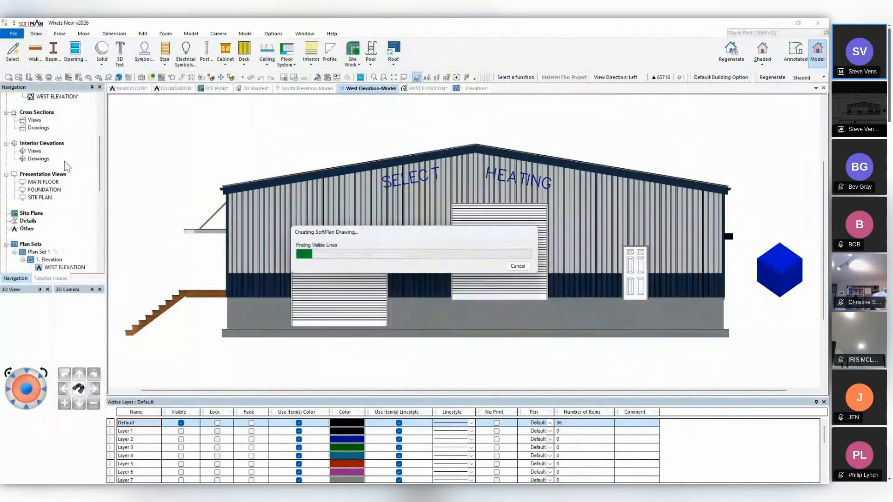
# In the WEST ELEVATION 2 drawing, check a roller door slat line's layer and set the Openings\Rail - Opening layer's pen to 16 - 0.10.
pyautogui.doubleClick(40, 98)
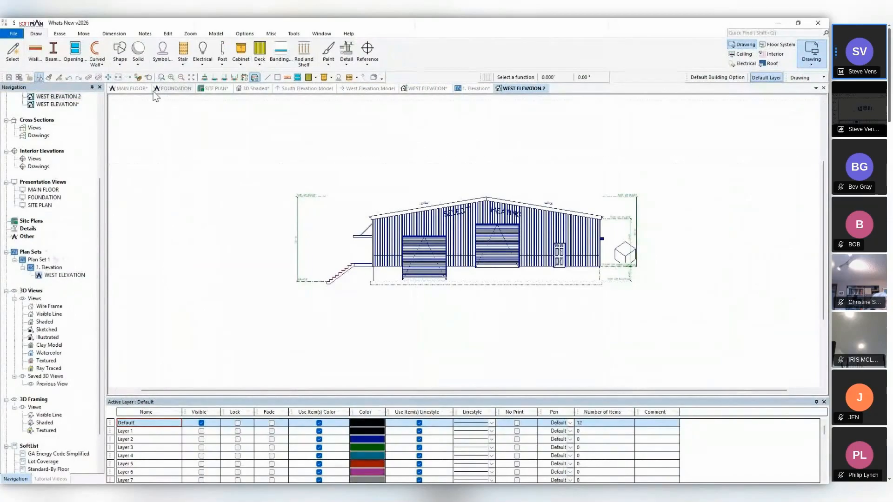
pyautogui.click(149, 78)
pyautogui.scroll(2, 431, 279)
pyautogui.scroll(2, 467, 244)
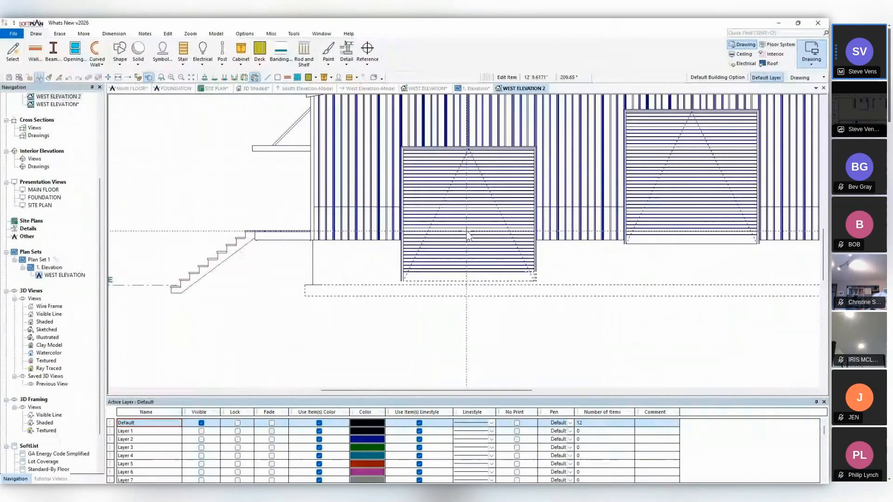
pyautogui.click(470, 231)
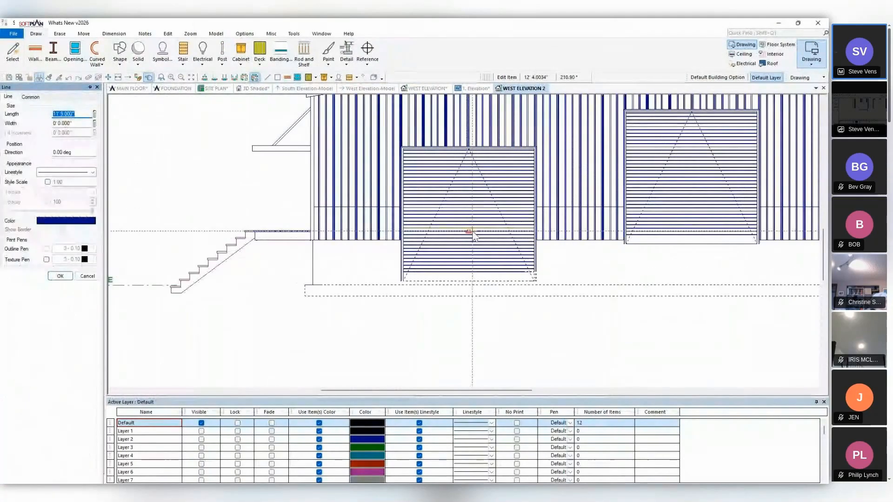
pyautogui.click(30, 97)
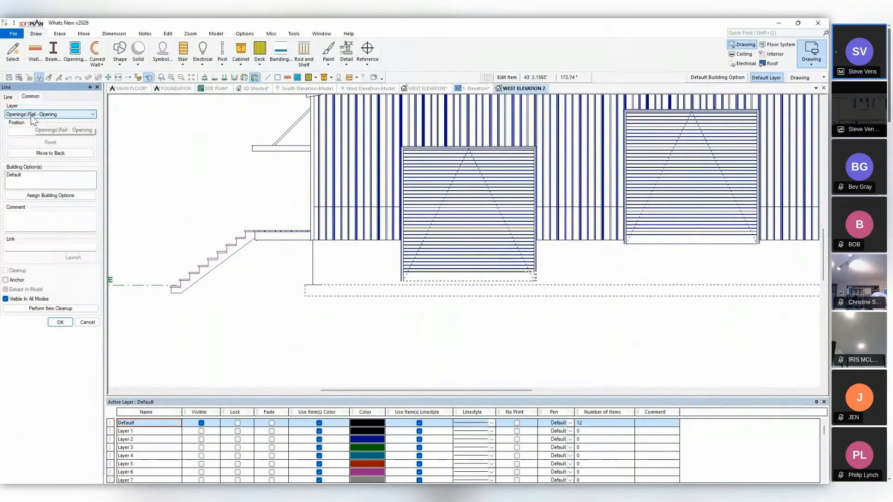
pyautogui.scroll(-10, 172, 474)
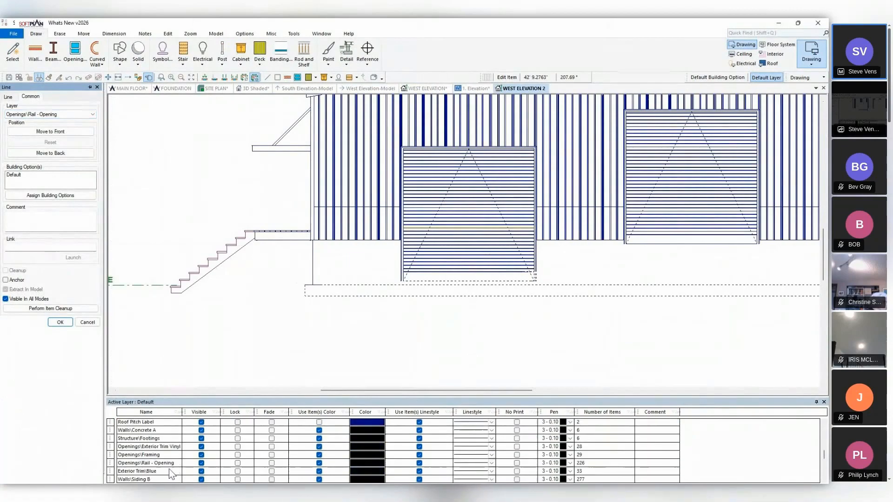
pyautogui.click(158, 464)
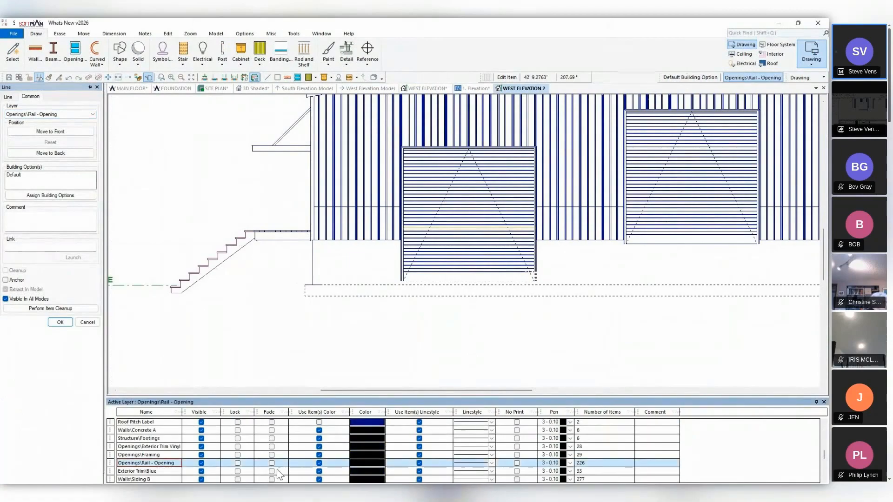
pyautogui.click(571, 463)
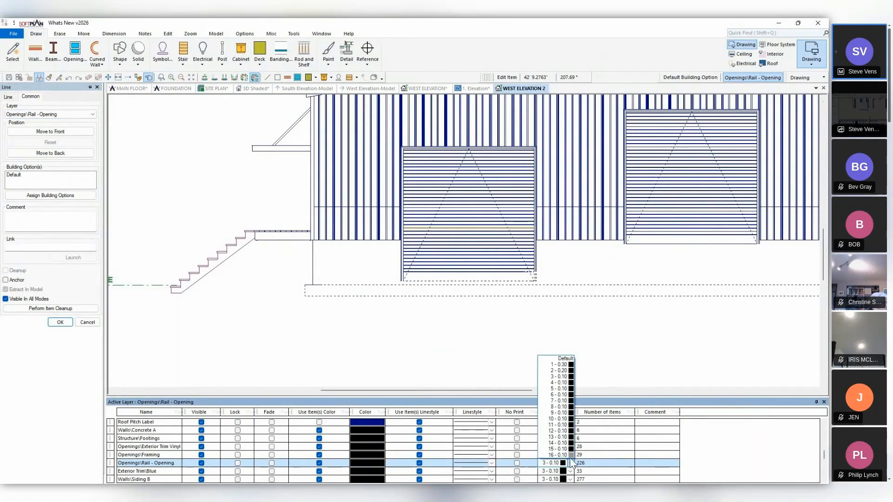
pyautogui.click(561, 455)
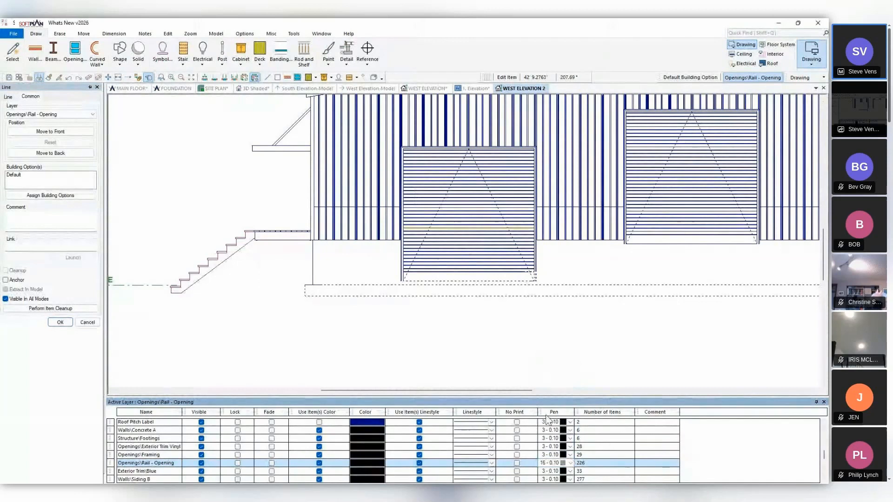
# Place the WEST ELEVATION 2 drawing below the first elevation on sheet 1. Elevation, and return to the main floor plan.
pyautogui.click(474, 88)
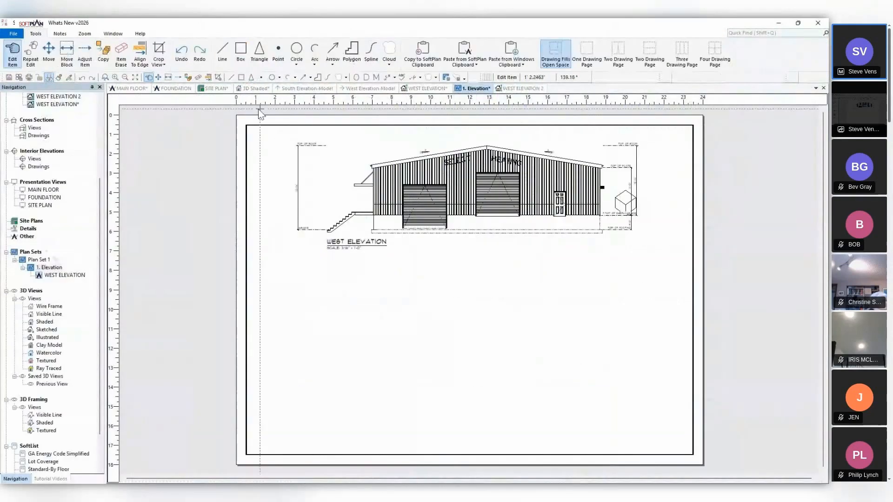
pyautogui.moveTo(79, 98); pyautogui.dragTo(460, 352)
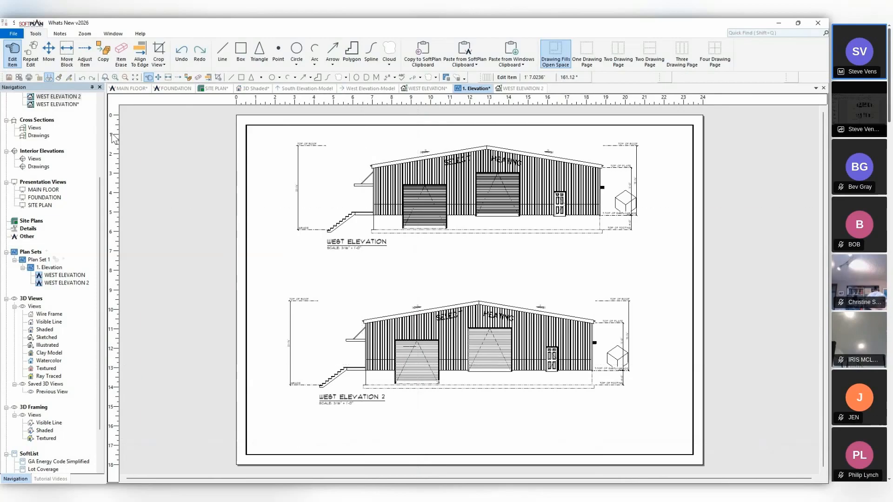
pyautogui.click(129, 89)
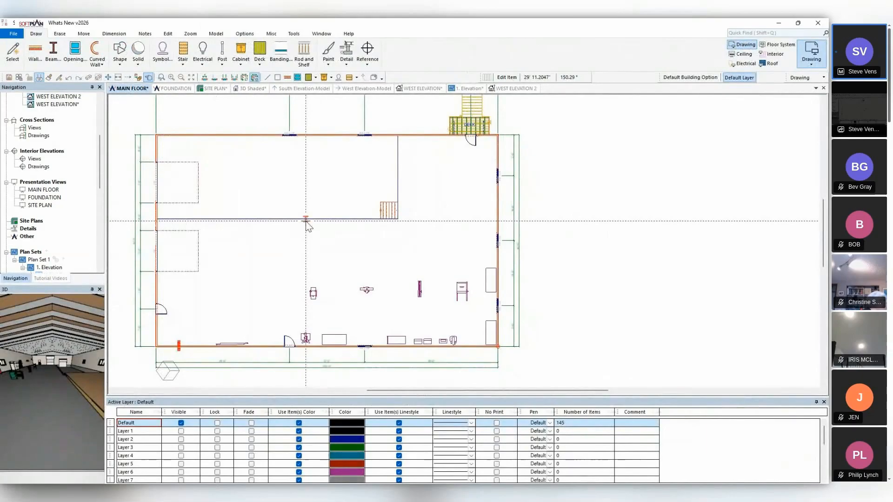
# Box-select the shop equipment along the main floor plan's lower and right-hand walls, and clear the selection.
pyautogui.moveTo(423, 362); pyautogui.dragTo(542, 327, button='middle')
pyautogui.scroll(2, 465, 240)
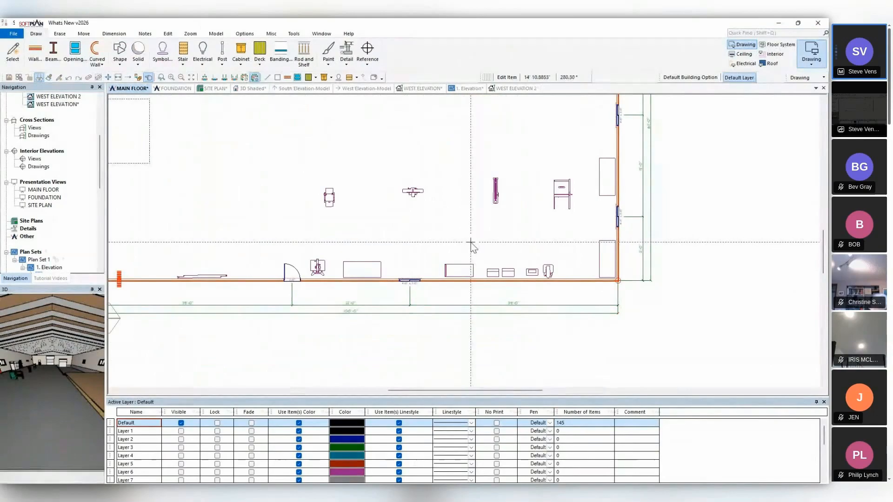
pyautogui.moveTo(471, 242); pyautogui.dragTo(499, 259, button='middle')
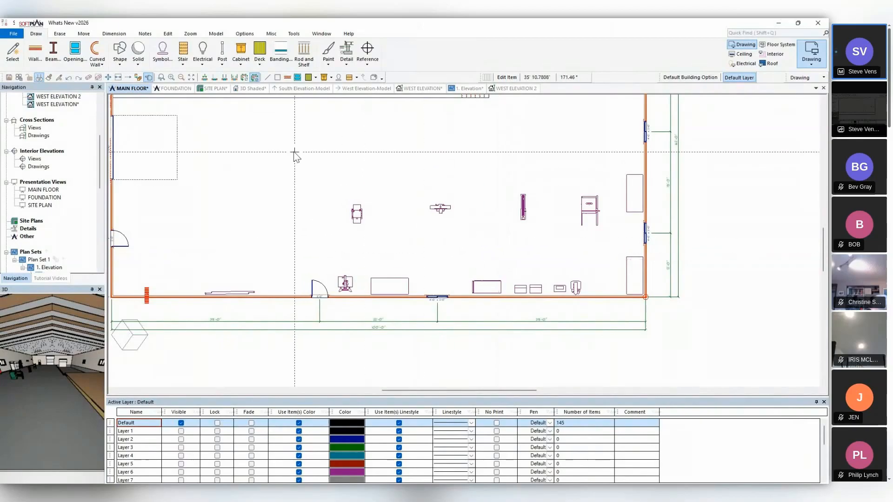
pyautogui.moveTo(274, 142)
pyautogui.mouseDown()
pyautogui.moveTo(375, 199)
pyautogui.moveTo(657, 318)
pyautogui.mouseUp()
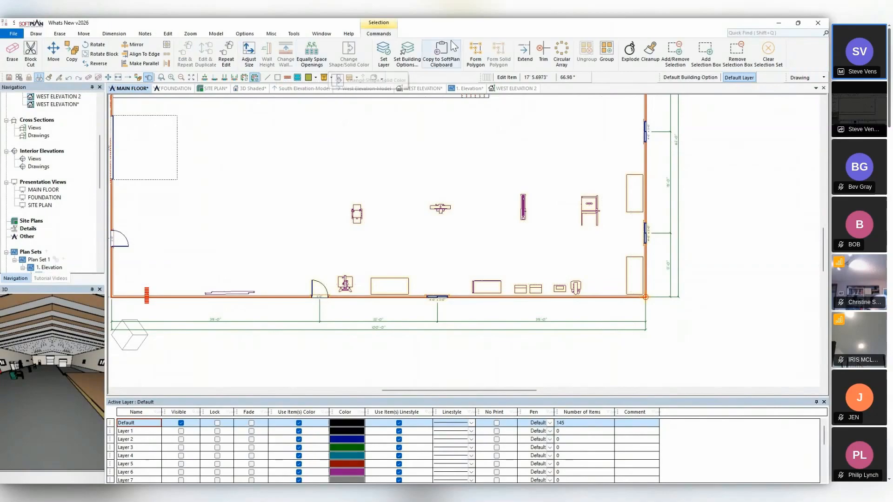
pyautogui.click(767, 53)
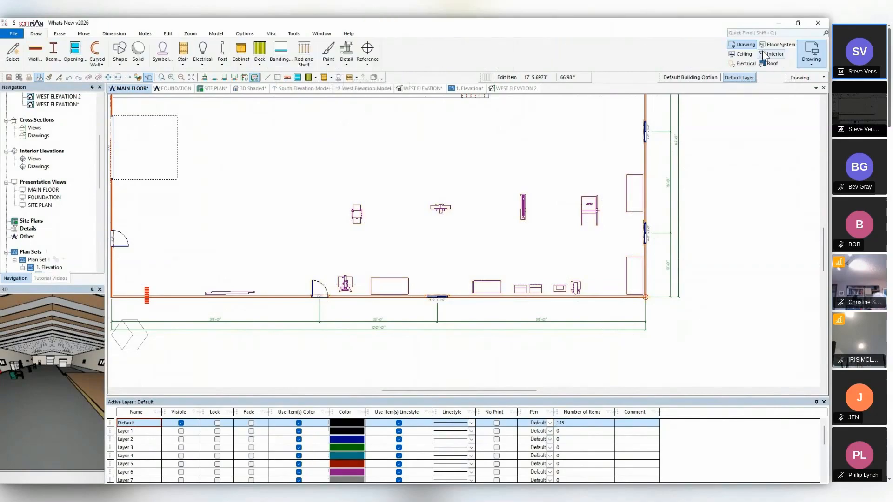
# Select the shop equipment with Add Selection Box, and try Remove Selection Box on the unit in the plan's lower-right corner.
pyautogui.click(293, 34)
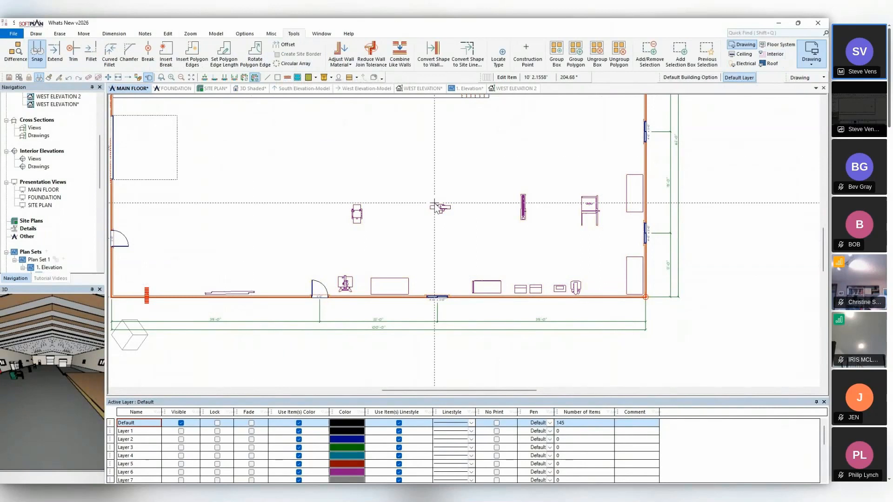
pyautogui.click(688, 61)
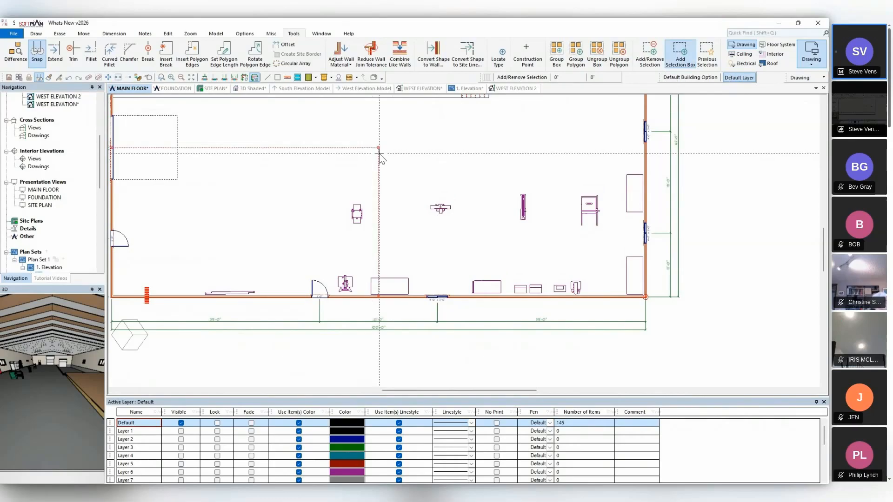
pyautogui.moveTo(328, 154)
pyautogui.mouseDown()
pyautogui.moveTo(416, 239)
pyautogui.moveTo(643, 296)
pyautogui.moveTo(659, 316)
pyautogui.mouseUp()
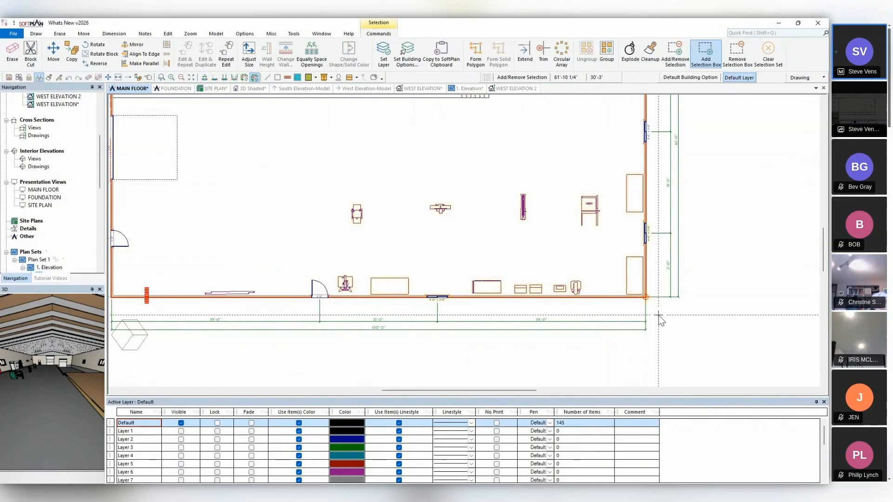
pyautogui.click(740, 54)
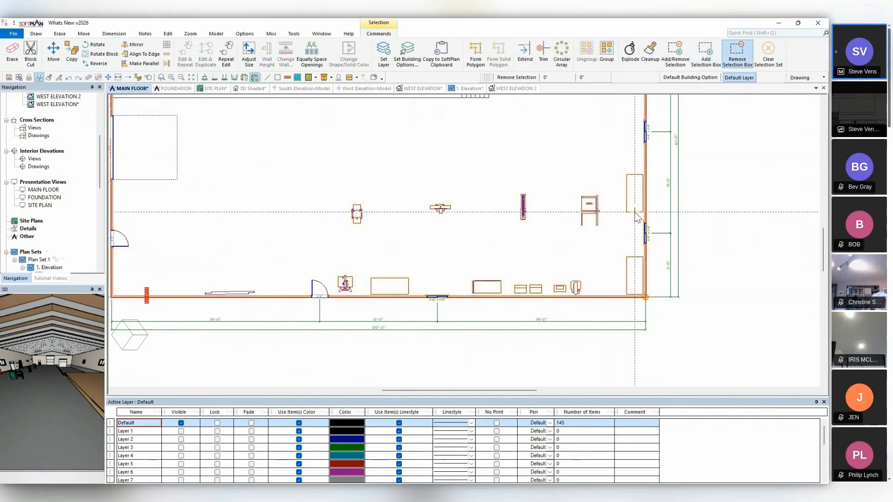
pyautogui.moveTo(635, 212)
pyautogui.mouseDown()
pyautogui.moveTo(656, 259)
pyautogui.moveTo(664, 318)
pyautogui.mouseUp()
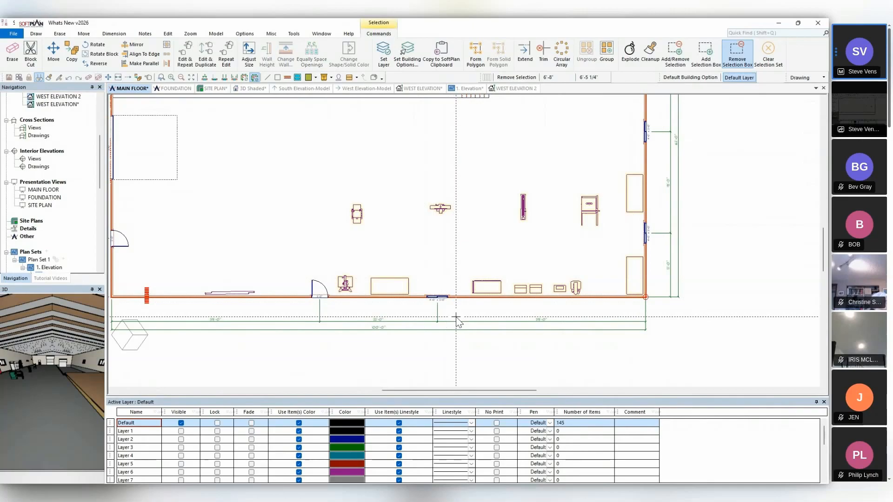
# Assign the selected shop equipment to Layer 1, and set that layer to visible and faded.
pyautogui.click(383, 51)
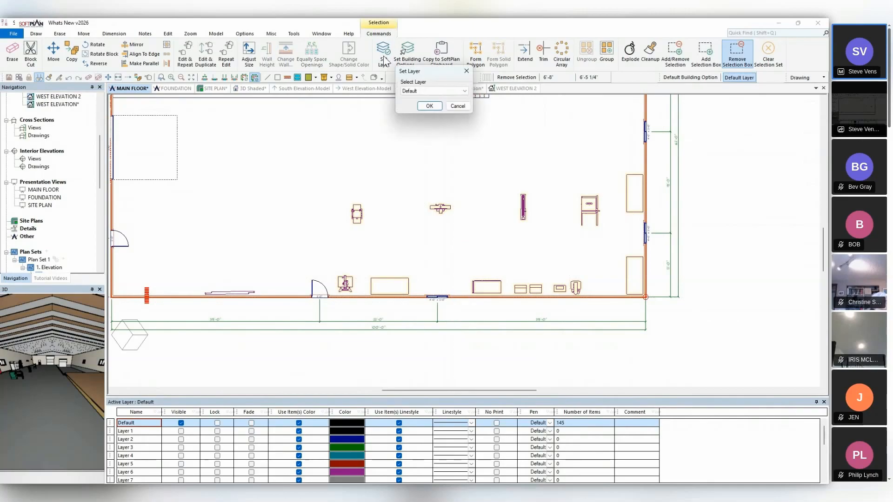
pyautogui.click(433, 92)
pyautogui.click(426, 103)
pyautogui.click(429, 106)
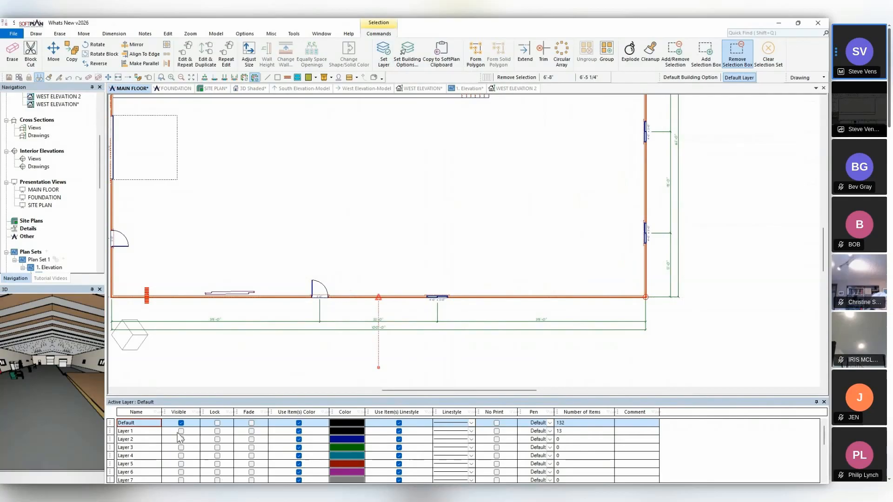
pyautogui.click(181, 431)
pyautogui.click(251, 431)
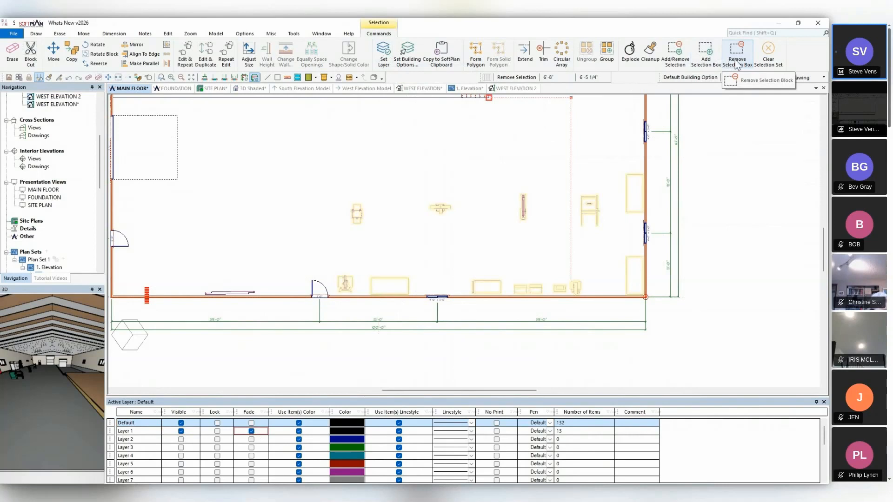
# Remove the equipment near the right-hand wall from the selection by box, add it back, and clear the whole selection.
pyautogui.click(737, 60)
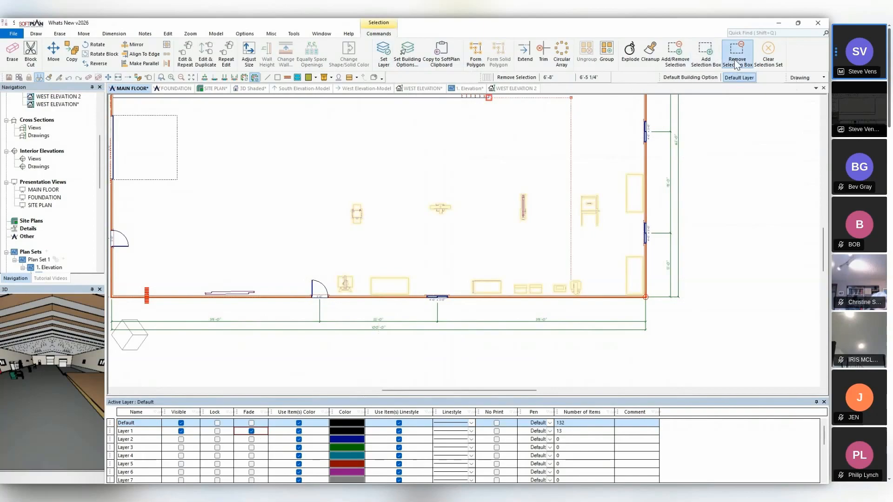
pyautogui.click(554, 142)
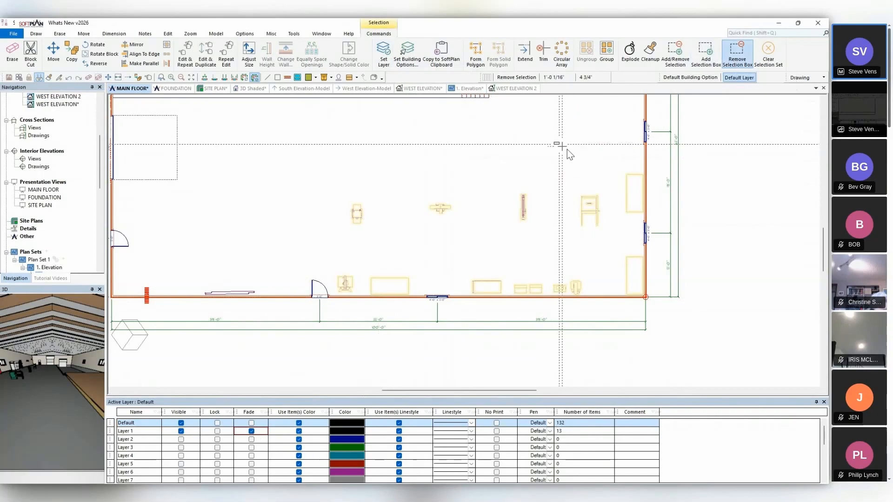
pyautogui.click(660, 230)
pyautogui.click(705, 52)
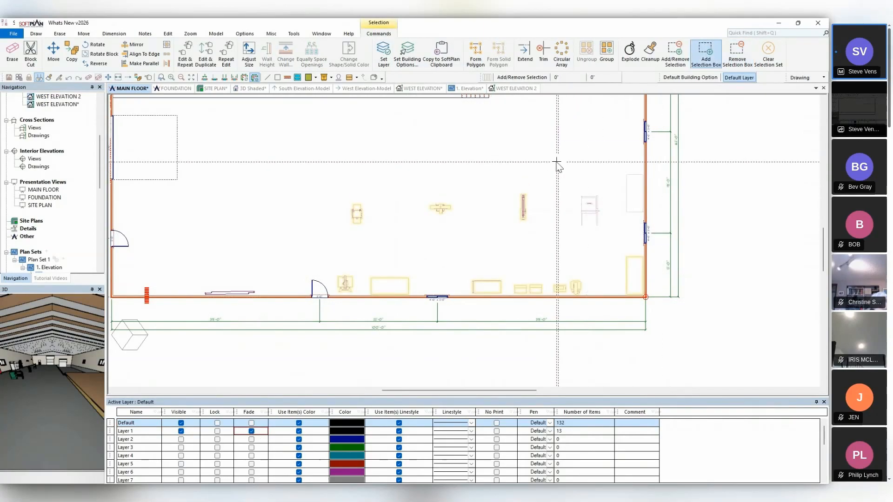
pyautogui.click(556, 166)
pyautogui.click(661, 231)
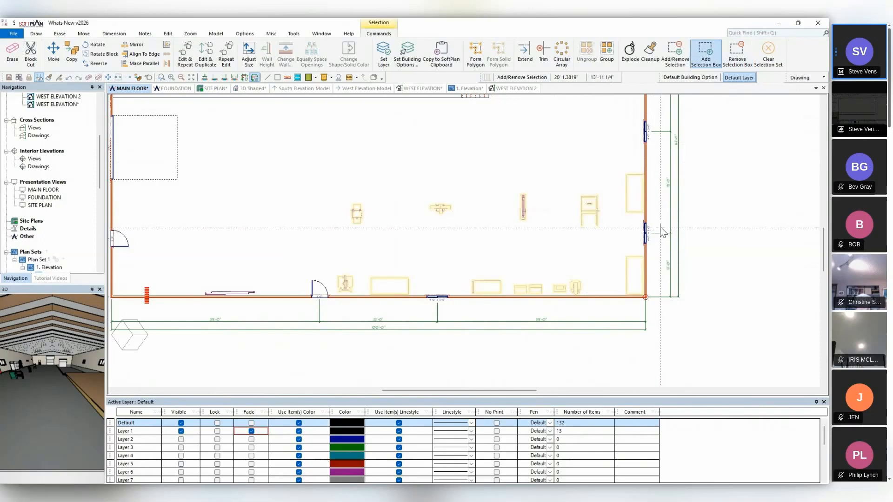
pyautogui.click(768, 63)
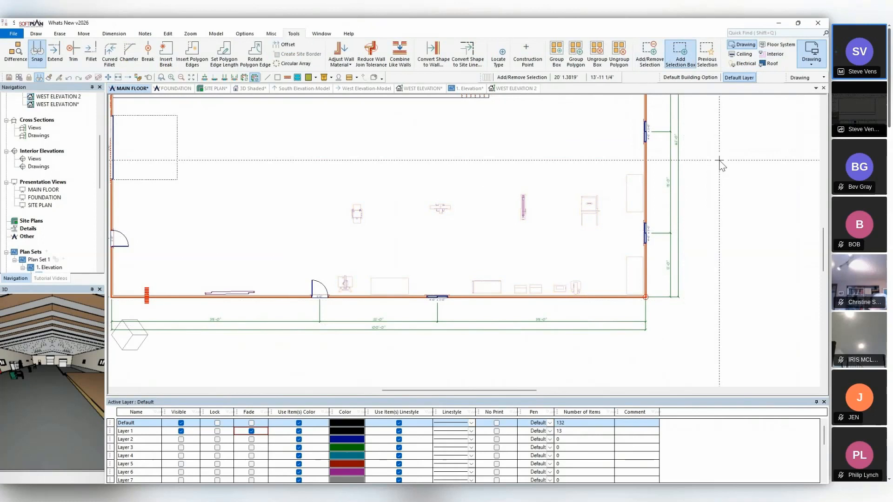
pyautogui.click(679, 52)
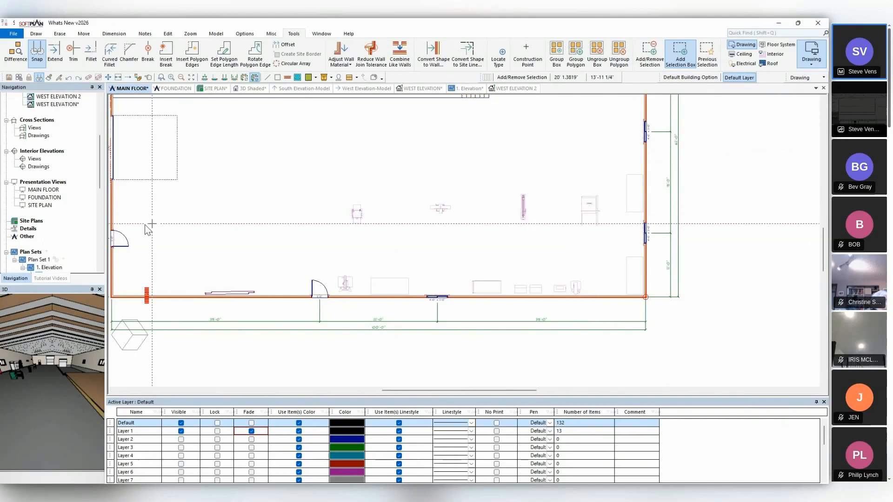
# Generate the Standard-Complete SoftList report and examine the floor joist's unit cost in the floor framing section.
pyautogui.scroll(-6, 74, 238)
pyautogui.scroll(-5, 74, 239)
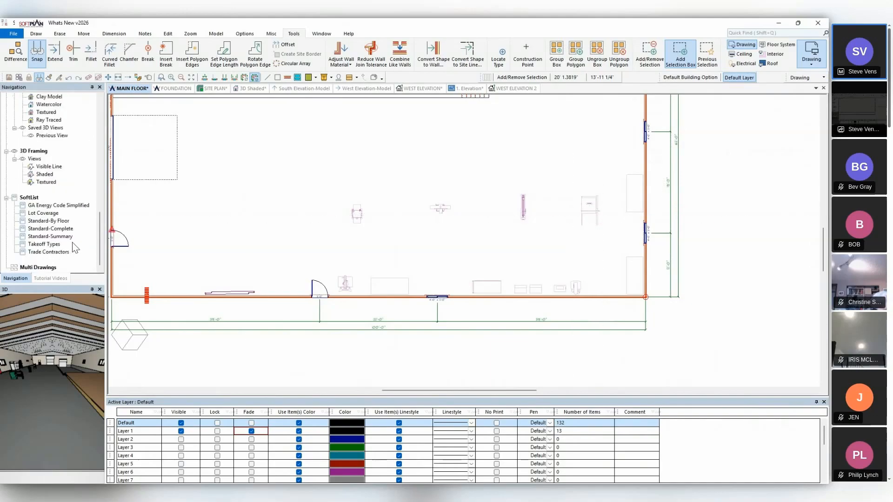
pyautogui.click(60, 230)
pyautogui.doubleClick(59, 231)
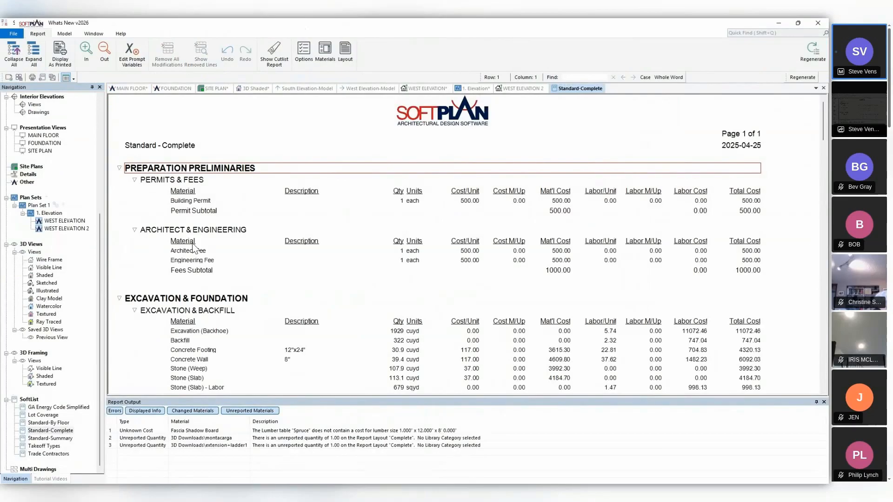
pyautogui.scroll(-2, 349, 279)
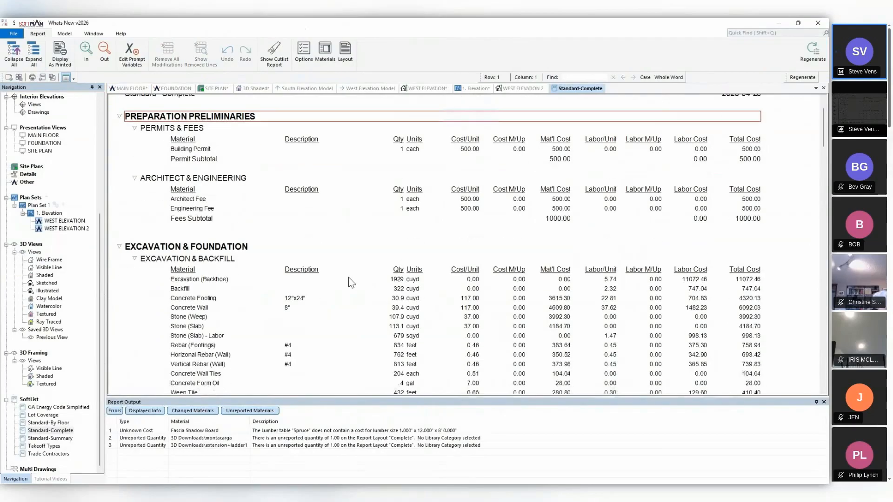
pyautogui.scroll(-20, 349, 279)
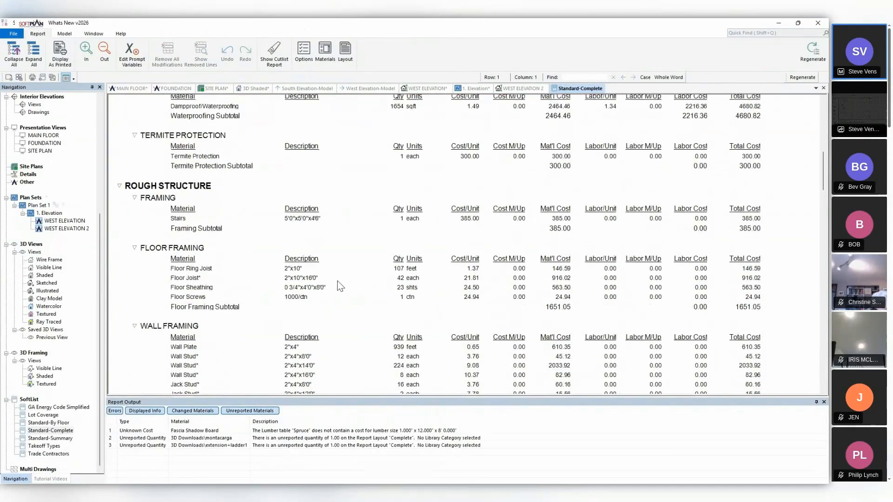
pyautogui.click(288, 280)
pyautogui.click(466, 281)
# Show the Spruce price table in the lumber table configuration of the system's SoftList settings.
pyautogui.click(13, 34)
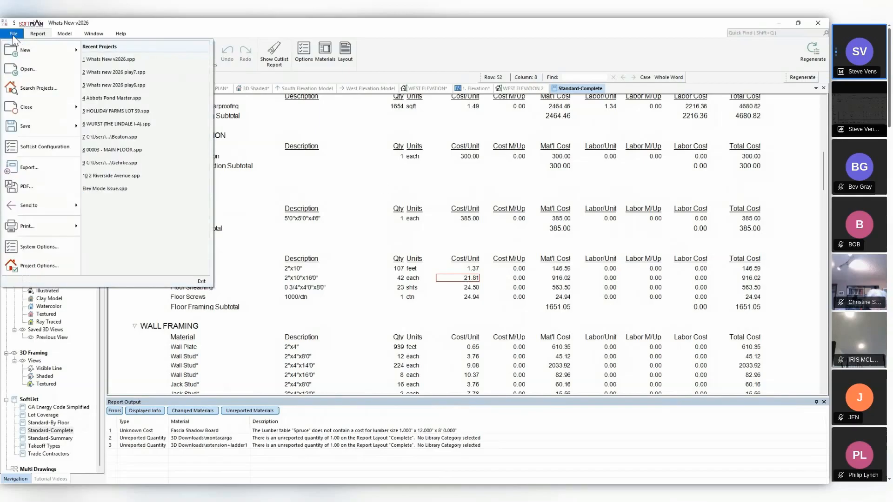
pyautogui.click(35, 248)
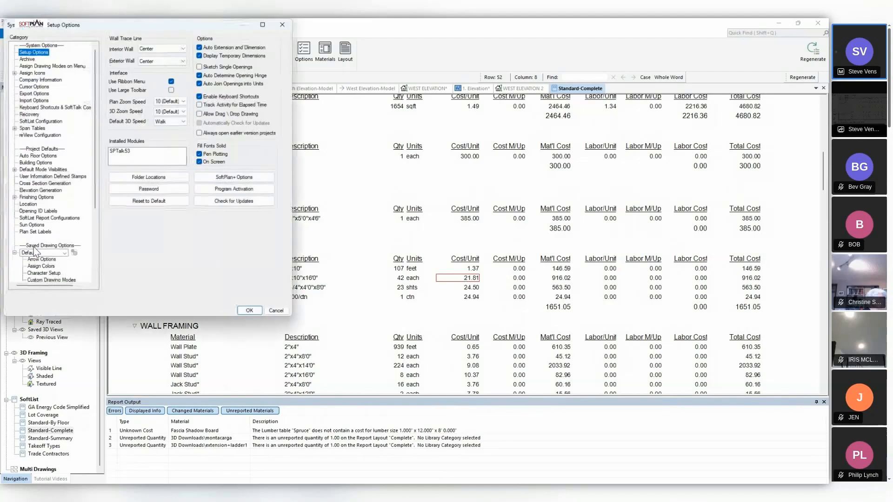
pyautogui.click(47, 122)
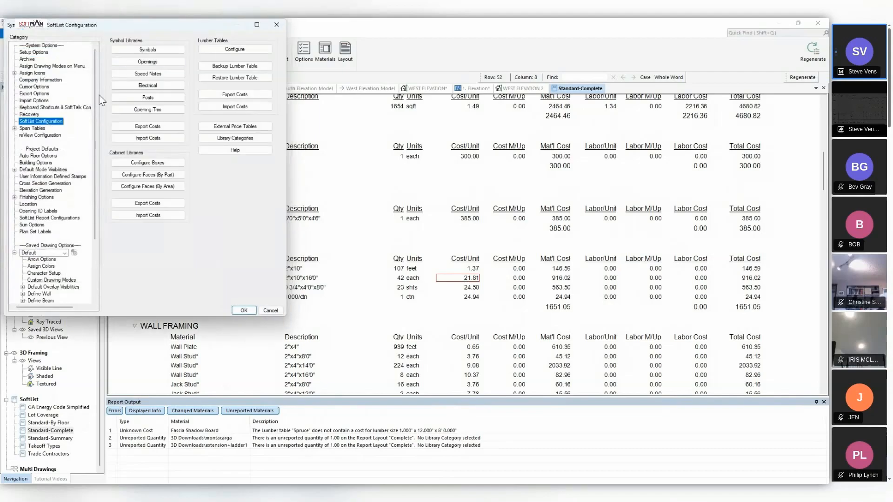
pyautogui.click(221, 47)
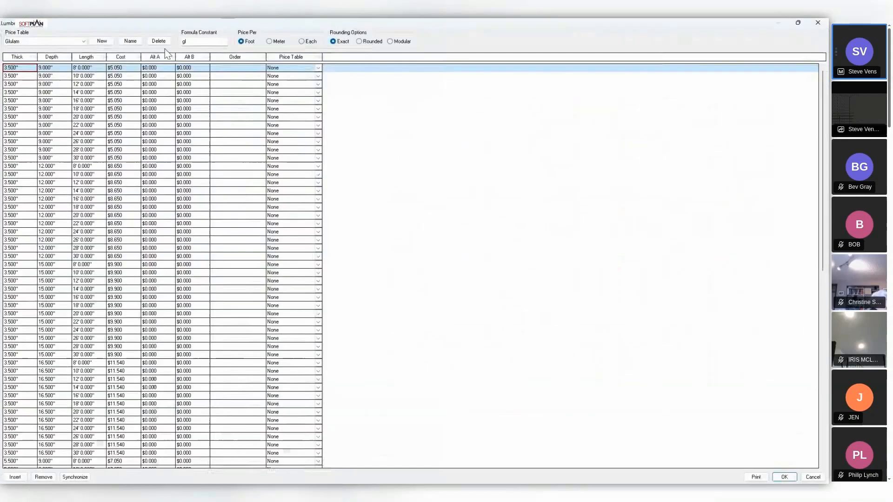
pyautogui.click(83, 41)
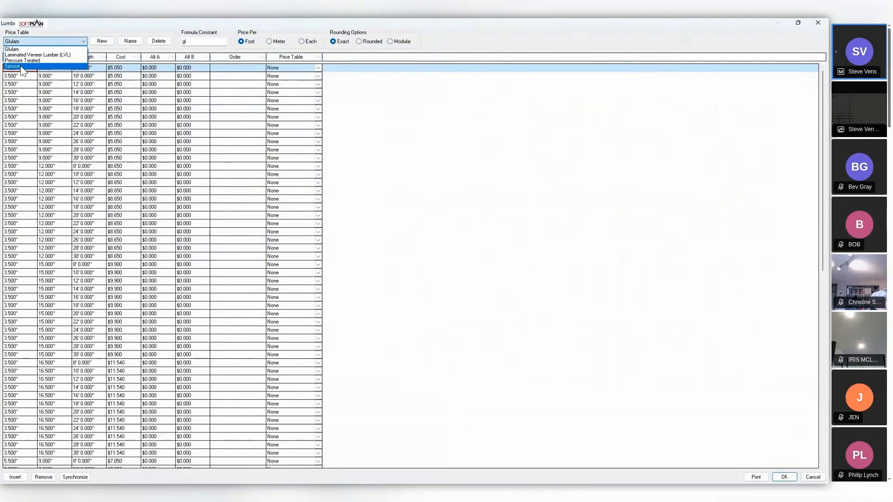
pyautogui.click(14, 66)
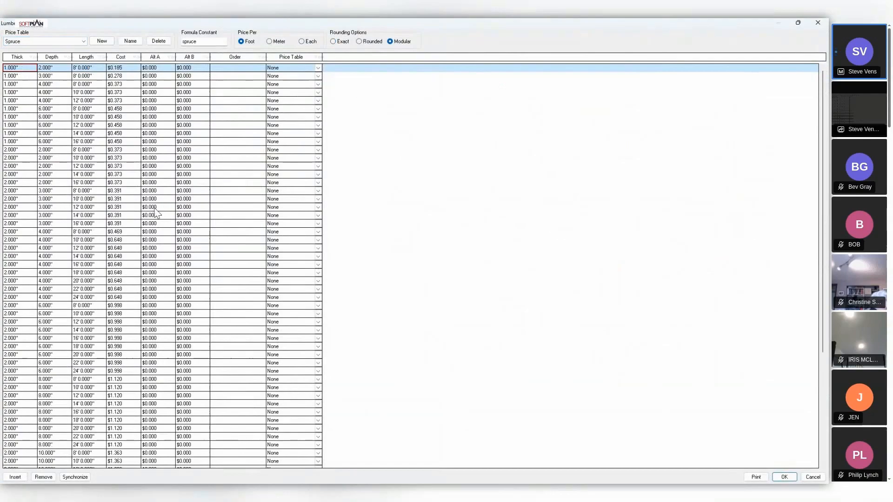
# Locate the cost entry for 2" x 10" x 16' lumber in the Spruce price table.
pyautogui.click(125, 223)
pyautogui.scroll(-5, 127, 344)
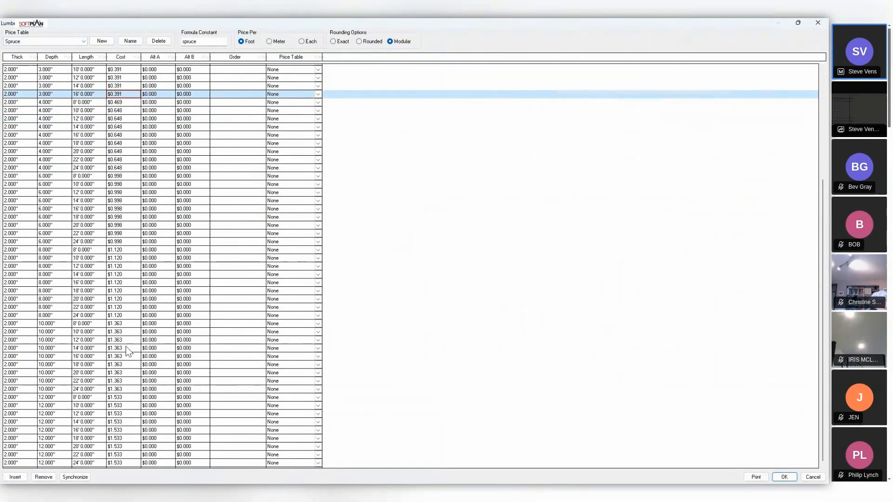
pyautogui.scroll(-1, 128, 351)
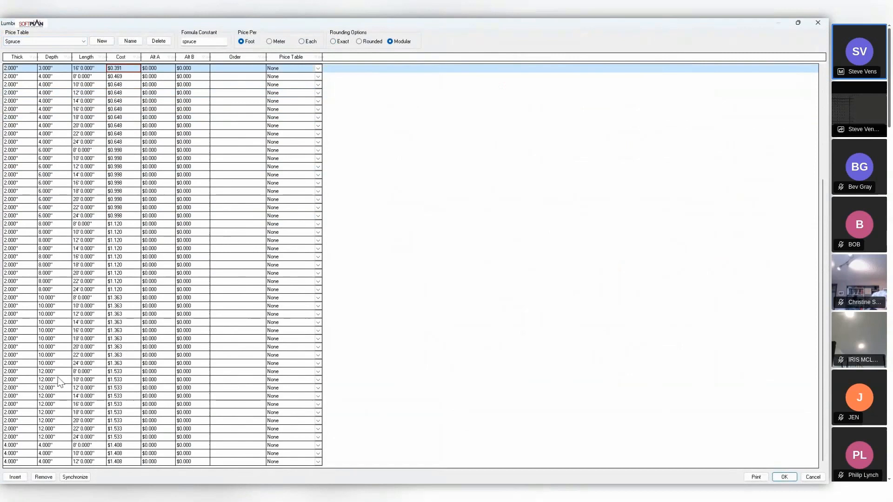
pyautogui.click(94, 331)
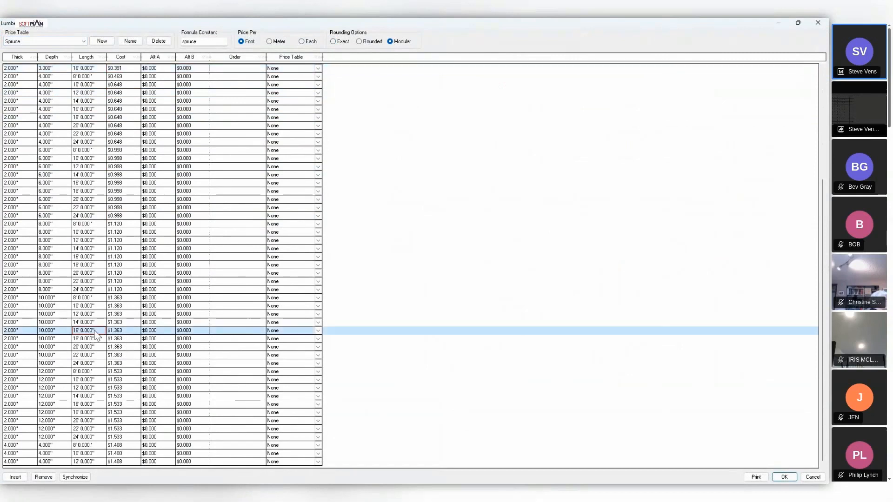
pyautogui.click(128, 333)
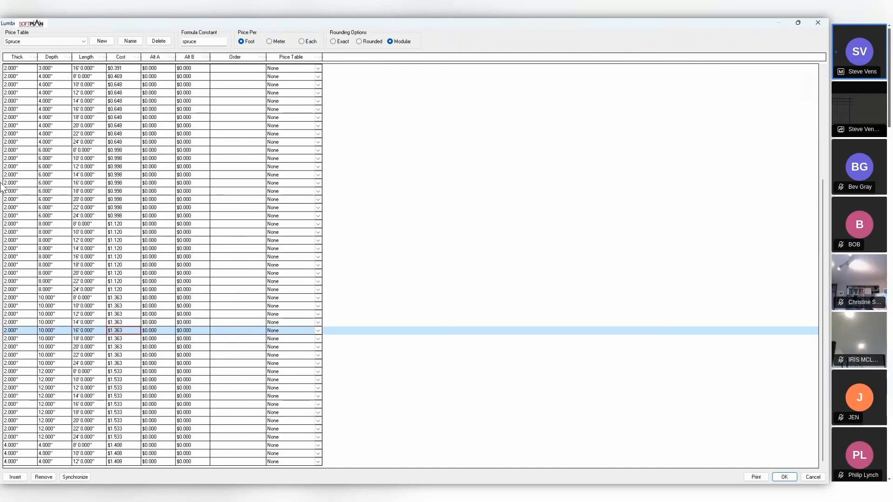
# Create a Southern Yellow Pine price table copied from Spruce, with formula constant SYP and pricing per each.
pyautogui.click(102, 43)
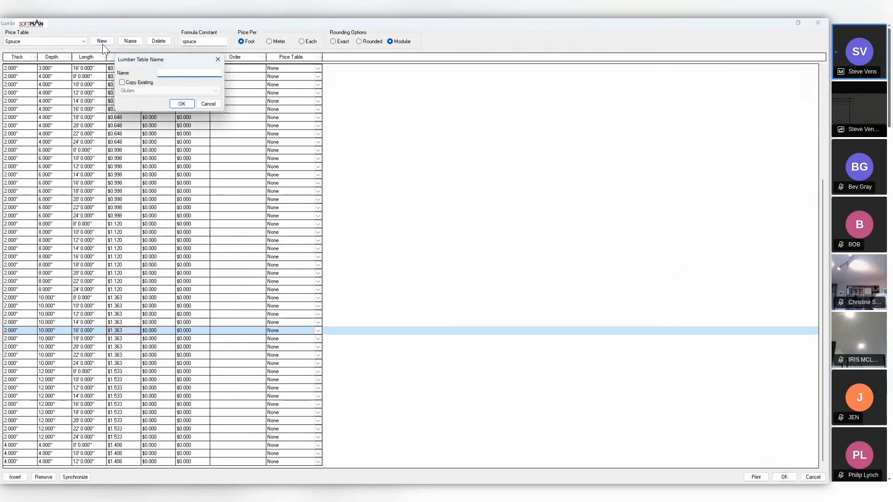
pyautogui.write('sOUTHER')
pyautogui.press('BackSpace')
pyautogui.press('BackSpace')
pyautogui.press('BackSpace')
pyautogui.press('BackSpace')
pyautogui.press('BackSpace')
pyautogui.press('BackSpace')
pyautogui.press('BackSpace')
pyautogui.press('capslock')
pyautogui.write('Souther')
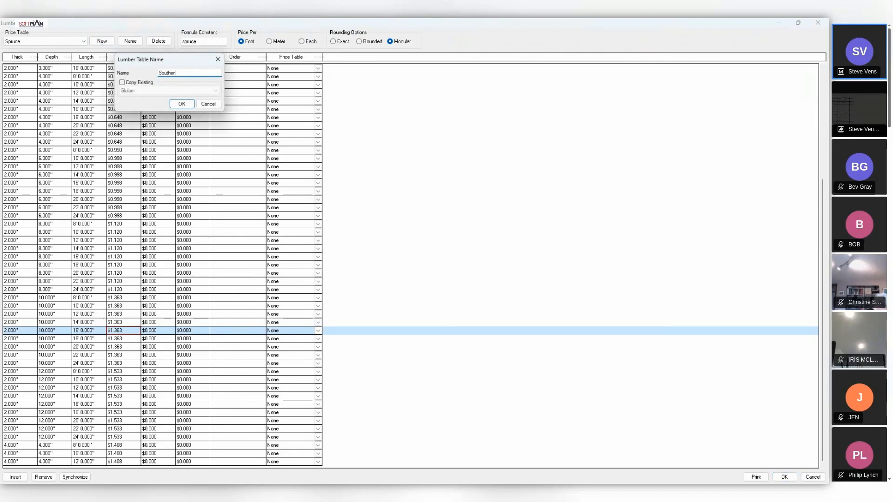
pyautogui.write('n Yellow Pine')
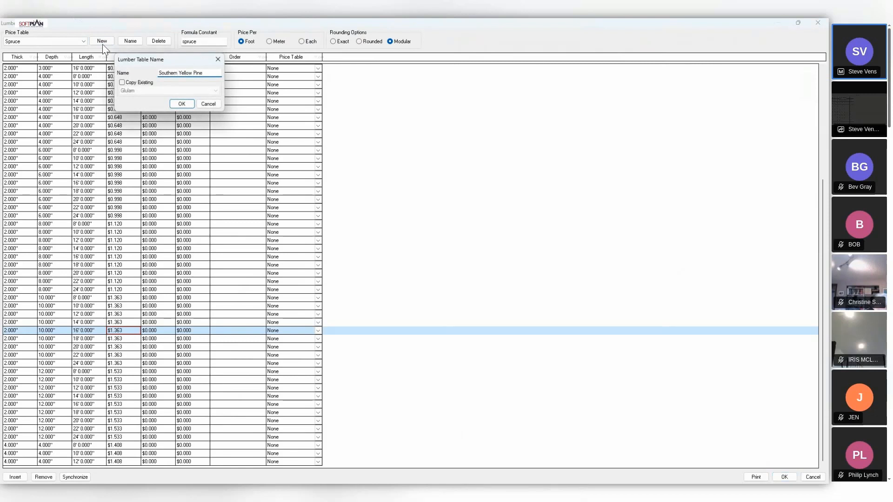
pyautogui.click(142, 82)
pyautogui.click(144, 91)
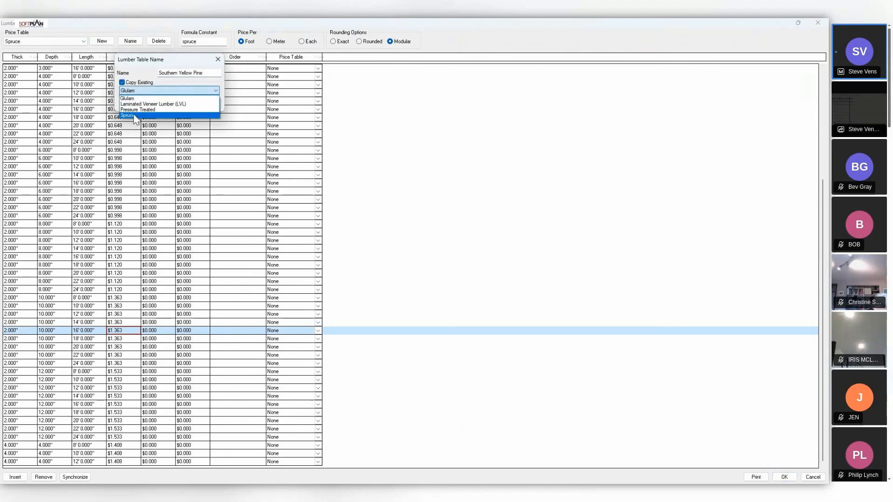
pyautogui.click(140, 114)
pyautogui.click(180, 104)
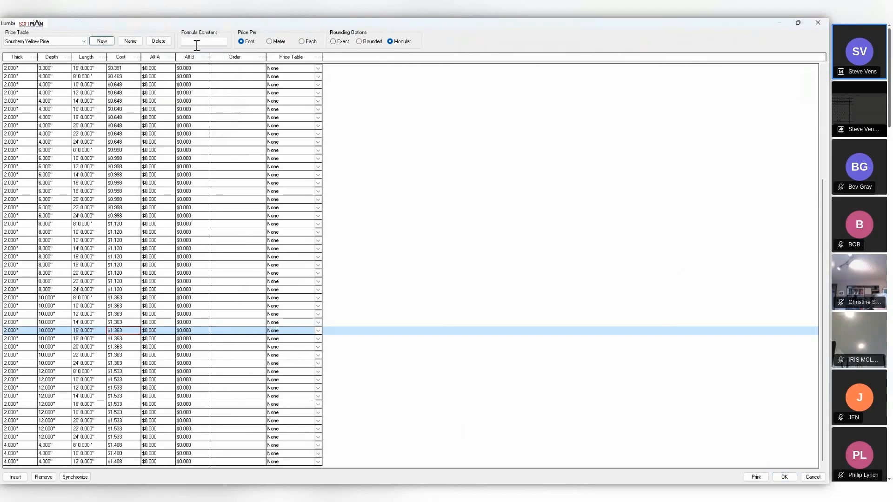
pyautogui.write('SYP')
pyautogui.click(304, 42)
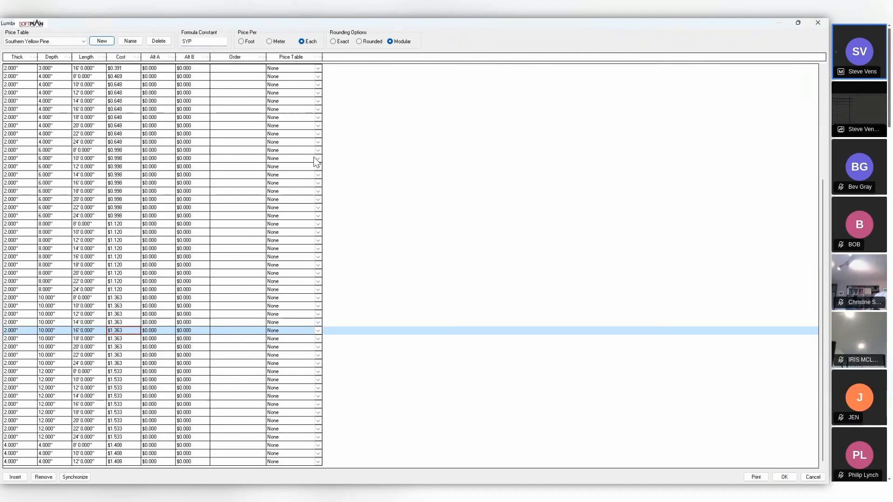
# Set the cost of 2" x 10" x 16' lumber to 34.28 in the Southern Yellow Pine table and save the system options.
pyautogui.click(137, 331)
pyautogui.write('34.28')
pyautogui.click(777, 478)
pyautogui.click(401, 285)
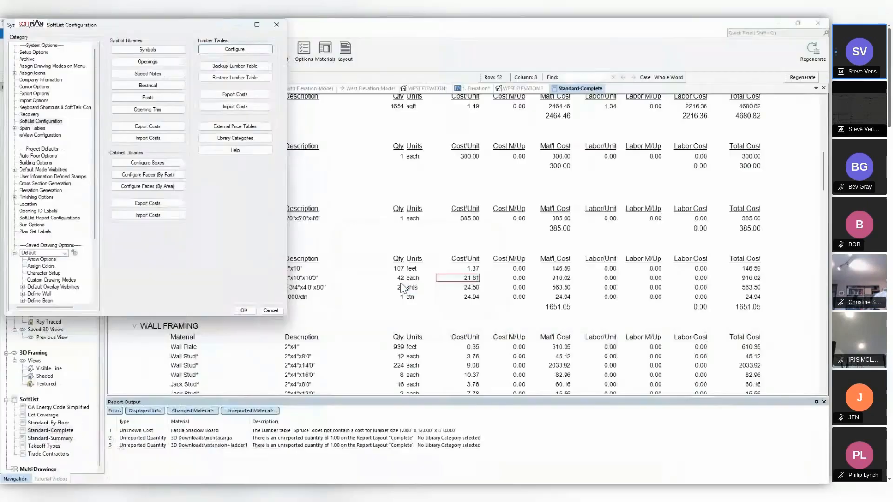
pyautogui.click(244, 311)
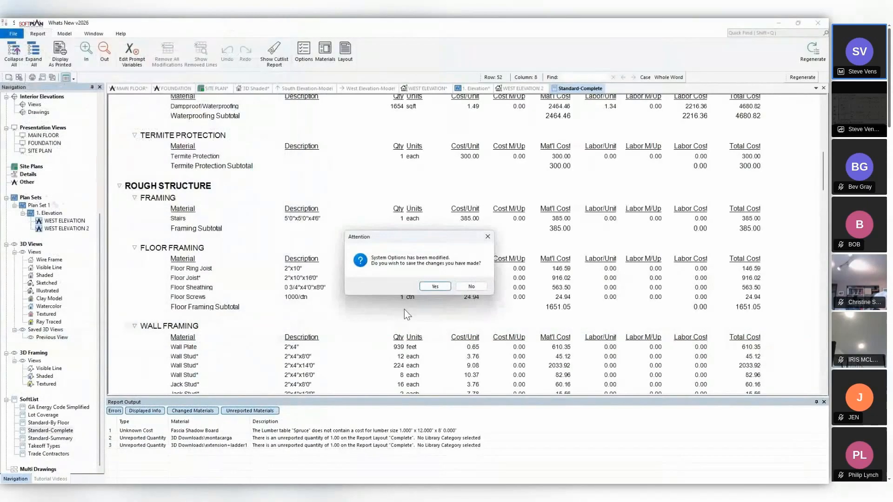
pyautogui.click(435, 287)
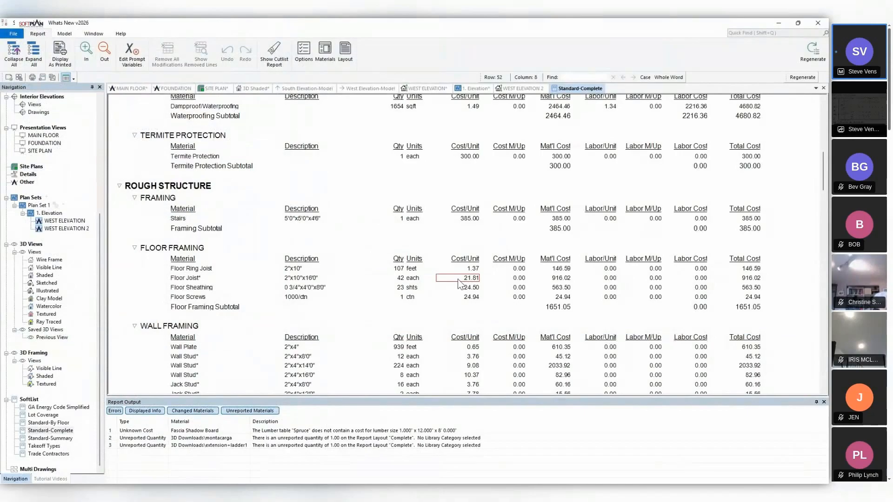
# Assign the Southern Yellow Pine lumber table to the Floor Joist material in the report's floor framing section.
pyautogui.rightClick(191, 279)
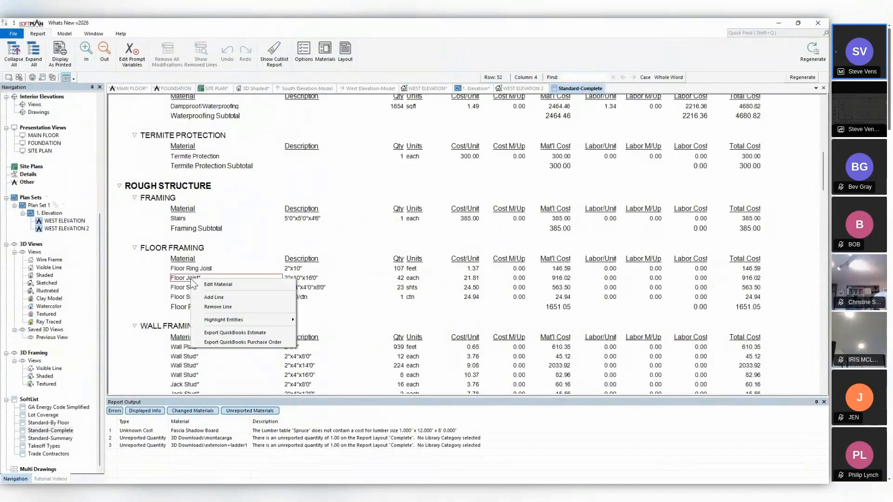
pyautogui.click(219, 287)
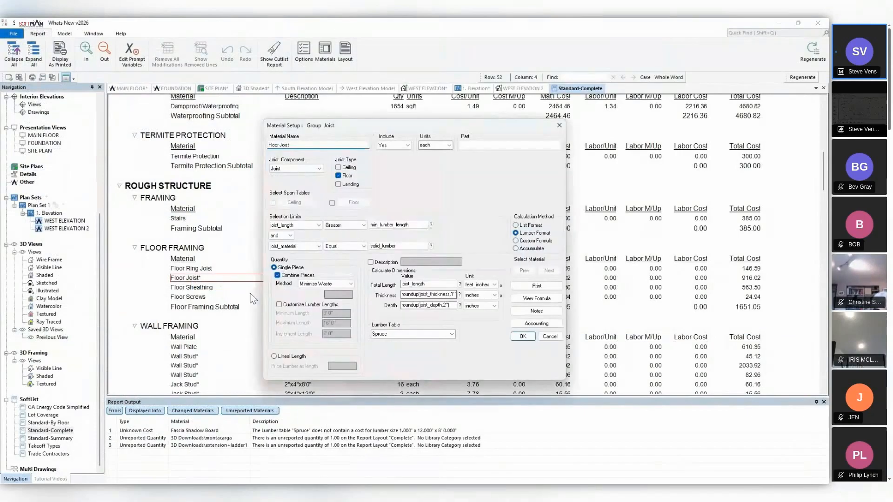
pyautogui.click(450, 334)
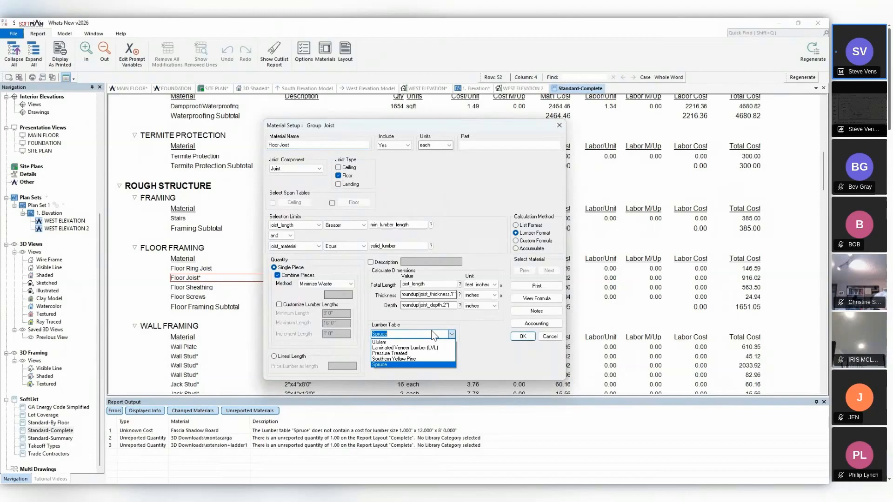
pyautogui.click(395, 360)
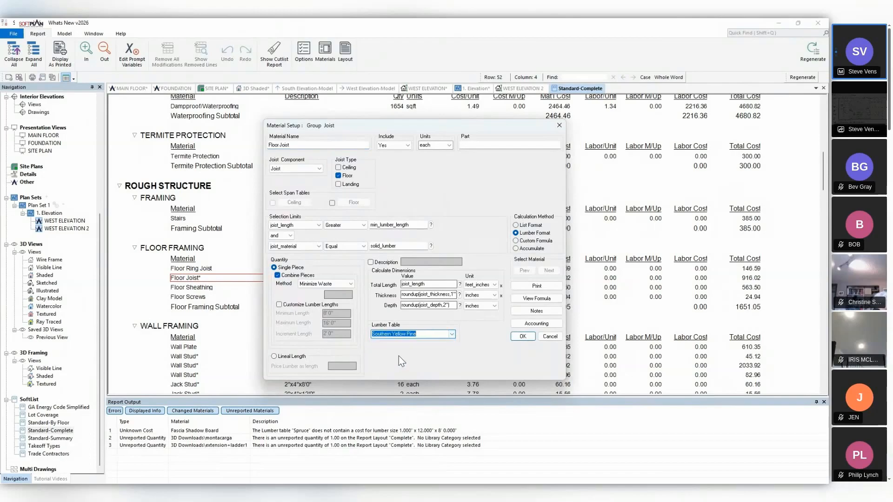
pyautogui.click(523, 336)
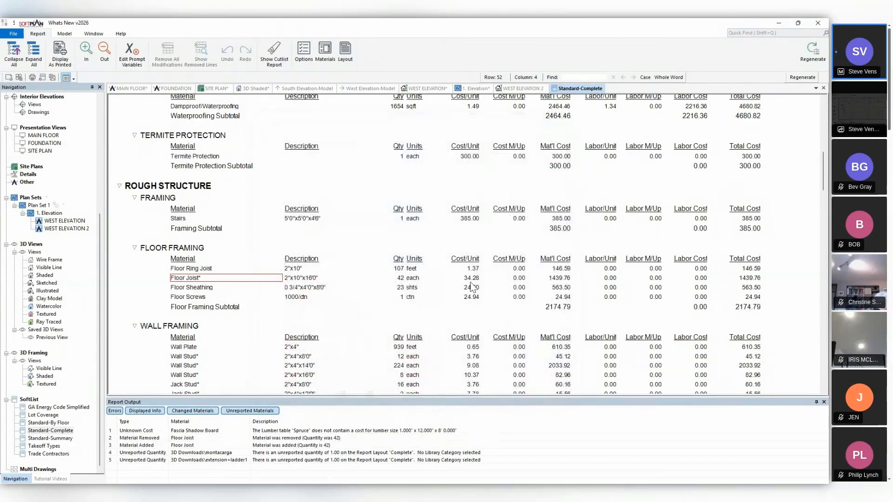